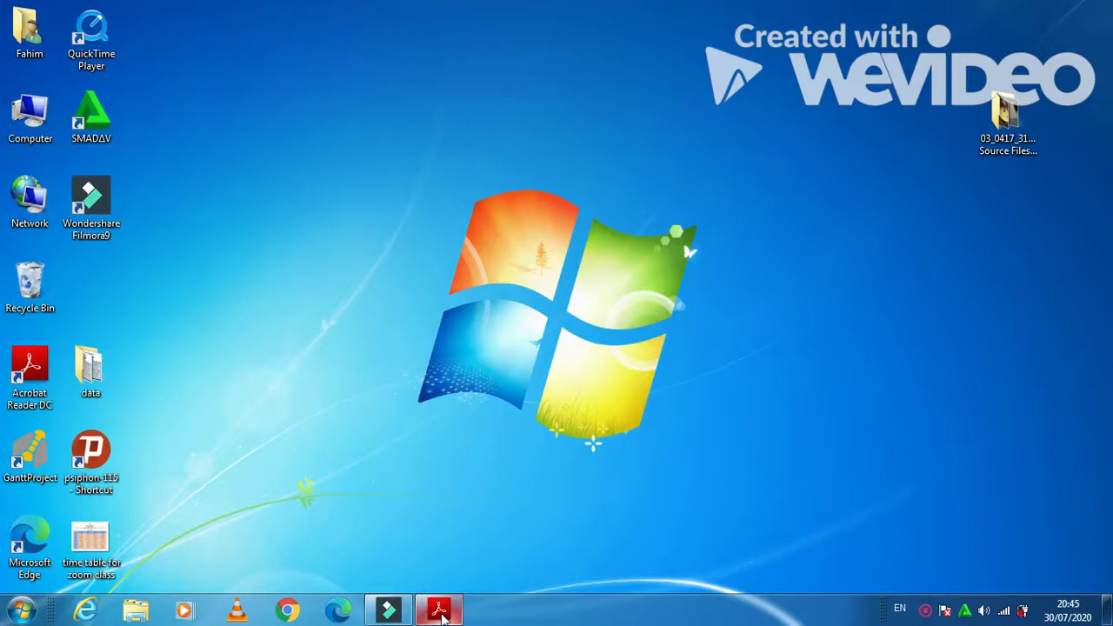
- Read Task 1 in the exam paper, then open m17evidence from the Source Files folder in Word
{"action": "left_click", "coordinate": [439, 611]}
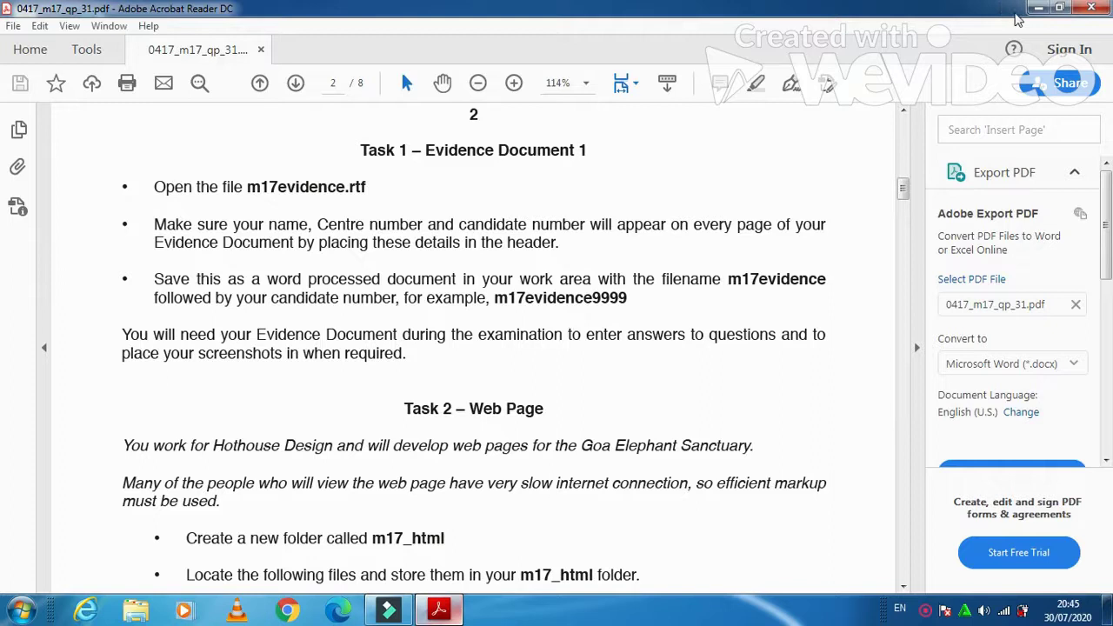
{"action": "left_click", "coordinate": [1037, 7]}
{"action": "double_click", "coordinate": [1007, 117]}
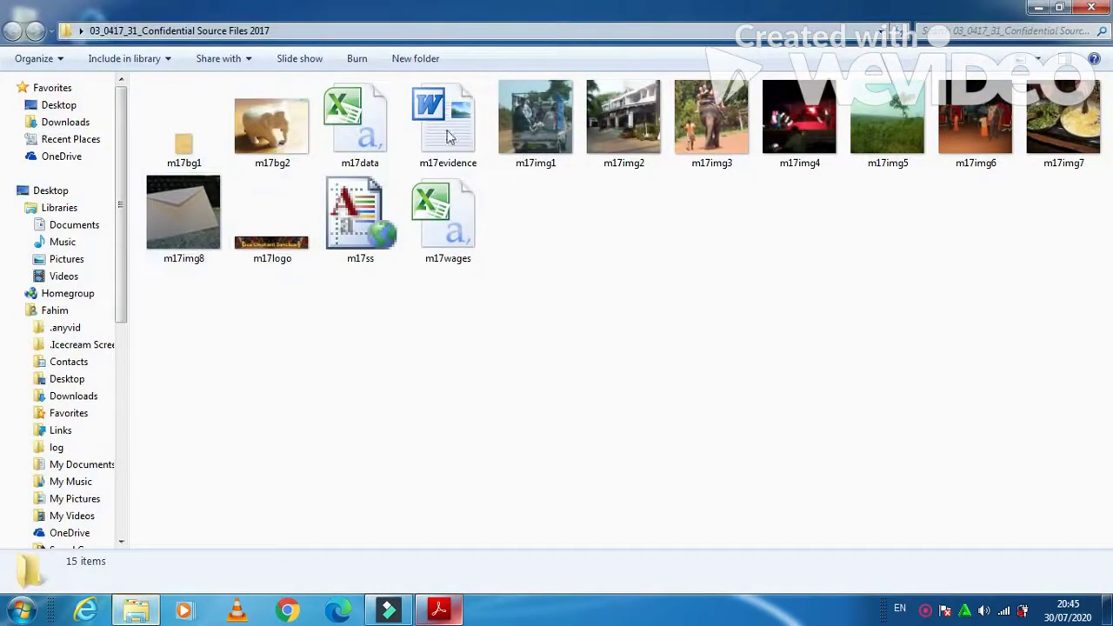
{"action": "double_click", "coordinate": [452, 128]}
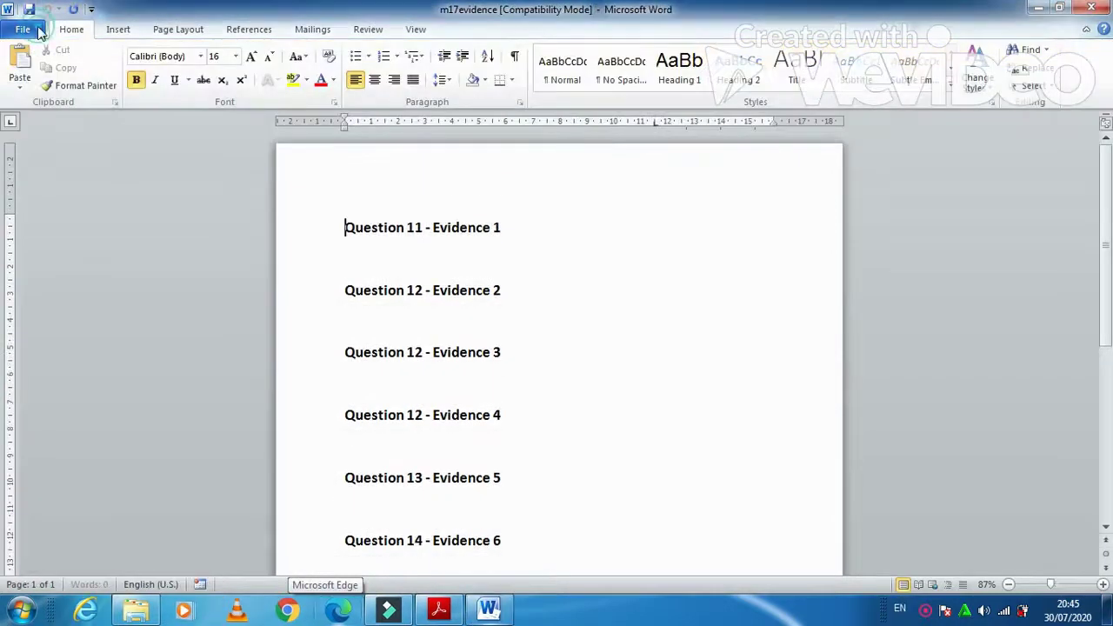
- Insert a Blank (Three Columns) header into the evidence document
{"action": "left_click", "coordinate": [24, 30]}
{"action": "left_click", "coordinate": [114, 30]}
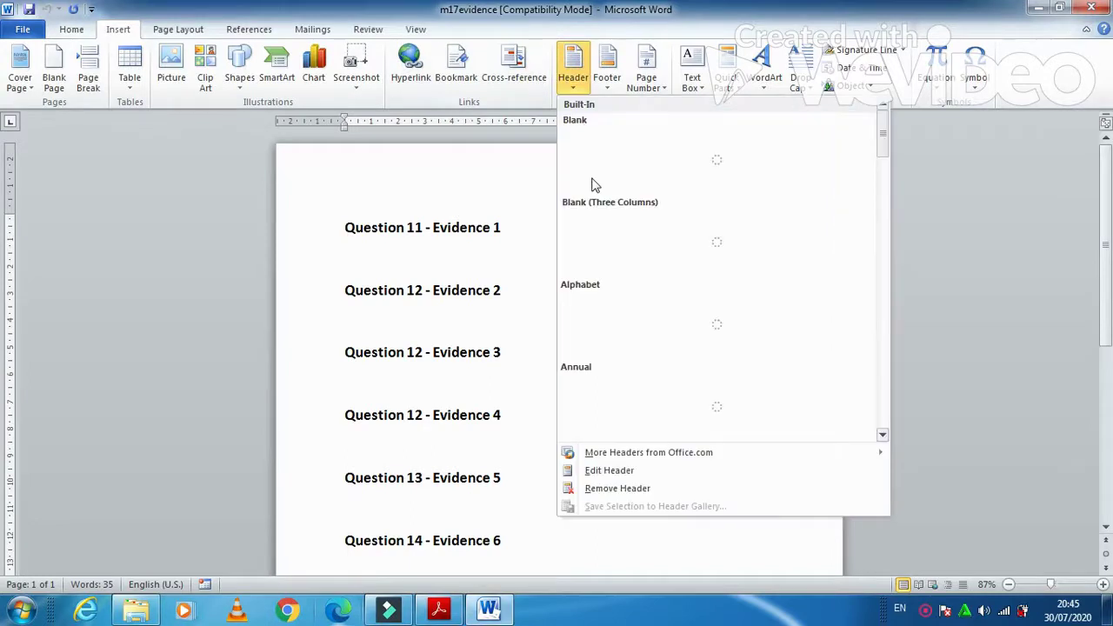
{"action": "left_click", "coordinate": [597, 223]}
- Fill the three header placeholders with the candidate's name, centre number and candidate number, then close the header
{"action": "left_click", "coordinate": [368, 184]}
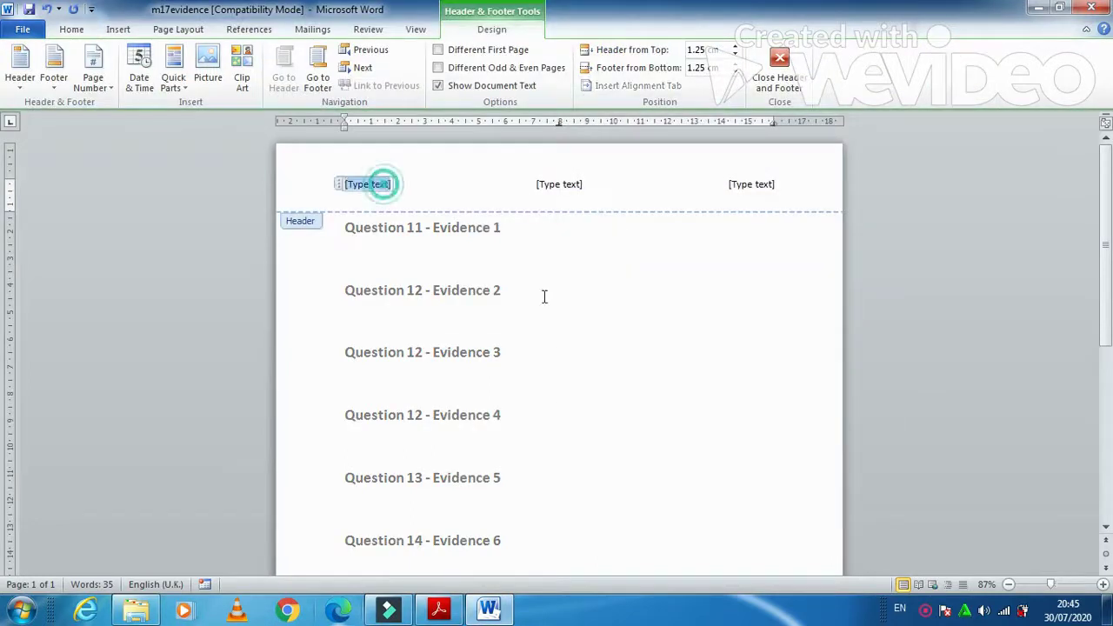
{"action": "type", "text": "Fahim"}
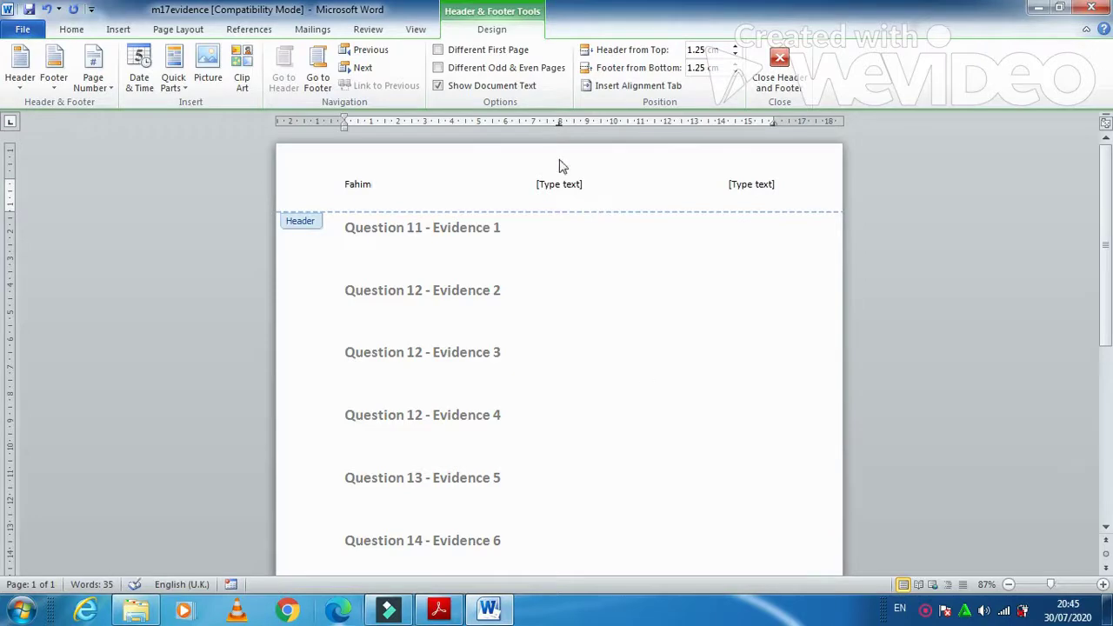
{"action": "left_click", "coordinate": [557, 184]}
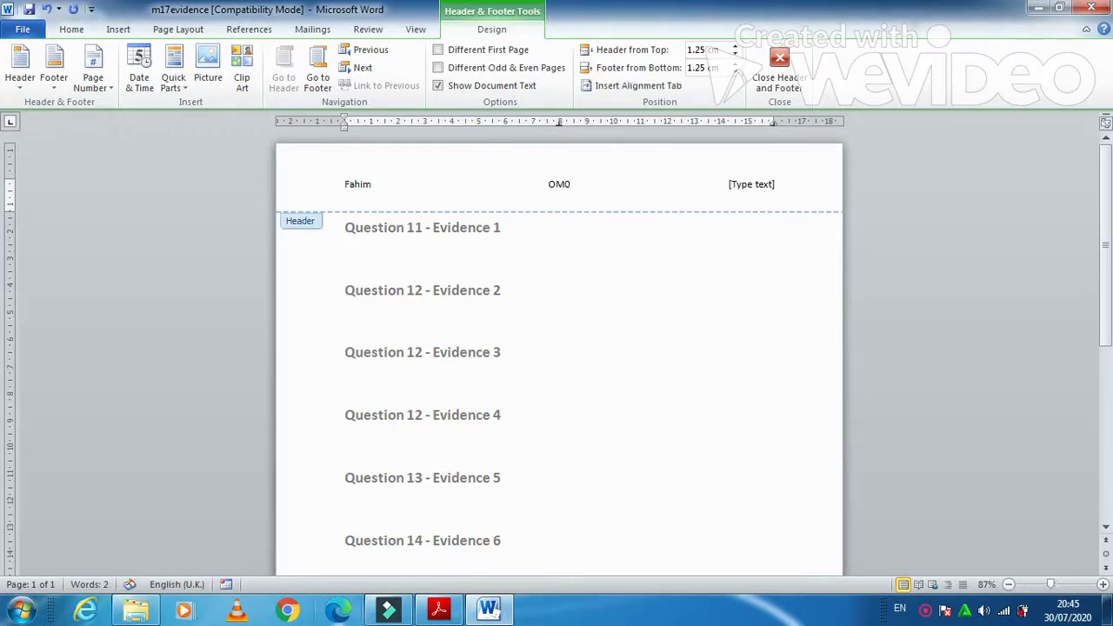
{"action": "left_click", "coordinate": [753, 186]}
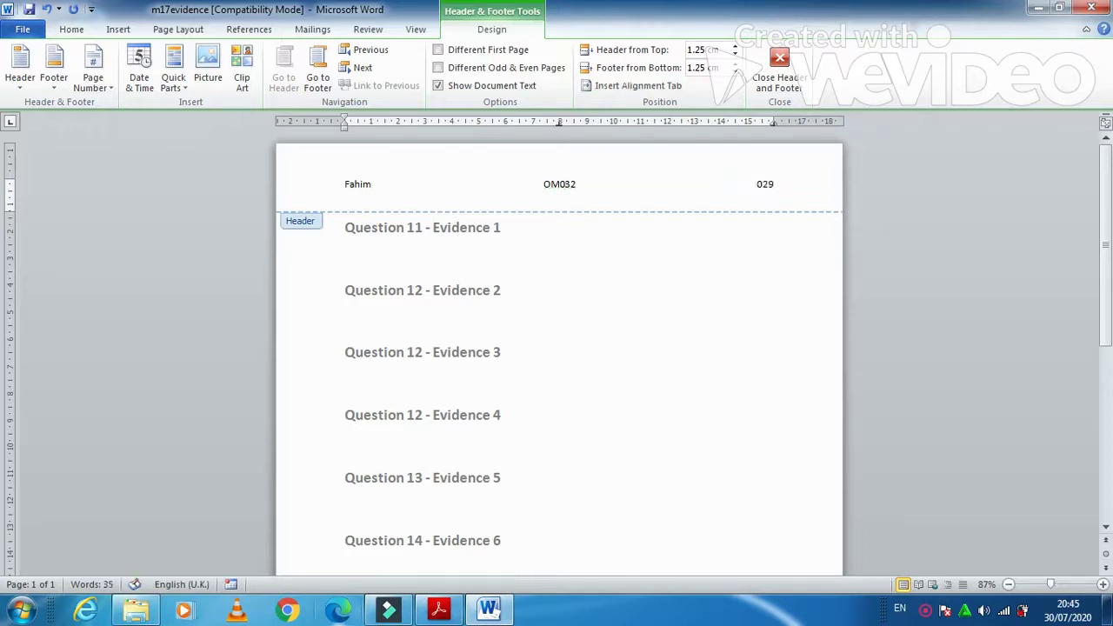
{"action": "left_click", "coordinate": [778, 70]}
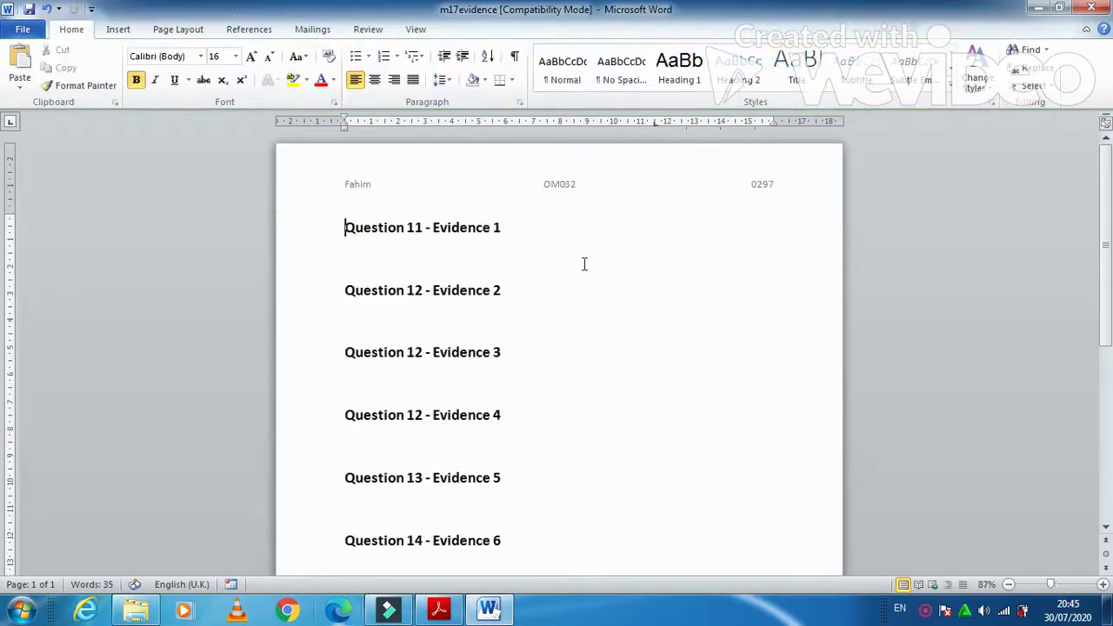
{"action": "left_click", "coordinate": [25, 31]}
{"action": "key", "text": "Escape"}
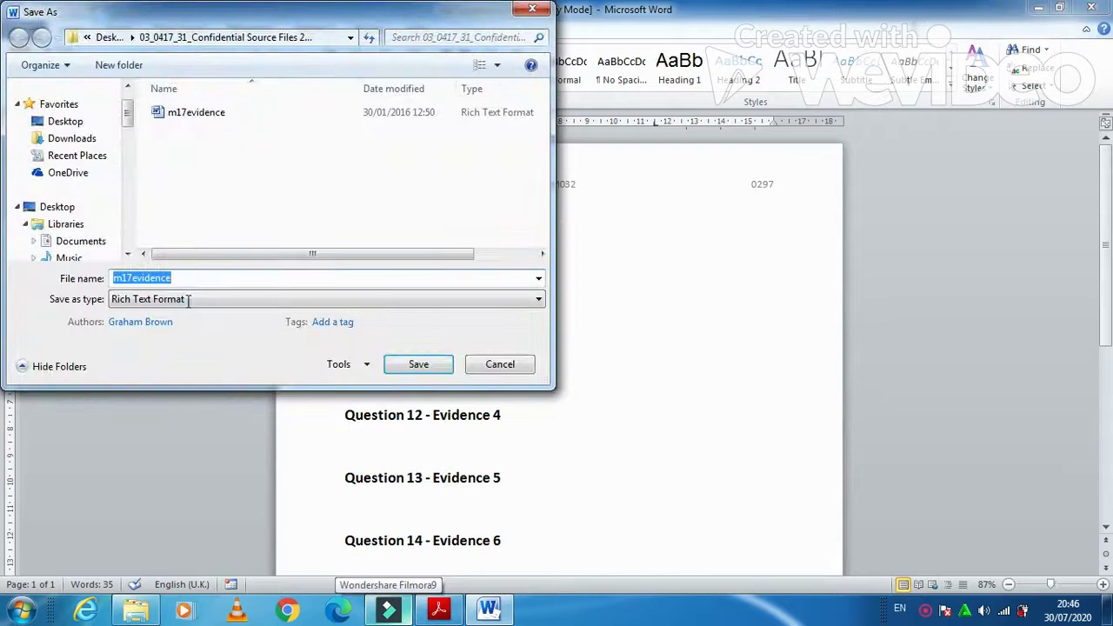
- Save the evidence as a Word Document, appending the candidate number to the m17evidence file name
{"action": "left_click", "coordinate": [189, 300]}
{"action": "left_click", "coordinate": [186, 316]}
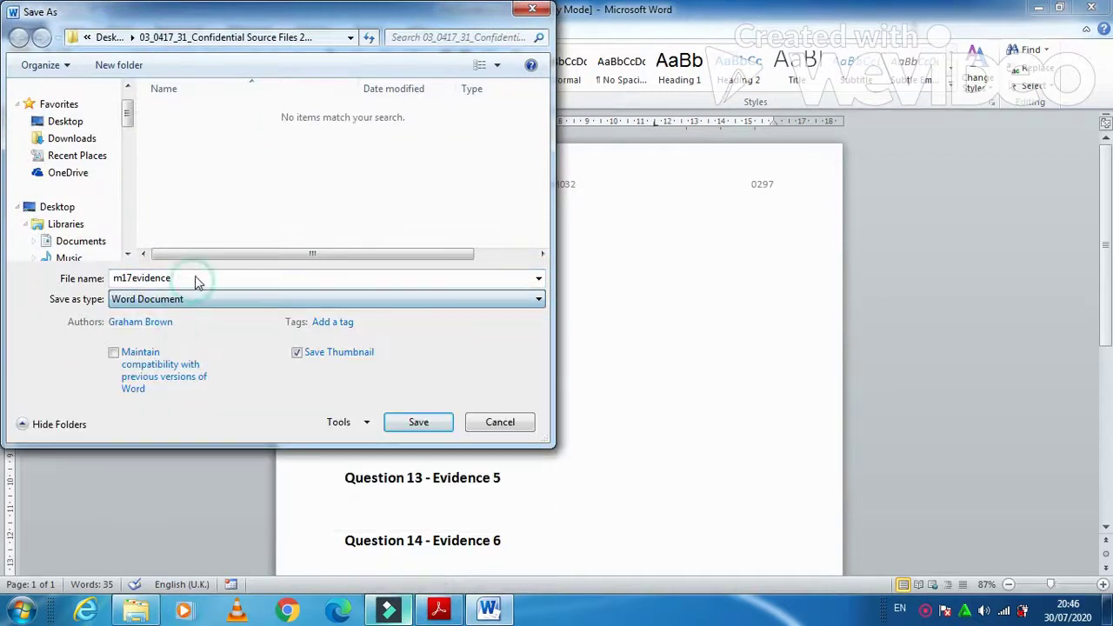
{"action": "left_click", "coordinate": [196, 278]}
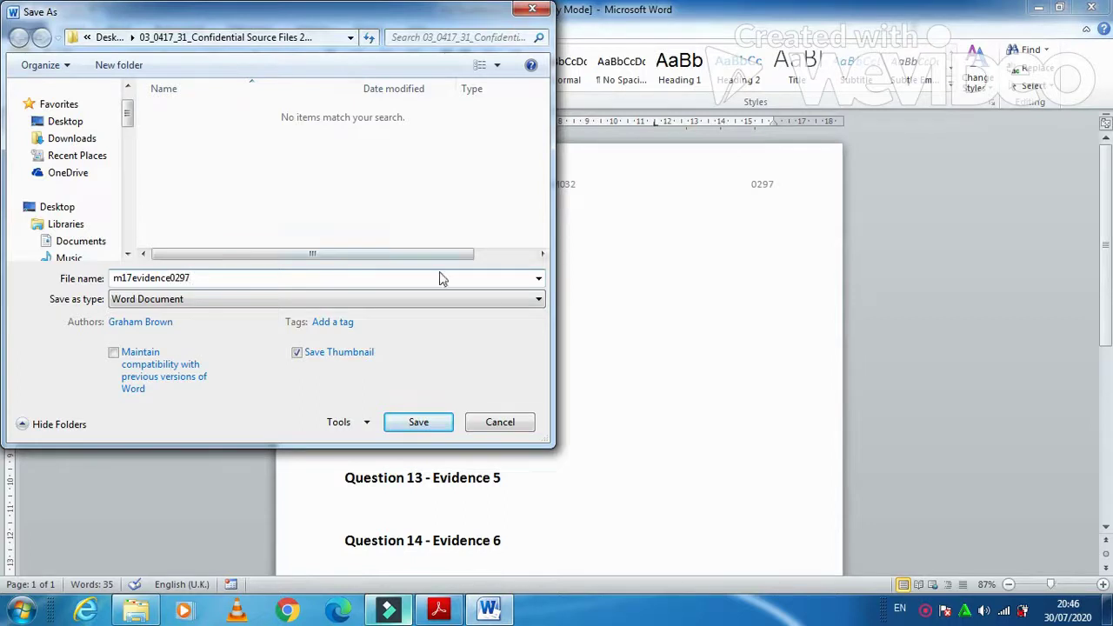
{"action": "left_click", "coordinate": [441, 428]}
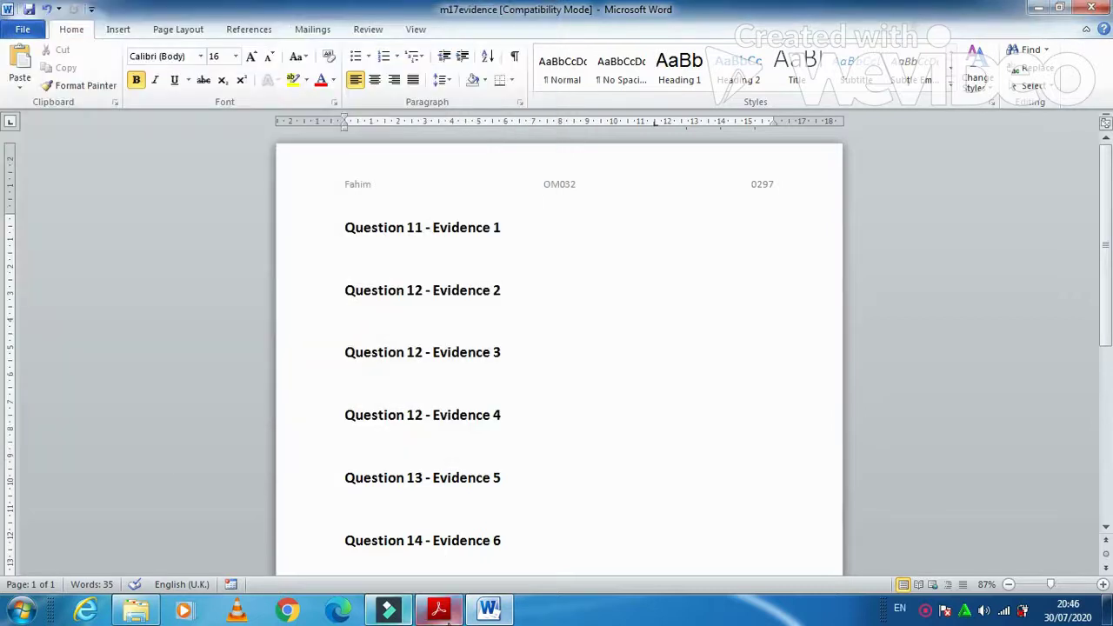
{"action": "left_click", "coordinate": [439, 611]}
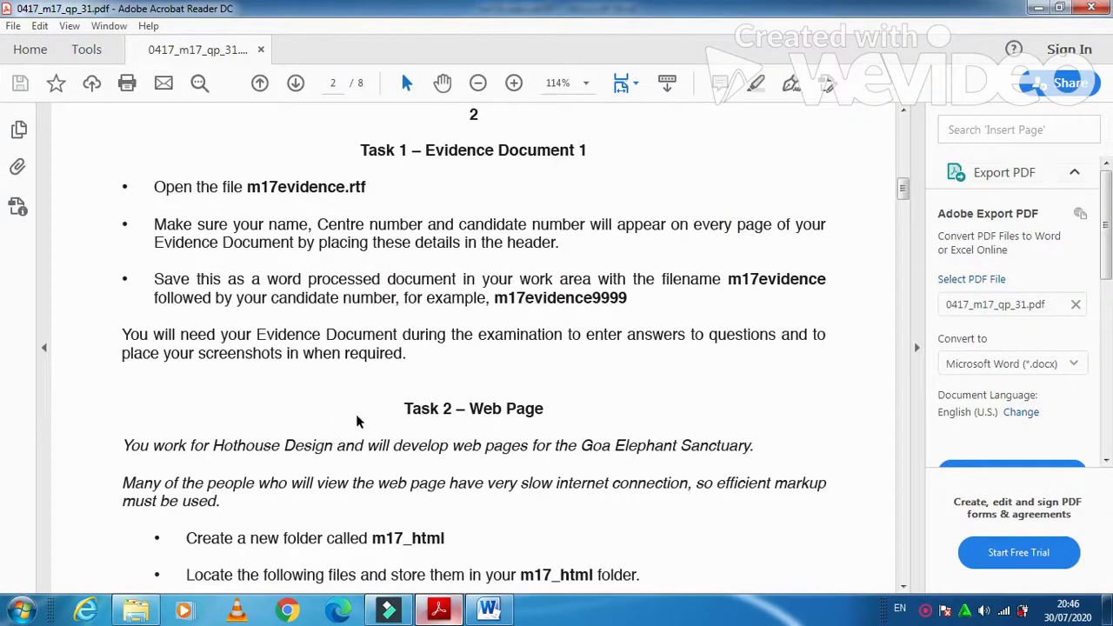
- Read the Task 2 file list, then minimize Acrobat, Word and the folder window
{"action": "scroll", "coordinate": [357, 421], "scroll_direction": "down", "scroll_amount": 3}
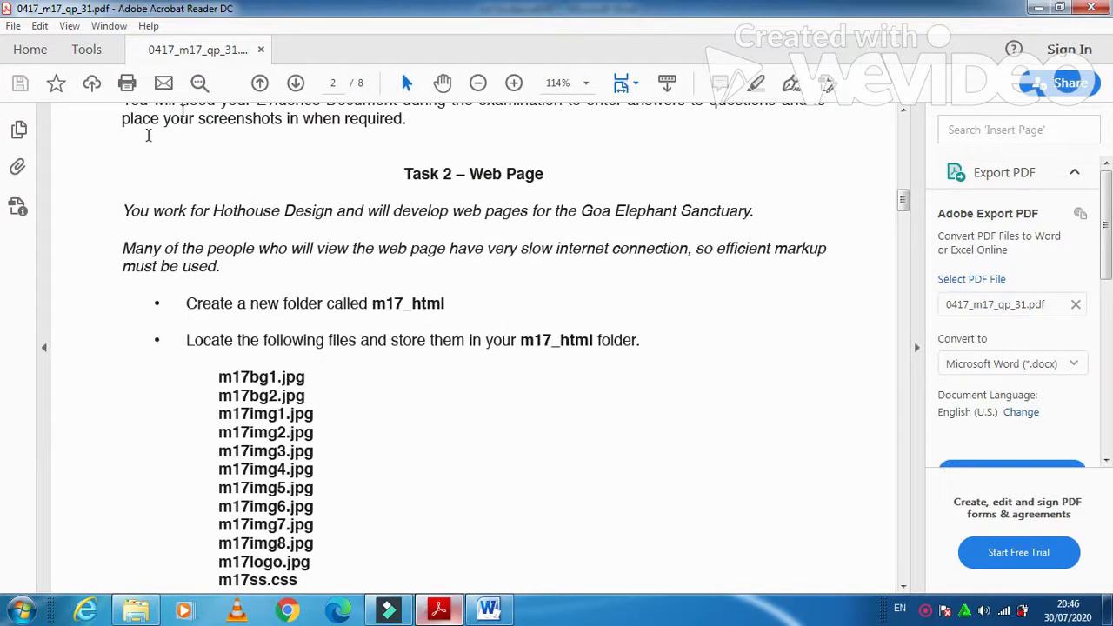
{"action": "left_click", "coordinate": [1038, 9]}
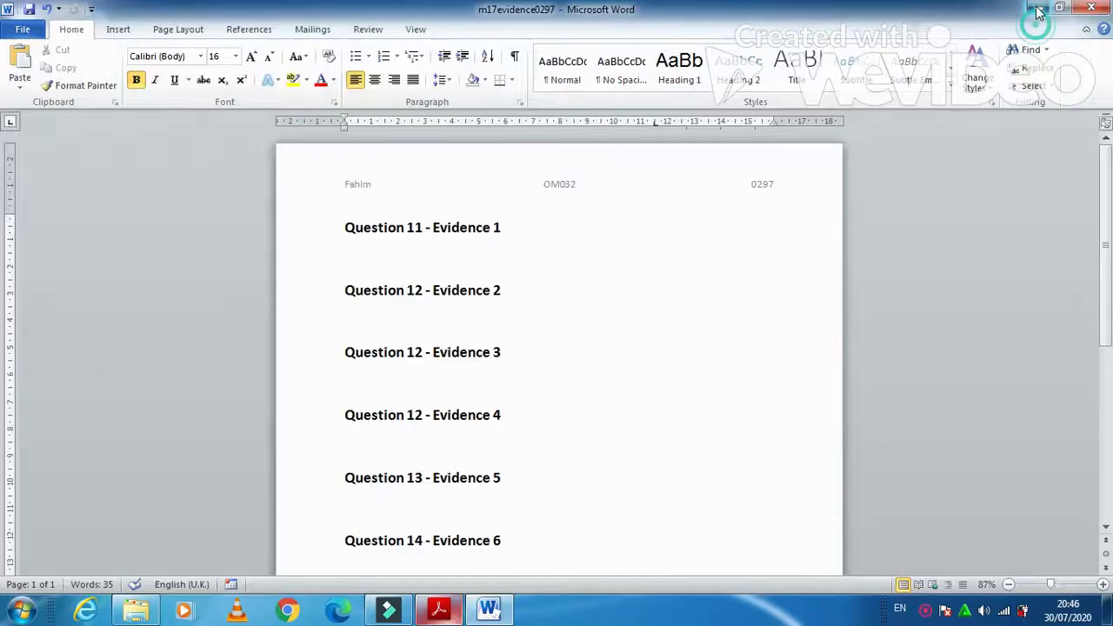
{"action": "left_click", "coordinate": [1037, 10]}
{"action": "left_click", "coordinate": [1037, 11]}
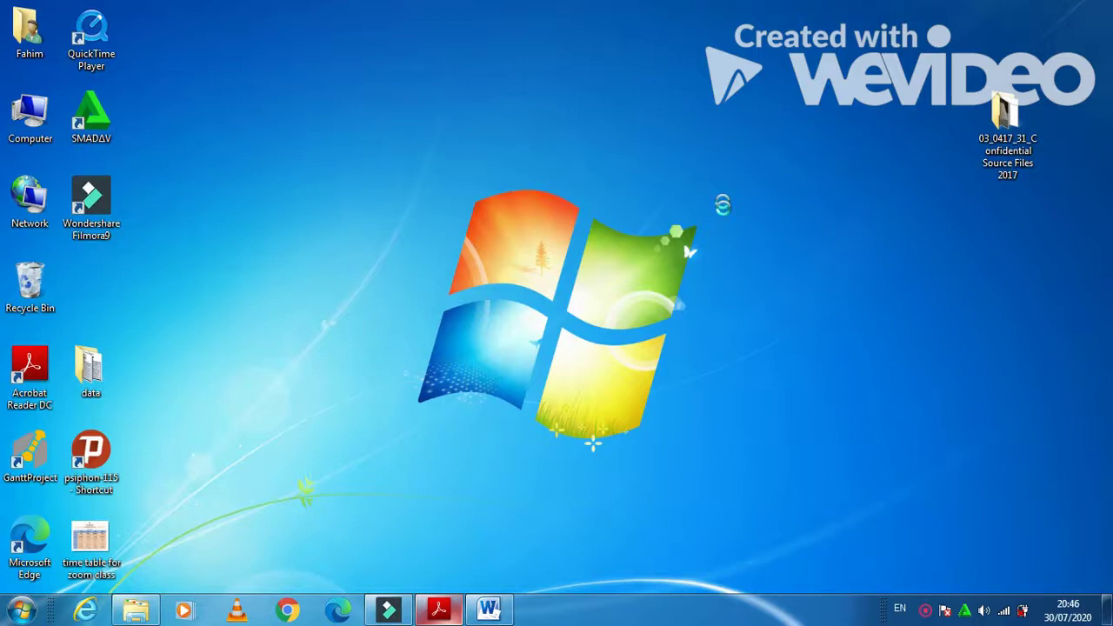
- Create a new desktop folder, initially named m17
{"action": "right_click", "coordinate": [738, 273]}
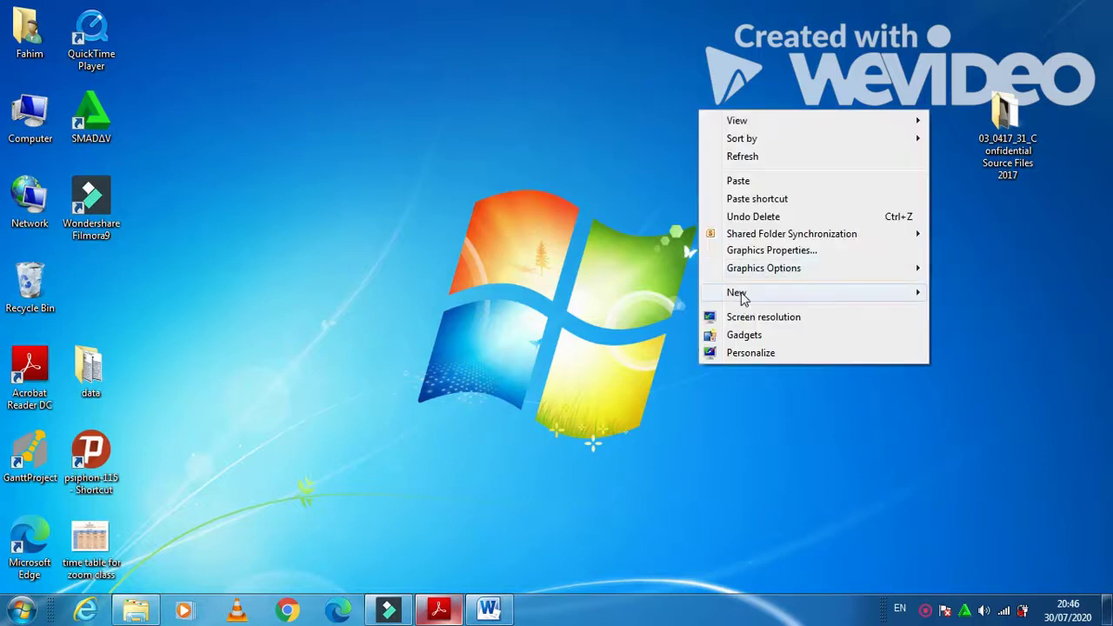
{"action": "mouse_move", "coordinate": [742, 297]}
{"action": "left_click", "coordinate": [680, 293]}
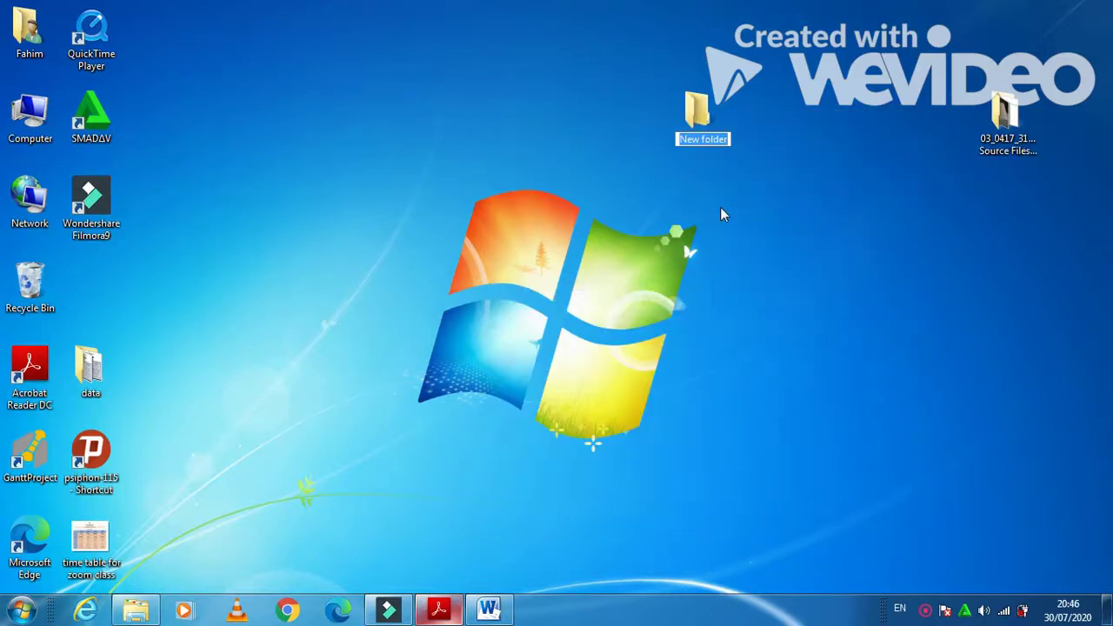
{"action": "type", "text": "m17"}
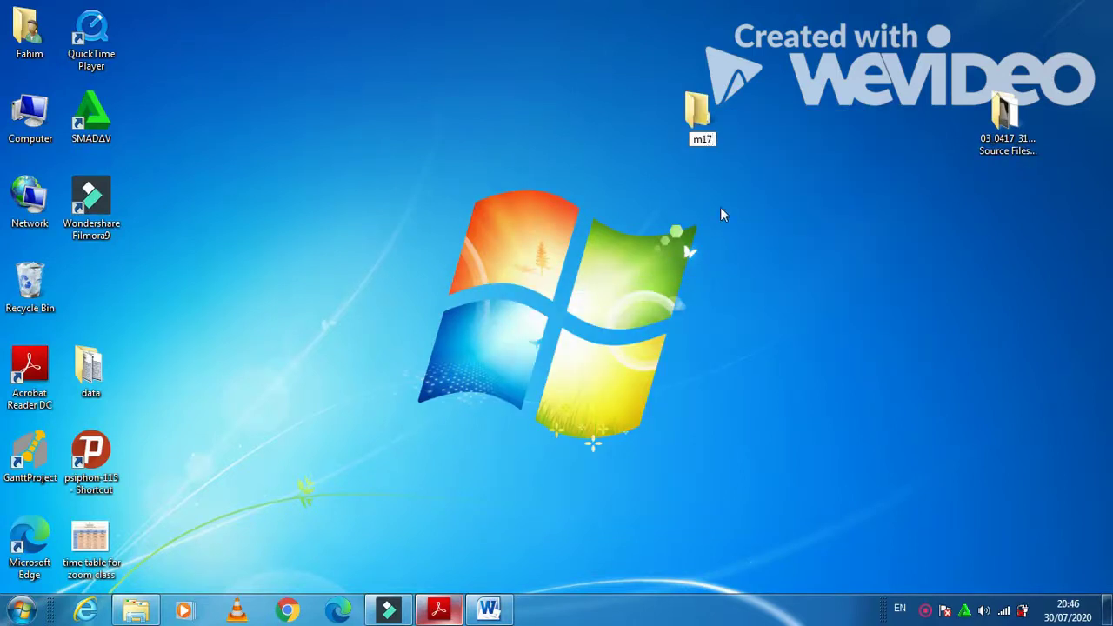
{"action": "key", "text": "Return"}
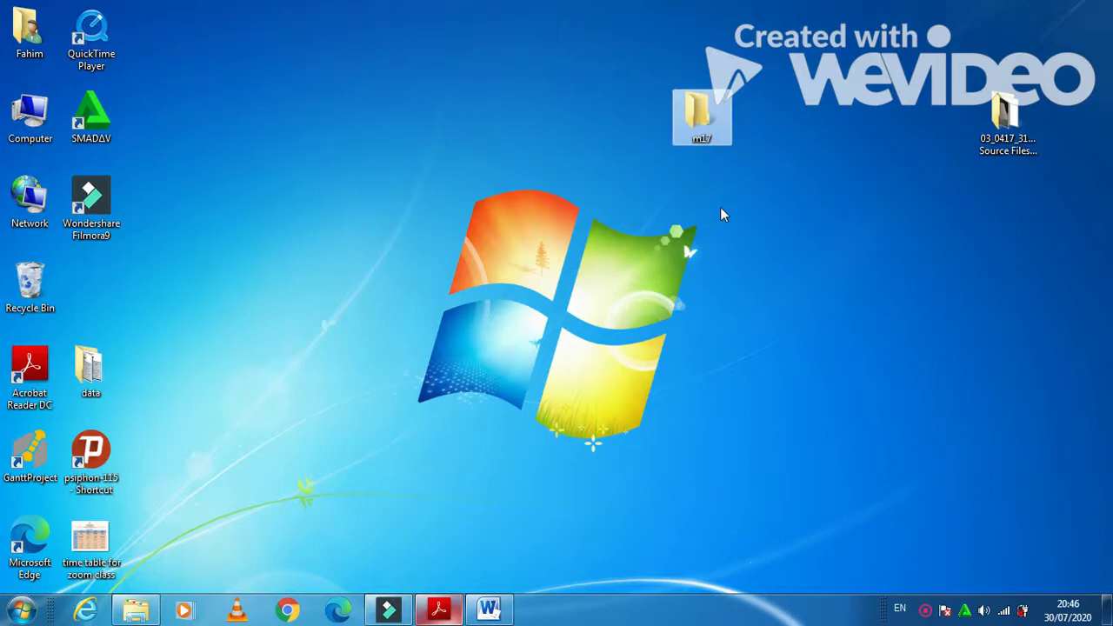
- Rename the m17 folder to m17_html
{"action": "right_click", "coordinate": [718, 143]}
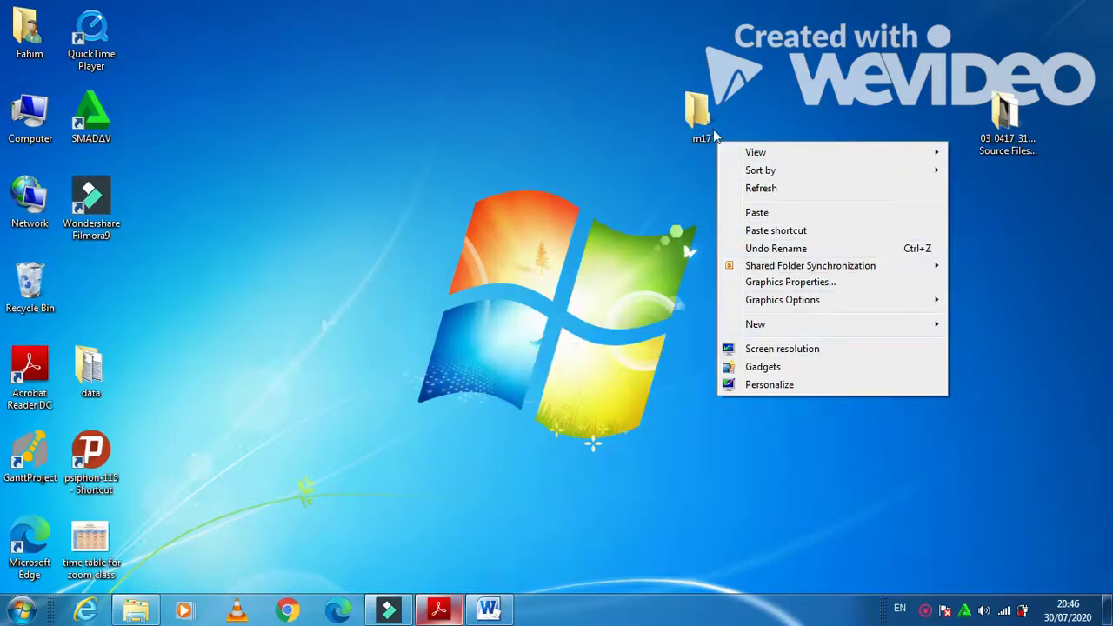
{"action": "left_click", "coordinate": [683, 111]}
{"action": "right_click", "coordinate": [683, 110]}
{"action": "left_click", "coordinate": [737, 484]}
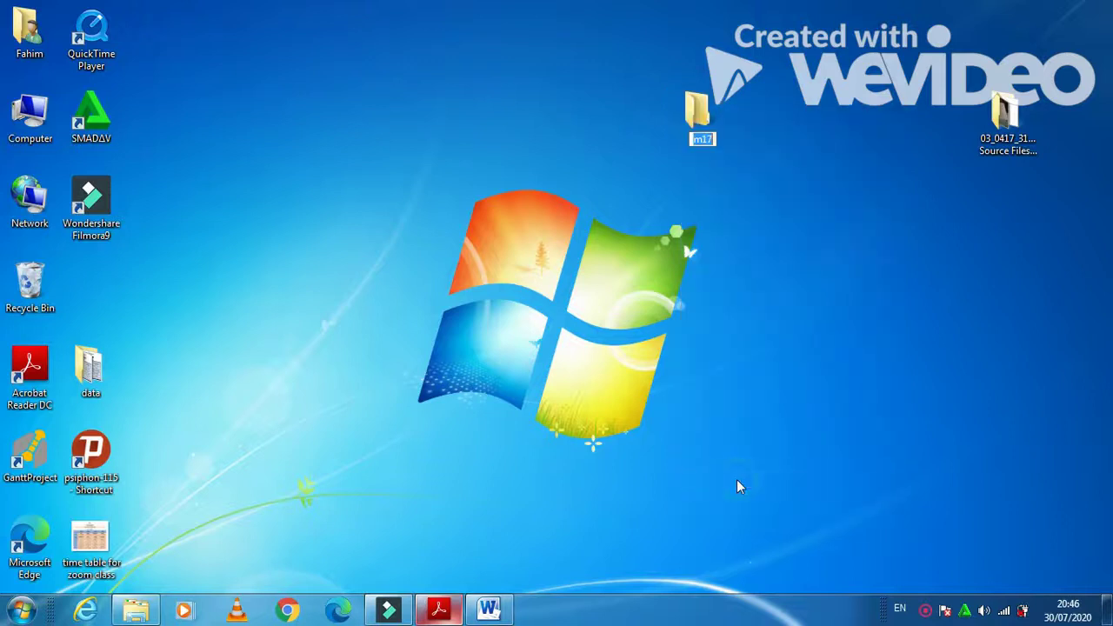
{"action": "type", "text": "m17_html"}
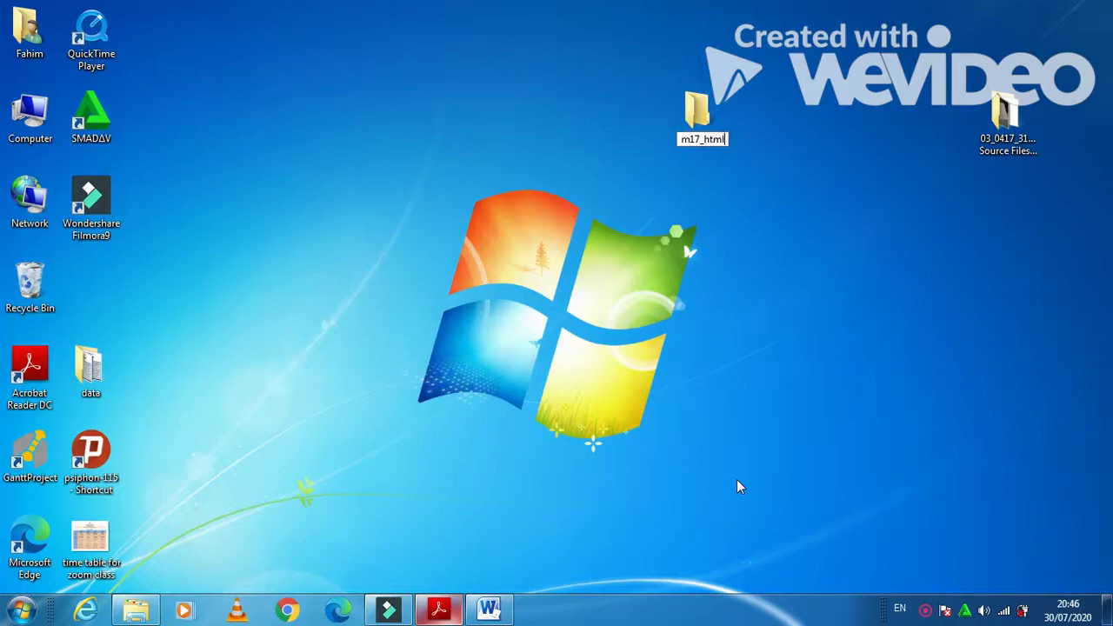
{"action": "key", "text": "Return"}
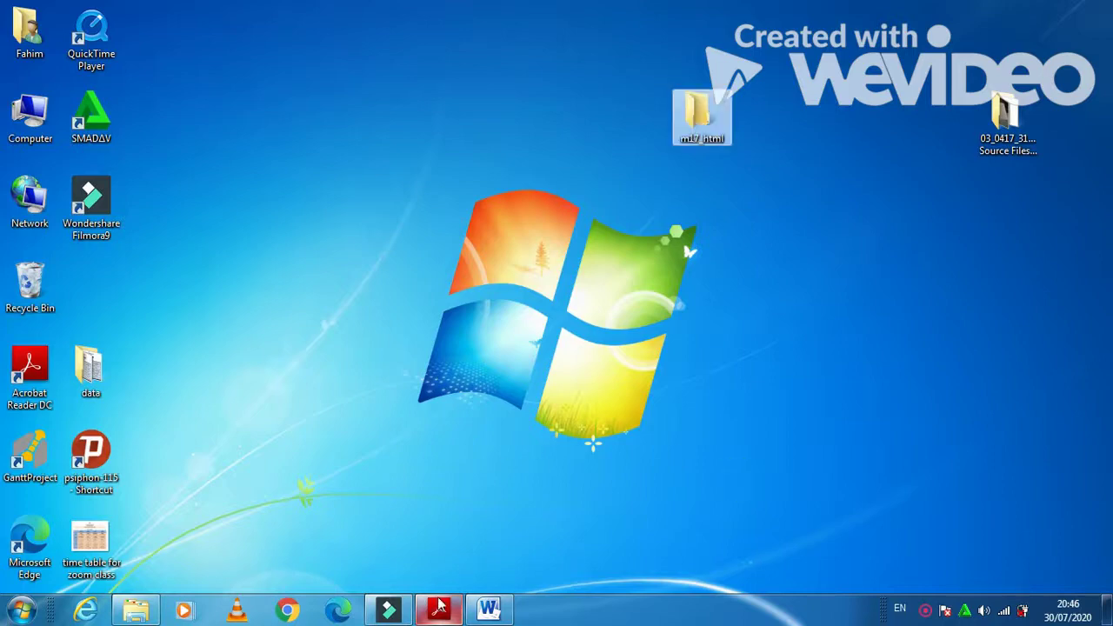
{"action": "left_click", "coordinate": [439, 609]}
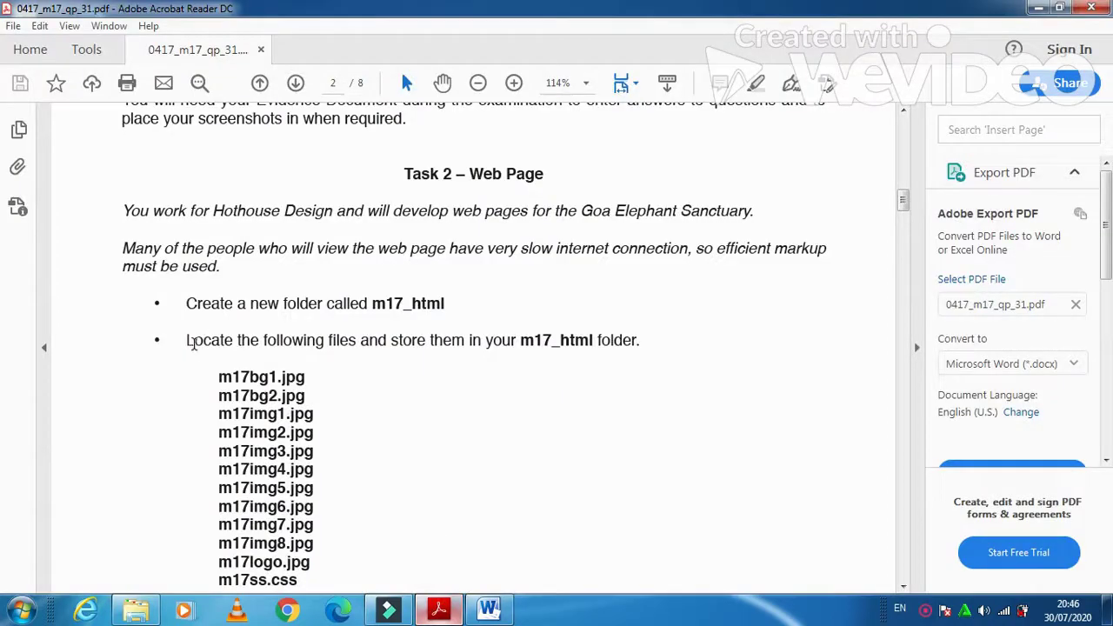
- Open the source files folder from the desktop and maximize its window
{"action": "scroll", "coordinate": [197, 352], "scroll_direction": "down", "scroll_amount": 2}
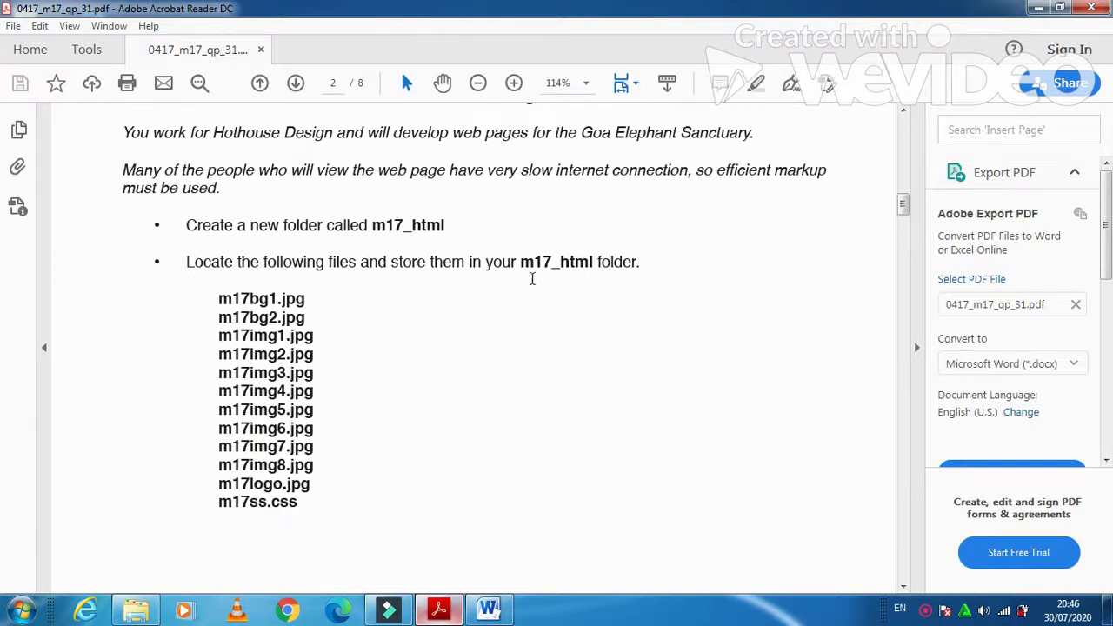
{"action": "left_click", "coordinate": [439, 610]}
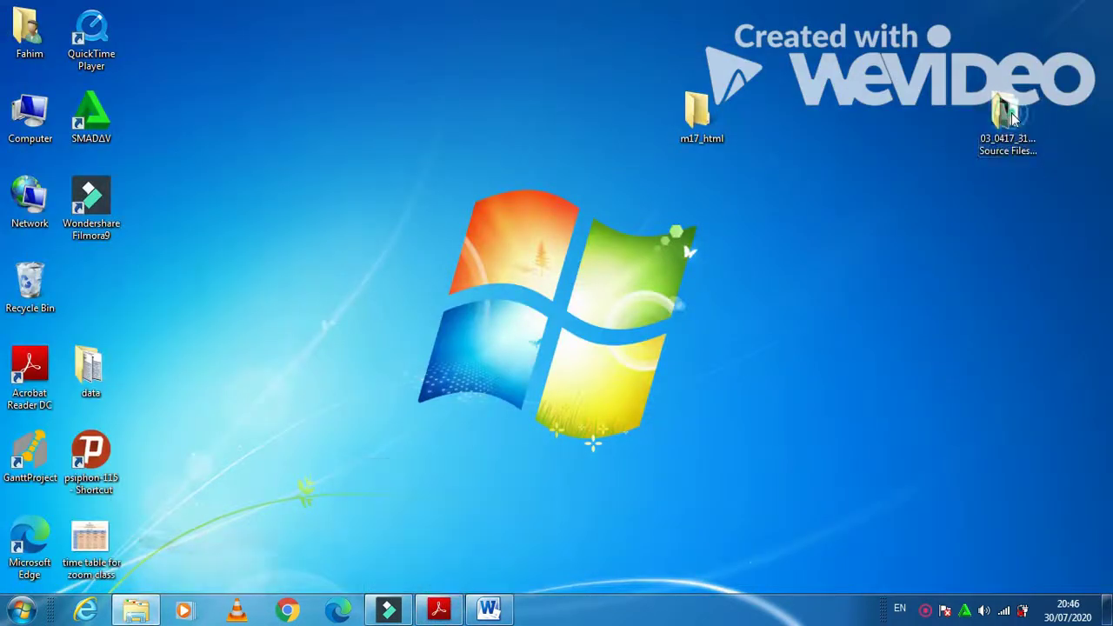
{"action": "double_click", "coordinate": [1005, 127]}
{"action": "left_click", "coordinate": [765, 113]}
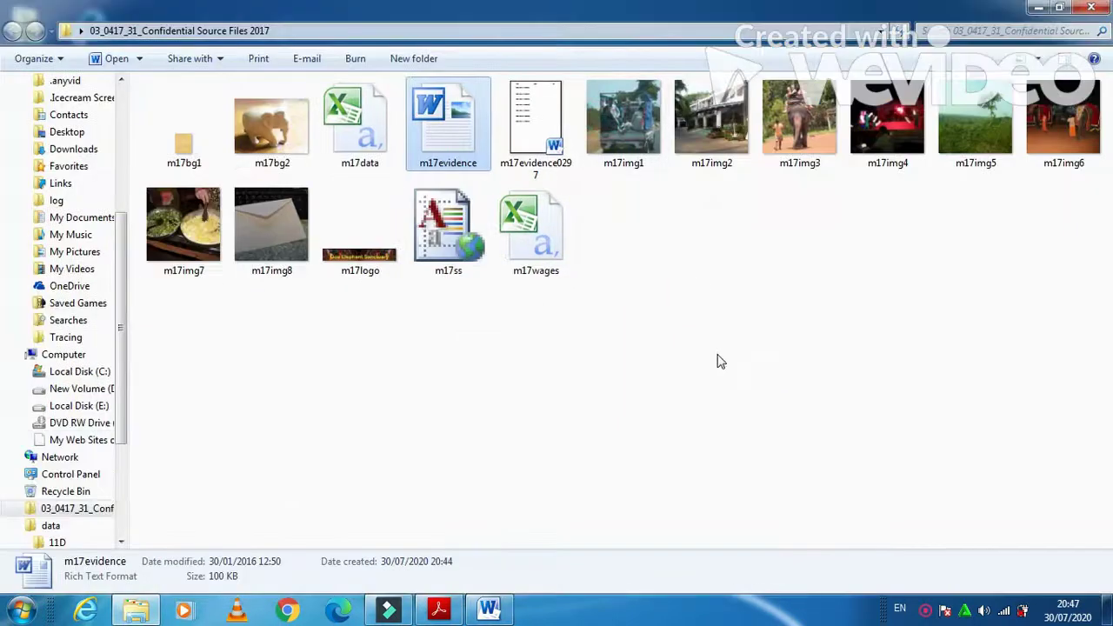
{"action": "key", "text": "ctrl+a"}
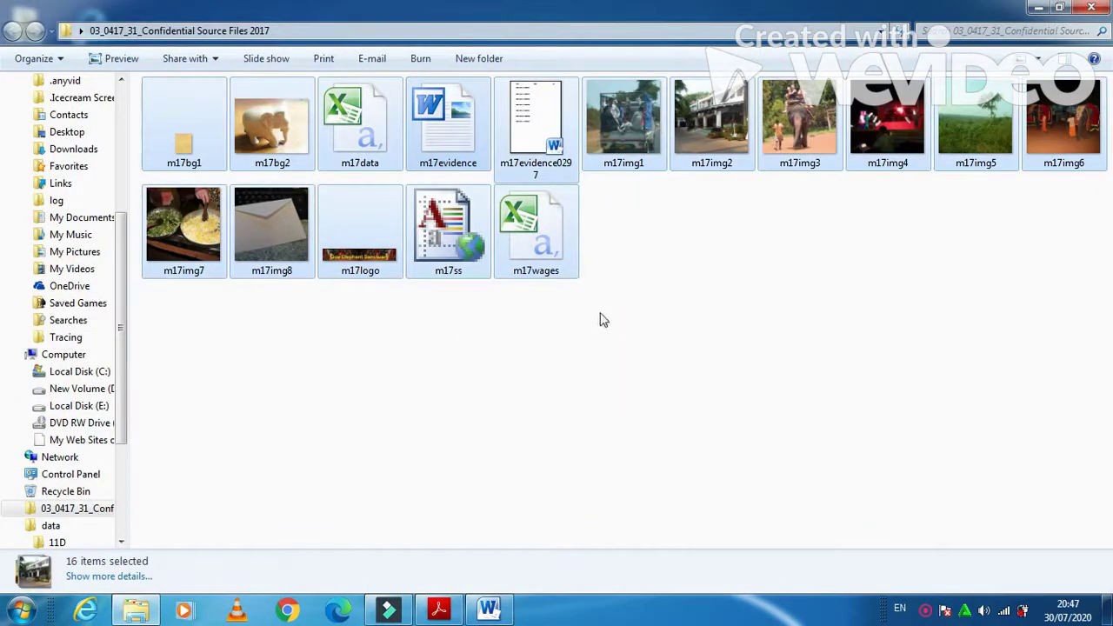
{"action": "left_click", "coordinate": [542, 239], "text": "ctrl"}
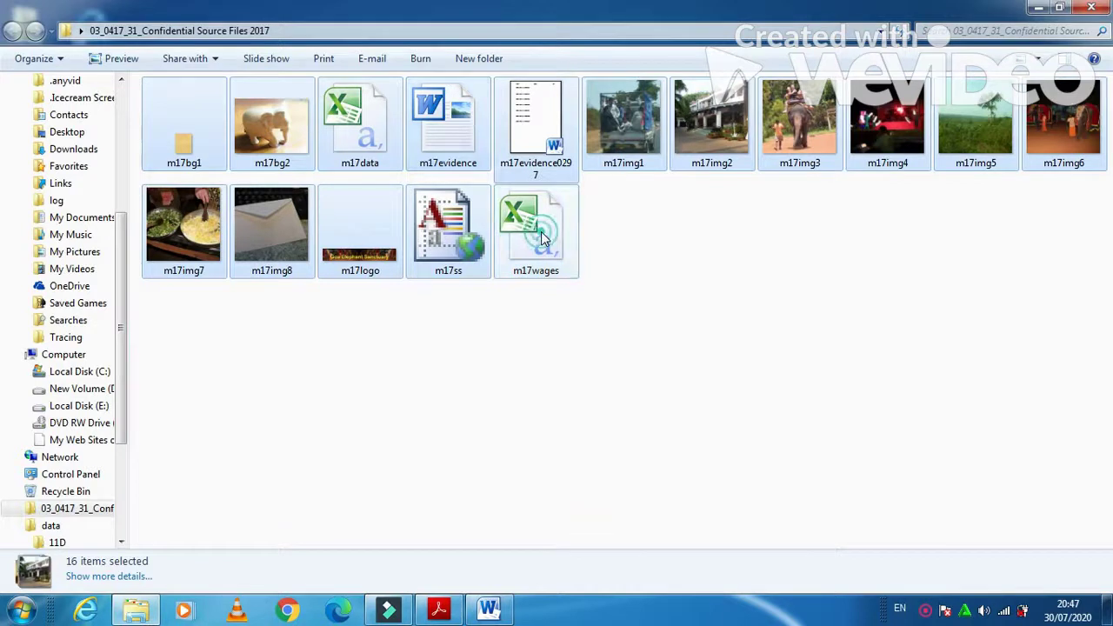
{"action": "left_click", "coordinate": [435, 139], "text": "ctrl"}
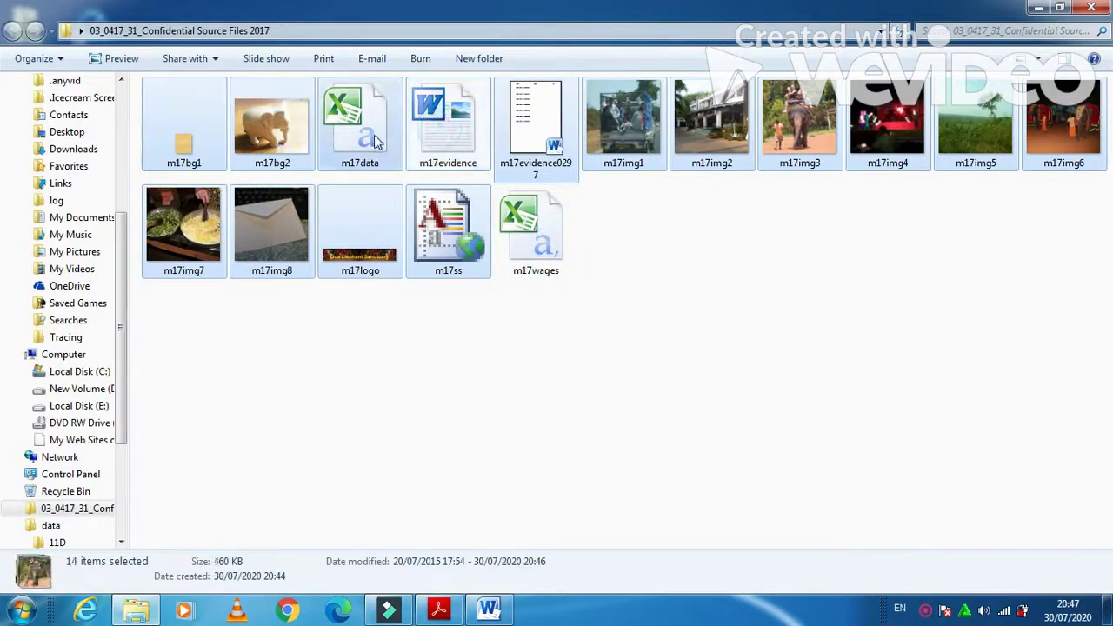
{"action": "left_click", "coordinate": [372, 244], "text": "ctrl"}
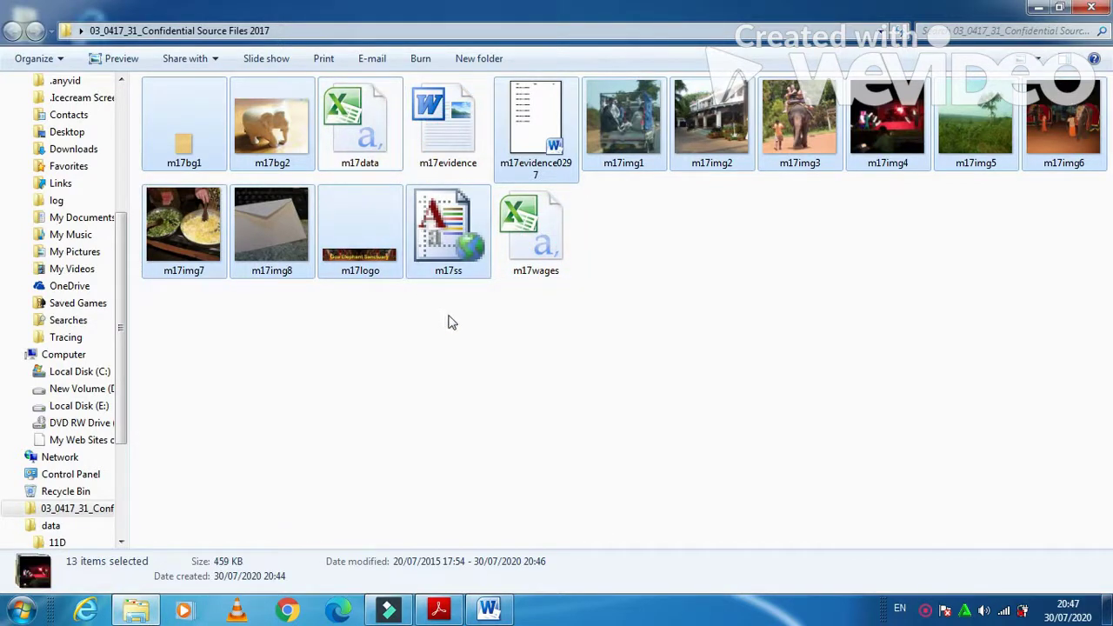
{"action": "left_click", "coordinate": [542, 126], "text": "ctrl"}
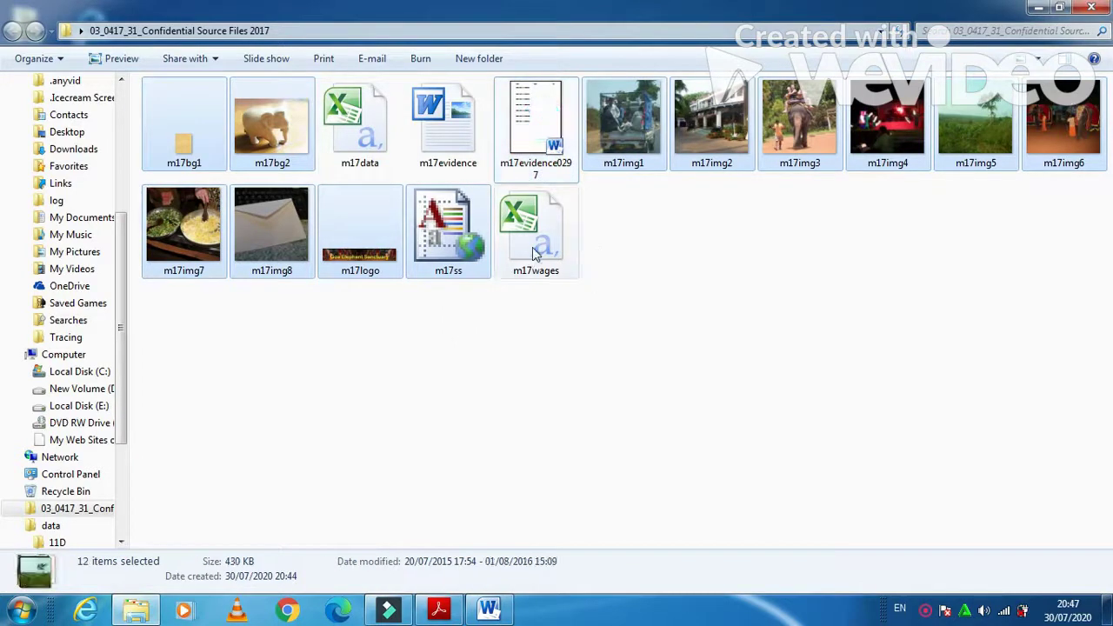
{"action": "right_click", "coordinate": [634, 117]}
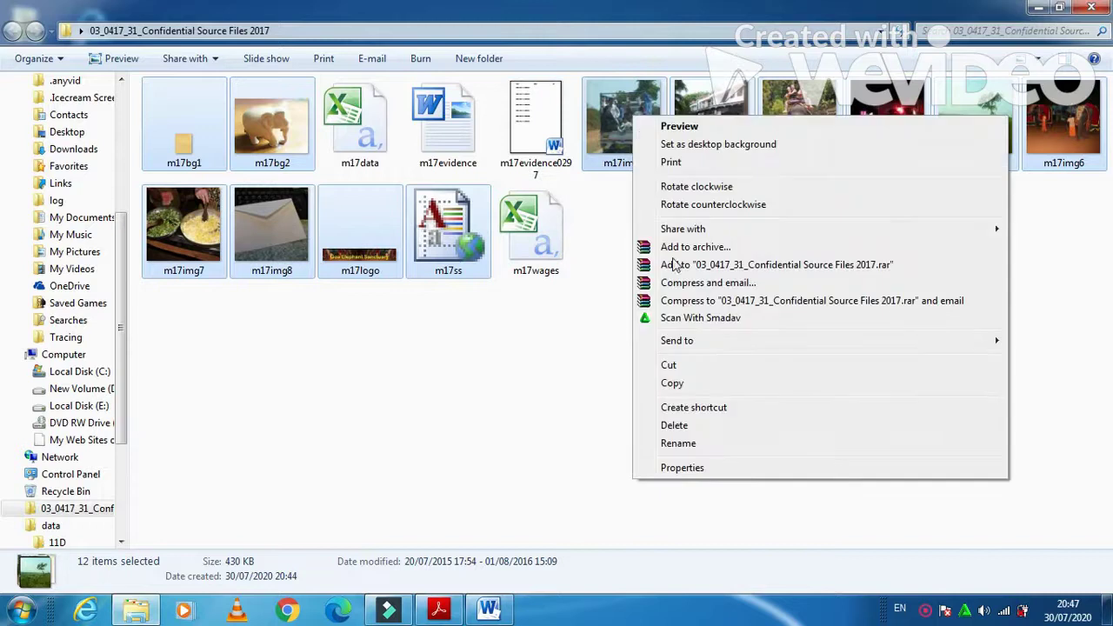
{"action": "left_click", "coordinate": [675, 383]}
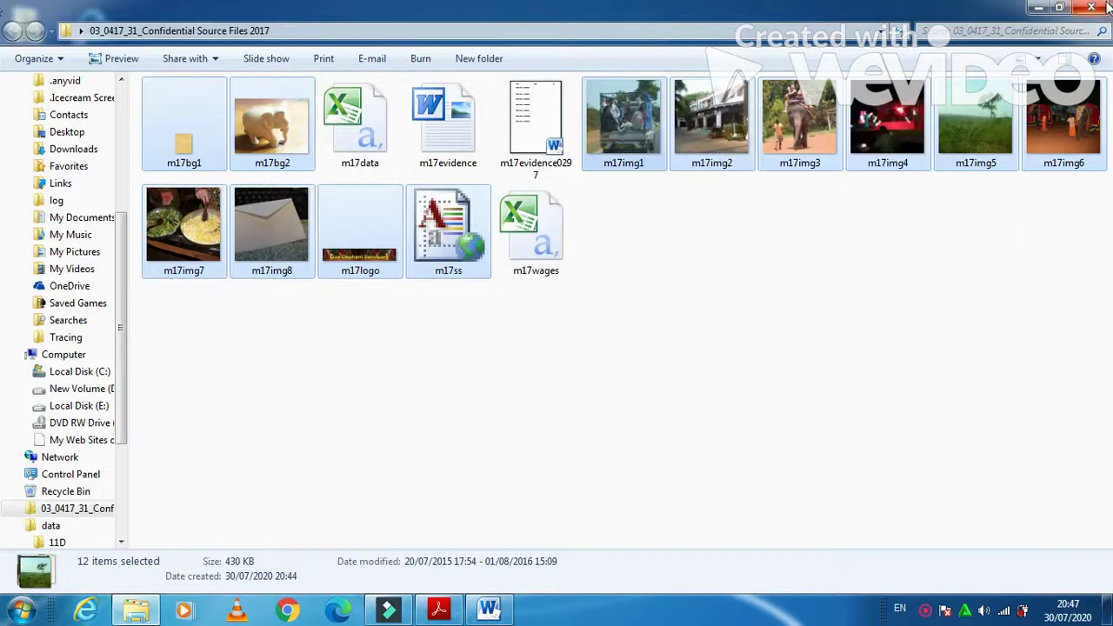
{"action": "left_click", "coordinate": [1107, 8]}
- Paste the copied files into the m17_html folder
{"action": "double_click", "coordinate": [698, 111]}
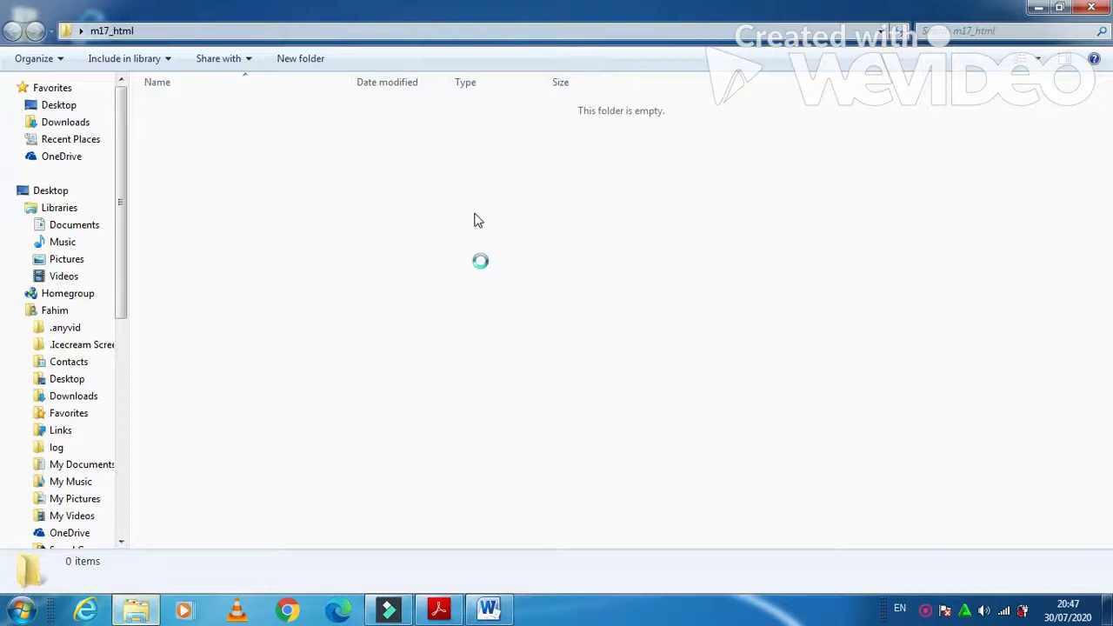
{"action": "right_click", "coordinate": [474, 214]}
{"action": "left_click", "coordinate": [514, 326]}
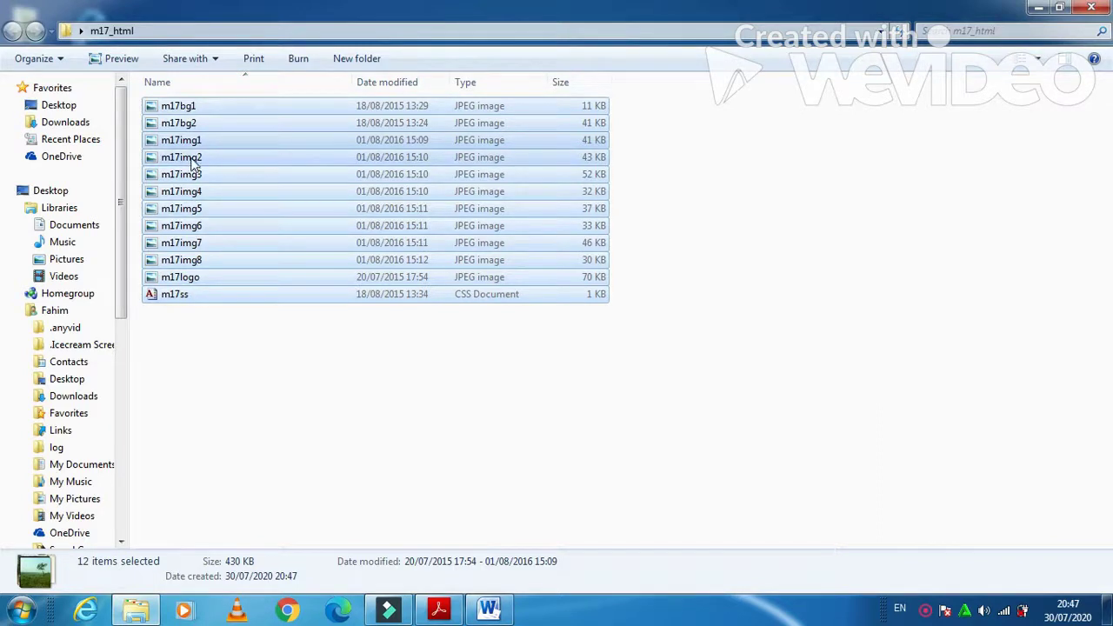
- Check the twelve pasted files against the question paper's list, then start FrontPage 2003
{"action": "left_click", "coordinate": [433, 613]}
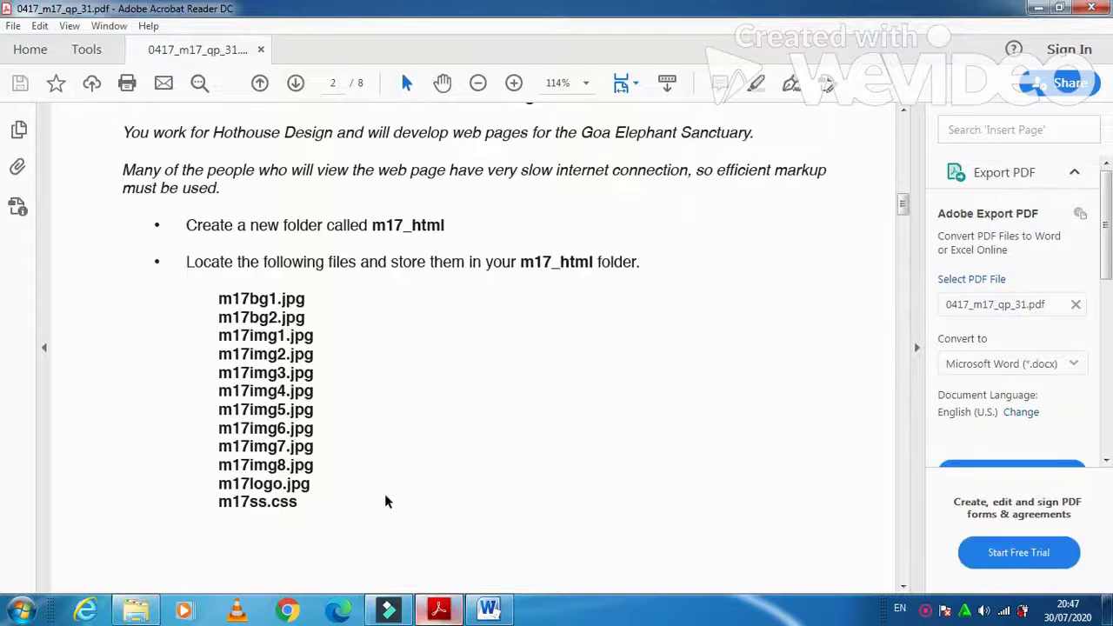
{"action": "left_click", "coordinate": [452, 613]}
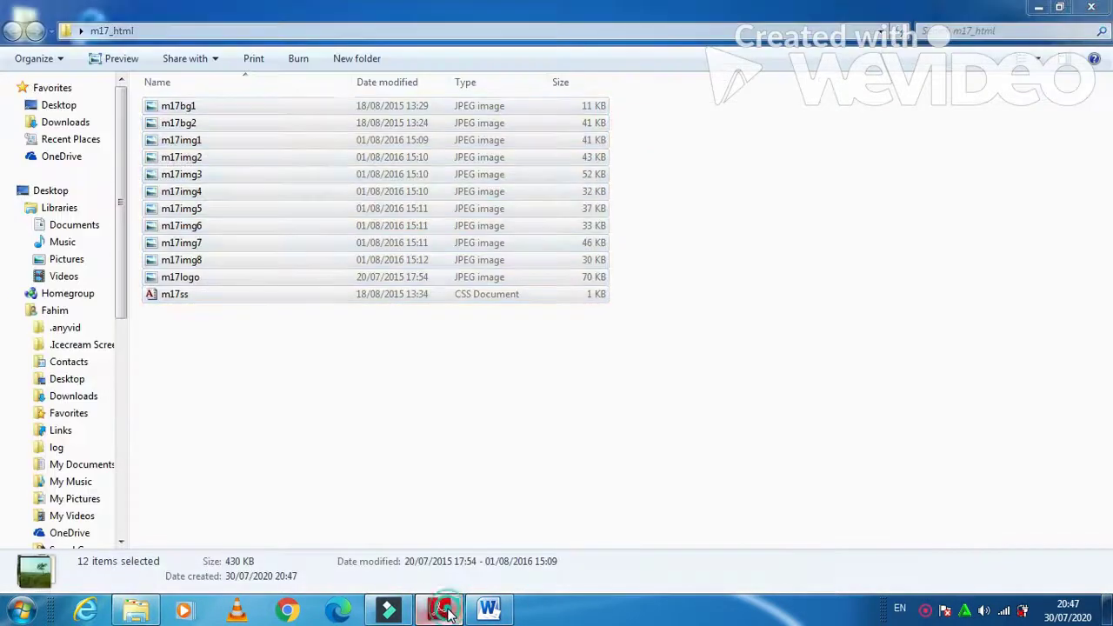
{"action": "left_click", "coordinate": [449, 613]}
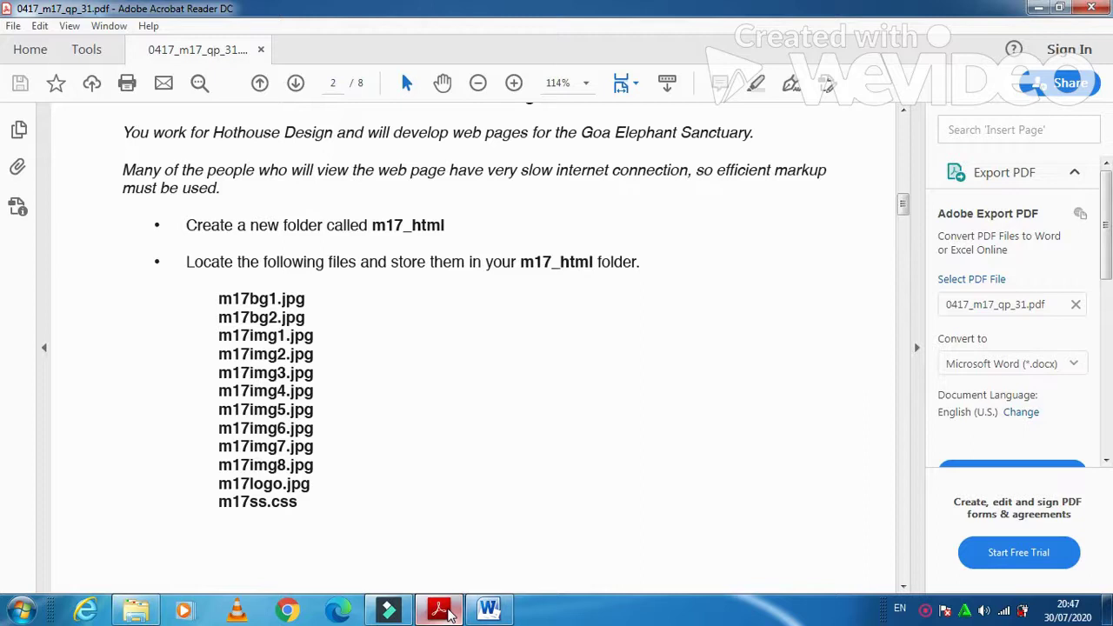
{"action": "left_click", "coordinate": [449, 613]}
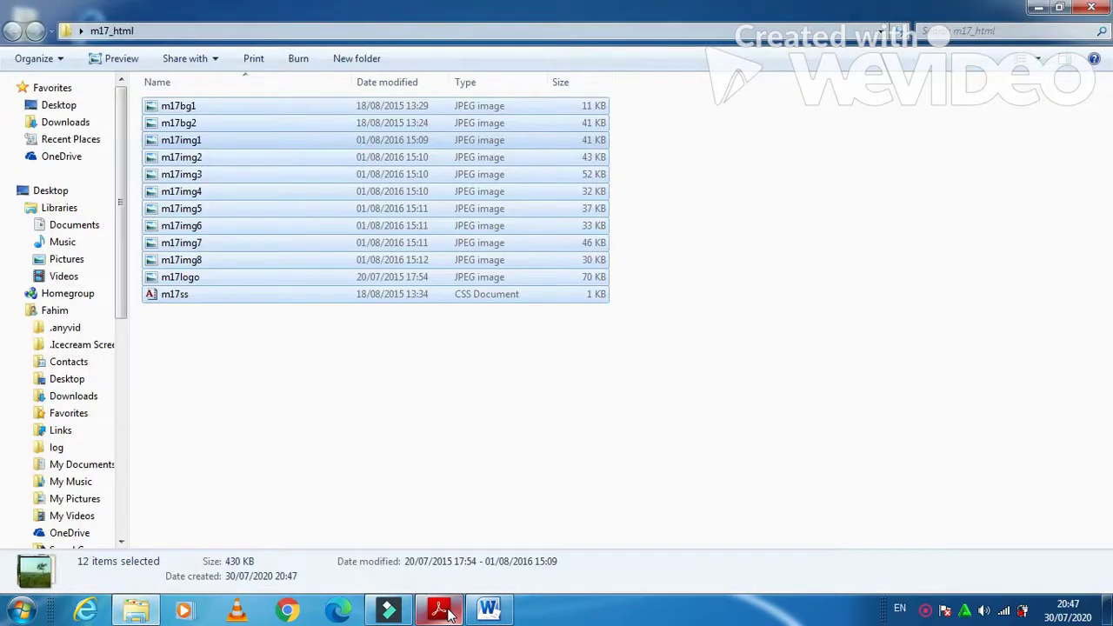
{"action": "left_click", "coordinate": [450, 613]}
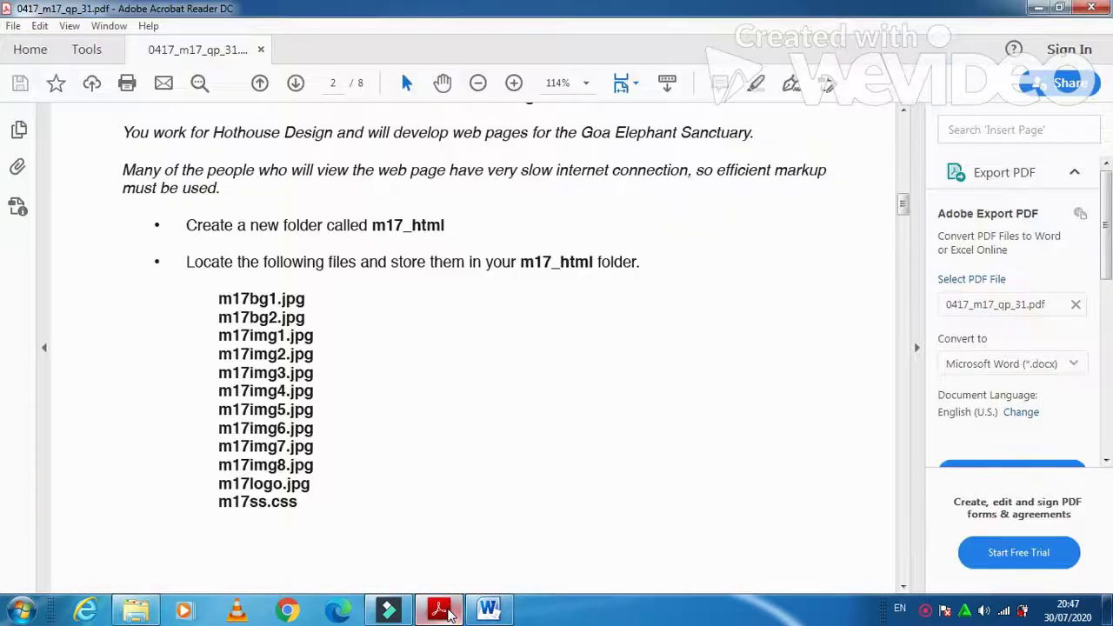
{"action": "left_click", "coordinate": [388, 611]}
{"action": "left_click", "coordinate": [444, 613]}
{"action": "left_click", "coordinate": [444, 614]}
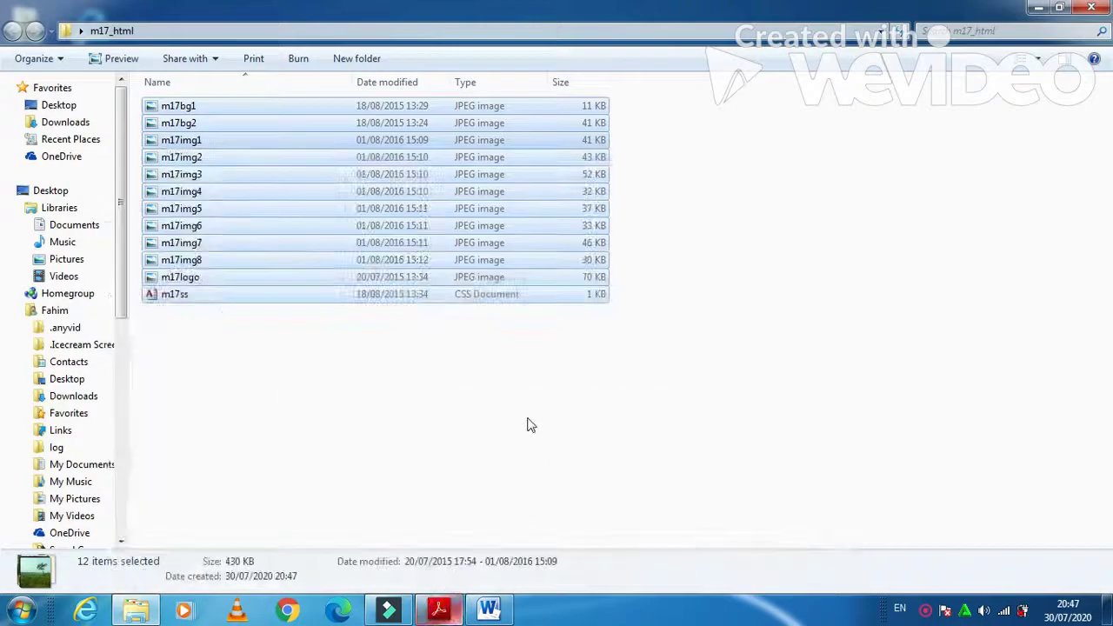
{"action": "left_click", "coordinate": [444, 613]}
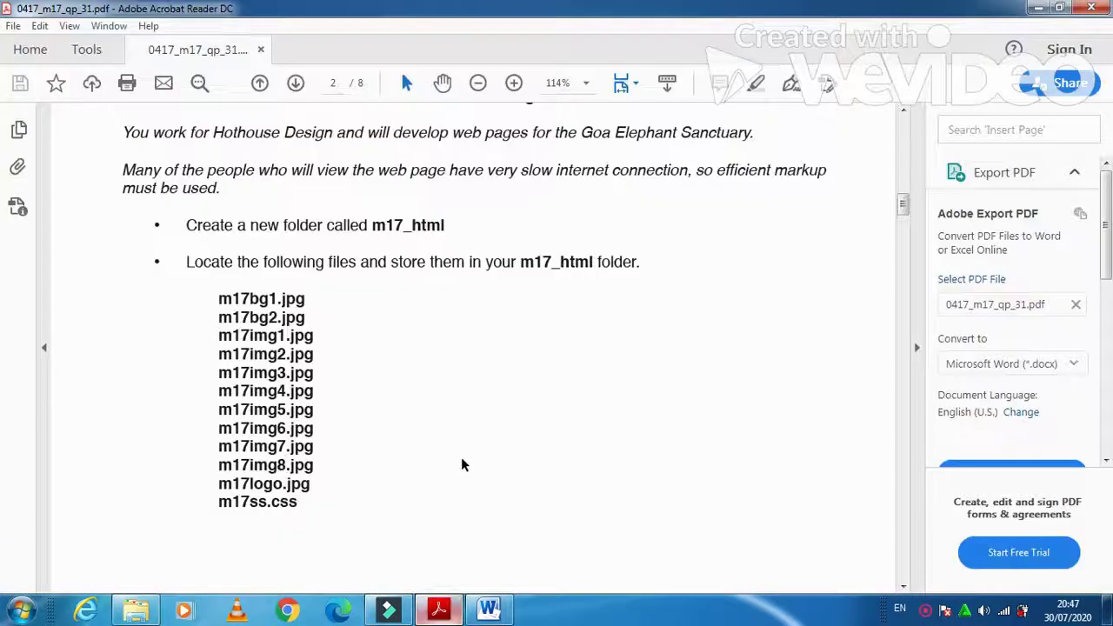
{"action": "scroll", "coordinate": [451, 442], "scroll_direction": "down", "scroll_amount": 4}
{"action": "scroll", "coordinate": [451, 443], "scroll_direction": "down", "scroll_amount": 6}
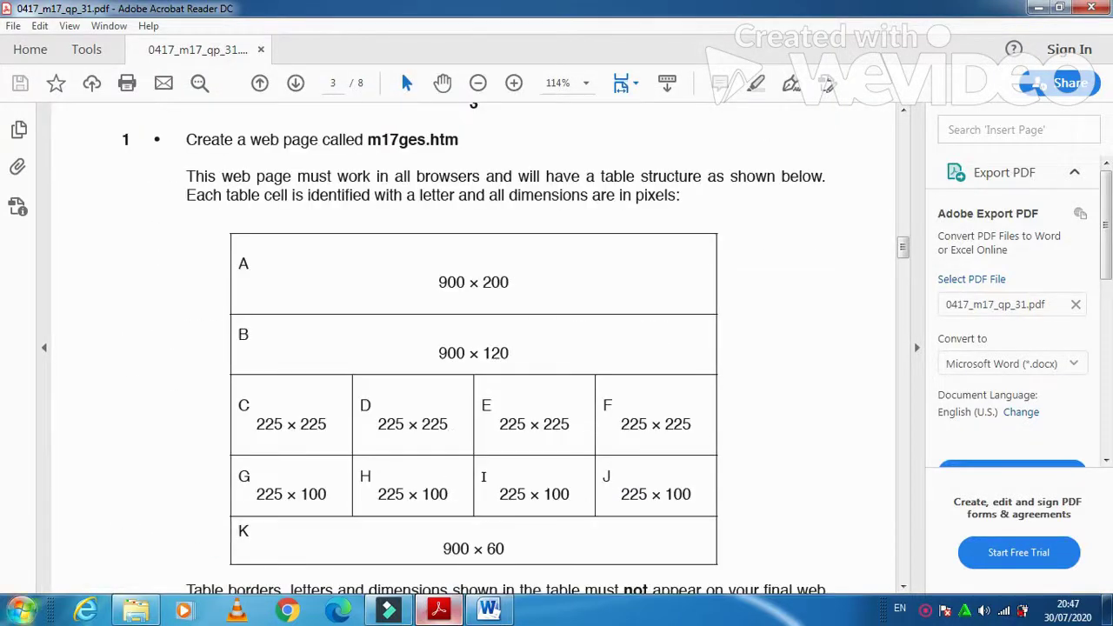
{"action": "left_click", "coordinate": [20, 612]}
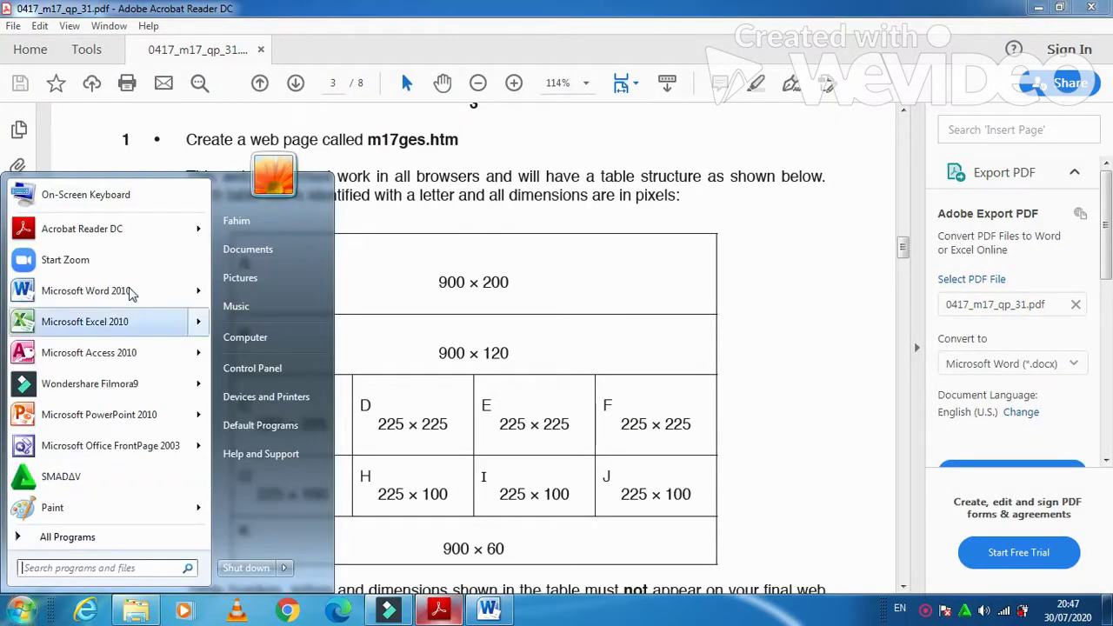
{"action": "left_click", "coordinate": [94, 446]}
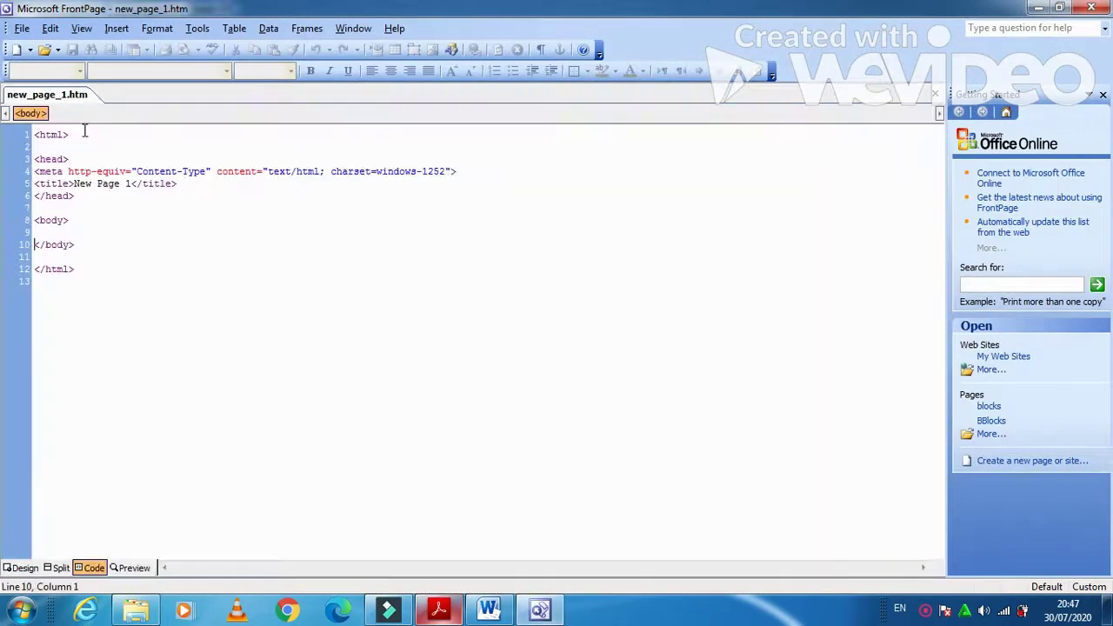
- Accept FrontPage as default editor and save the blank page as m17ges.htm in Desktop\m17_html
{"action": "left_click", "coordinate": [572, 346]}
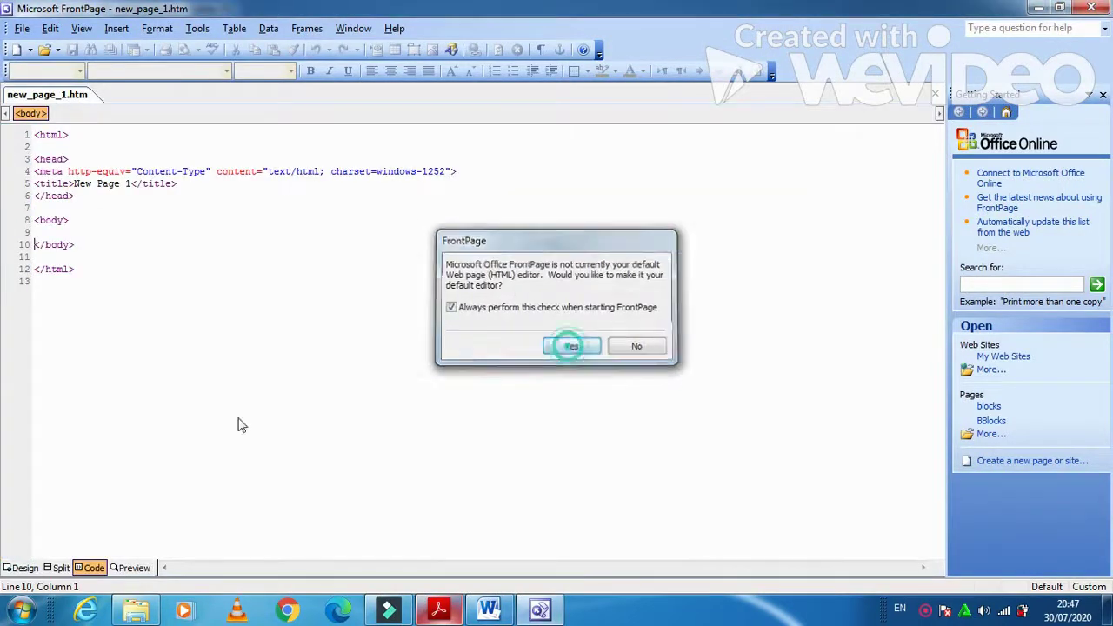
{"action": "left_click", "coordinate": [28, 567]}
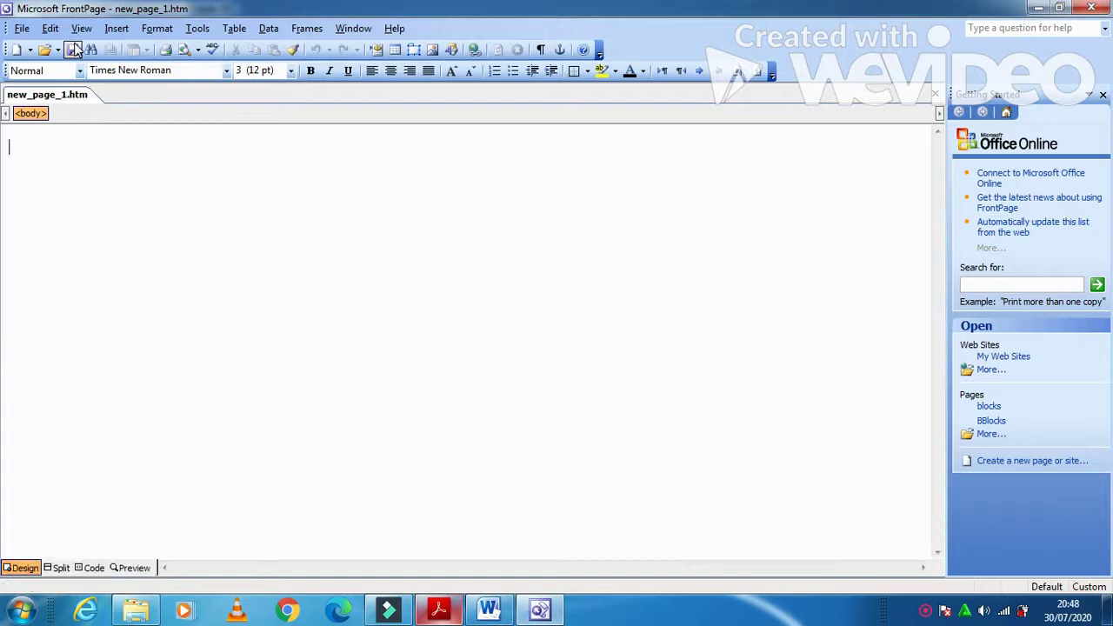
{"action": "left_click", "coordinate": [74, 50]}
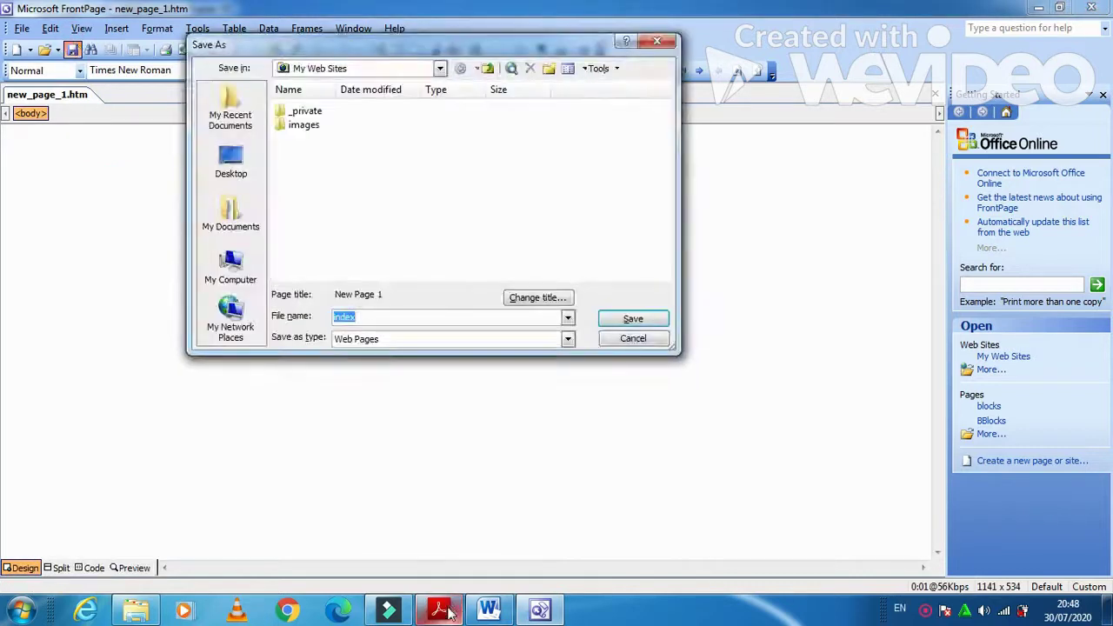
{"action": "left_click", "coordinate": [448, 613]}
{"action": "left_click", "coordinate": [441, 613]}
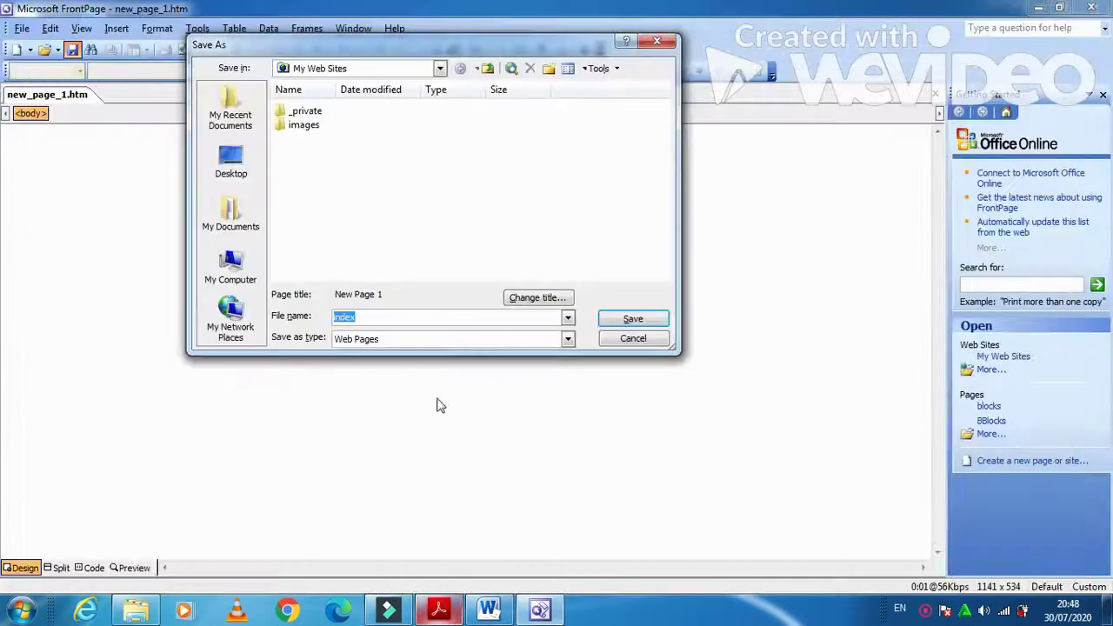
{"action": "type", "text": "m17ges"}
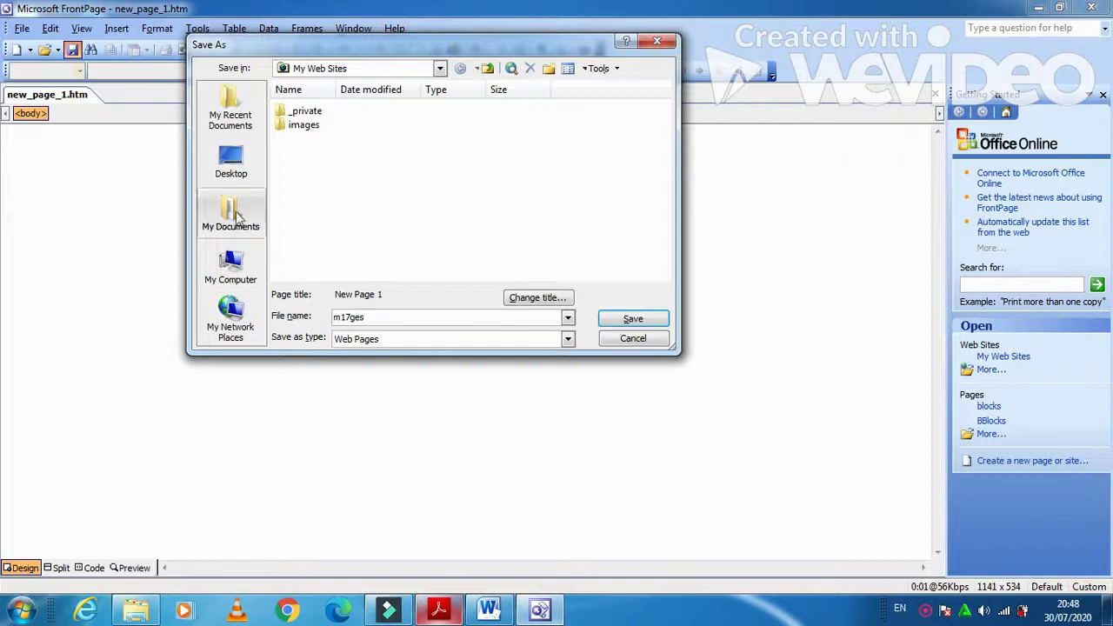
{"action": "left_click", "coordinate": [231, 162]}
{"action": "double_click", "coordinate": [310, 207]}
{"action": "left_click", "coordinate": [630, 319]}
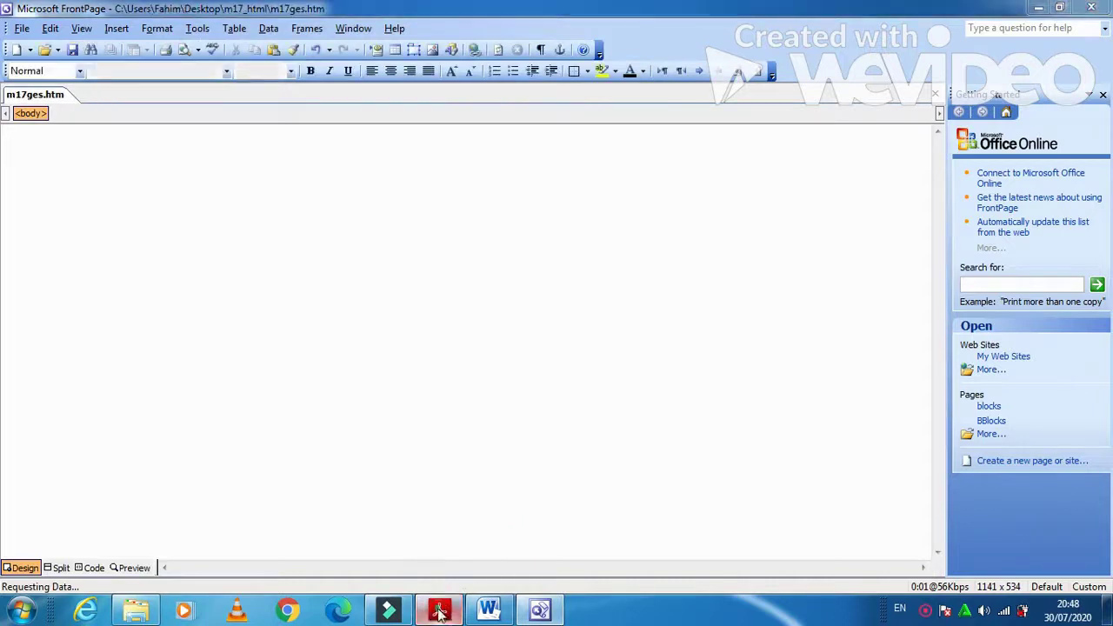
- Insert a 5-row, 4-column table with border size 0, following the question paper's layout
{"action": "left_click", "coordinate": [439, 613]}
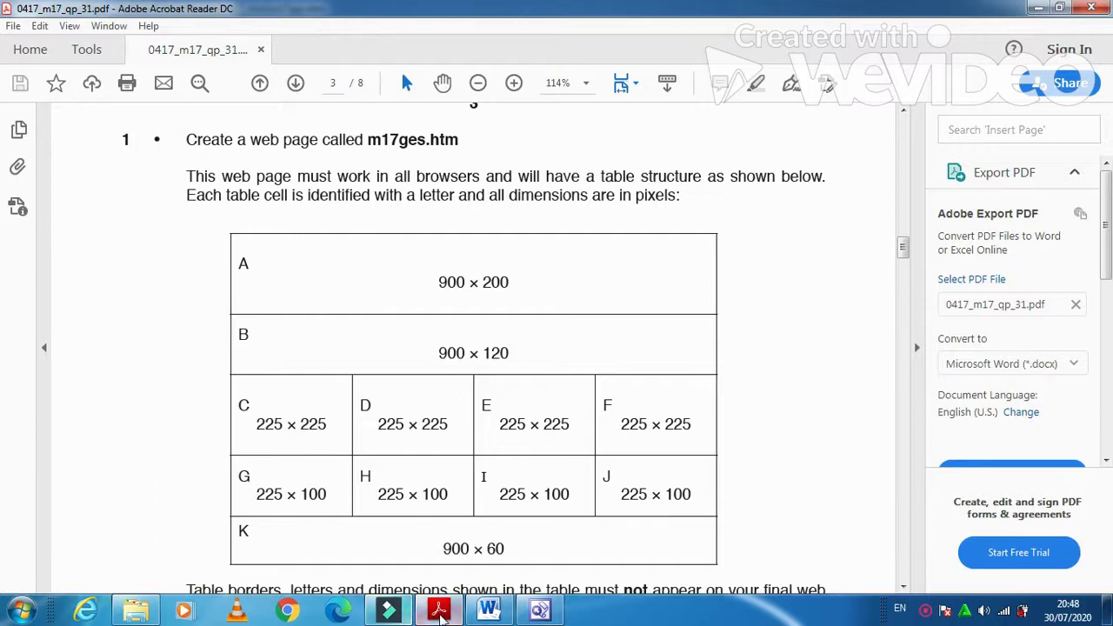
{"action": "left_click", "coordinate": [390, 611]}
{"action": "left_click", "coordinate": [235, 28]}
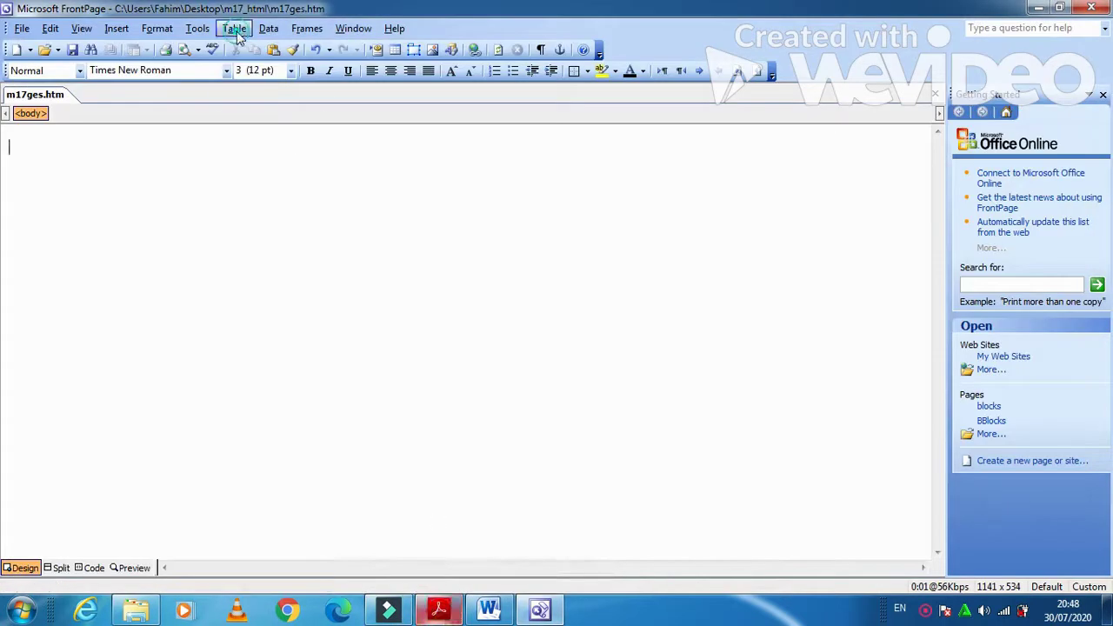
{"action": "mouse_move", "coordinate": [279, 48]}
{"action": "left_click", "coordinate": [369, 48]}
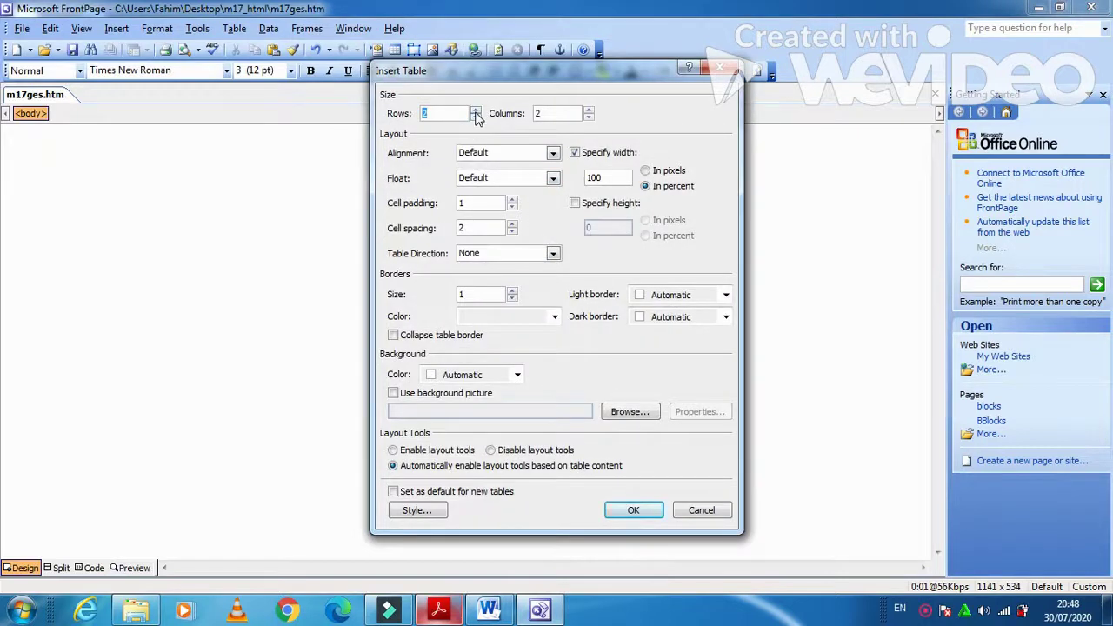
{"action": "left_click", "coordinate": [475, 113]}
{"action": "left_click", "coordinate": [476, 114]}
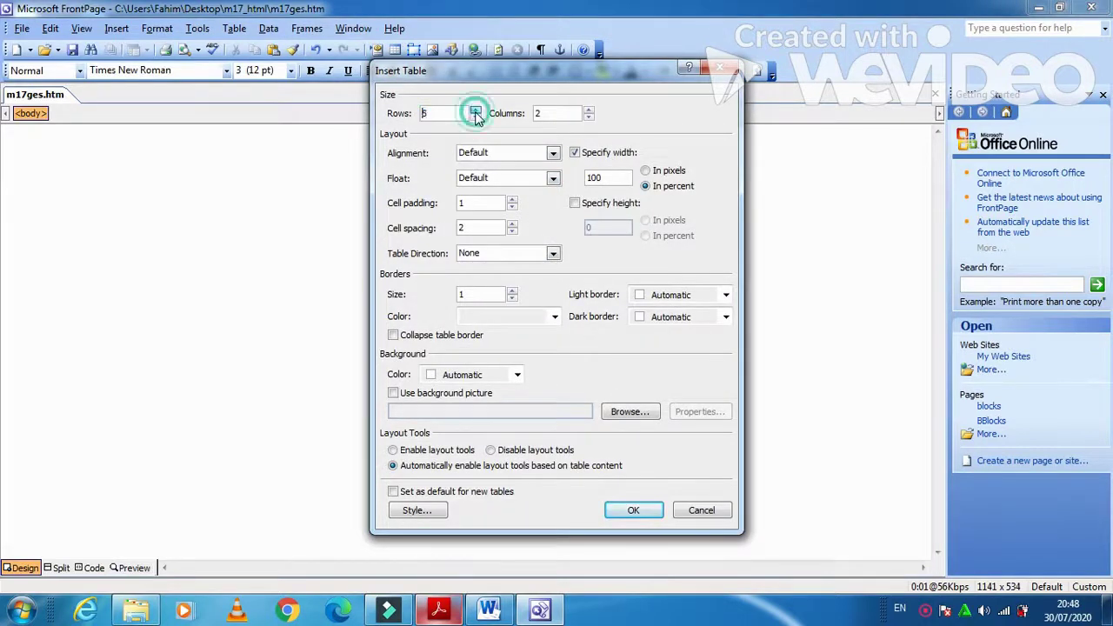
{"action": "left_click", "coordinate": [441, 612]}
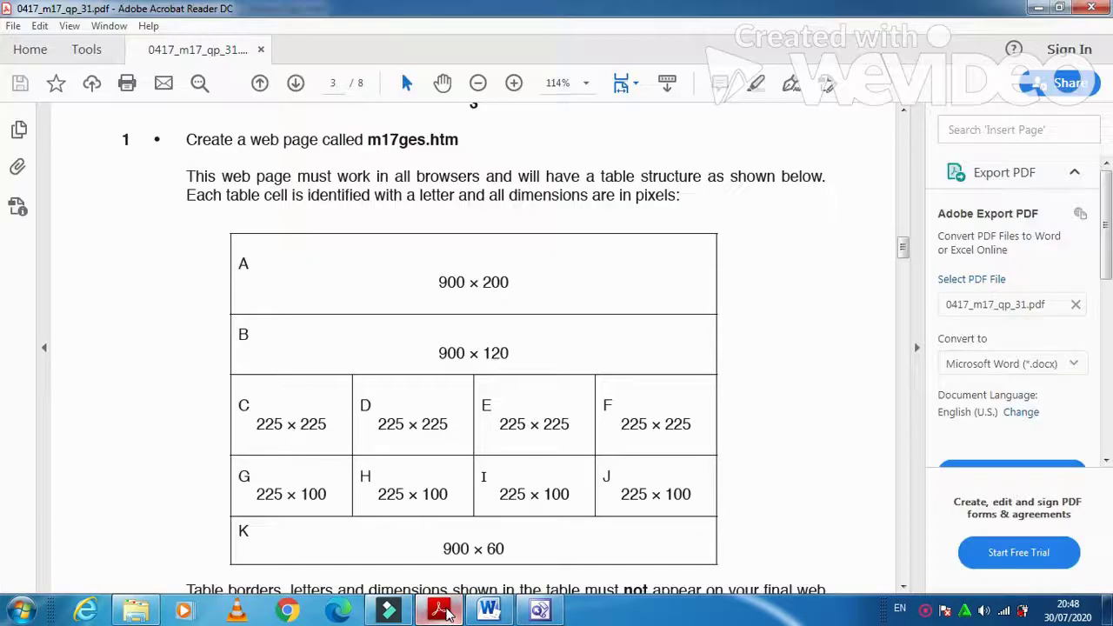
{"action": "left_click", "coordinate": [442, 612]}
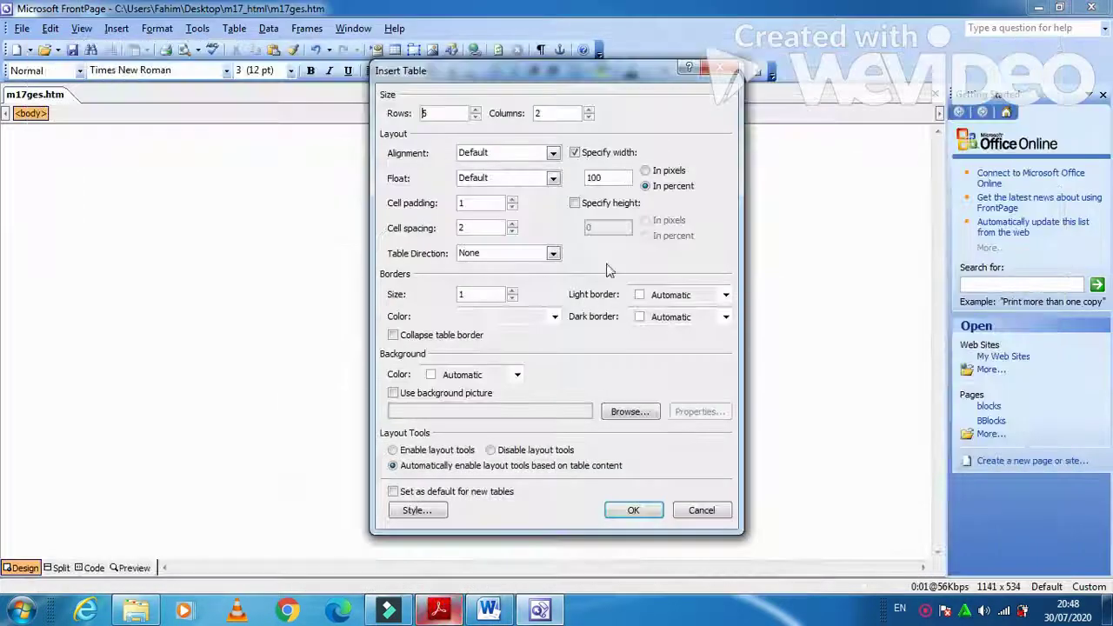
{"action": "left_click", "coordinate": [589, 110]}
{"action": "left_click", "coordinate": [588, 110]}
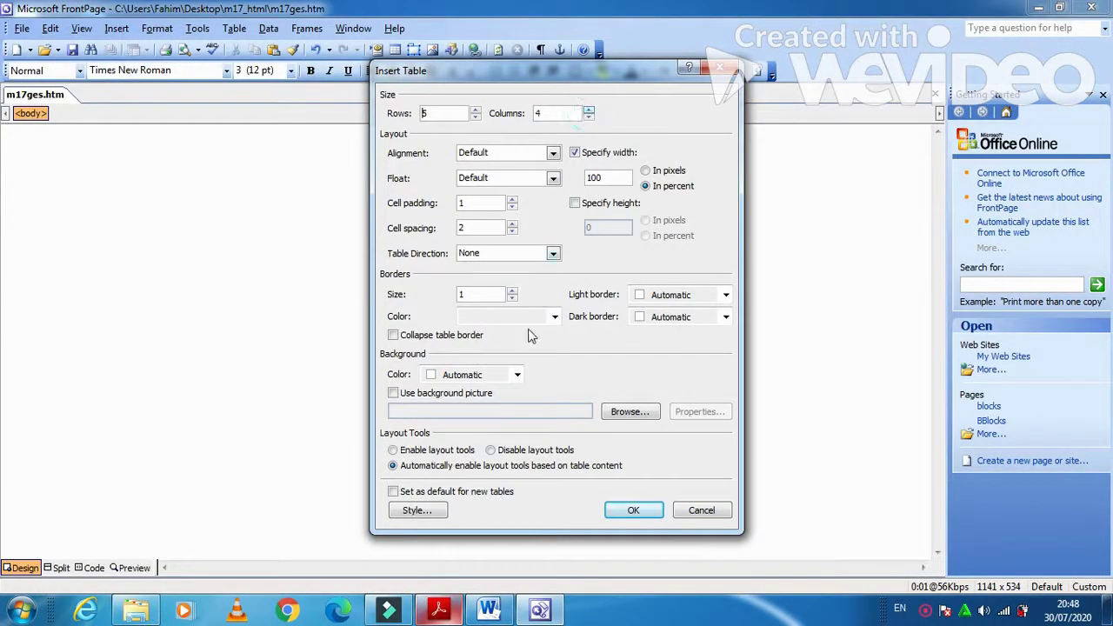
{"action": "left_click", "coordinate": [514, 297]}
{"action": "left_click", "coordinate": [634, 511]}
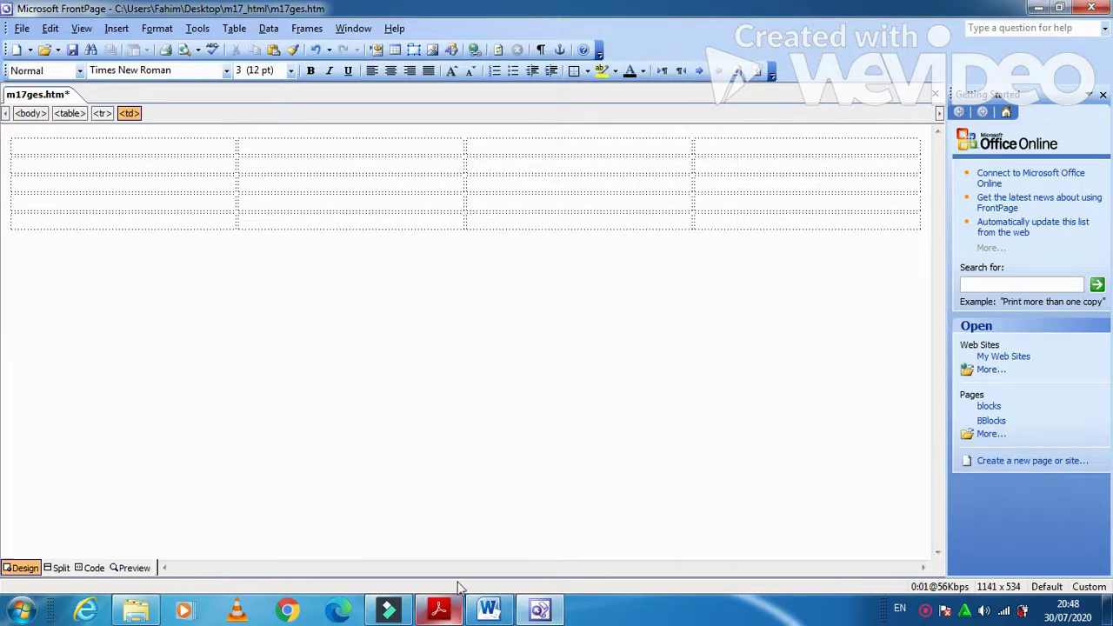
- Merge the cells of the table's first and second rows into single cells
{"action": "left_click", "coordinate": [438, 609]}
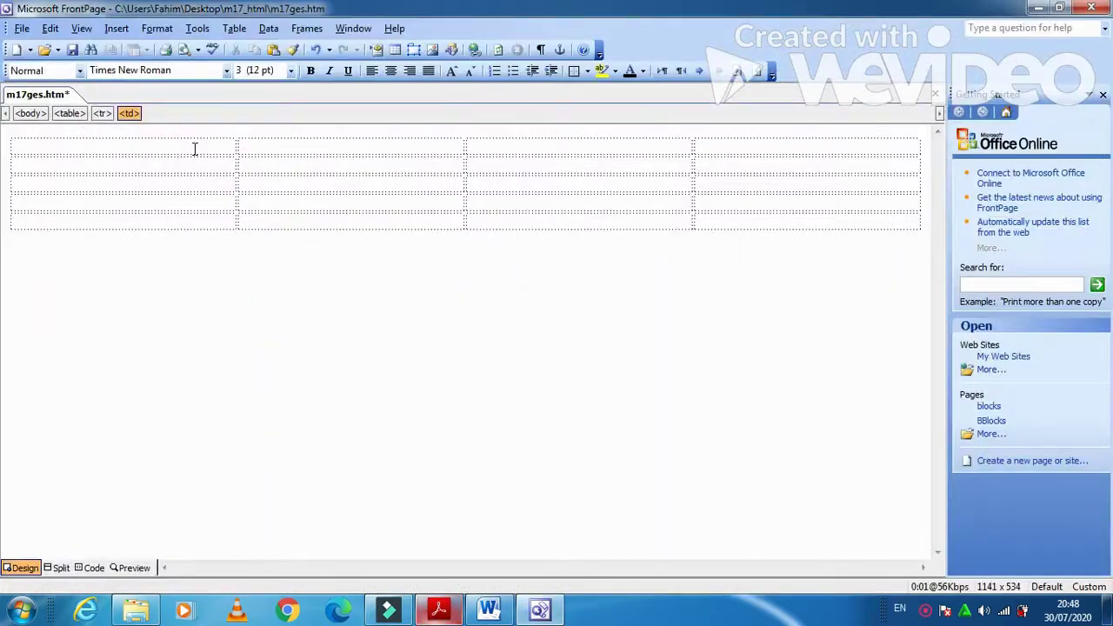
{"action": "left_click_drag", "start_coordinate": [192, 147], "coordinate": [694, 146]}
{"action": "right_click", "coordinate": [652, 147]}
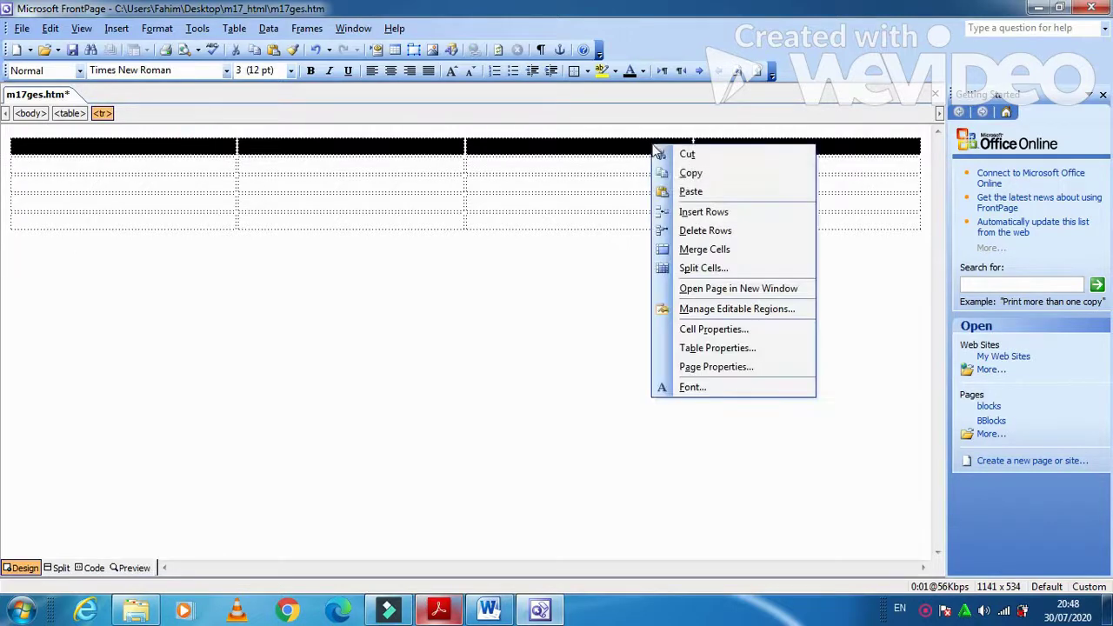
{"action": "left_click", "coordinate": [713, 249]}
{"action": "left_click_drag", "start_coordinate": [214, 166], "coordinate": [708, 174]}
{"action": "right_click", "coordinate": [637, 166]}
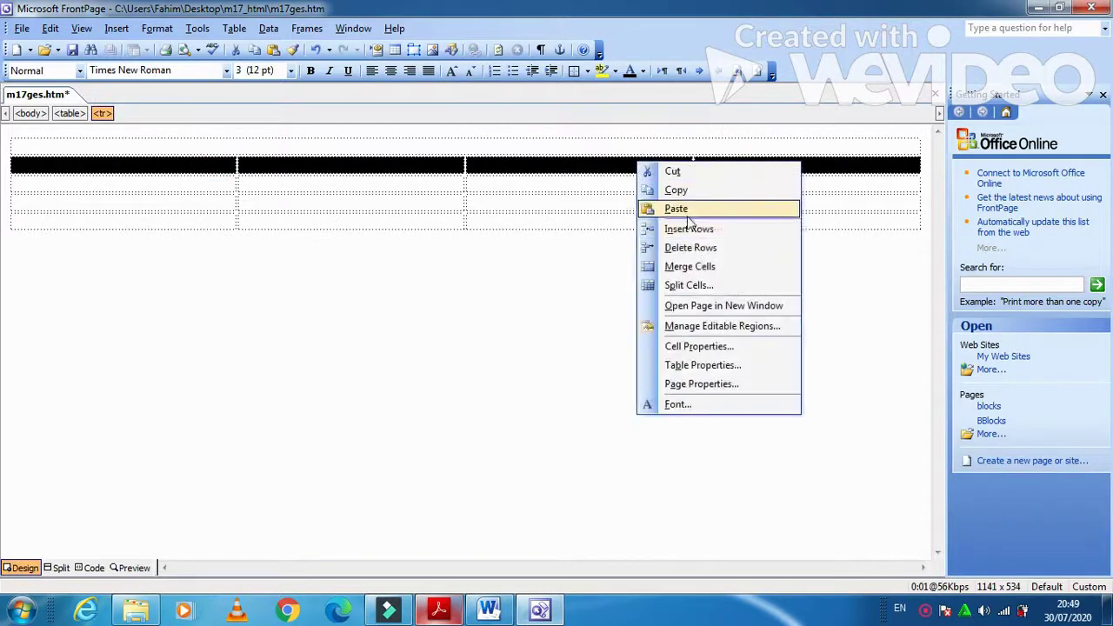
{"action": "left_click", "coordinate": [700, 268]}
- Merge the bottom row's four cells into one, checking the task PDF layout
{"action": "left_click", "coordinate": [444, 611]}
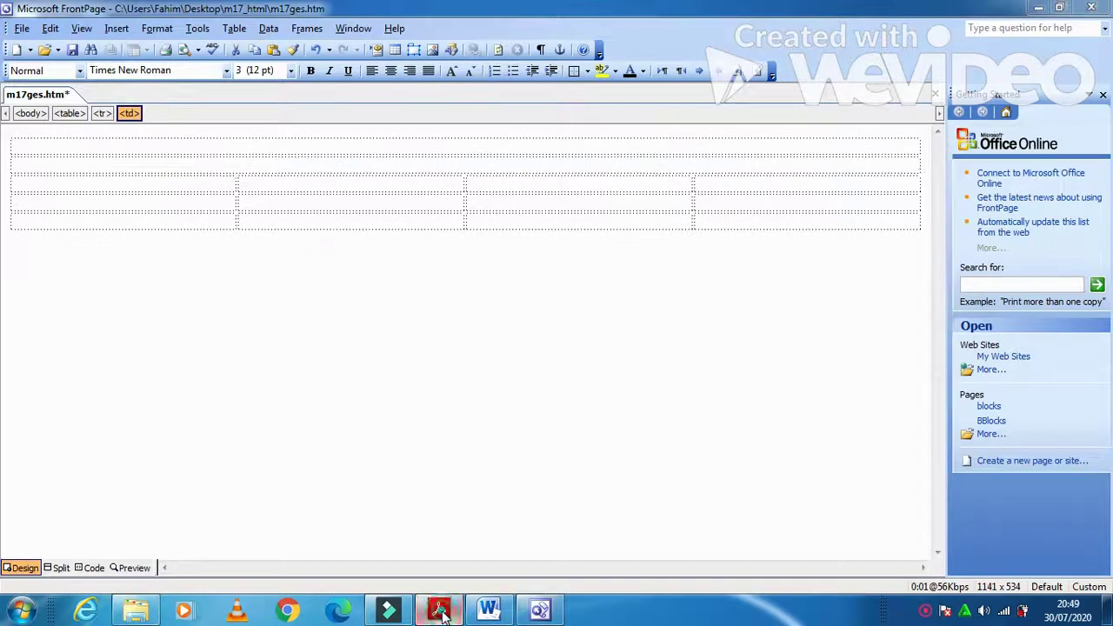
{"action": "left_click", "coordinate": [440, 611]}
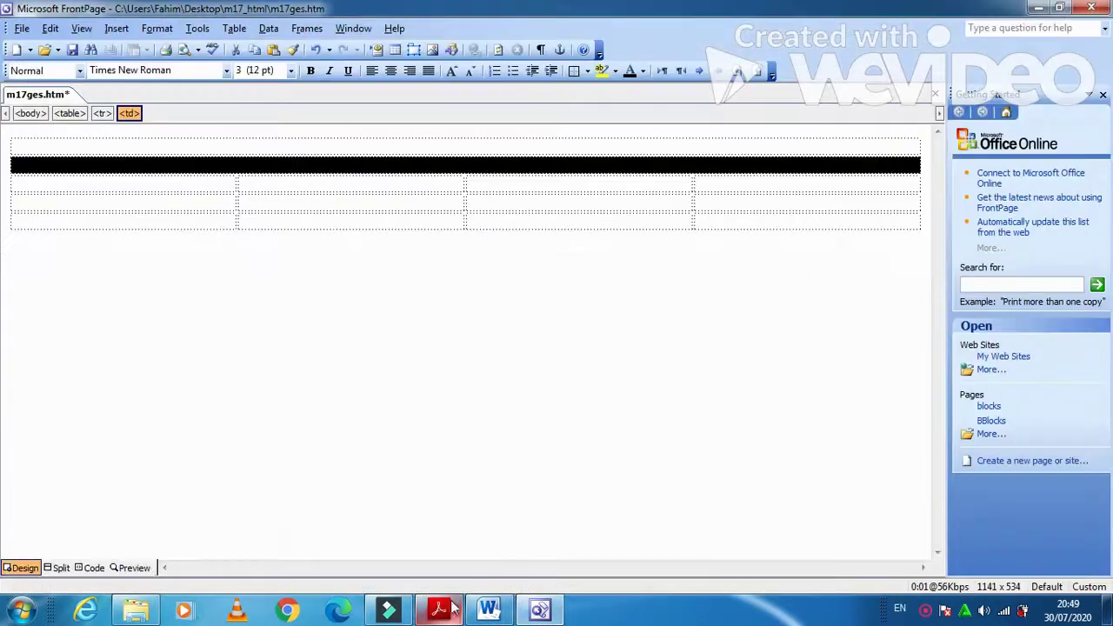
{"action": "left_click_drag", "start_coordinate": [191, 221], "coordinate": [728, 231]}
{"action": "right_click", "coordinate": [635, 227]}
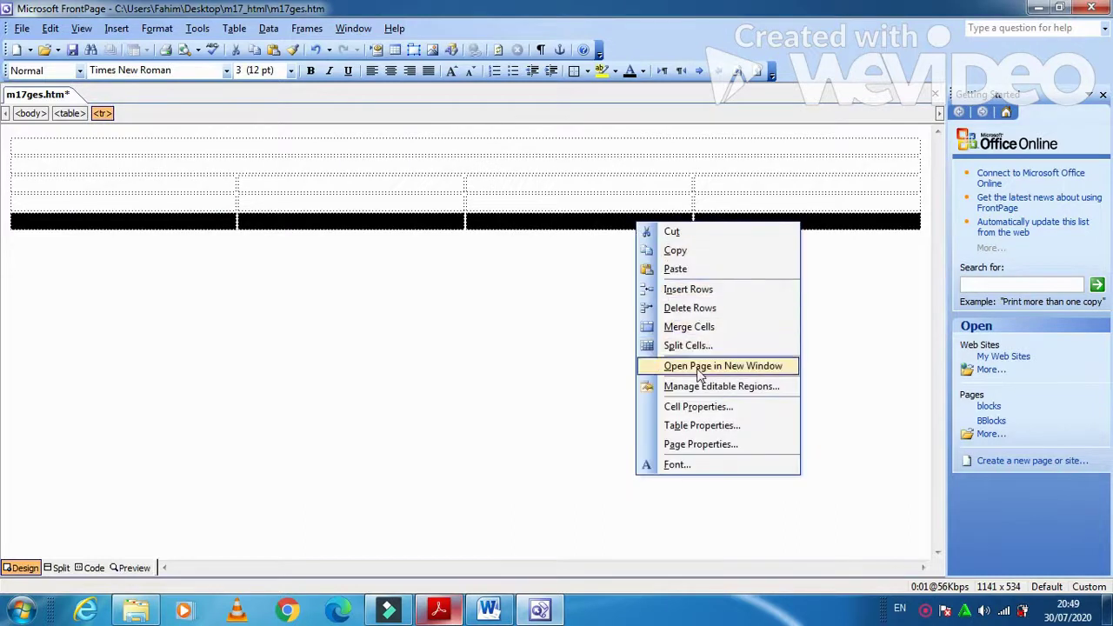
{"action": "left_click", "coordinate": [698, 327]}
{"action": "left_click", "coordinate": [449, 318]}
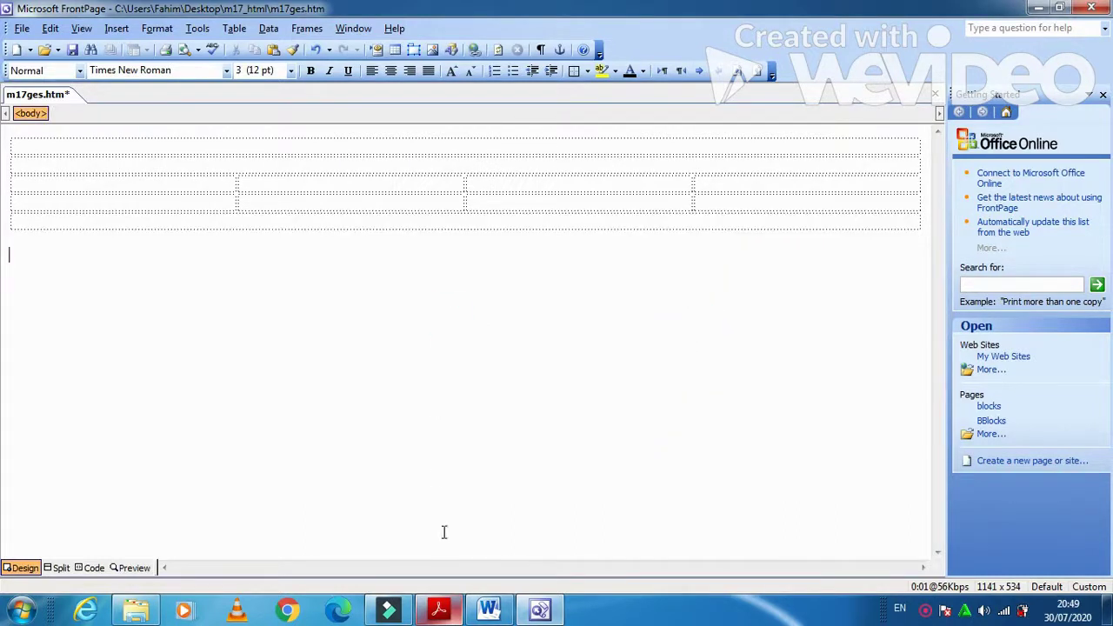
{"action": "left_click", "coordinate": [439, 611]}
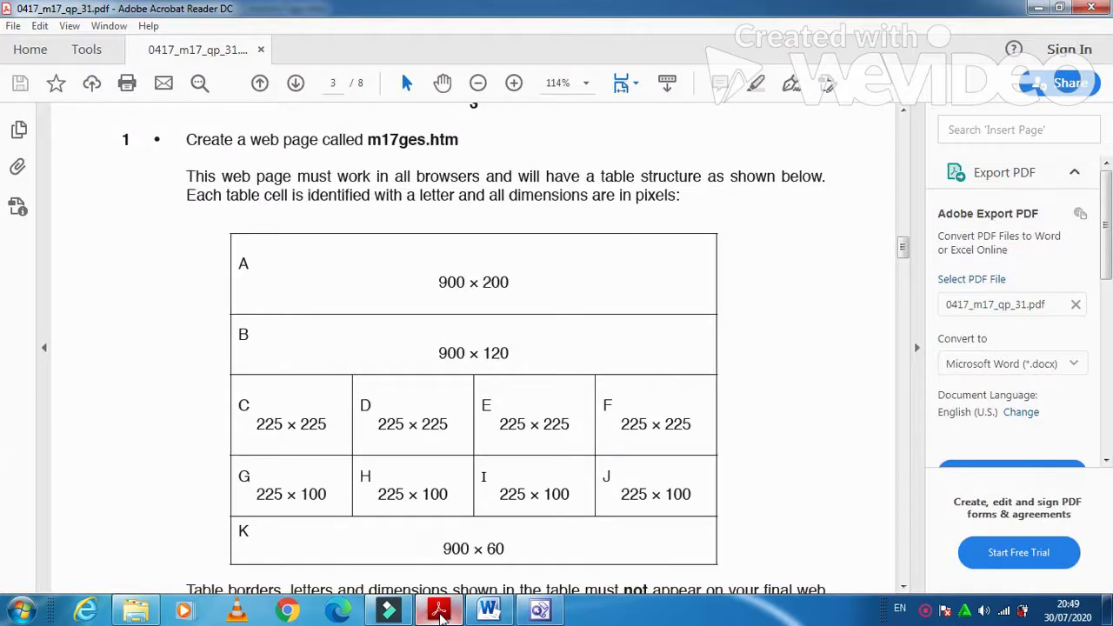
{"action": "left_click", "coordinate": [439, 611]}
- Size the top merged cell to 900 by 200 pixels
{"action": "left_click", "coordinate": [507, 147]}
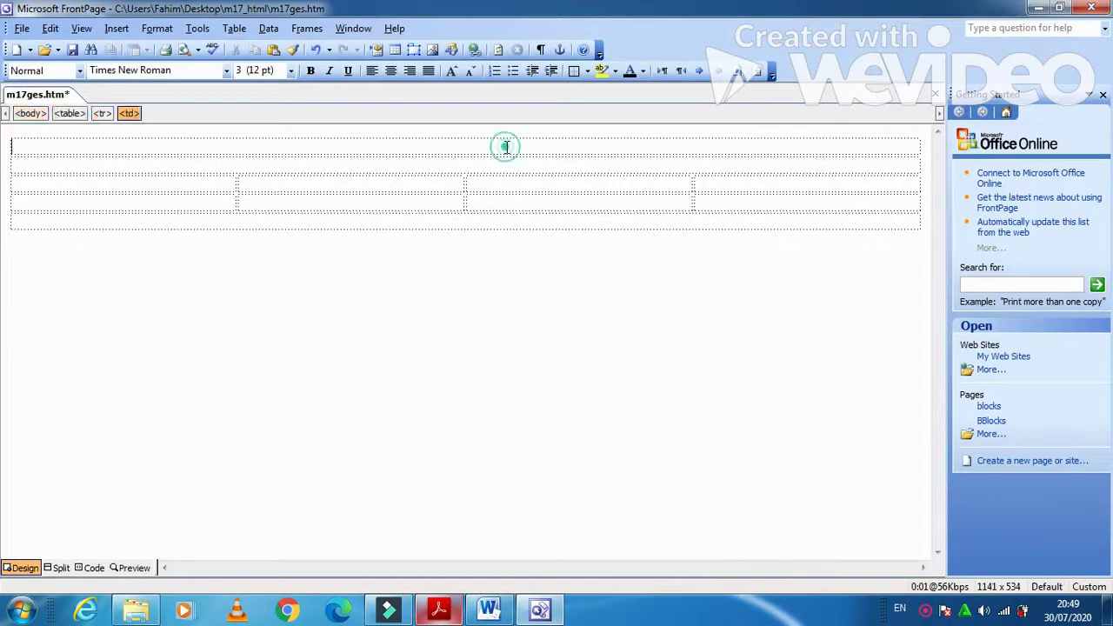
{"action": "right_click", "coordinate": [507, 147]}
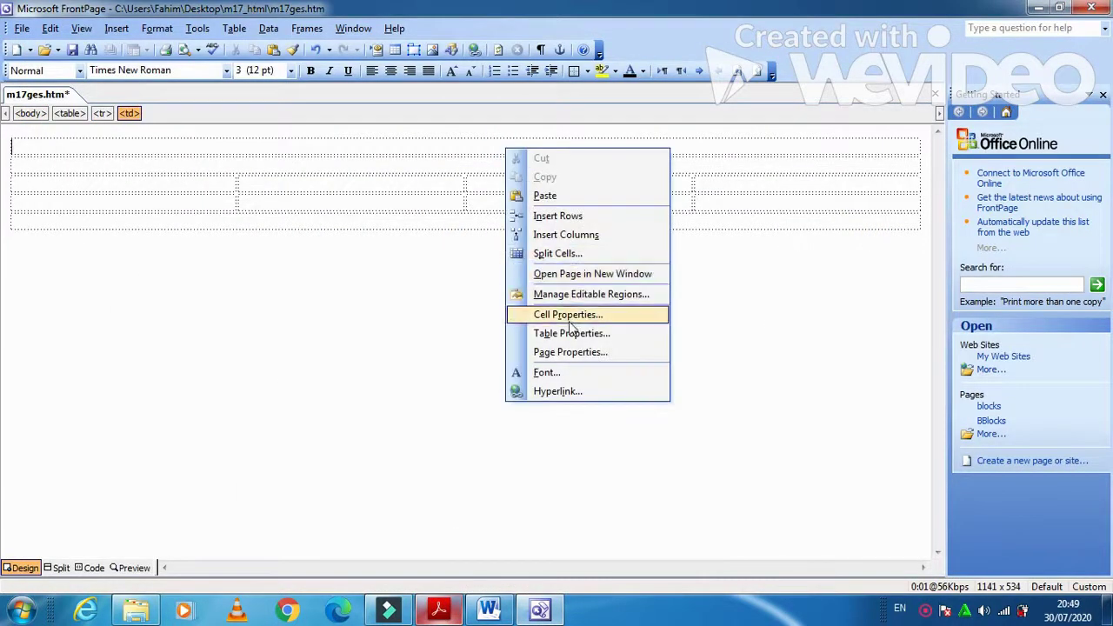
{"action": "left_click", "coordinate": [570, 317]}
{"action": "left_click", "coordinate": [583, 182]}
{"action": "left_click", "coordinate": [594, 202]}
{"action": "left_click_drag", "start_coordinate": [615, 200], "coordinate": [581, 201]}
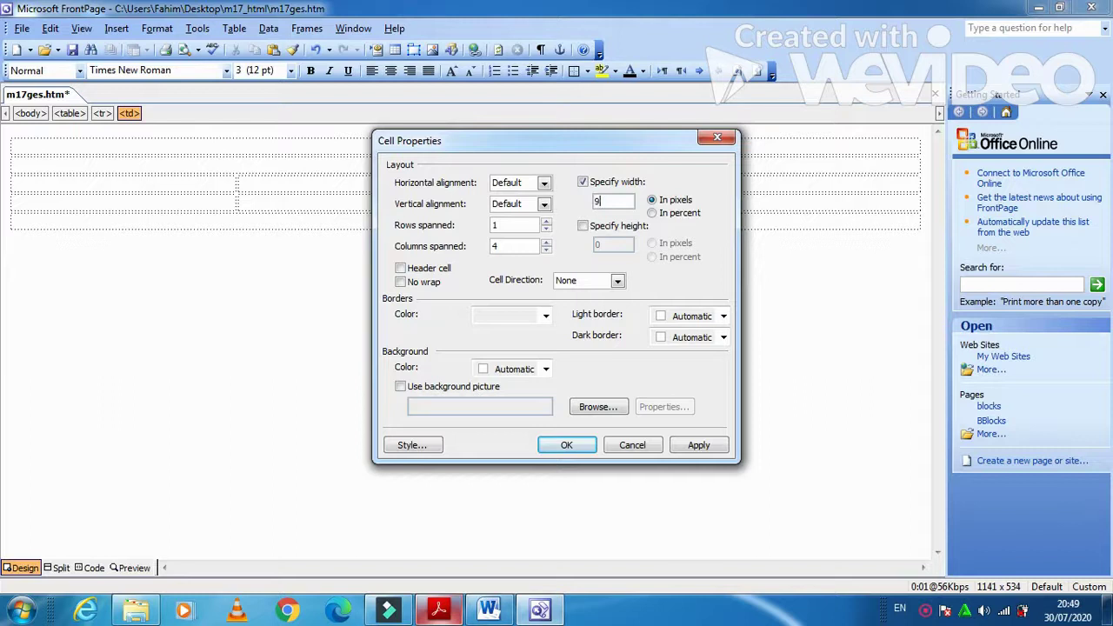
{"action": "left_click", "coordinate": [582, 226]}
{"action": "left_click_drag", "start_coordinate": [613, 245], "coordinate": [588, 246]}
{"action": "type", "text": "200"}
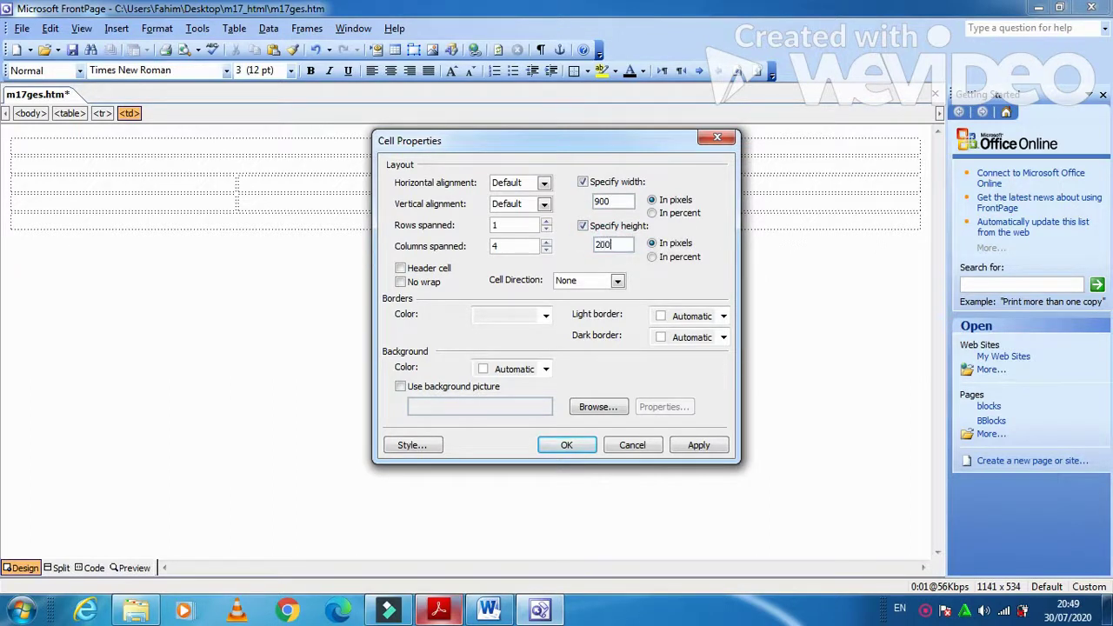
{"action": "left_click", "coordinate": [698, 446]}
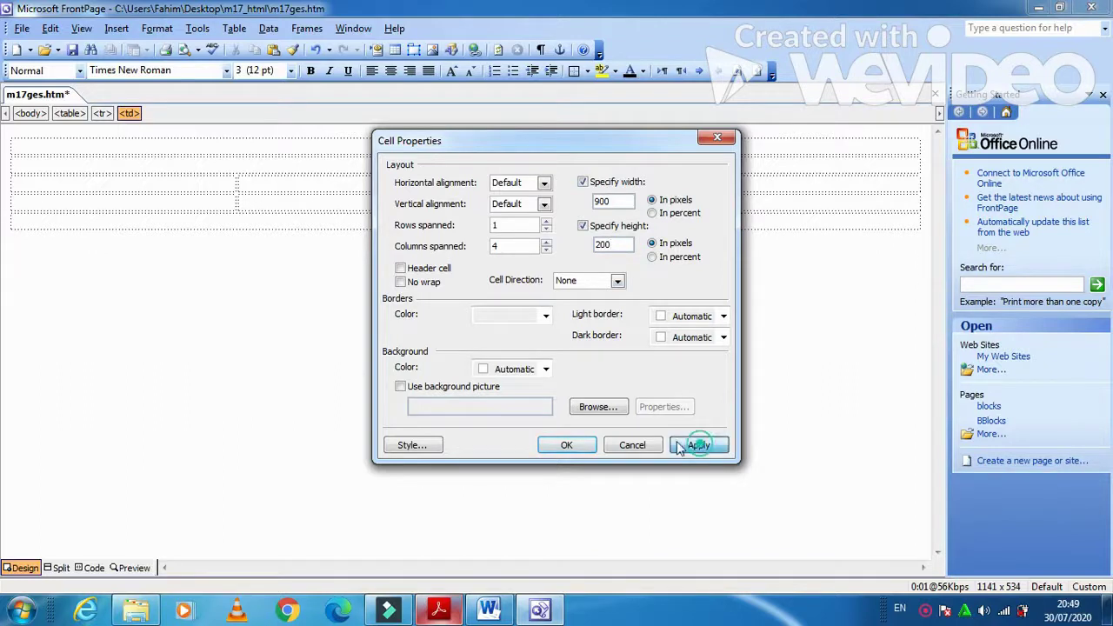
{"action": "left_click", "coordinate": [567, 445]}
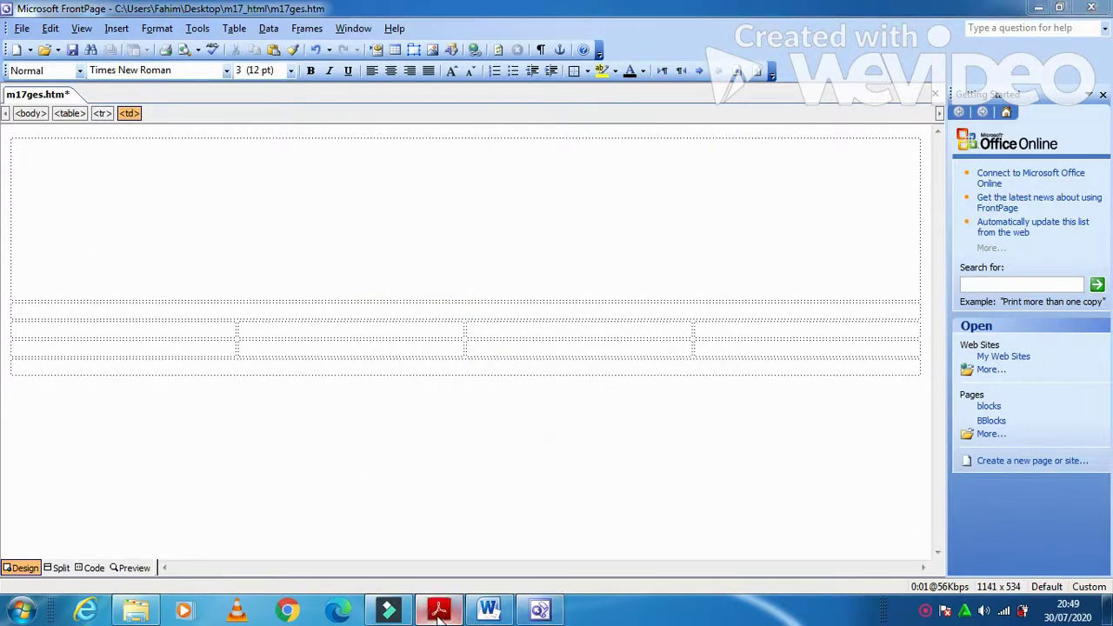
- Give the second merged cell a fixed 900 by 120 pixel size
{"action": "left_click", "coordinate": [439, 610]}
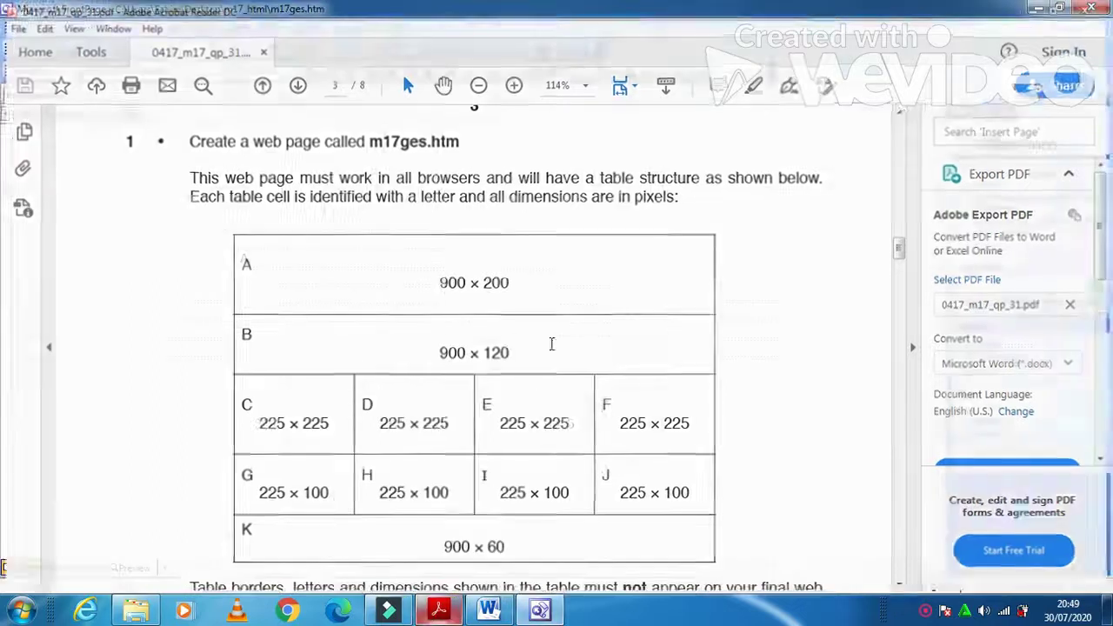
{"action": "key", "text": "alt+Tab"}
{"action": "left_click", "coordinate": [498, 311]}
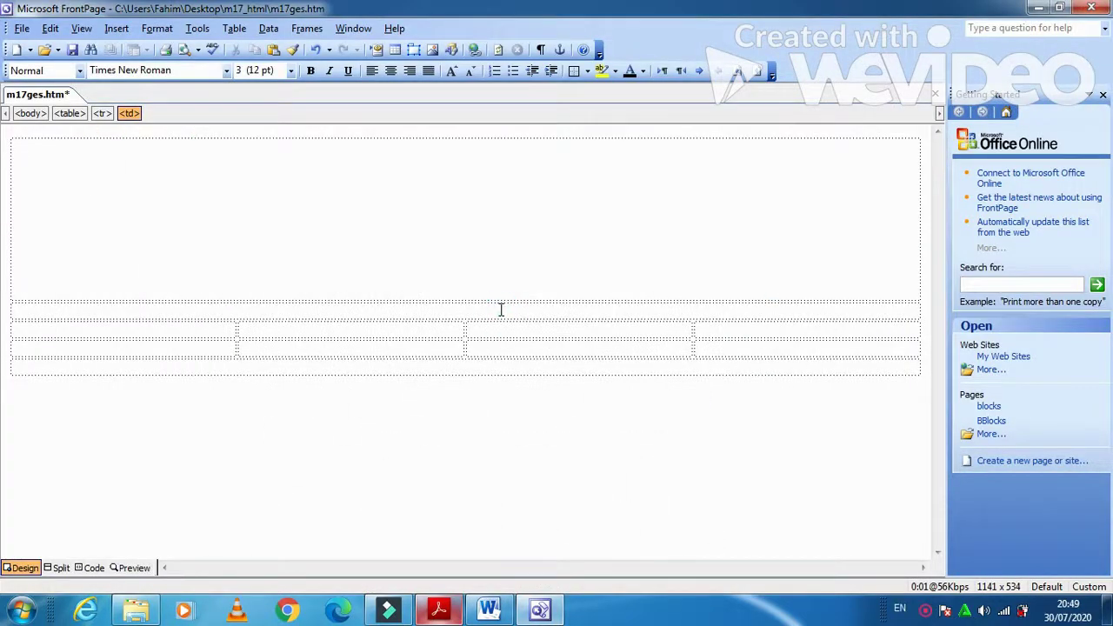
{"action": "right_click", "coordinate": [501, 312]}
{"action": "left_click", "coordinate": [557, 476]}
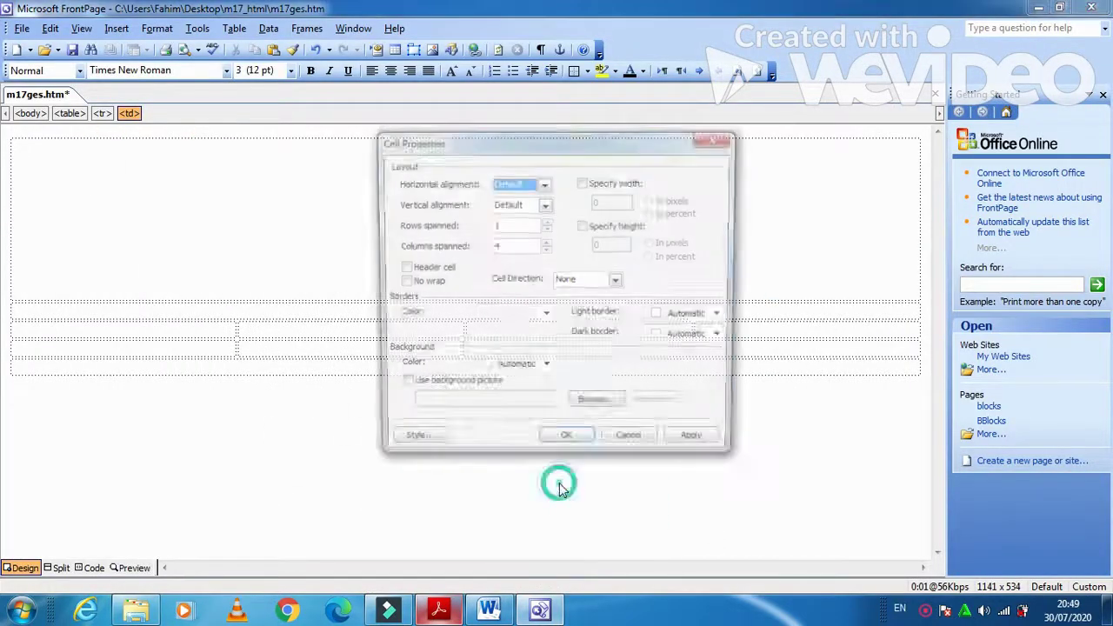
{"action": "left_click", "coordinate": [583, 183]}
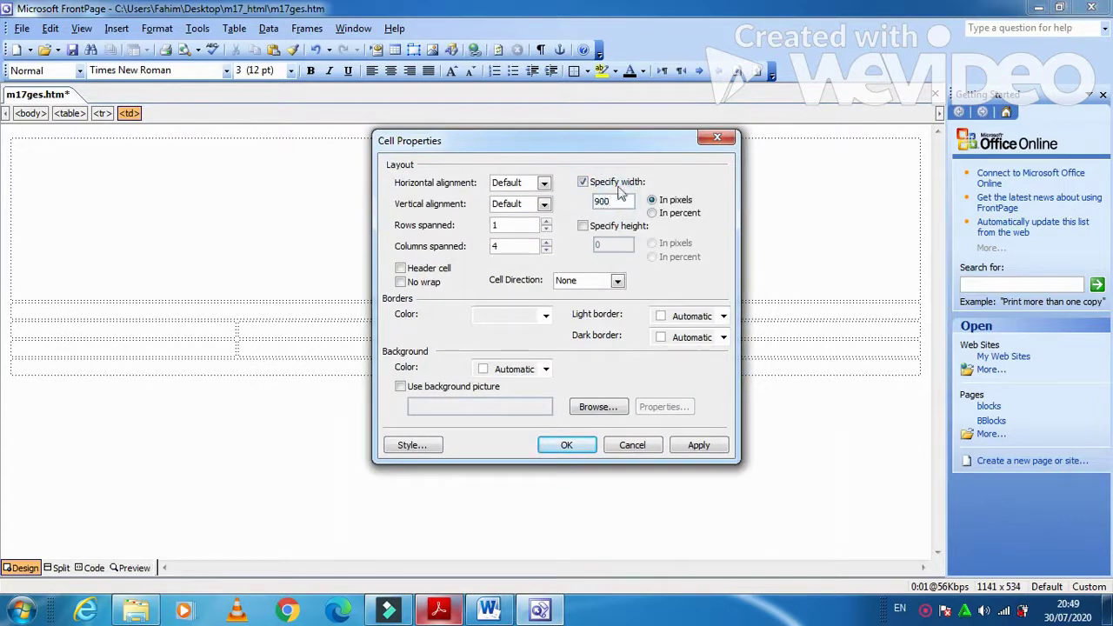
{"action": "left_click", "coordinate": [623, 226]}
{"action": "left_click", "coordinate": [612, 243]}
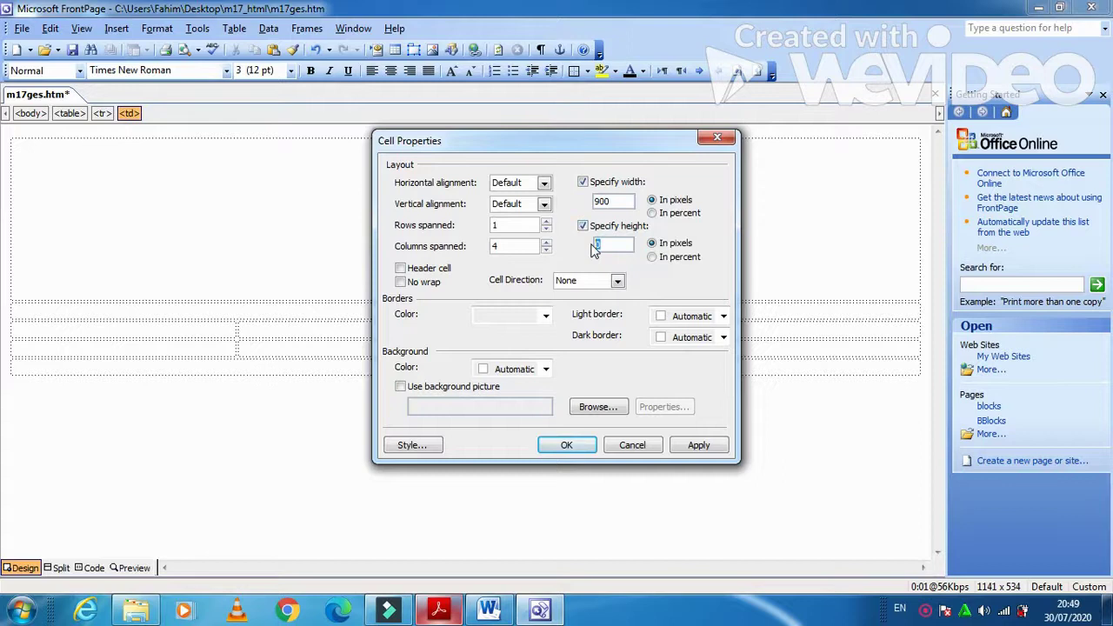
{"action": "left_click", "coordinate": [698, 444]}
{"action": "left_click", "coordinate": [581, 444]}
- Check the table layout in the task PDF and select the third row's four cells
{"action": "left_click", "coordinate": [438, 611]}
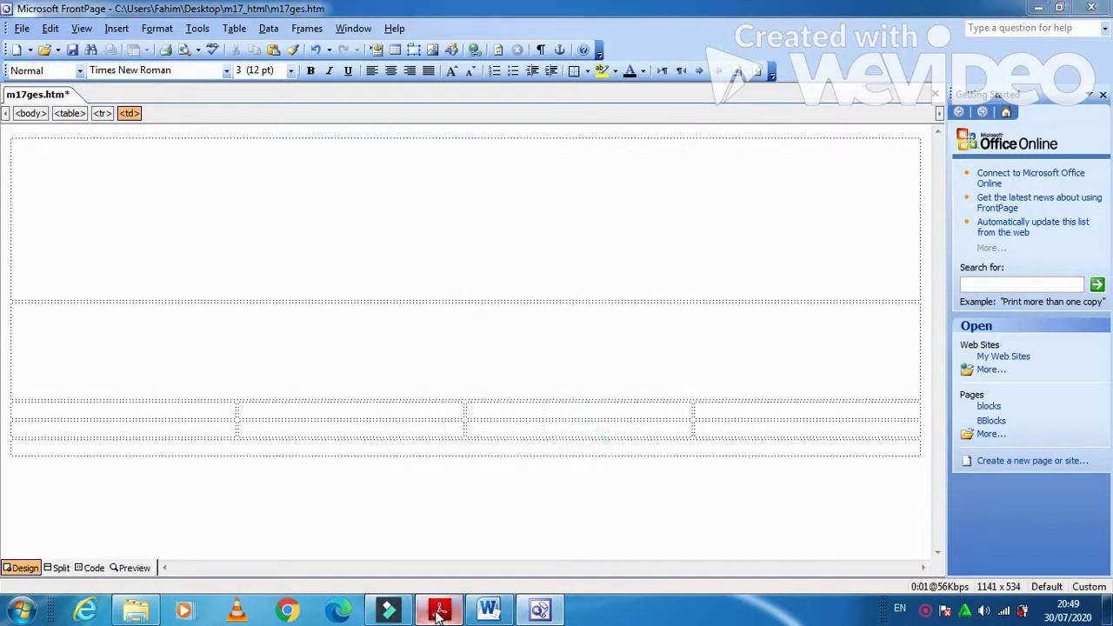
{"action": "scroll", "coordinate": [523, 489], "scroll_direction": "down", "scroll_amount": 2}
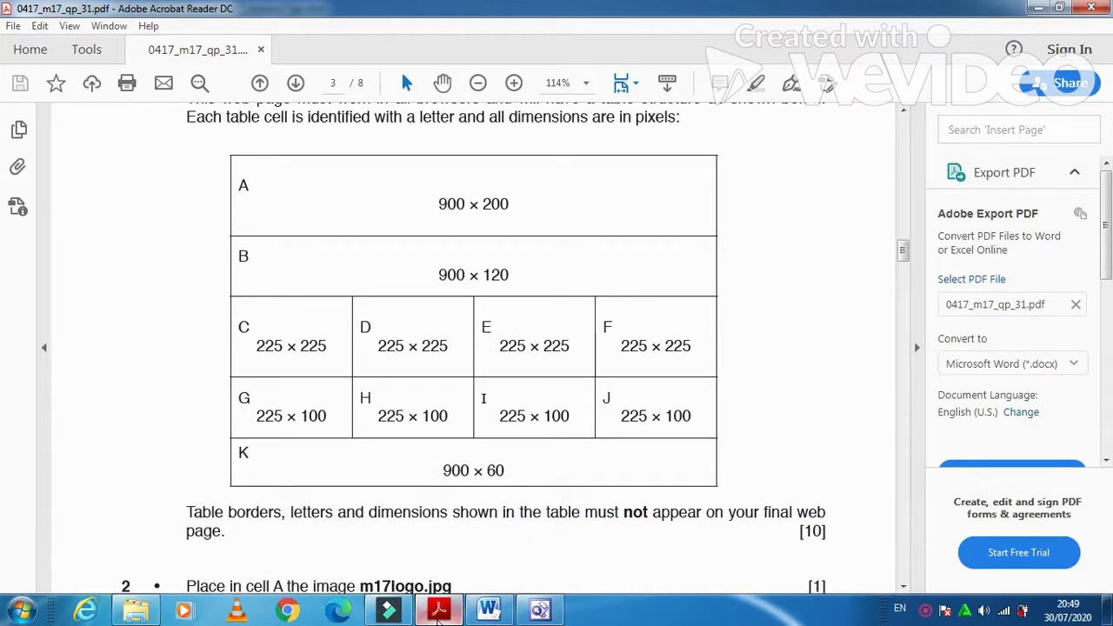
{"action": "left_click", "coordinate": [439, 612]}
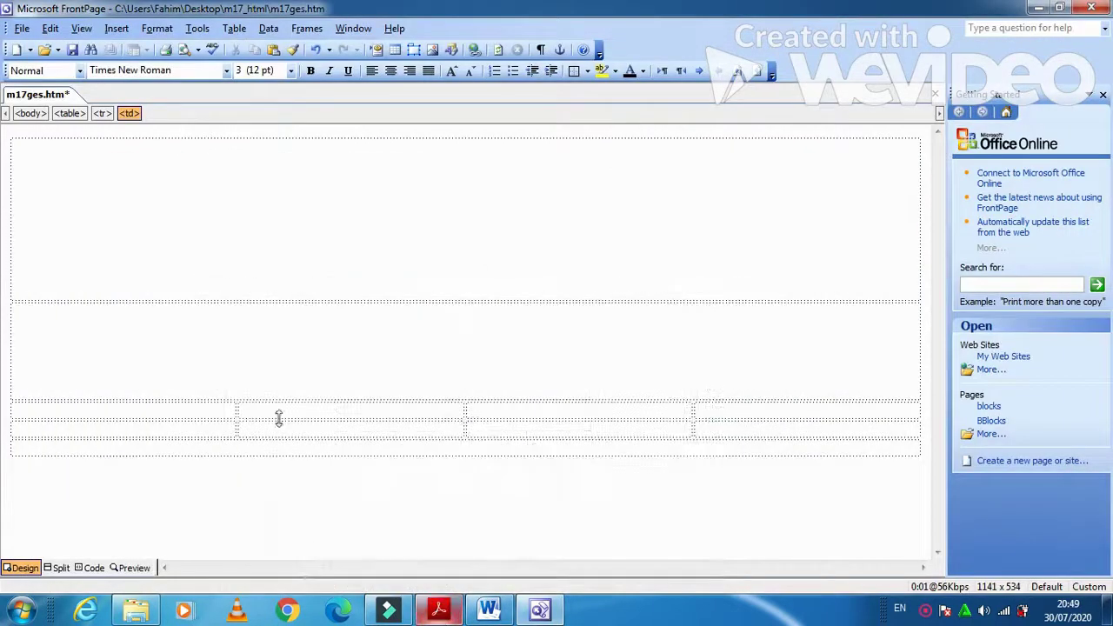
{"action": "left_click_drag", "start_coordinate": [219, 414], "coordinate": [671, 415]}
- Give the third row's four cells a fixed 225-pixel width and fixed height
{"action": "right_click", "coordinate": [671, 415]}
{"action": "left_click", "coordinate": [724, 338]}
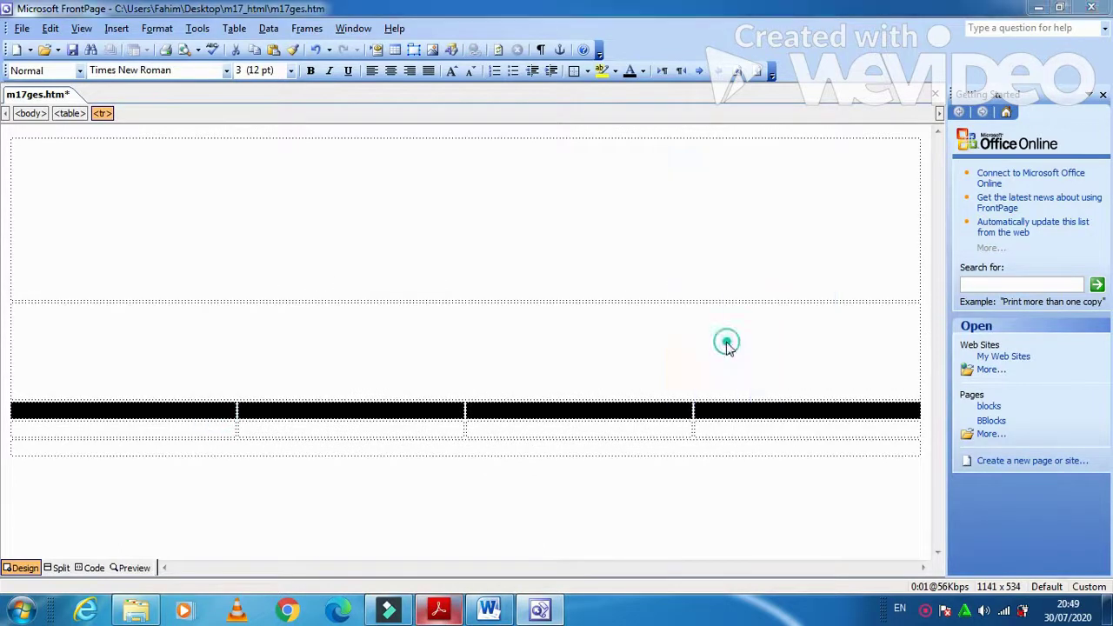
{"action": "left_click", "coordinate": [583, 181]}
{"action": "double_click", "coordinate": [613, 201]}
{"action": "type", "text": "225"}
{"action": "left_click", "coordinate": [583, 225]}
{"action": "double_click", "coordinate": [613, 245]}
{"action": "type", "text": "225"}
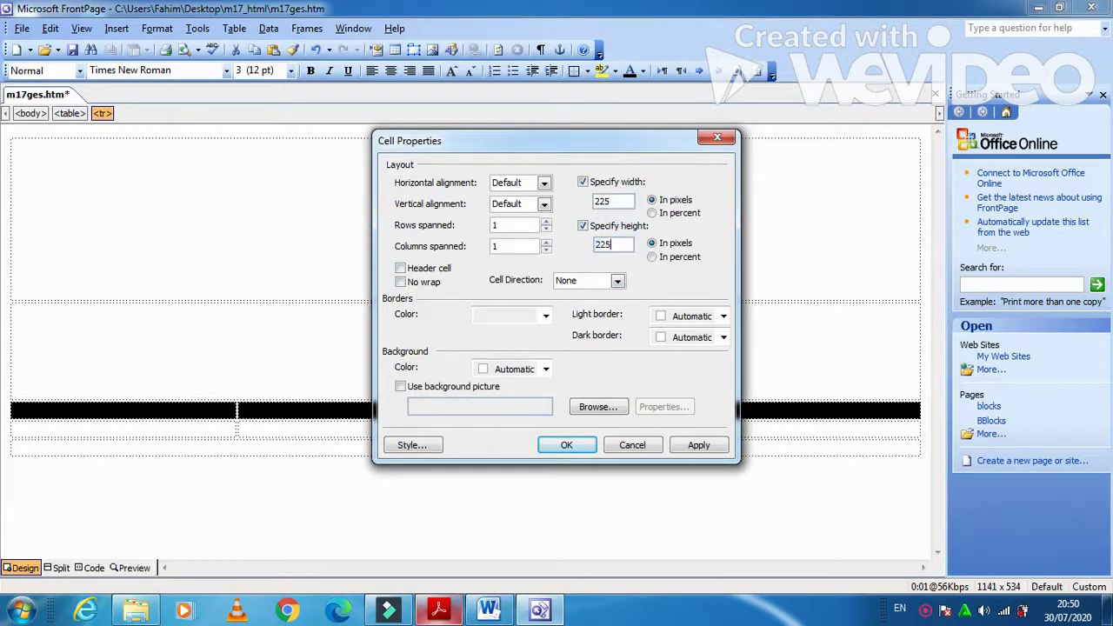
{"action": "left_click", "coordinate": [698, 445]}
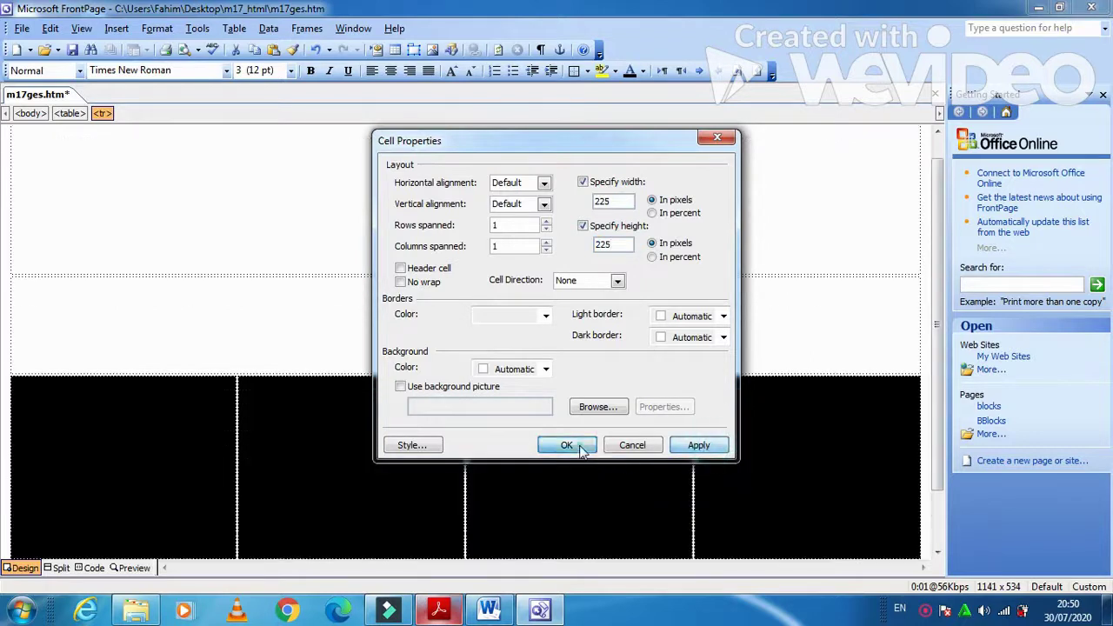
{"action": "left_click", "coordinate": [566, 444]}
- Set the thin row of four cells to 225 by 100 pixels
{"action": "left_click", "coordinate": [439, 611]}
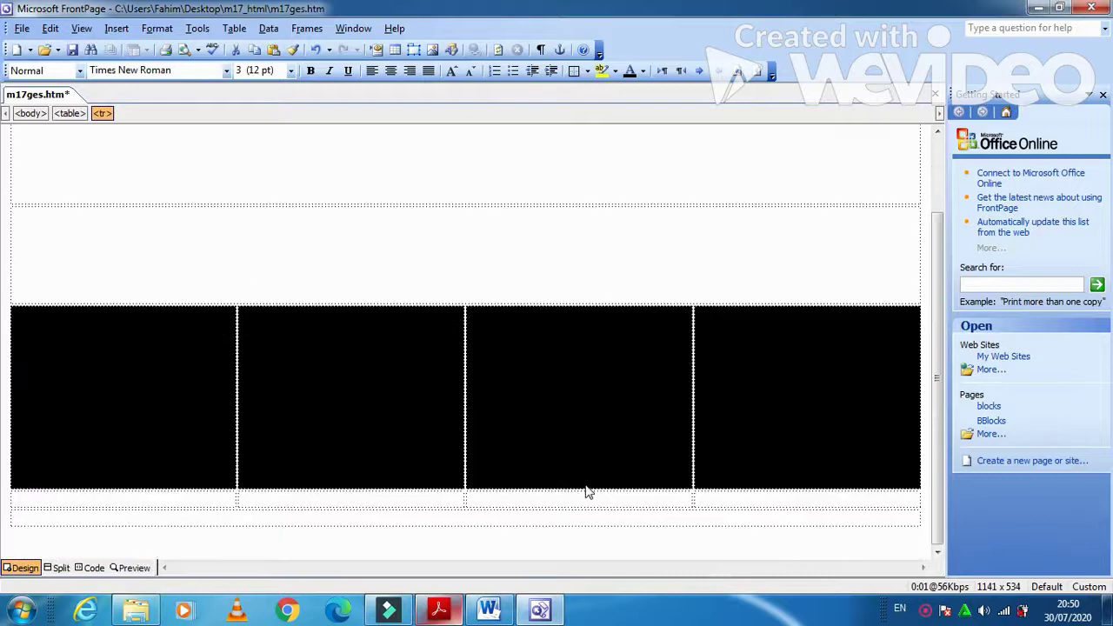
{"action": "left_click_drag", "start_coordinate": [211, 497], "coordinate": [718, 503]}
{"action": "right_click", "coordinate": [679, 505]}
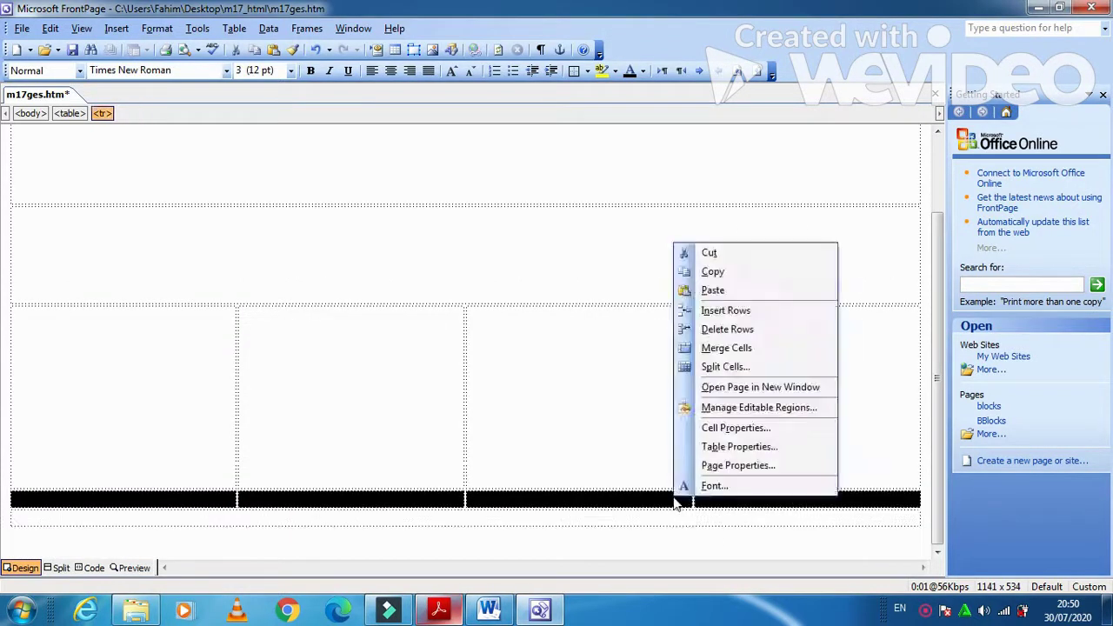
{"action": "left_click", "coordinate": [713, 427]}
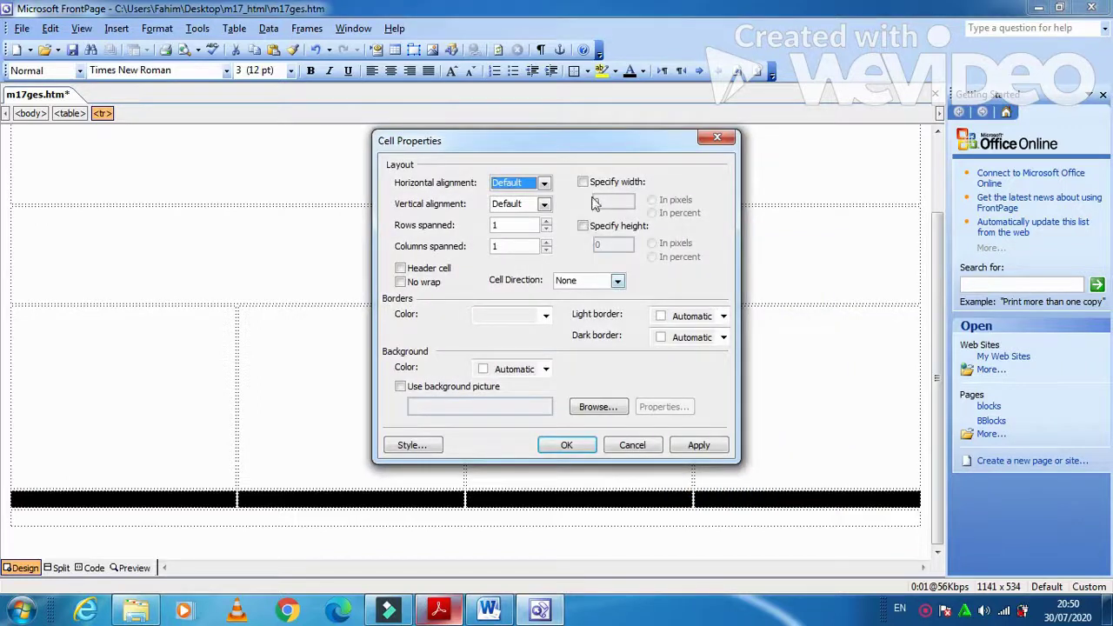
{"action": "left_click", "coordinate": [582, 182]}
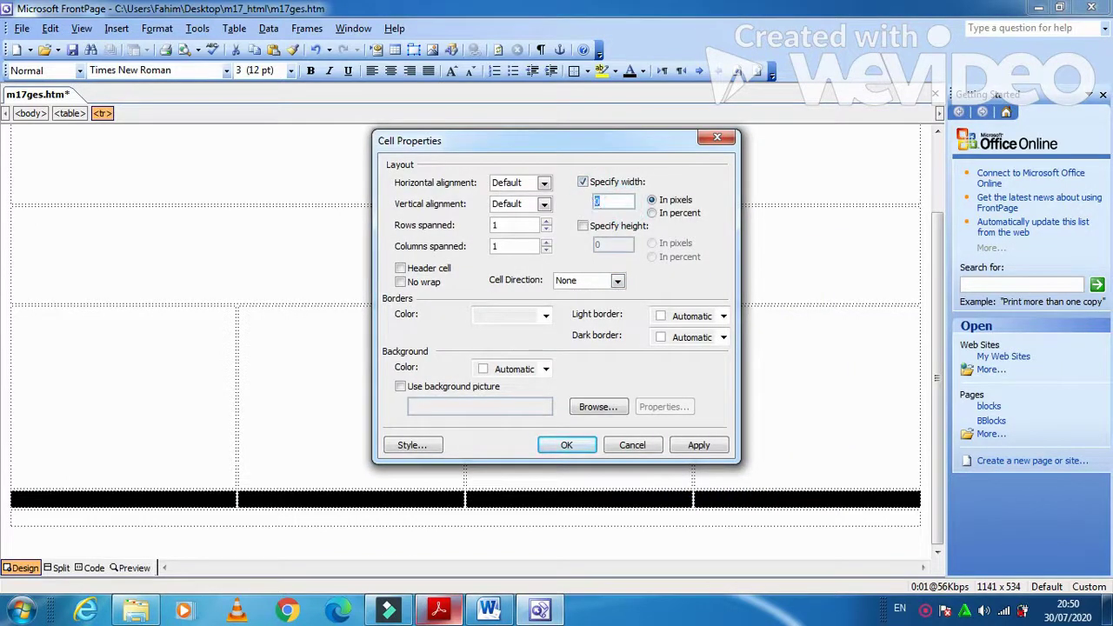
{"action": "left_click", "coordinate": [623, 227]}
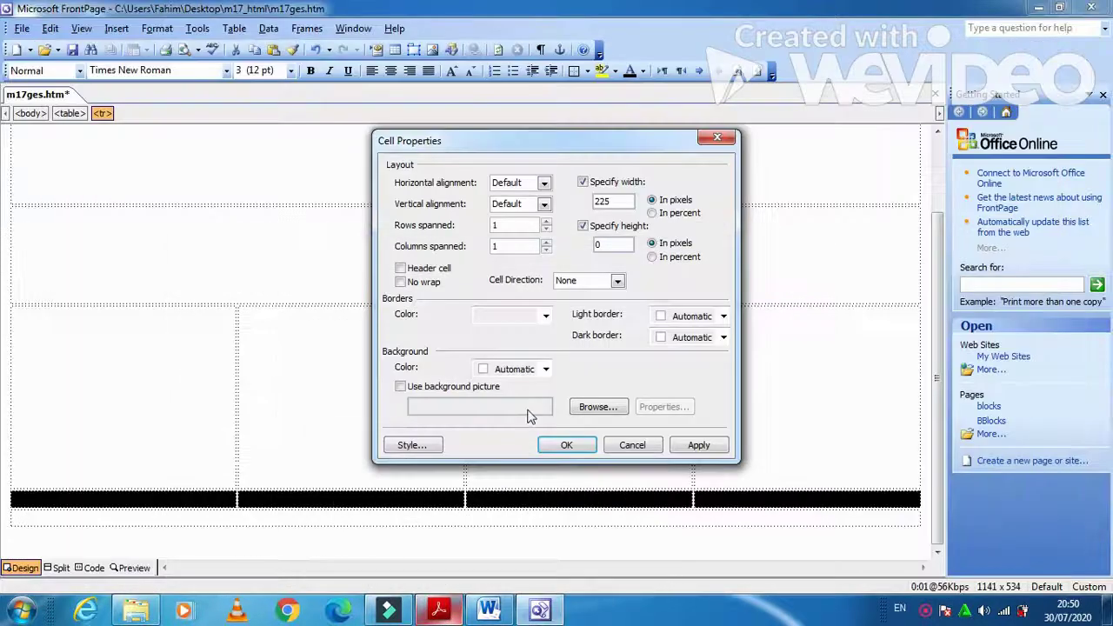
{"action": "left_click_drag", "start_coordinate": [609, 247], "coordinate": [563, 251]}
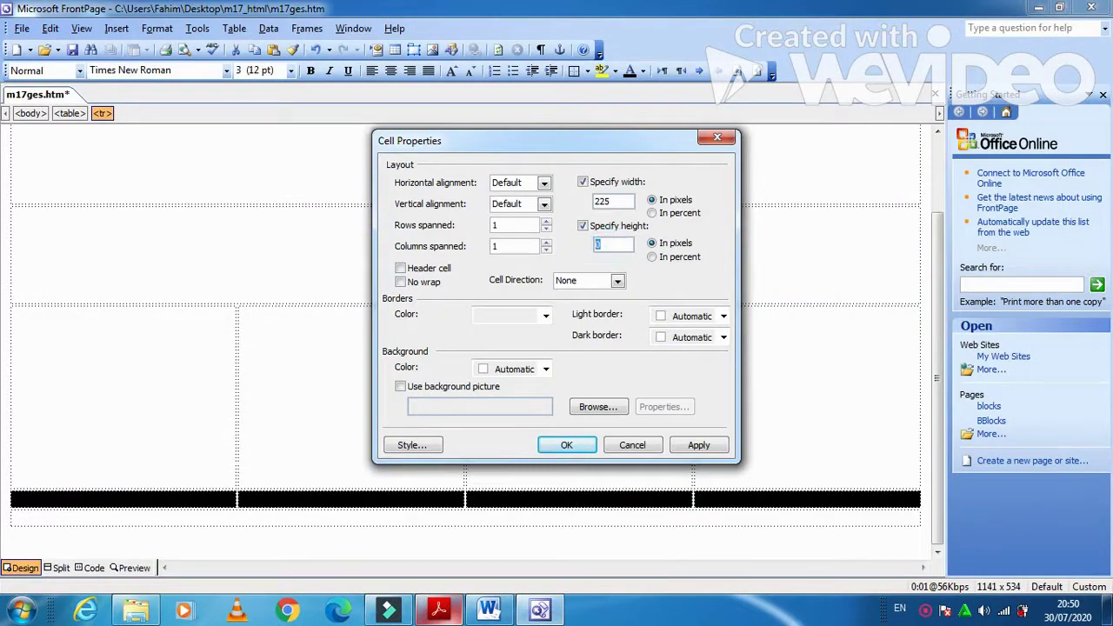
{"action": "left_click", "coordinate": [687, 448]}
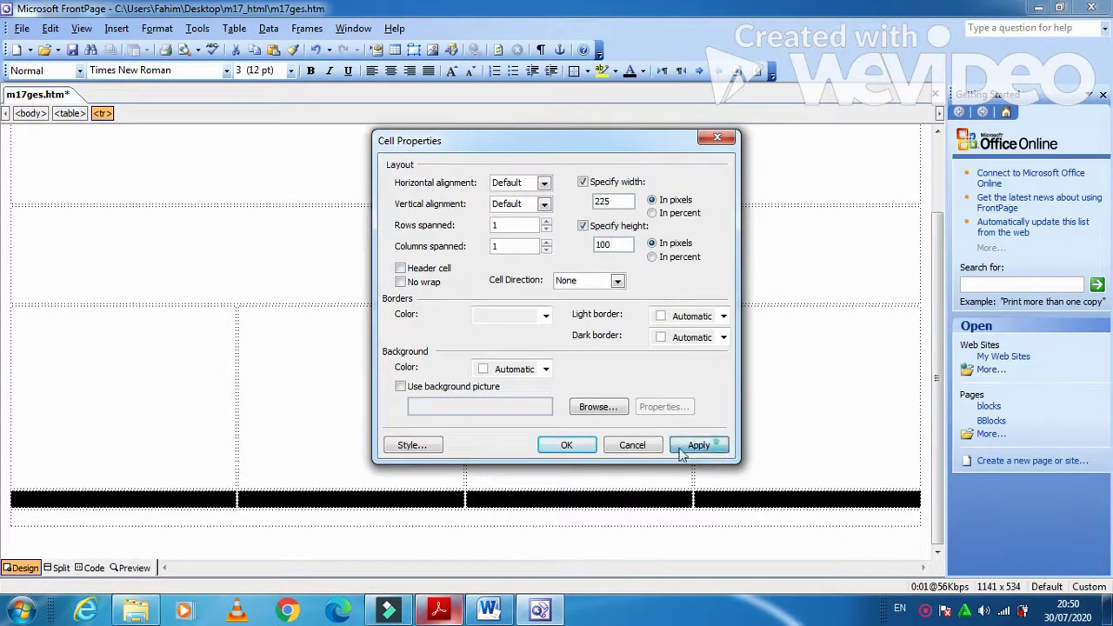
{"action": "left_click", "coordinate": [567, 446]}
- Size the bottom full-width cell to 900 by 60 pixels
{"action": "left_click", "coordinate": [438, 611]}
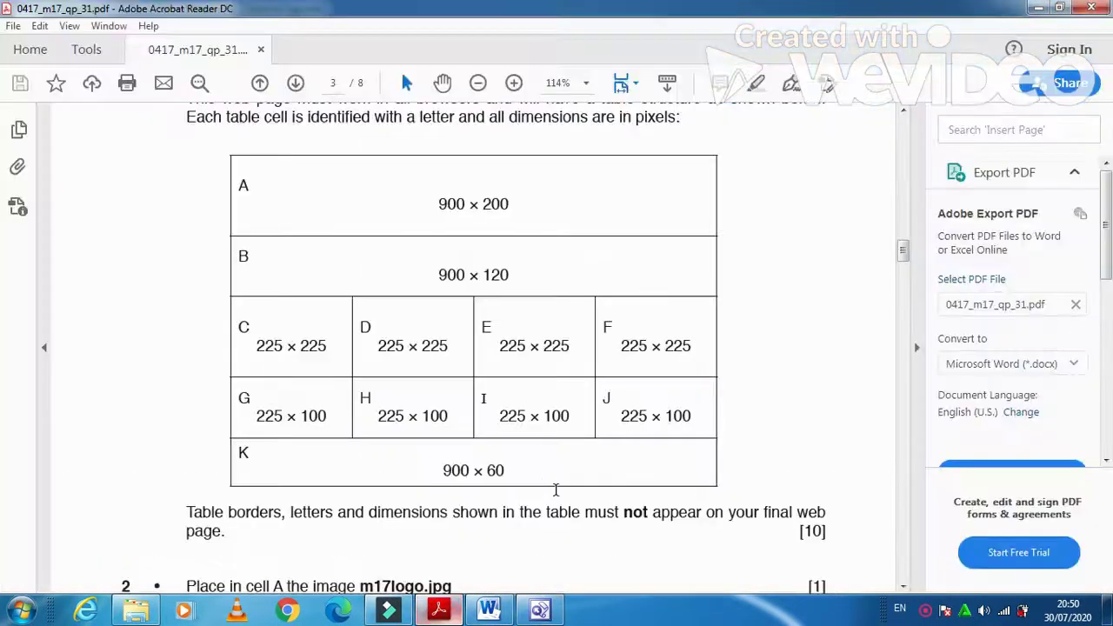
{"action": "left_click", "coordinate": [449, 612]}
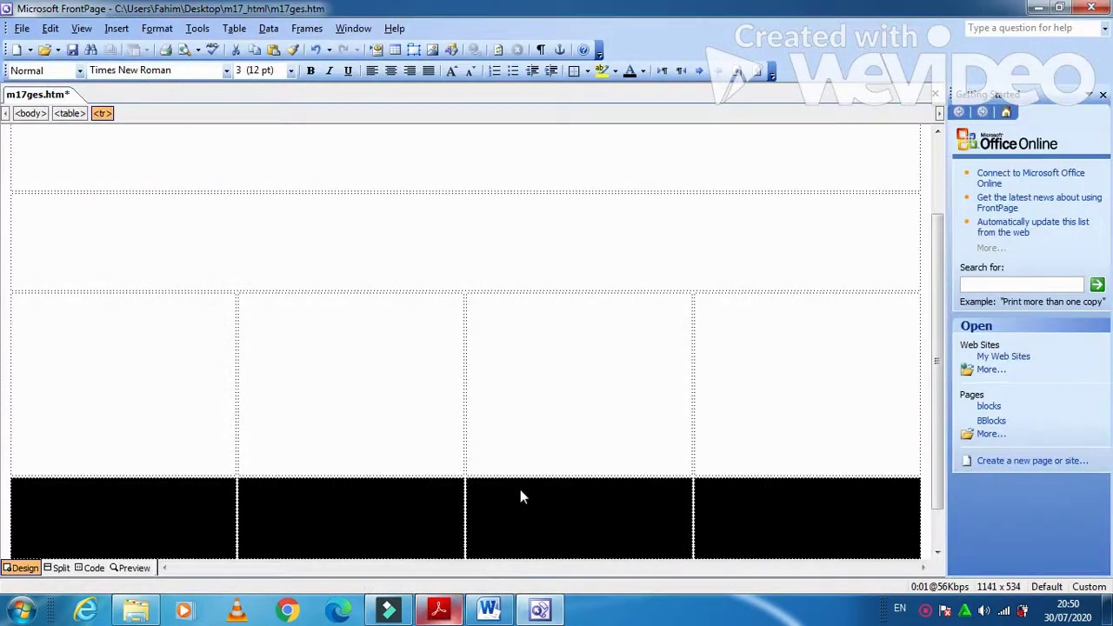
{"action": "scroll", "coordinate": [520, 497], "scroll_direction": "down", "scroll_amount": 1}
{"action": "left_click", "coordinate": [509, 514]}
{"action": "right_click", "coordinate": [510, 514]}
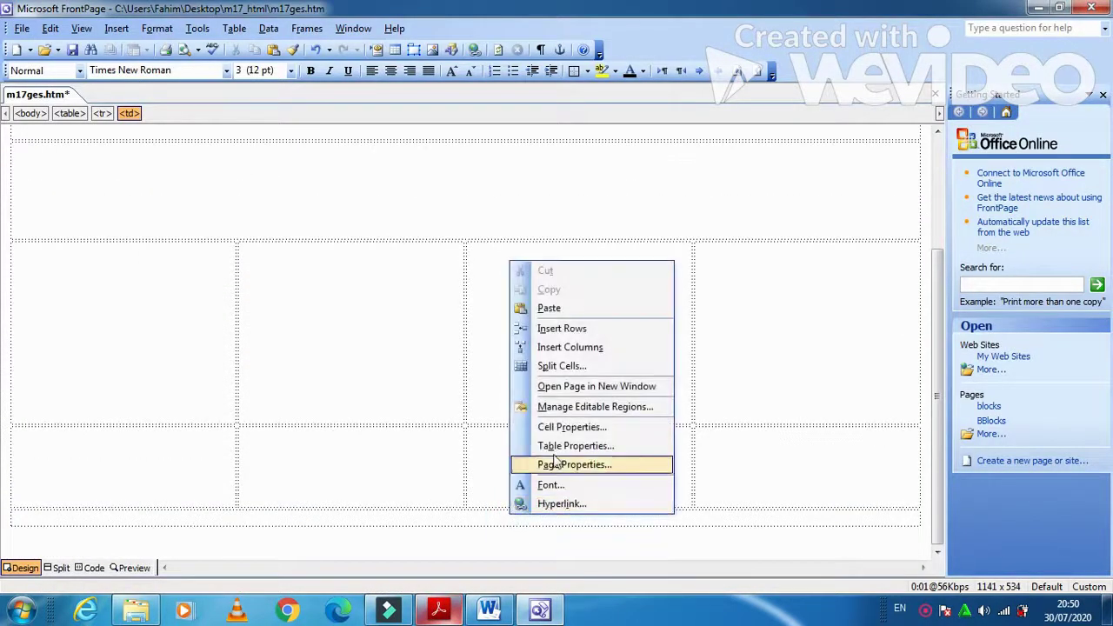
{"action": "left_click", "coordinate": [556, 427]}
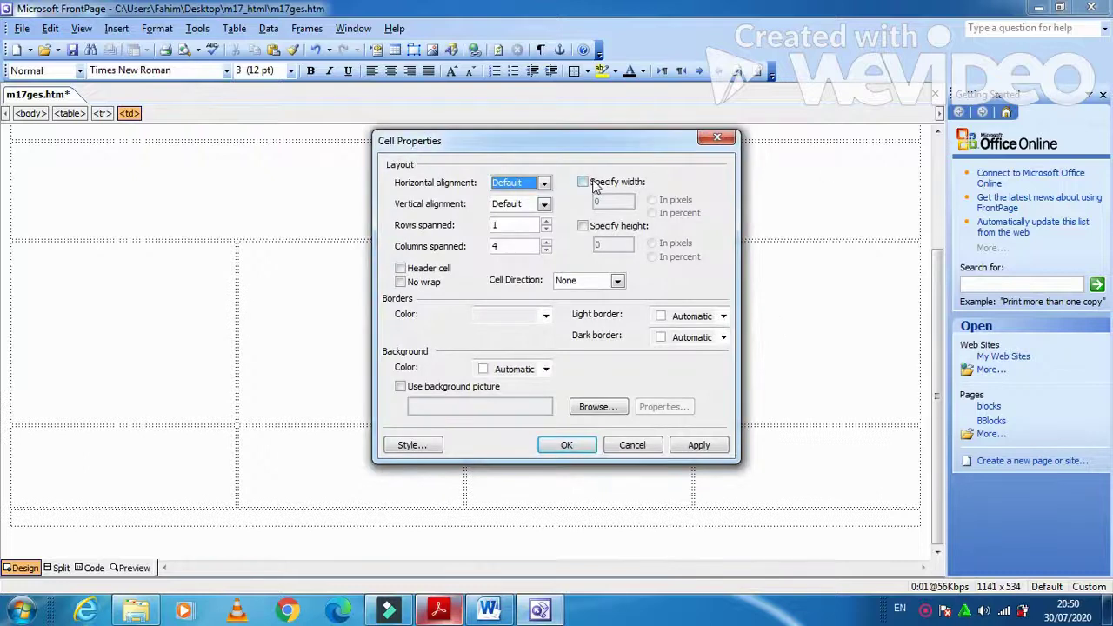
{"action": "left_click", "coordinate": [595, 184]}
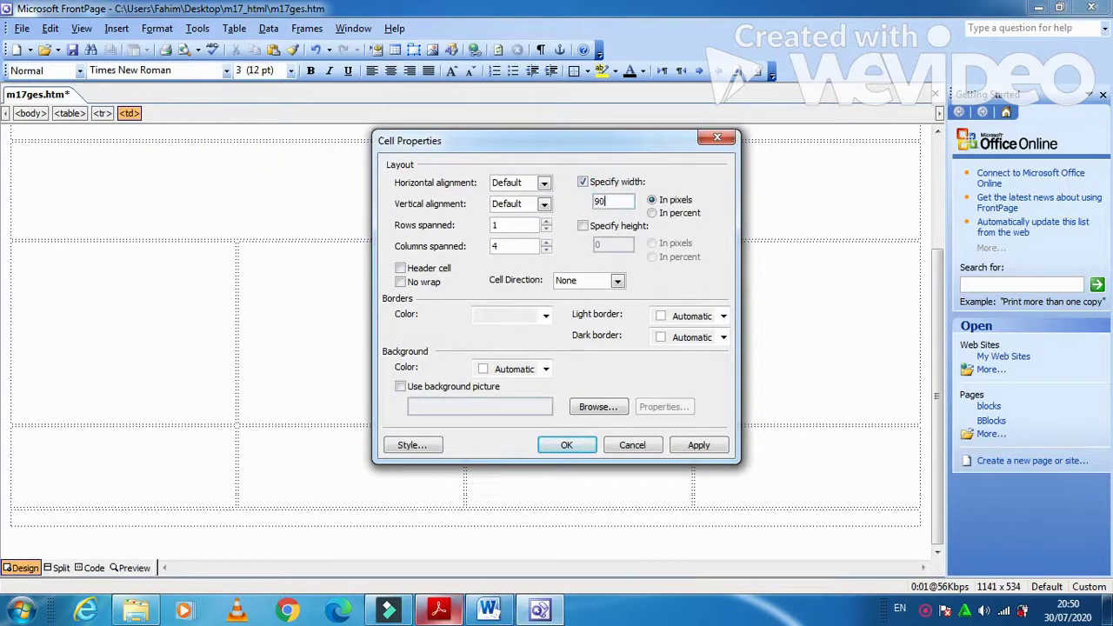
{"action": "left_click", "coordinate": [582, 226]}
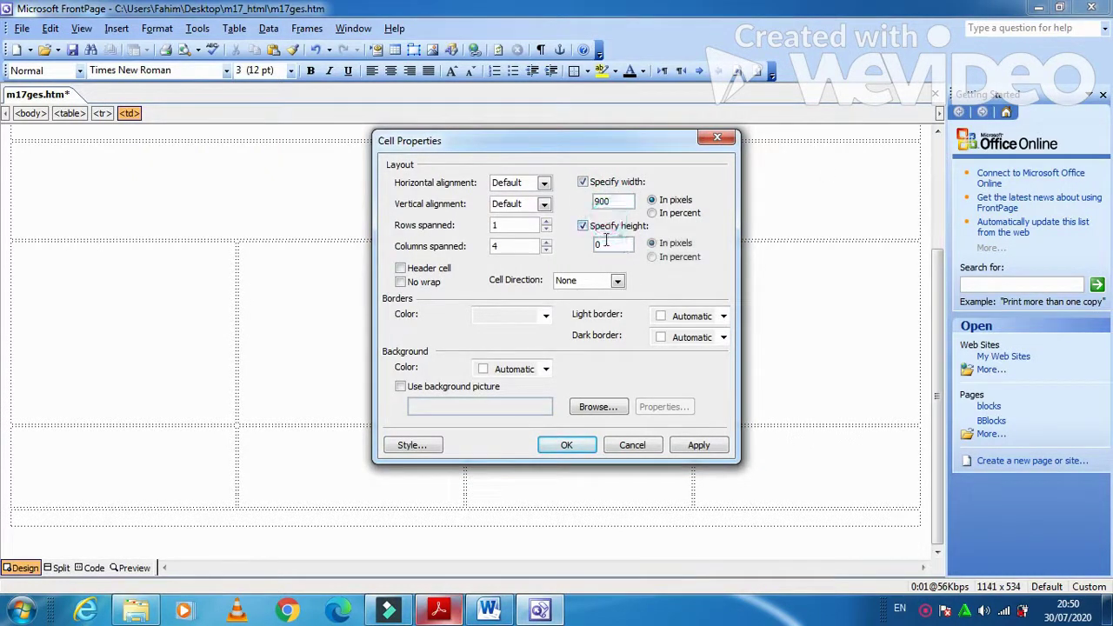
{"action": "left_click", "coordinate": [601, 245]}
{"action": "type", "text": "6"}
{"action": "left_click", "coordinate": [704, 444]}
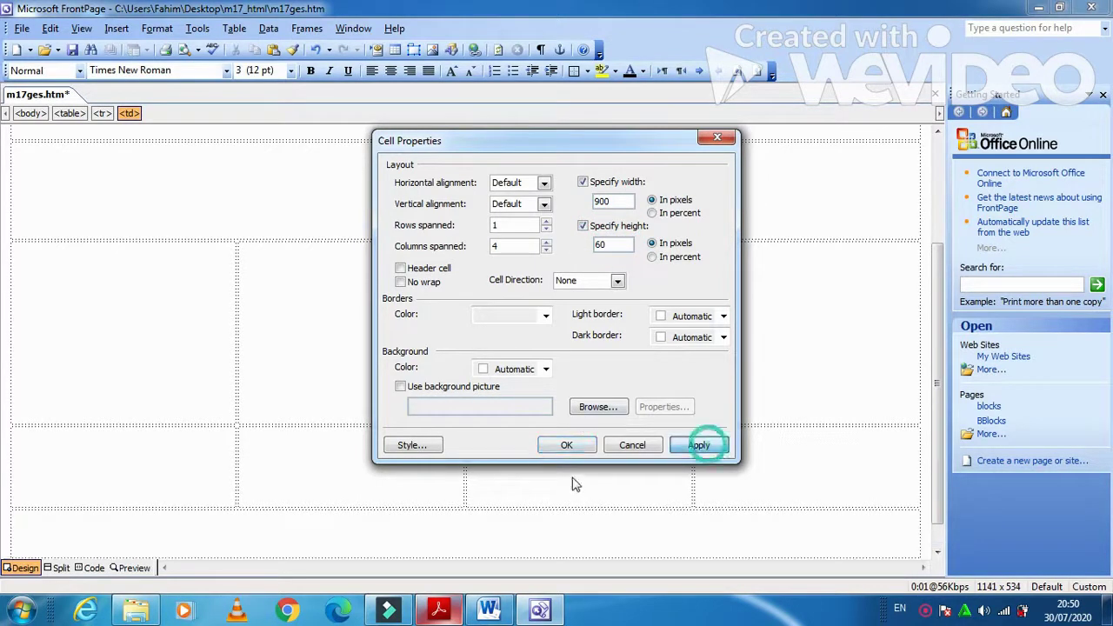
{"action": "left_click", "coordinate": [574, 447]}
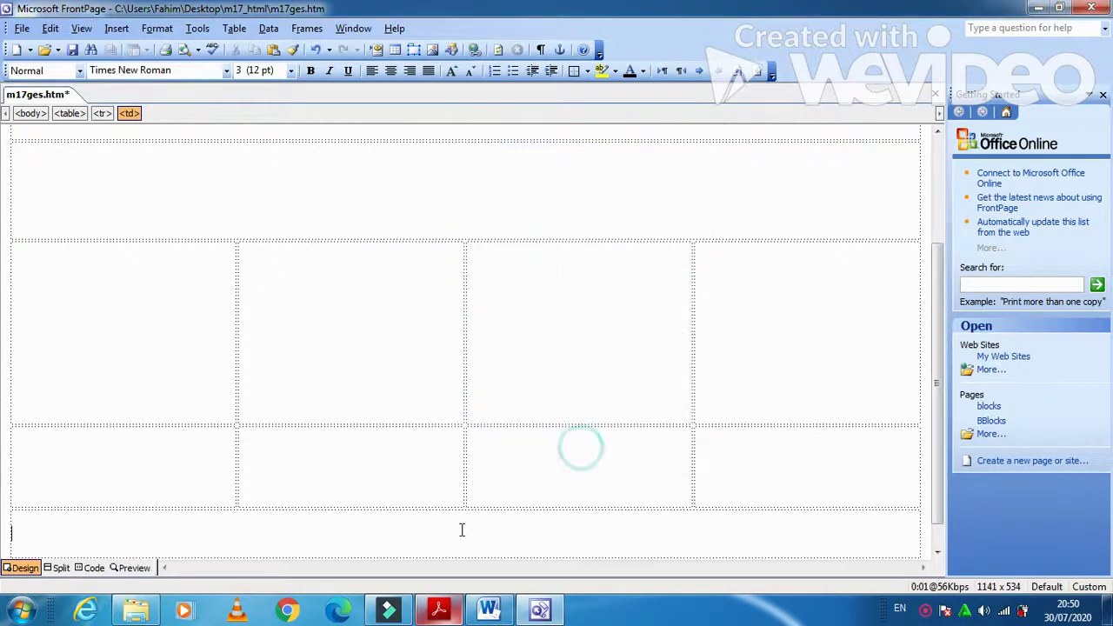
- Type the letters A through K into the table cells per the diagram, K in the bottom cell
{"action": "left_click", "coordinate": [454, 614]}
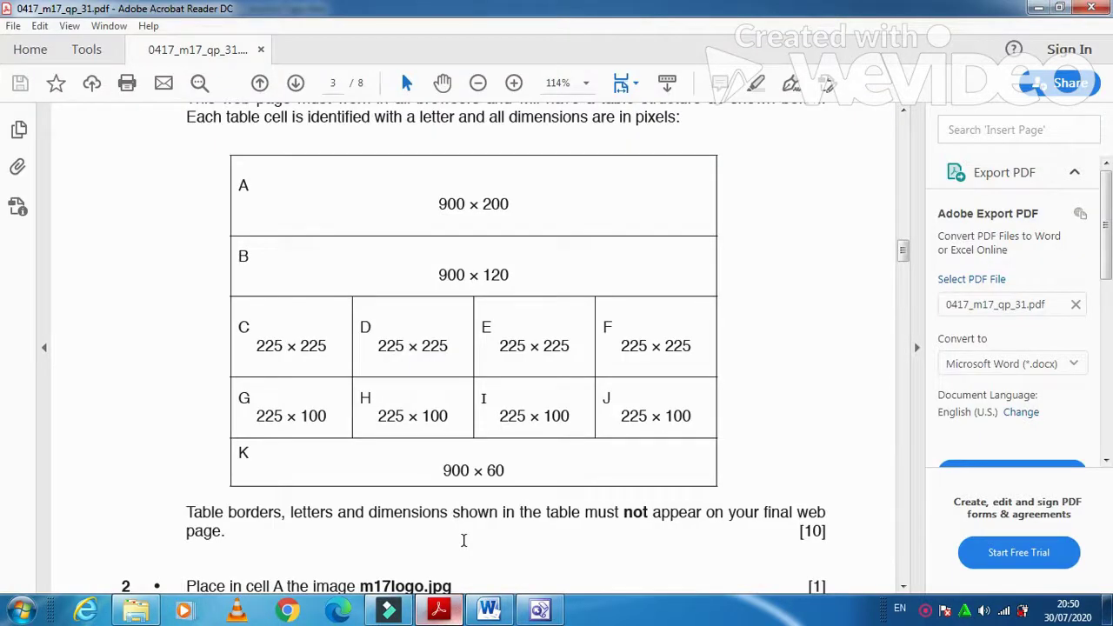
{"action": "left_click", "coordinate": [438, 610]}
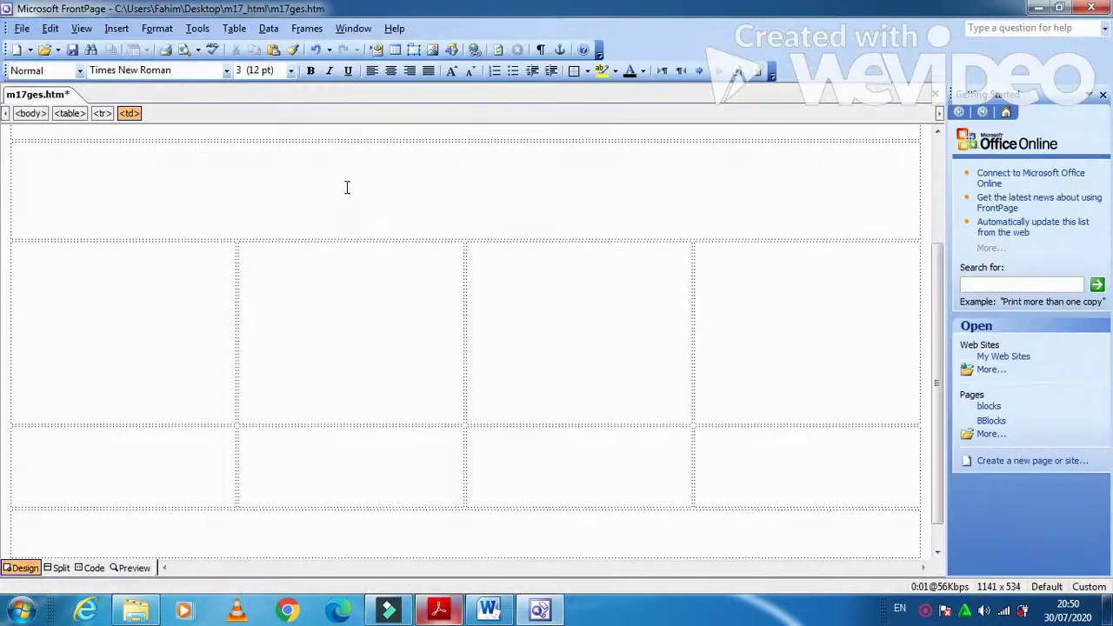
{"action": "scroll", "coordinate": [370, 197], "scroll_direction": "up", "scroll_amount": 2}
{"action": "left_click", "coordinate": [306, 245]}
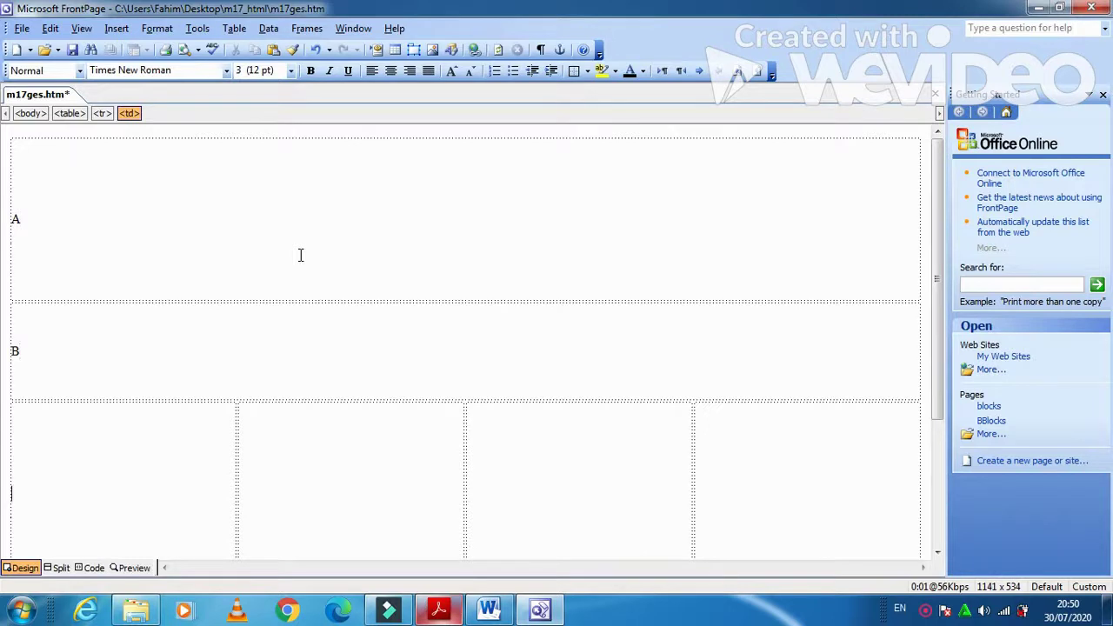
{"action": "key", "text": "alt+Tab"}
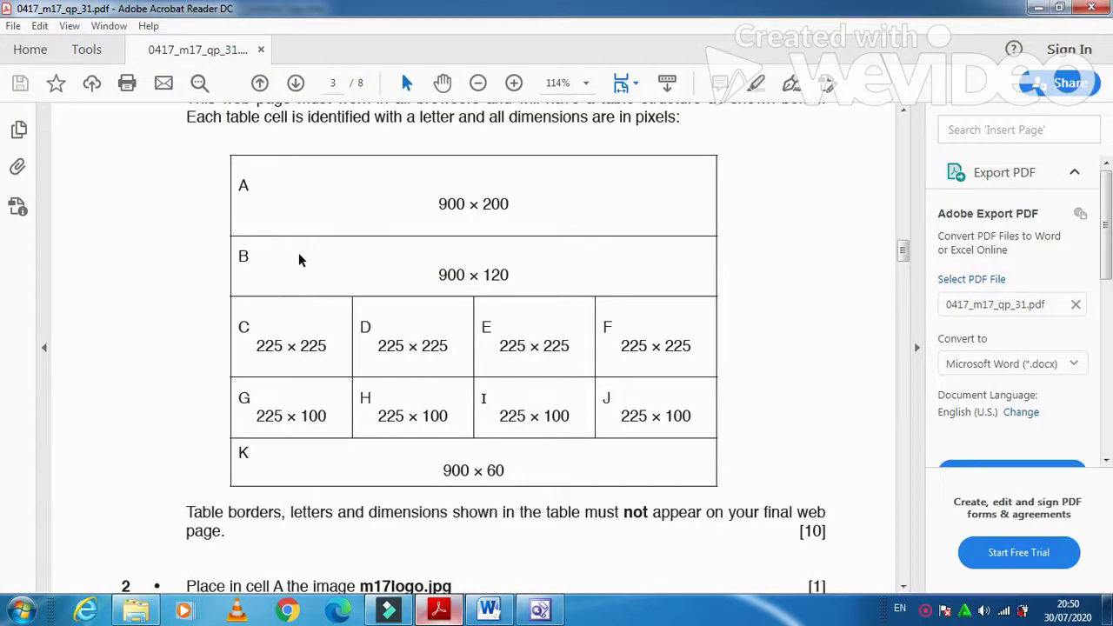
{"action": "key", "text": "alt+Tab"}
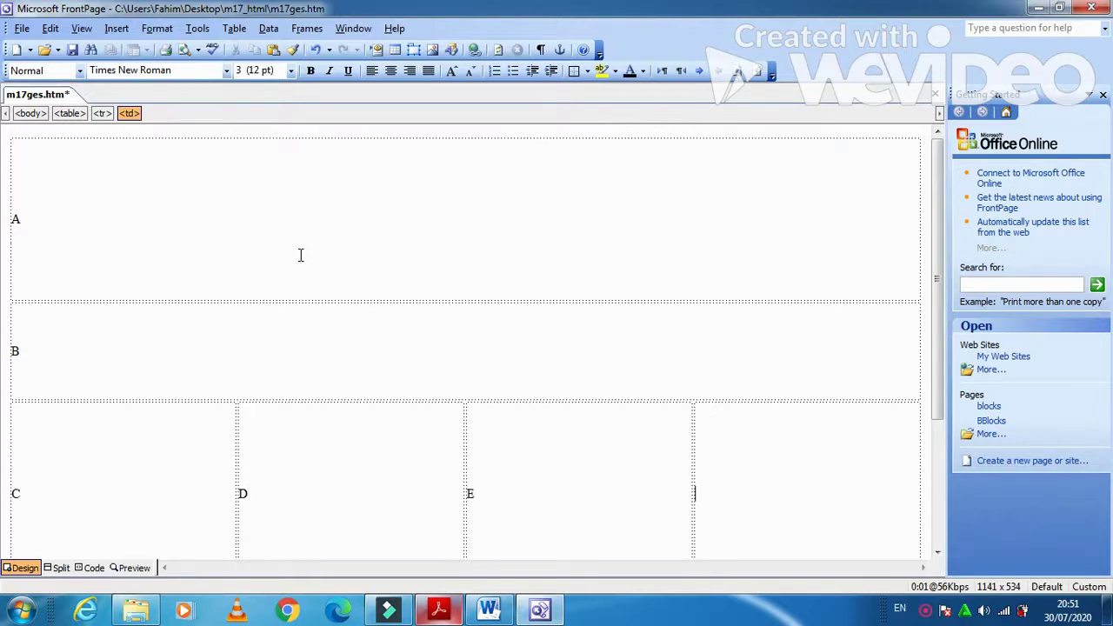
{"action": "key", "text": "Tab"}
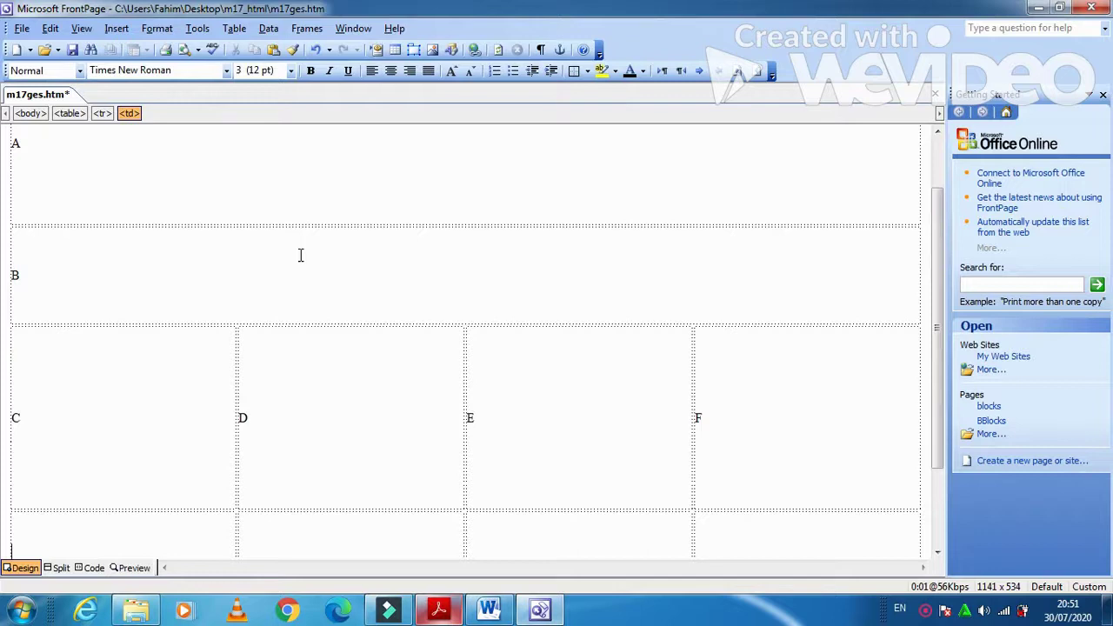
{"action": "key", "text": "alt+Tab"}
{"action": "key", "text": "alt+Tab"}
{"action": "type", "text": "G"}
{"action": "key", "text": "Tab"}
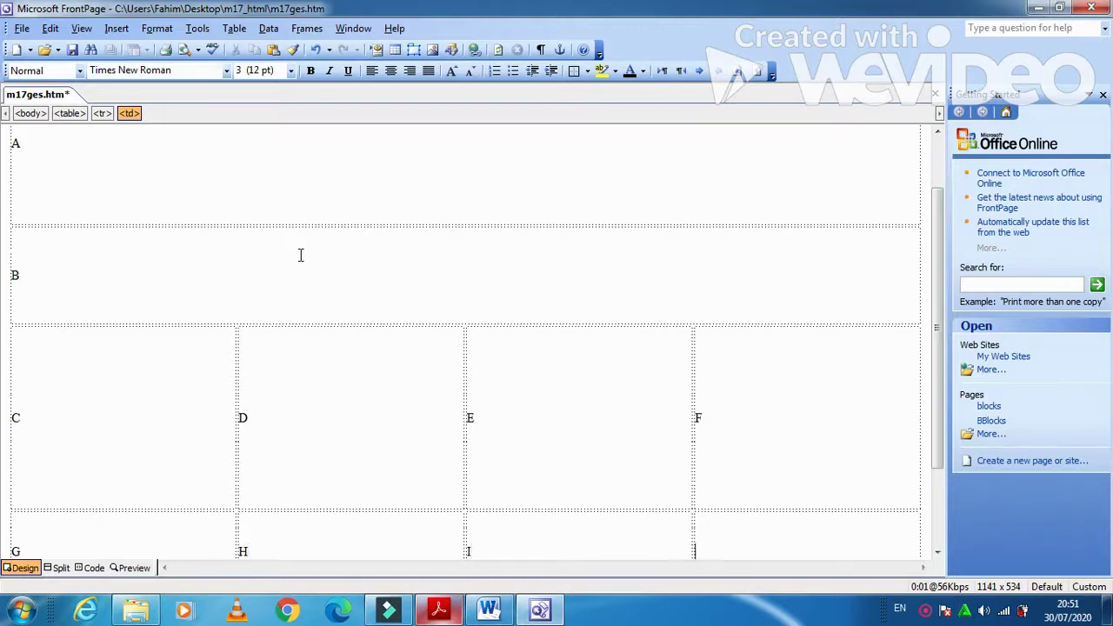
{"action": "type", "text": "J"}
{"action": "key", "text": "Down"}
{"action": "type", "text": "K"}
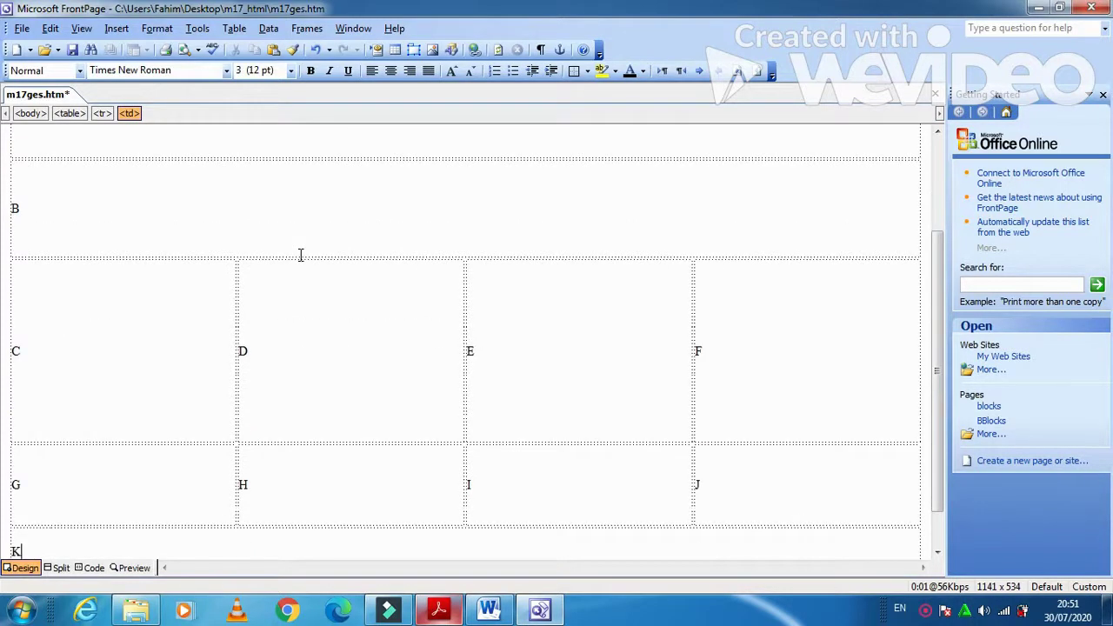
{"action": "key", "text": "alt+Tab"}
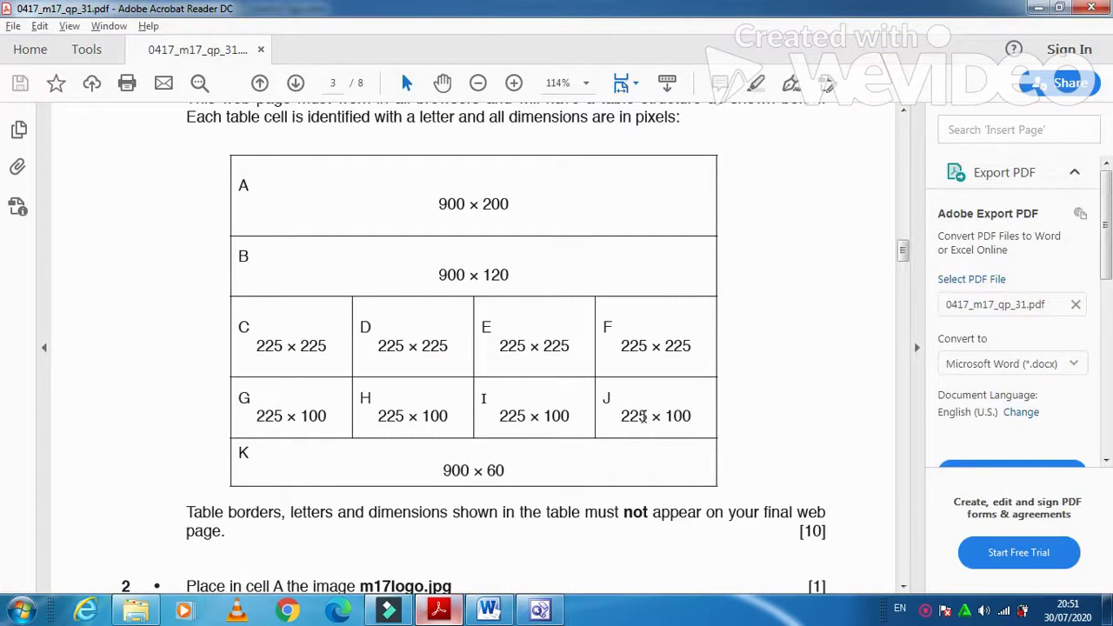
- Read PDF tasks 2–4 on placing the logo, text and images, then return to m17ges.htm
{"action": "scroll", "coordinate": [644, 416], "scroll_direction": "down", "scroll_amount": 3}
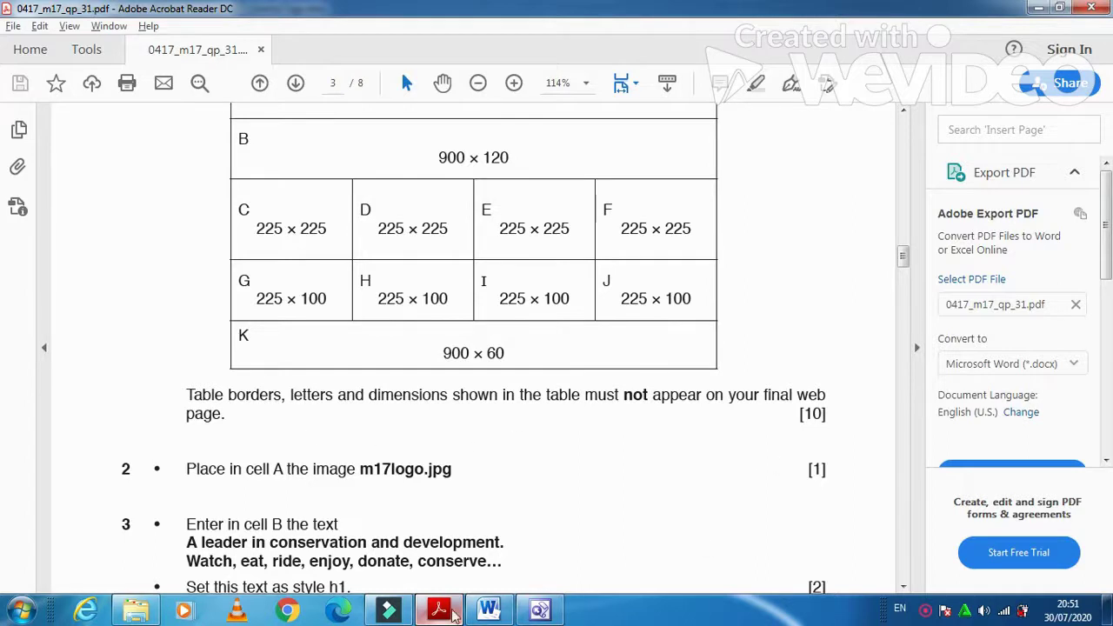
{"action": "scroll", "coordinate": [423, 496], "scroll_direction": "down", "scroll_amount": 3}
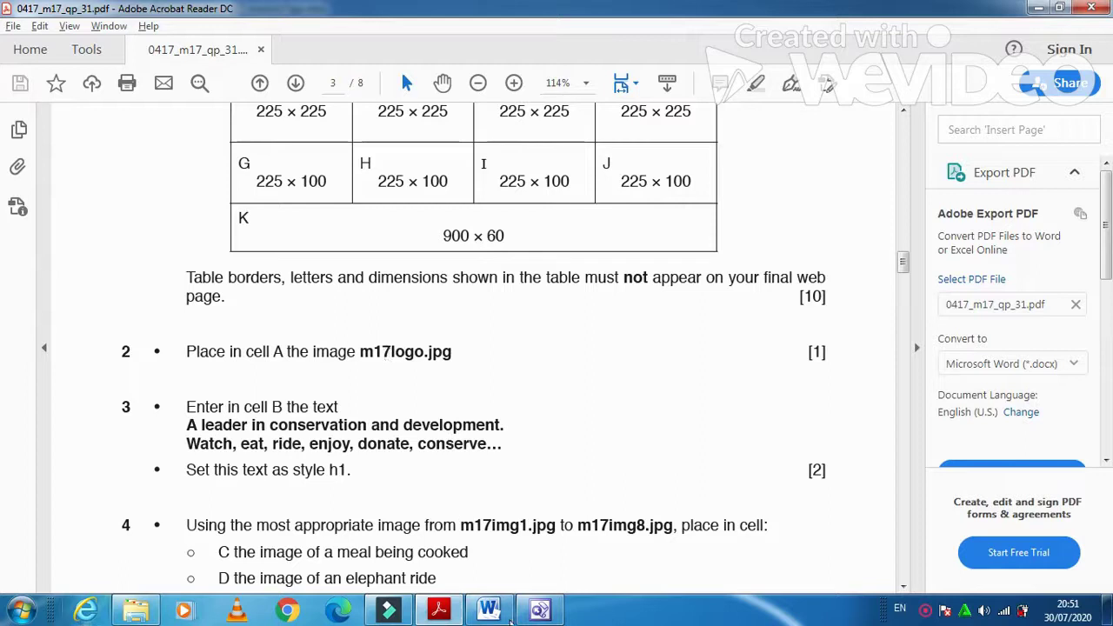
{"action": "left_click", "coordinate": [540, 610]}
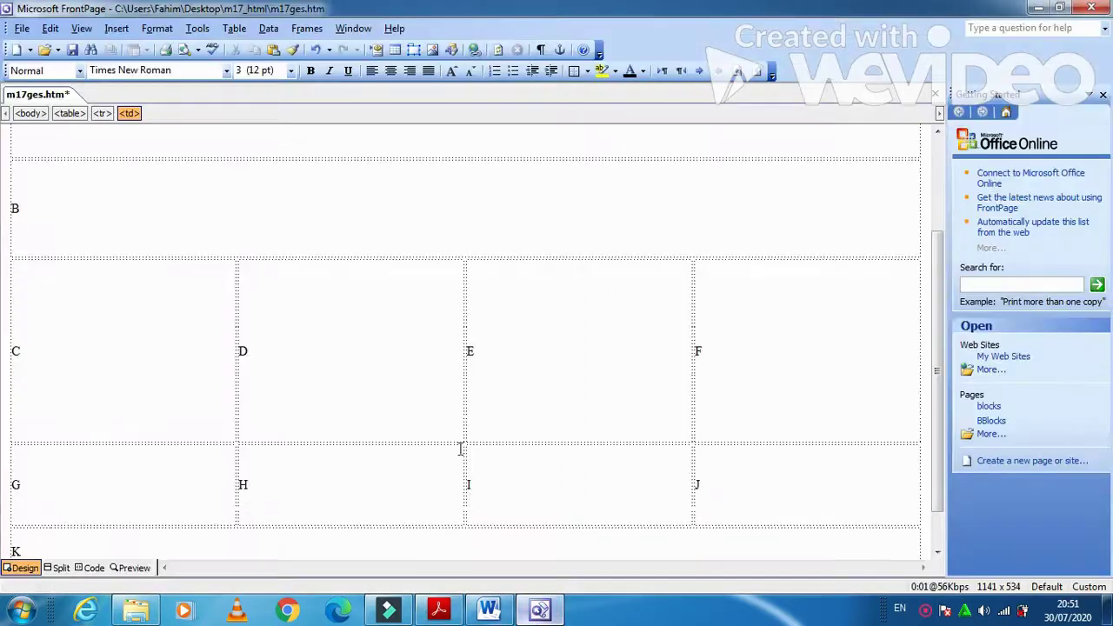
{"action": "scroll", "coordinate": [457, 459], "scroll_direction": "up", "scroll_amount": 3}
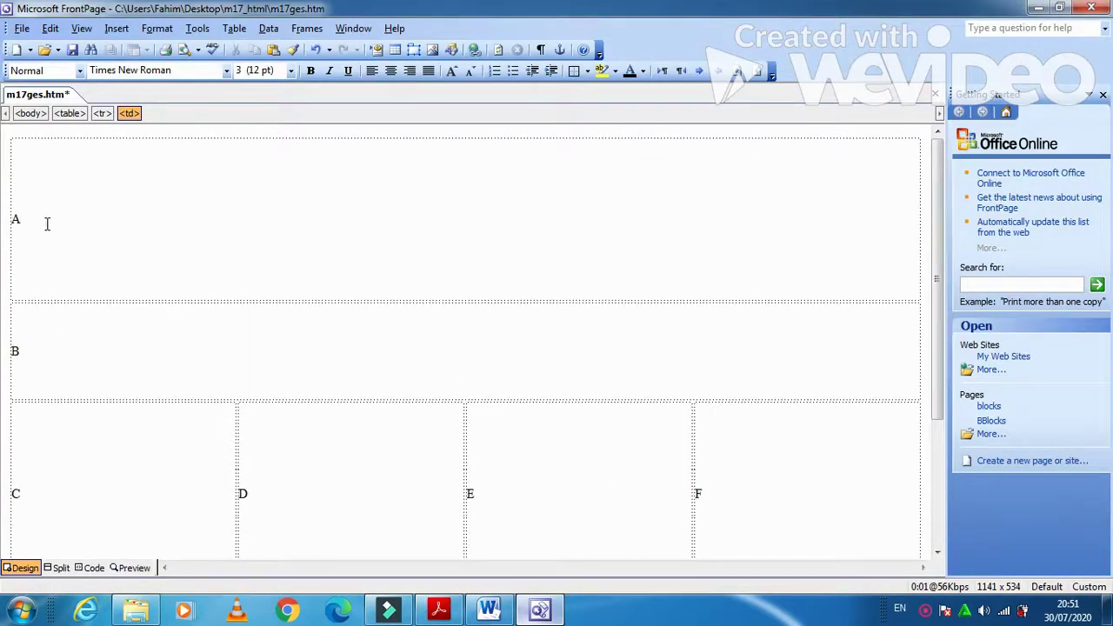
- Replace the letter A with the m17logo picture from the Desktop m17_html folder
{"action": "left_click", "coordinate": [42, 218]}
{"action": "left_click", "coordinate": [23, 206]}
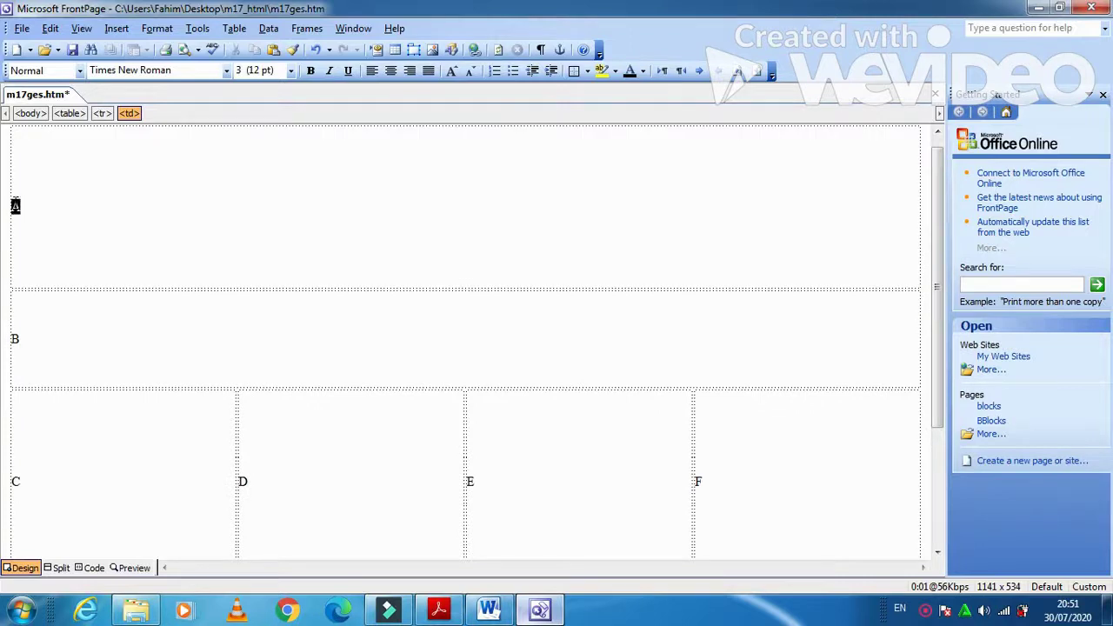
{"action": "left_click", "coordinate": [117, 28]}
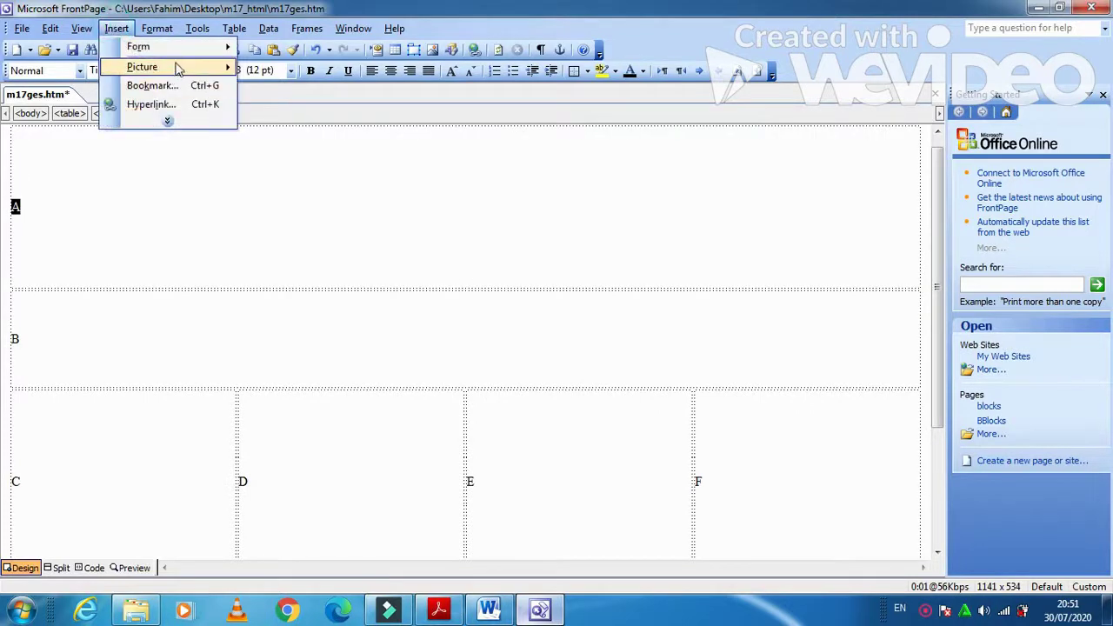
{"action": "mouse_move", "coordinate": [177, 68]}
{"action": "left_click", "coordinate": [277, 87]}
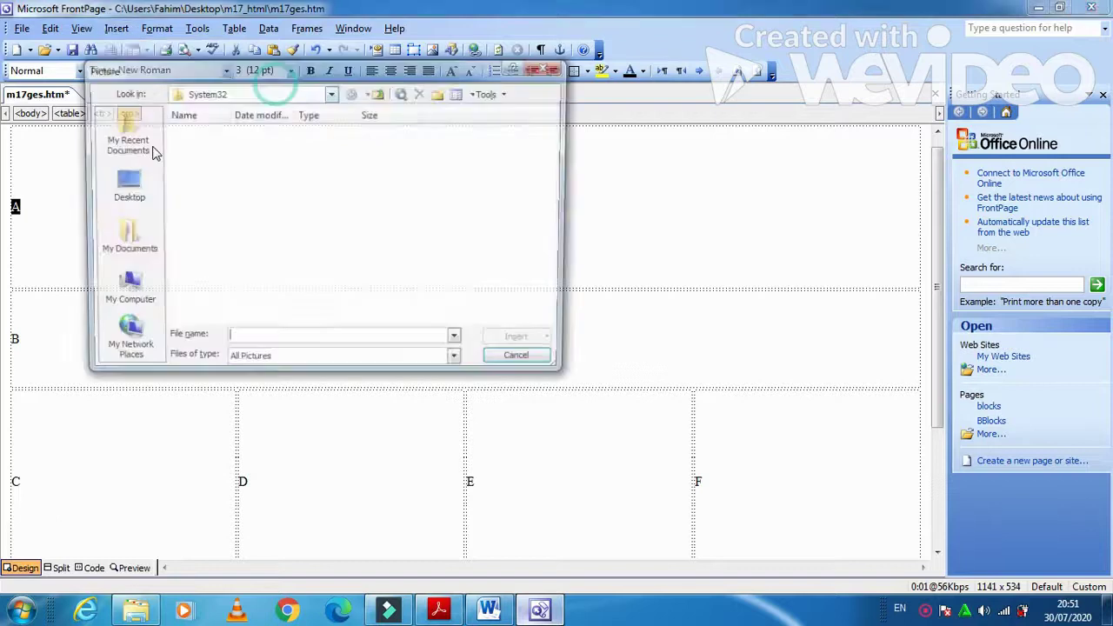
{"action": "left_click", "coordinate": [121, 178]}
{"action": "double_click", "coordinate": [252, 231]}
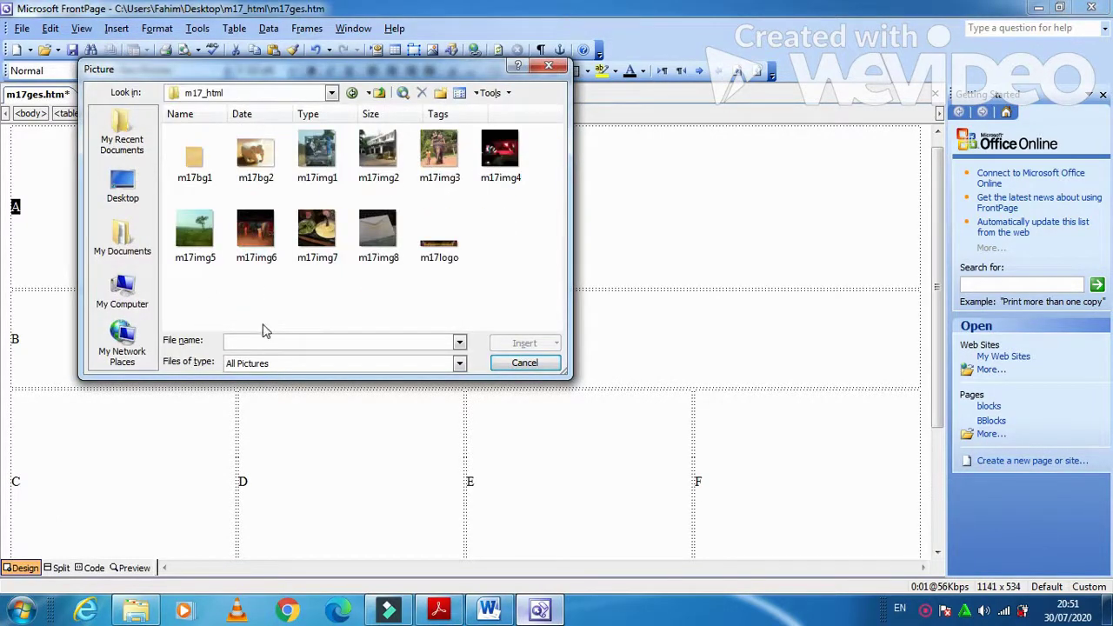
{"action": "left_click", "coordinate": [439, 254]}
{"action": "left_click", "coordinate": [519, 342]}
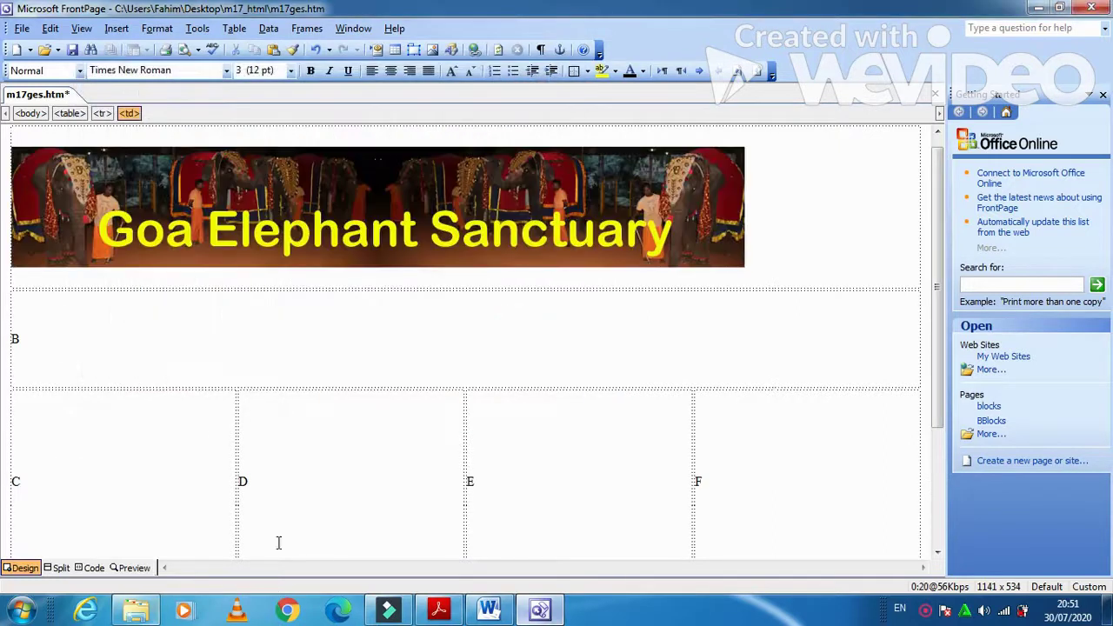
- Copy the two tagline lines from the exam paper and paste them over the B in cell B
{"action": "left_click", "coordinate": [438, 611]}
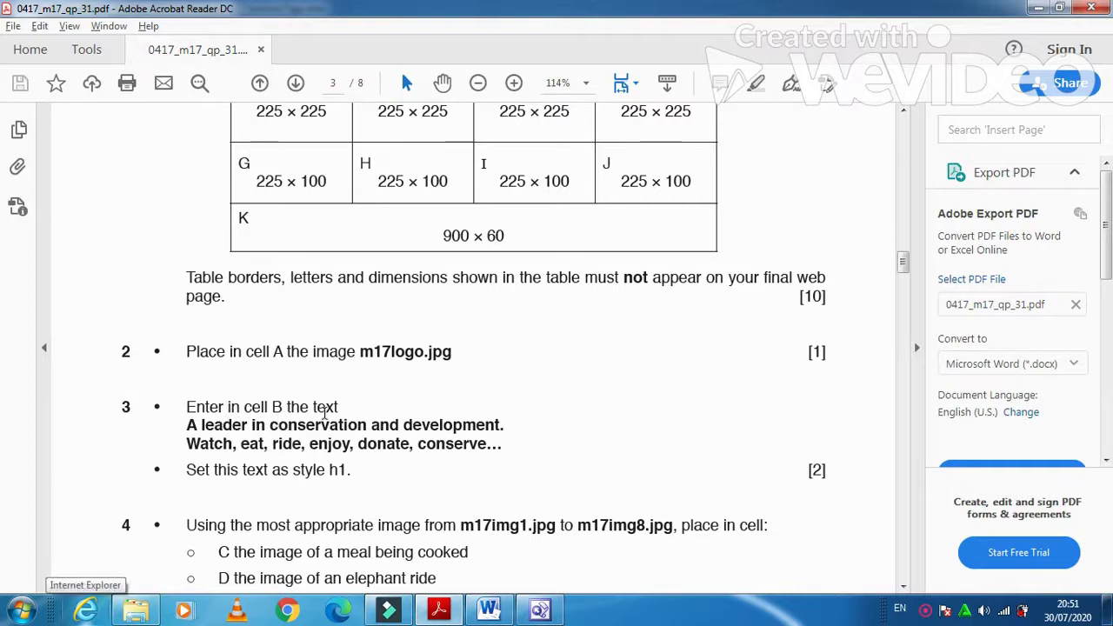
{"action": "left_click_drag", "start_coordinate": [508, 446], "coordinate": [187, 424]}
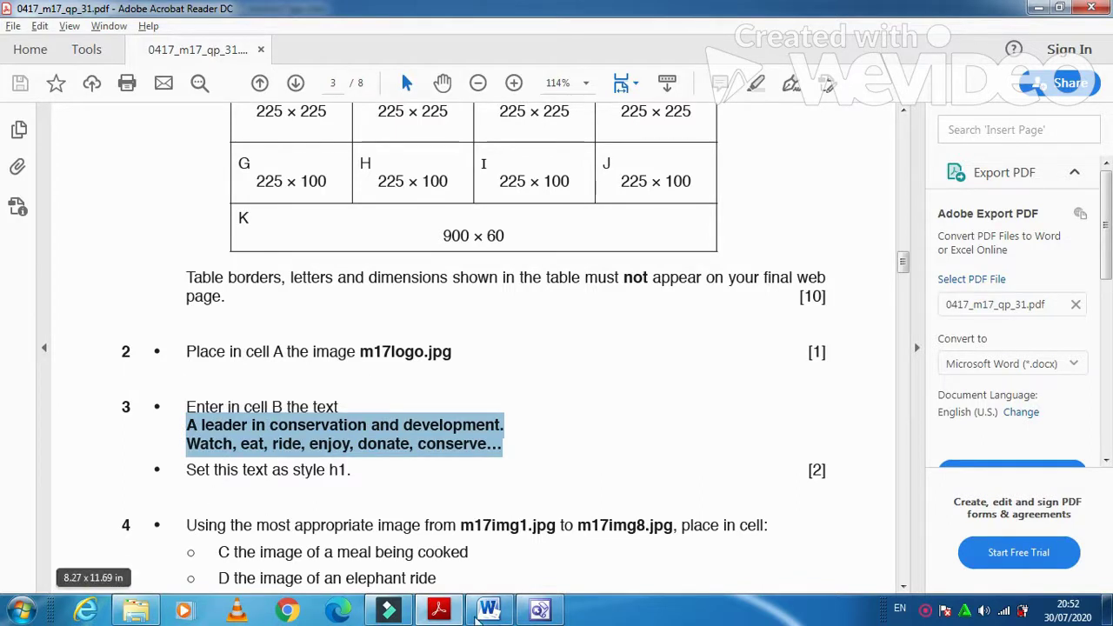
{"action": "key", "text": "alt+Tab"}
{"action": "left_click", "coordinate": [315, 332]}
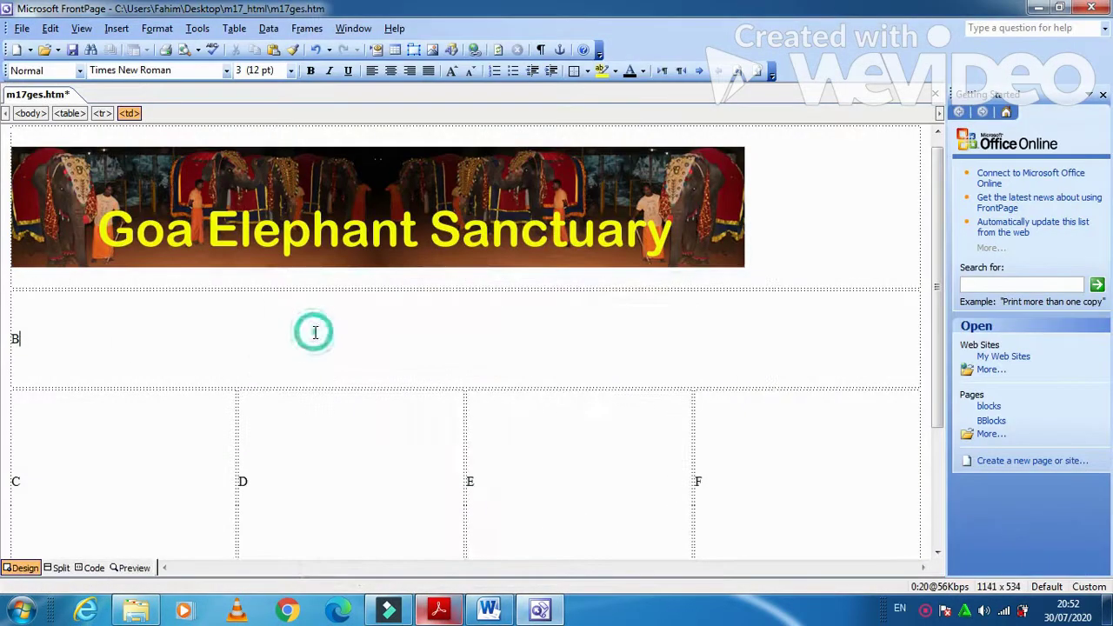
{"action": "key", "text": "BackSpace"}
{"action": "type", "text": "A leader in conservation and development. Watch, eat, ride, enjoy, donate, conserve..."}
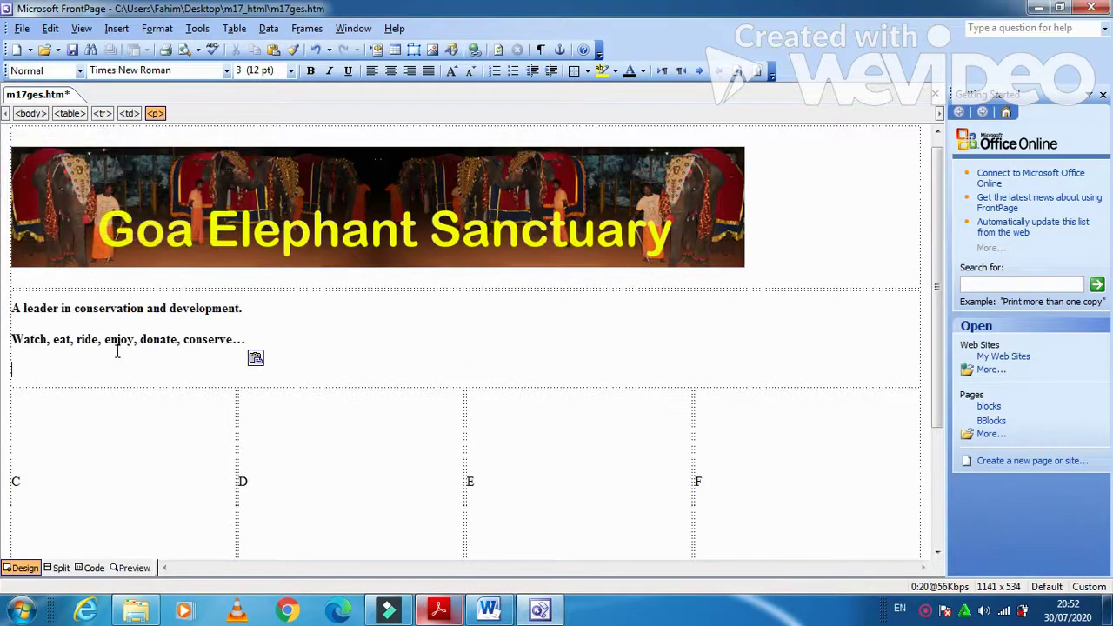
- Style both tagline lines as Heading 1
{"action": "left_click_drag", "start_coordinate": [269, 335], "coordinate": [7, 302]}
{"action": "left_click", "coordinate": [95, 336]}
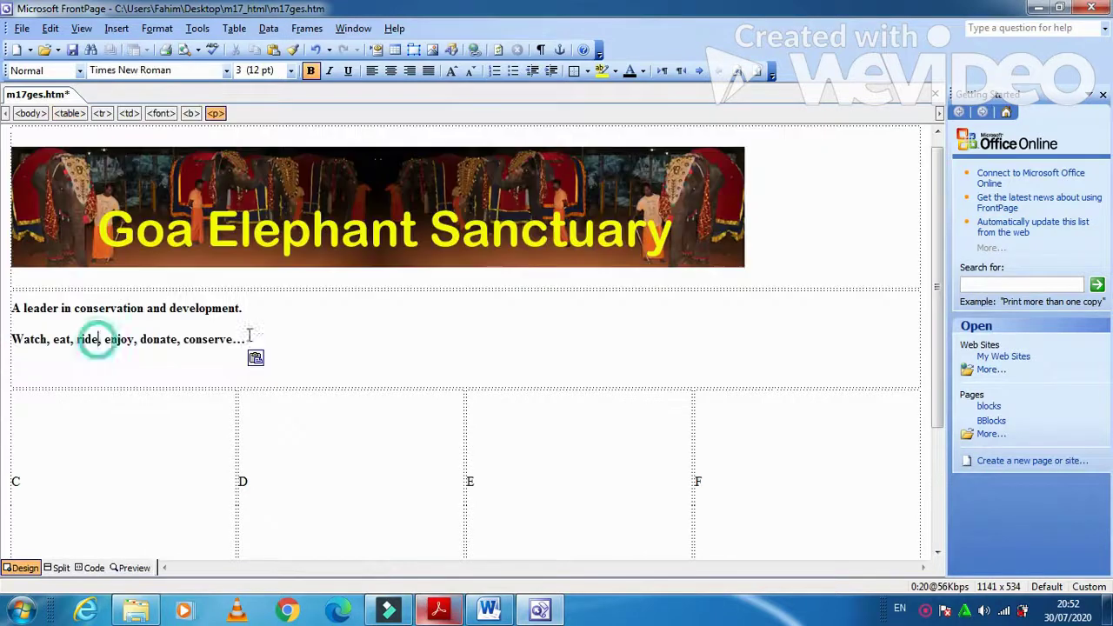
{"action": "left_click_drag", "start_coordinate": [256, 338], "coordinate": [12, 308]}
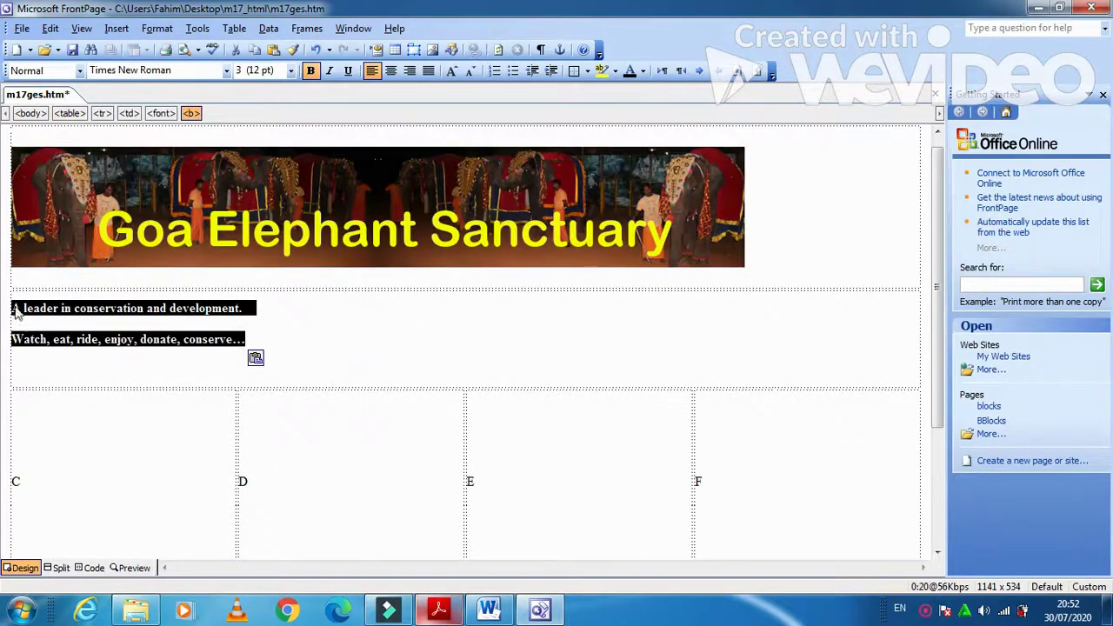
{"action": "left_click", "coordinate": [79, 71]}
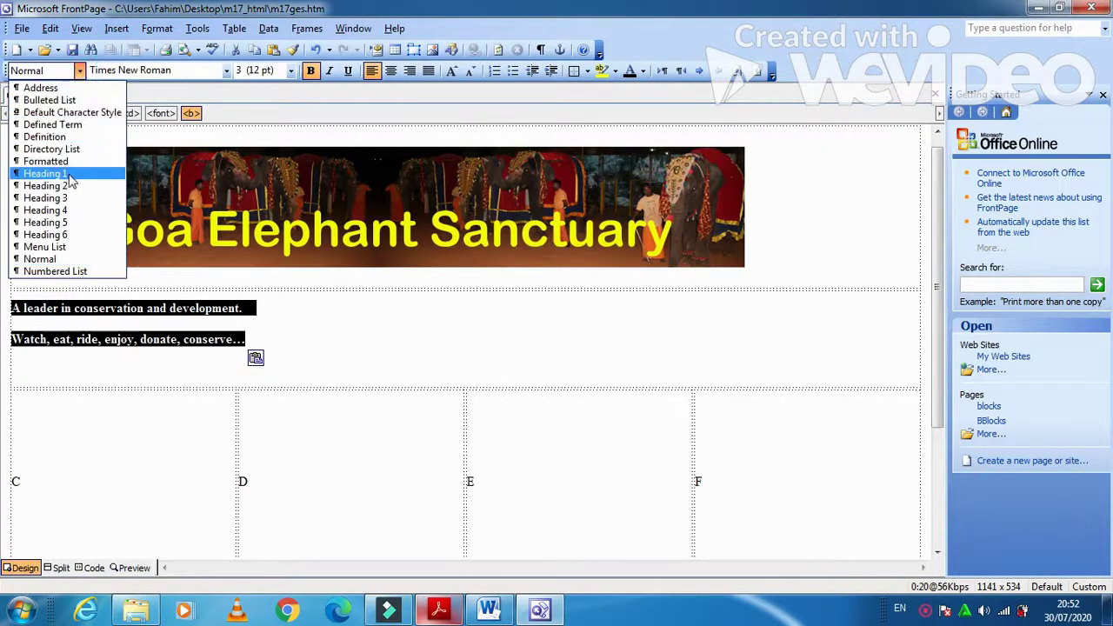
{"action": "left_click", "coordinate": [70, 174]}
- Read the next exam paper instructions and place the insertion point in cell C
{"action": "left_click", "coordinate": [438, 613]}
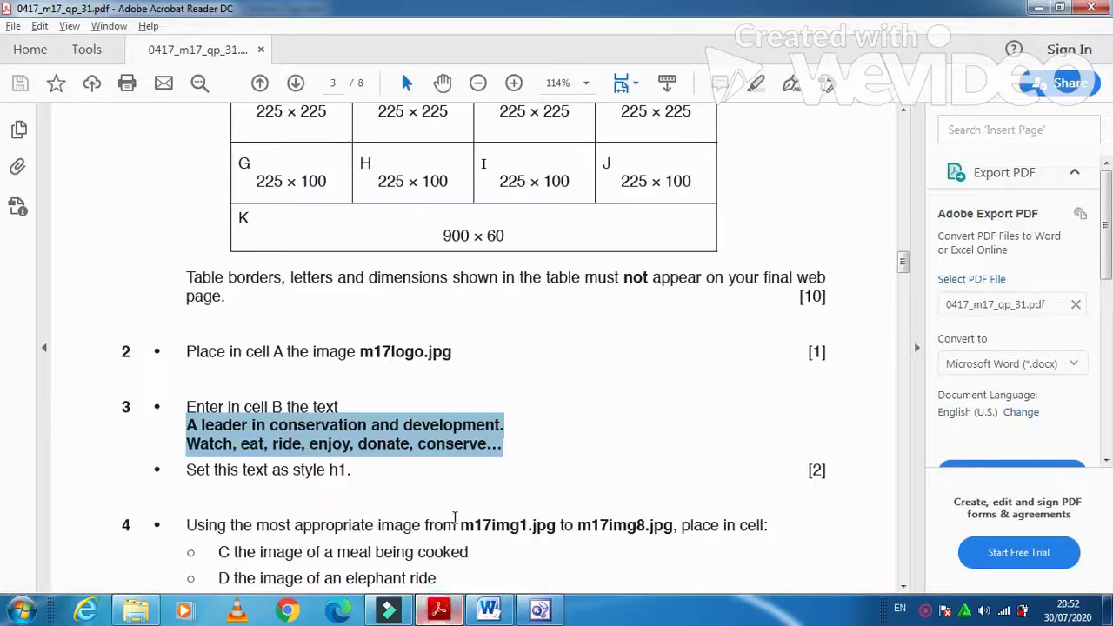
{"action": "scroll", "coordinate": [368, 502], "scroll_direction": "down", "scroll_amount": 4}
{"action": "scroll", "coordinate": [368, 502], "scroll_direction": "down", "scroll_amount": 1}
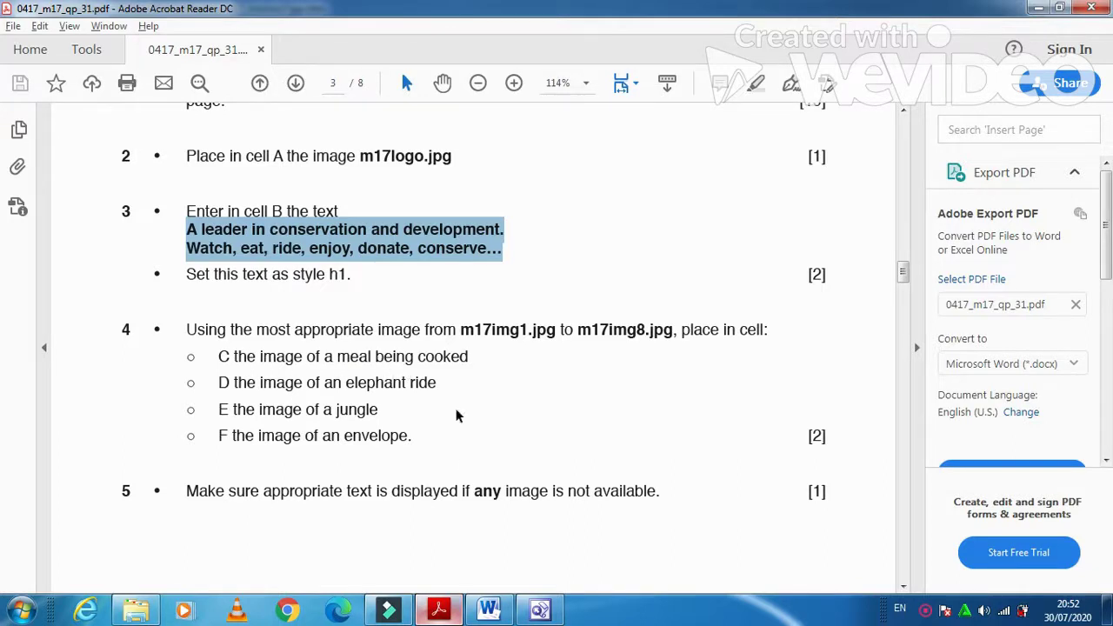
{"action": "left_click", "coordinate": [440, 611]}
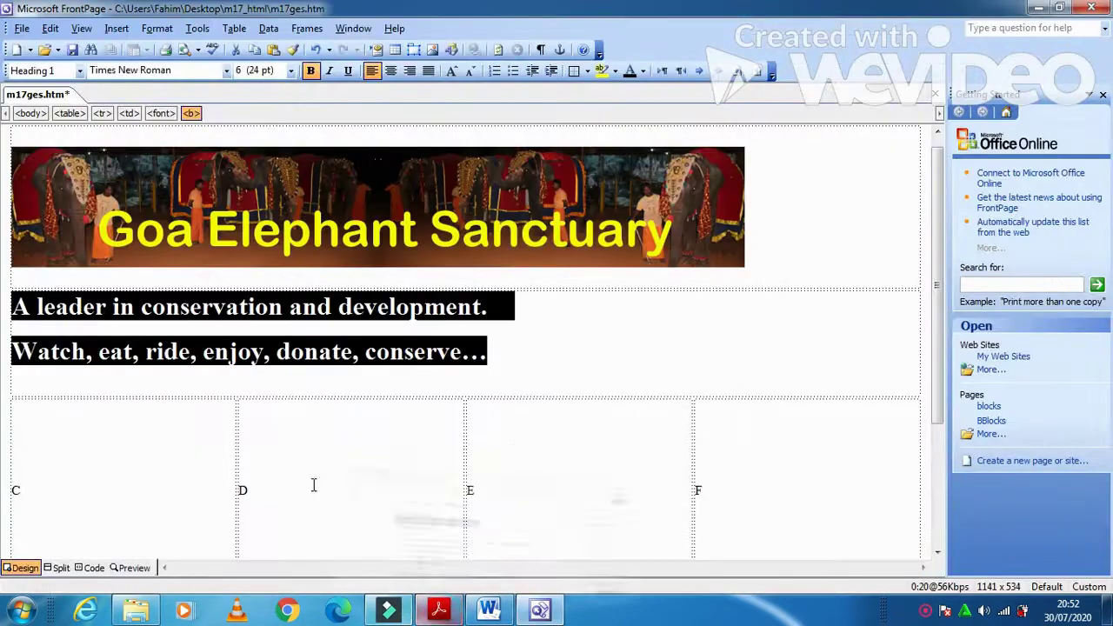
{"action": "left_click", "coordinate": [180, 448]}
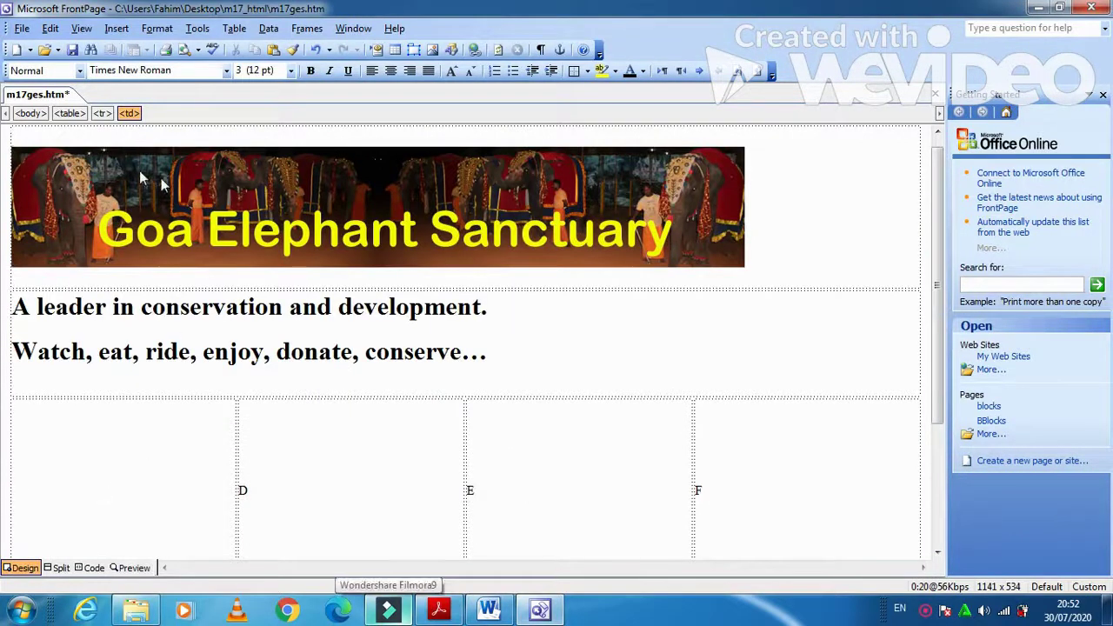
- Replace the letter C with the m17img7 meal photo
{"action": "key", "text": "Delete"}
{"action": "left_click", "coordinate": [117, 28]}
{"action": "mouse_move", "coordinate": [182, 70]}
{"action": "left_click", "coordinate": [287, 87]}
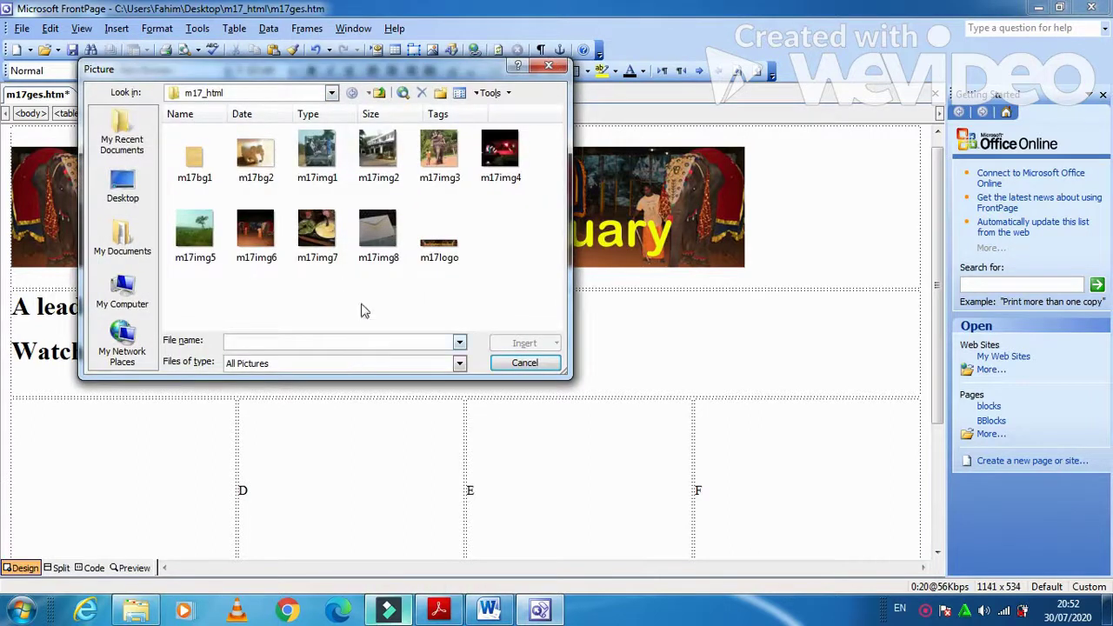
{"action": "left_click", "coordinate": [317, 228]}
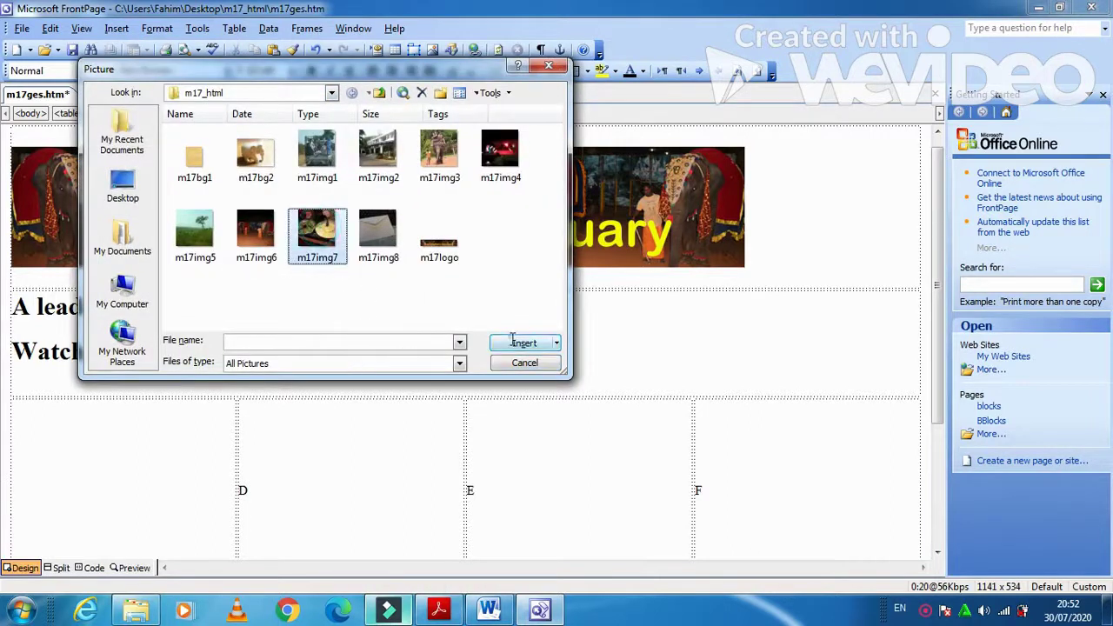
{"action": "left_click", "coordinate": [524, 342]}
- Replace the letter D with the m17img3 elephant-ride photo
{"action": "left_click", "coordinate": [300, 490]}
{"action": "key", "text": "BackSpace"}
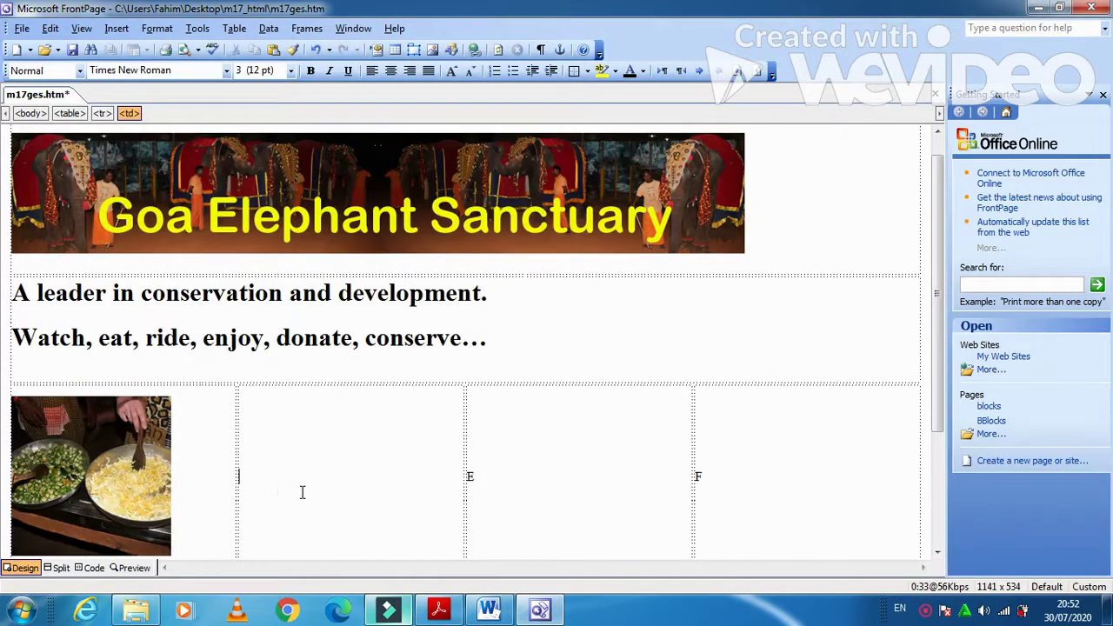
{"action": "left_click", "coordinate": [443, 611]}
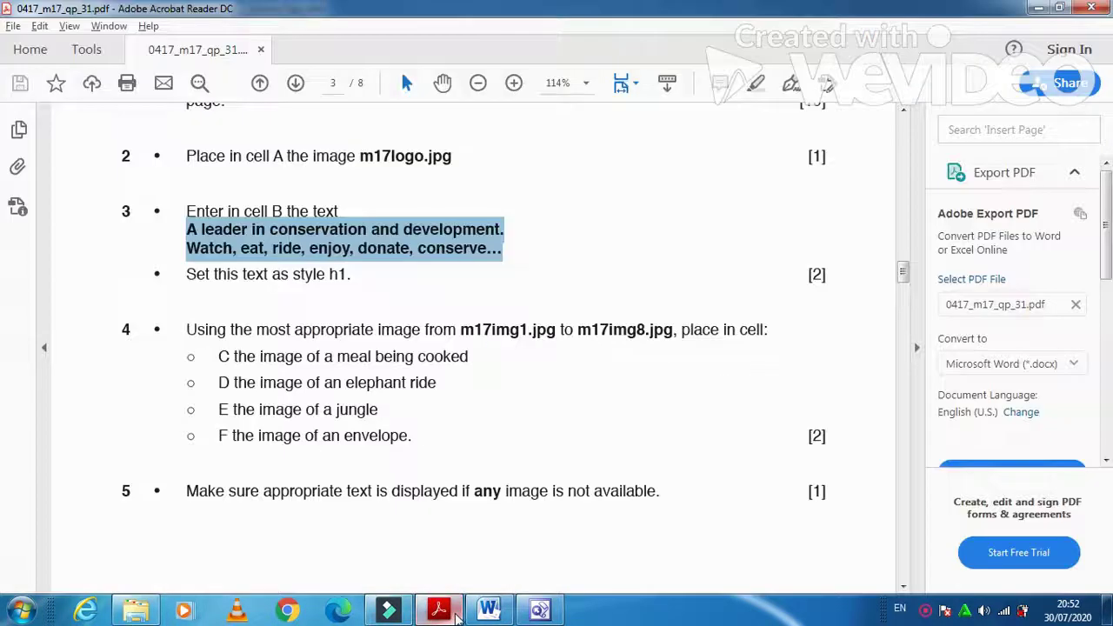
{"action": "left_click", "coordinate": [459, 614]}
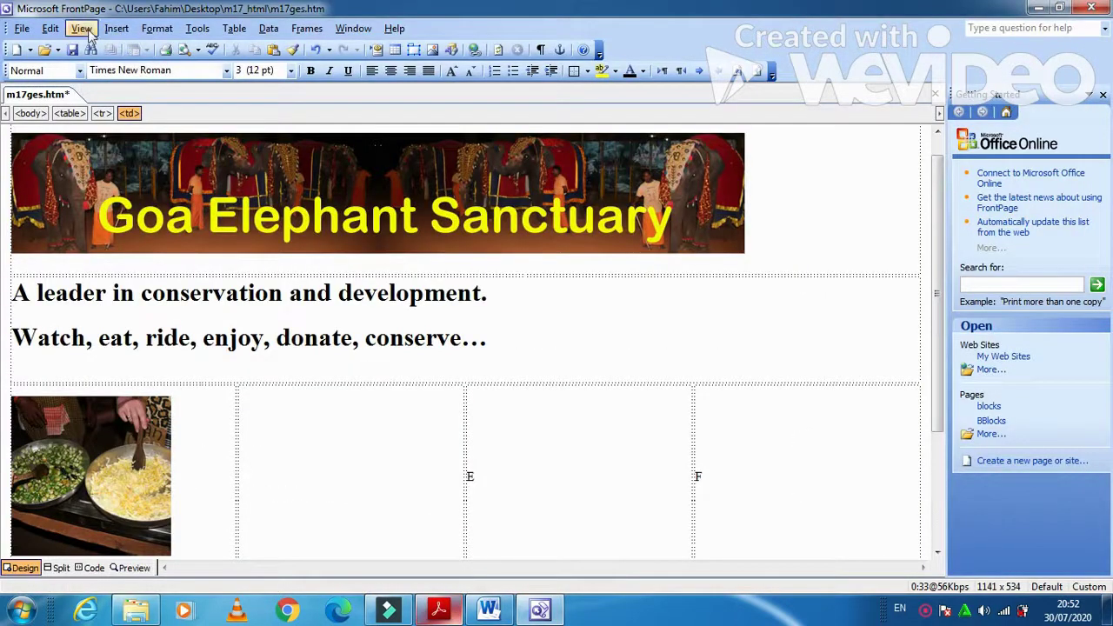
{"action": "left_click", "coordinate": [117, 27]}
{"action": "mouse_move", "coordinate": [165, 67]}
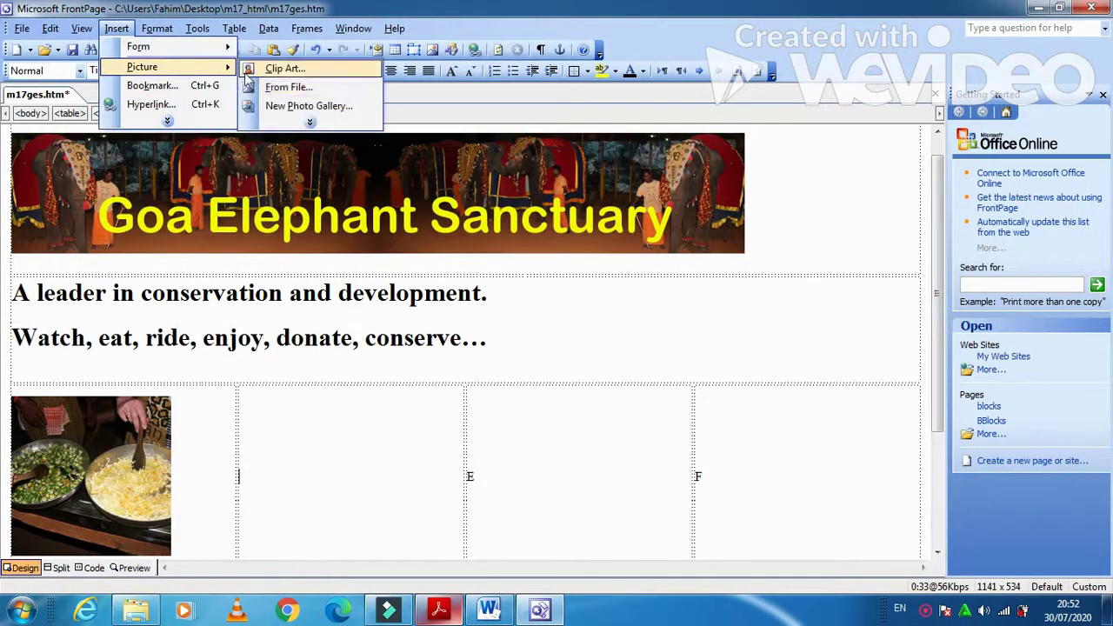
{"action": "left_click", "coordinate": [285, 85]}
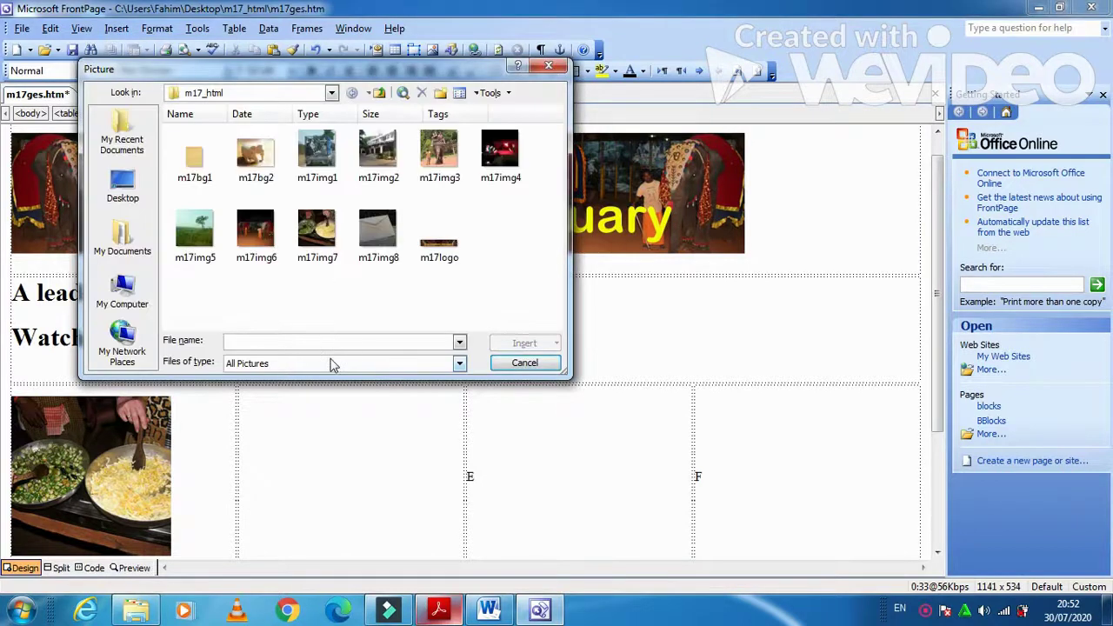
{"action": "left_click", "coordinate": [439, 150]}
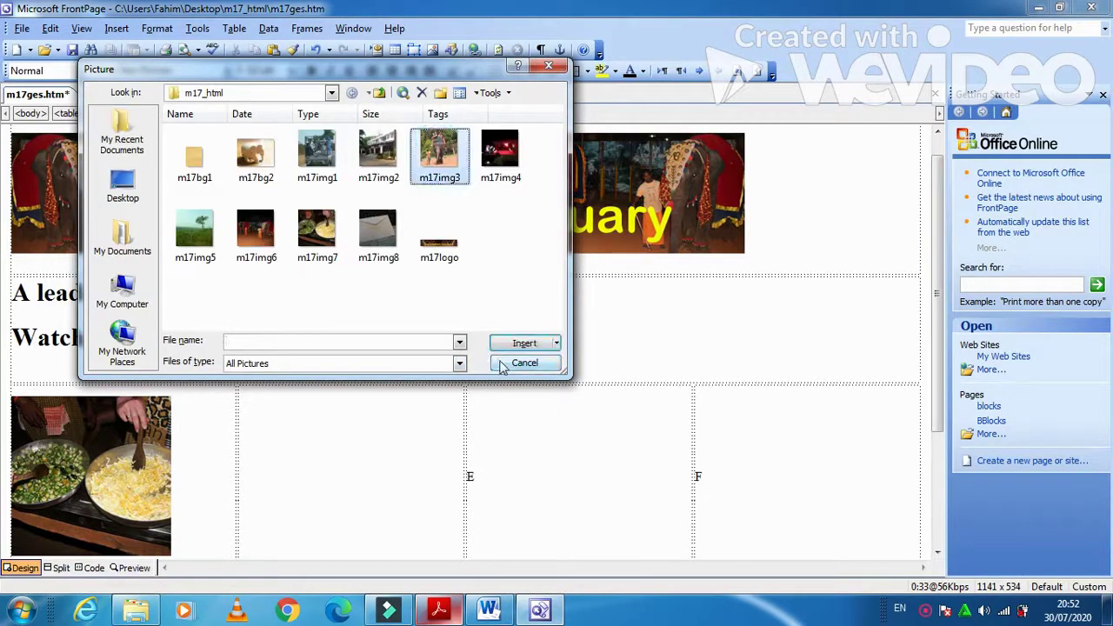
{"action": "left_click", "coordinate": [515, 345]}
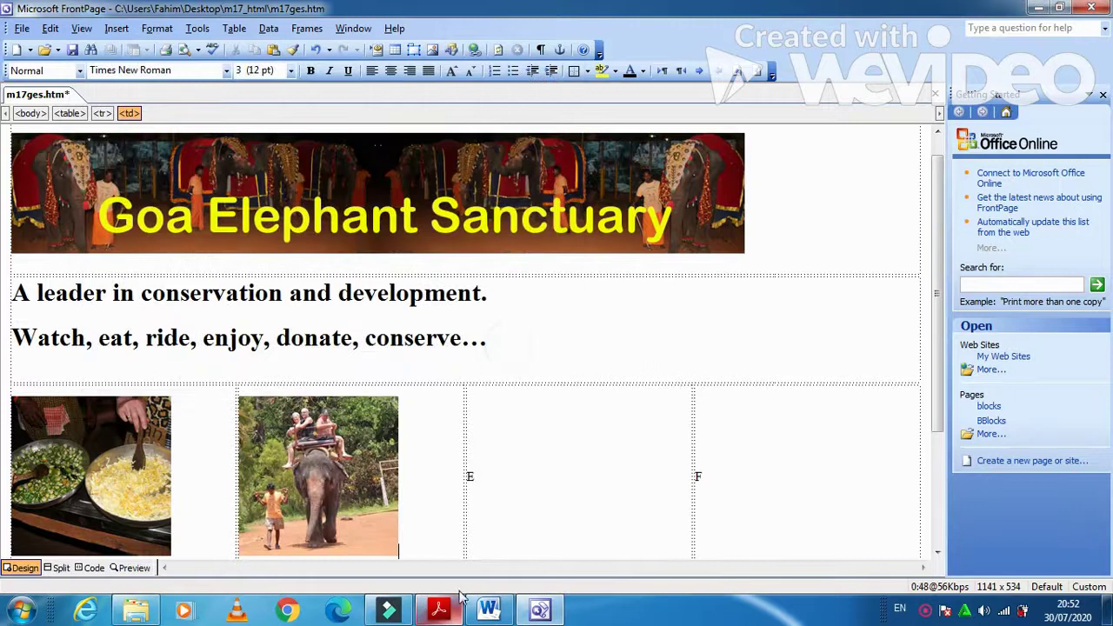
- Insert the m17img5 jungle photo into cell E
{"action": "left_click", "coordinate": [439, 611]}
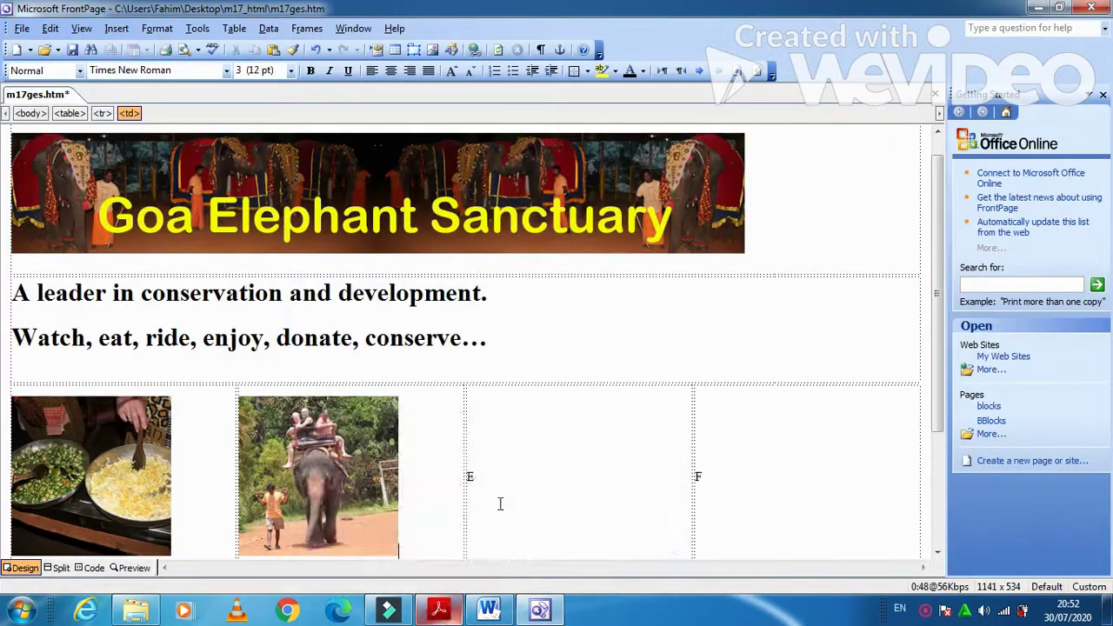
{"action": "left_click", "coordinate": [491, 474]}
{"action": "left_click", "coordinate": [116, 28]}
{"action": "mouse_move", "coordinate": [219, 68]}
{"action": "left_click", "coordinate": [278, 87]}
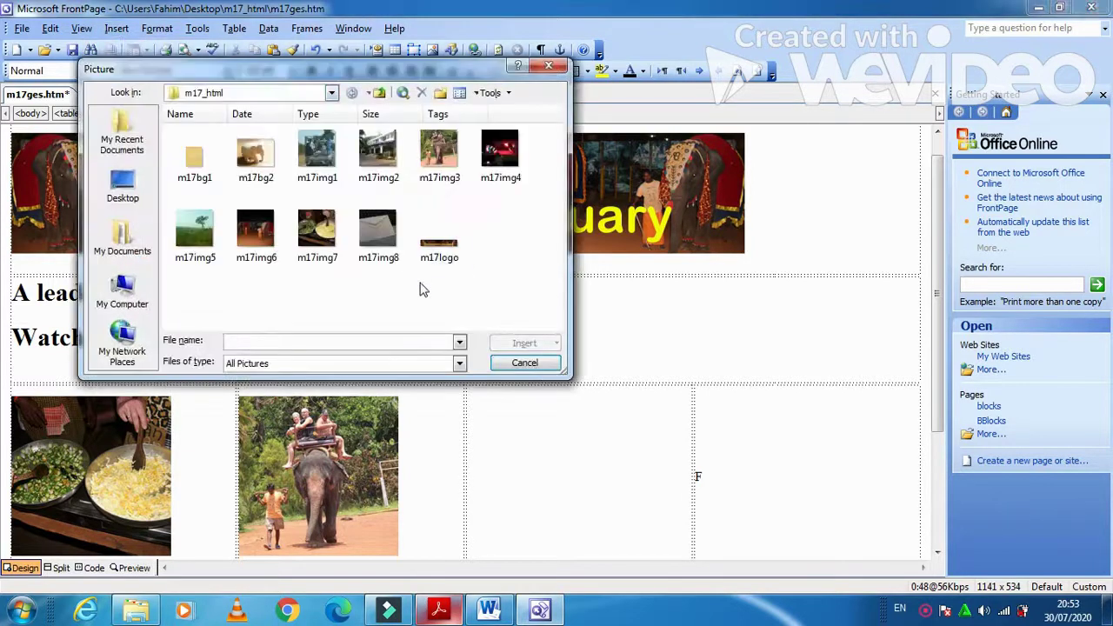
{"action": "left_click", "coordinate": [195, 230]}
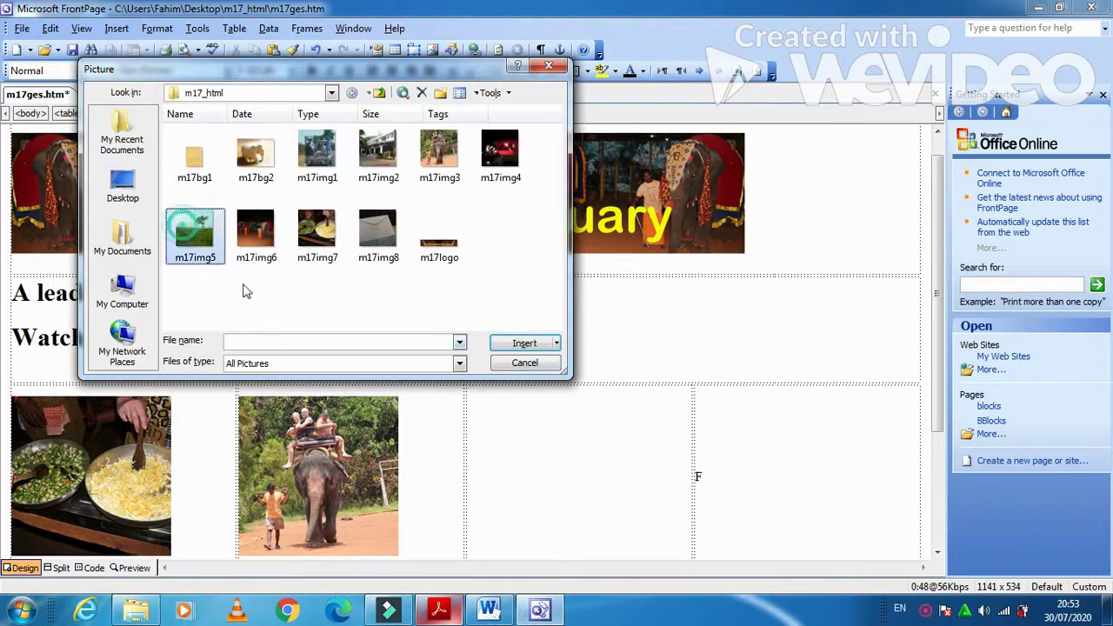
{"action": "left_click", "coordinate": [504, 344]}
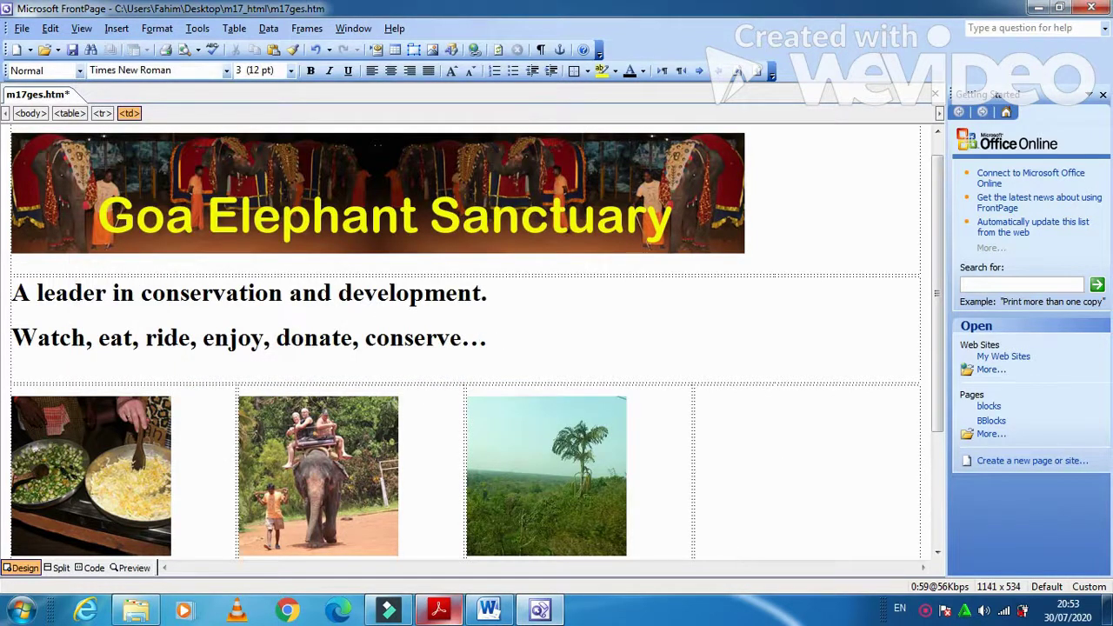
- Insert the m17img8 envelope picture into cell F, then bring up the exam paper
{"action": "left_click", "coordinate": [439, 618]}
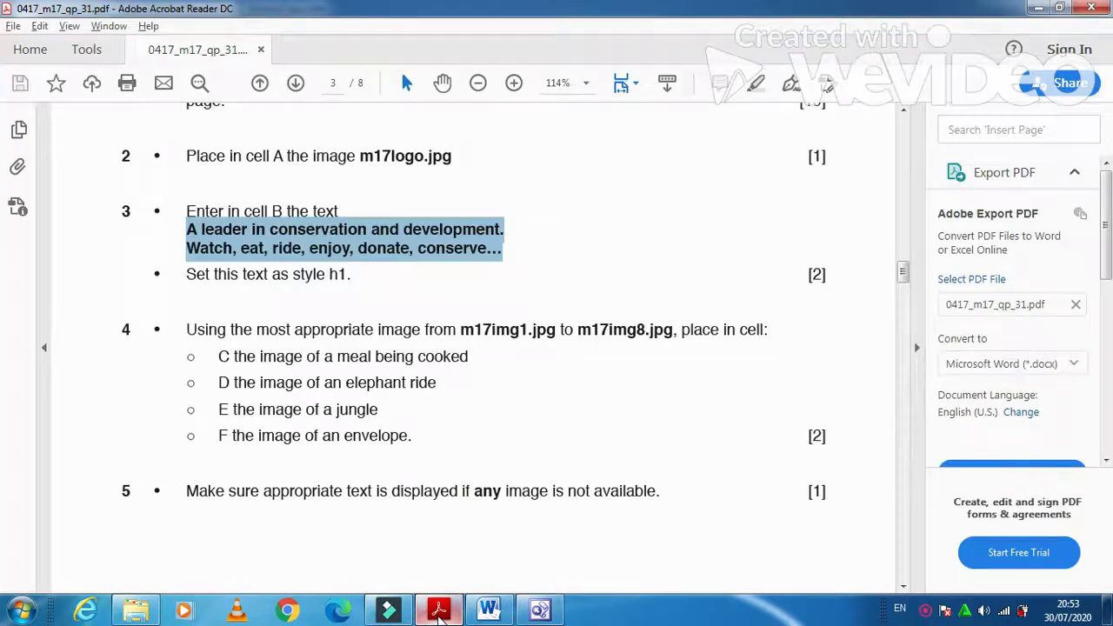
{"action": "left_click", "coordinate": [440, 613]}
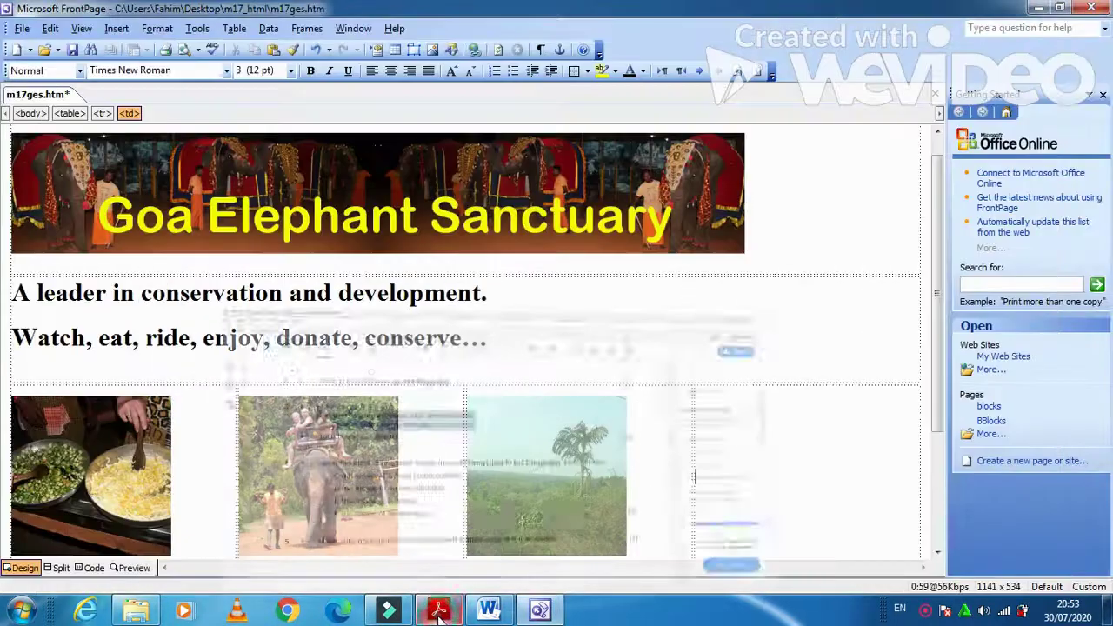
{"action": "left_click", "coordinate": [117, 28]}
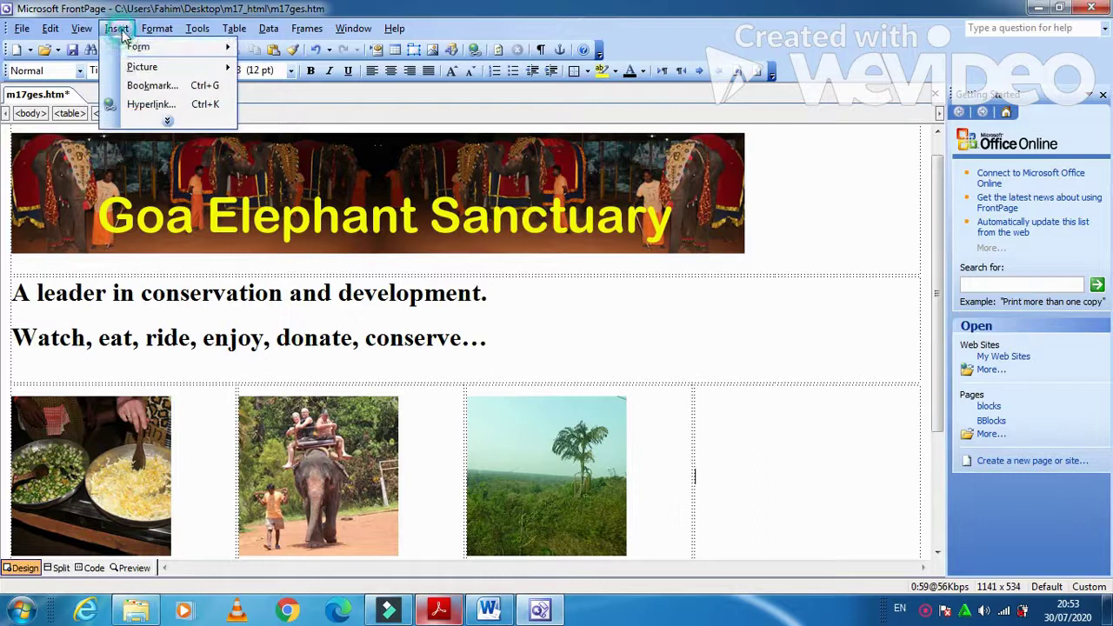
{"action": "mouse_move", "coordinate": [174, 66]}
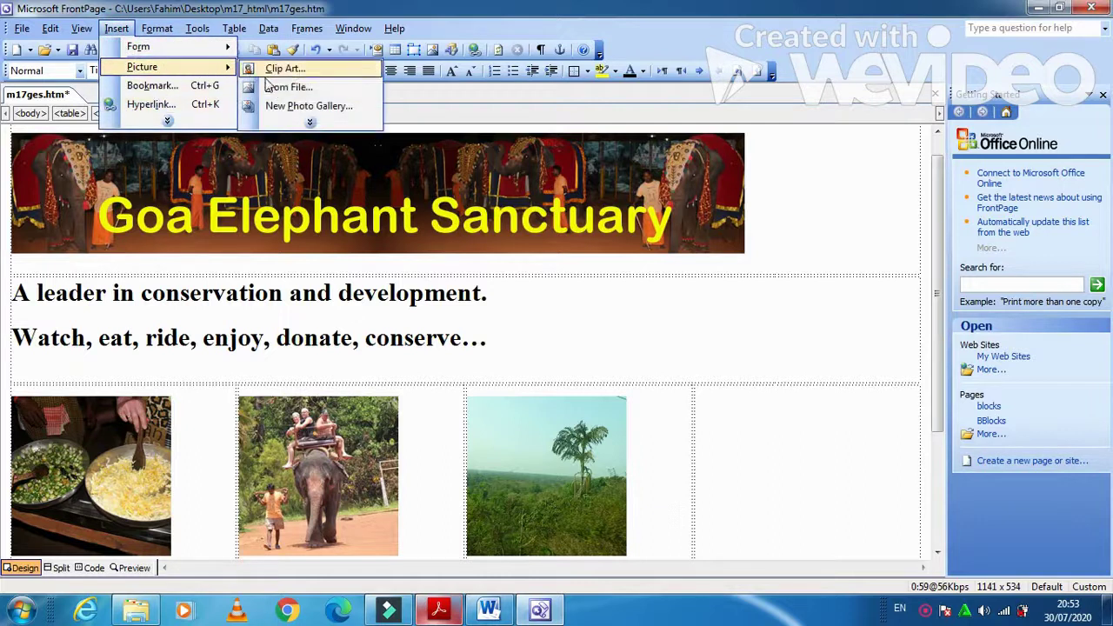
{"action": "left_click", "coordinate": [272, 85]}
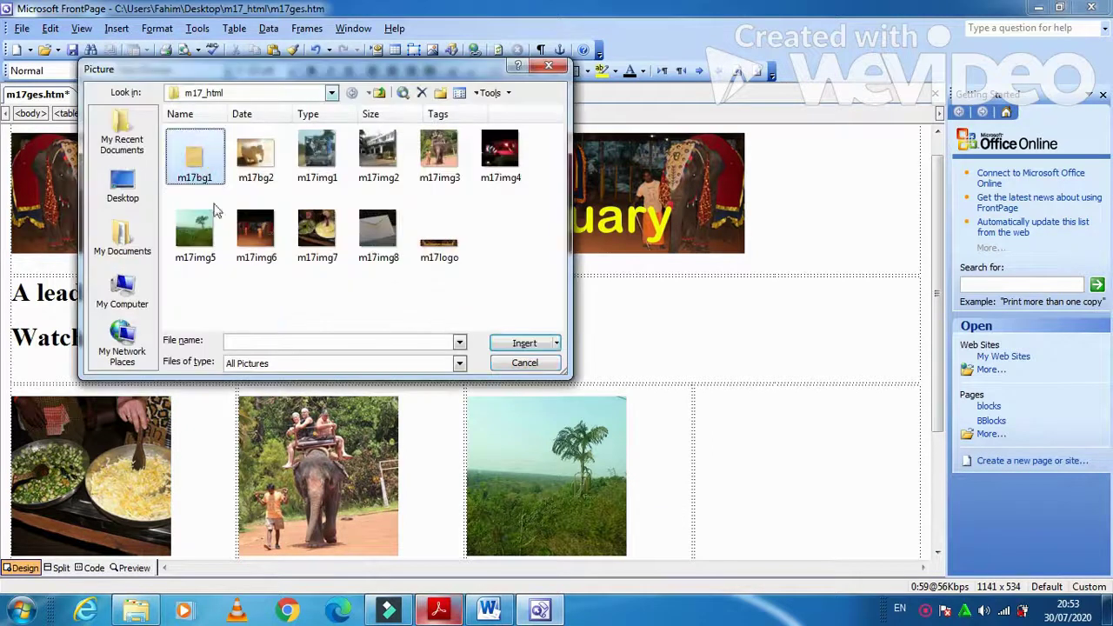
{"action": "left_click", "coordinate": [378, 237]}
{"action": "left_click", "coordinate": [513, 343]}
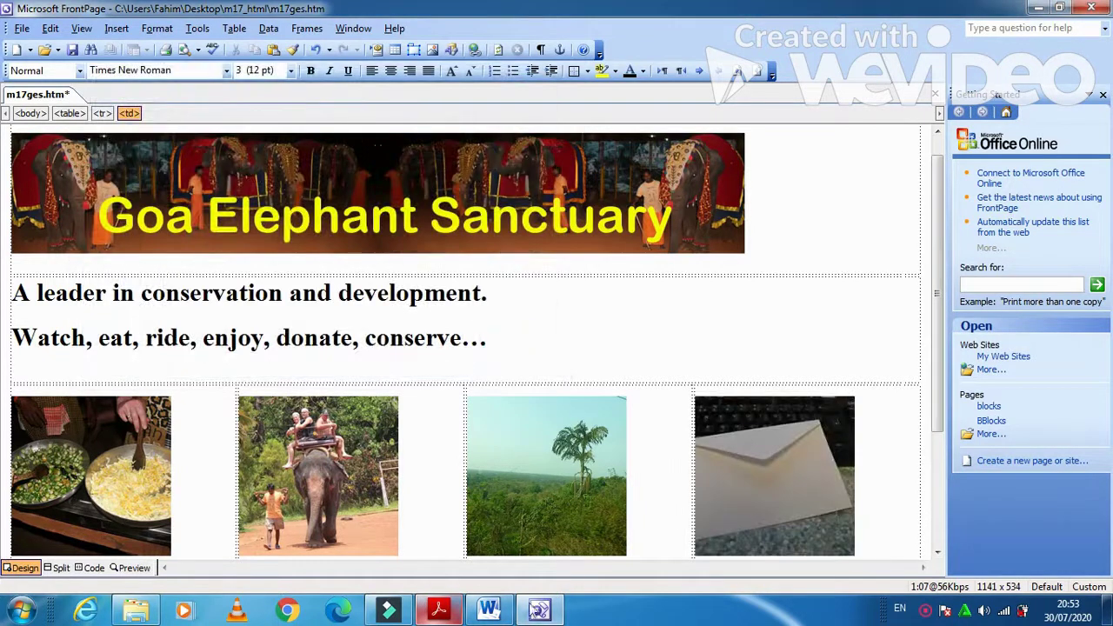
{"action": "left_click", "coordinate": [448, 612]}
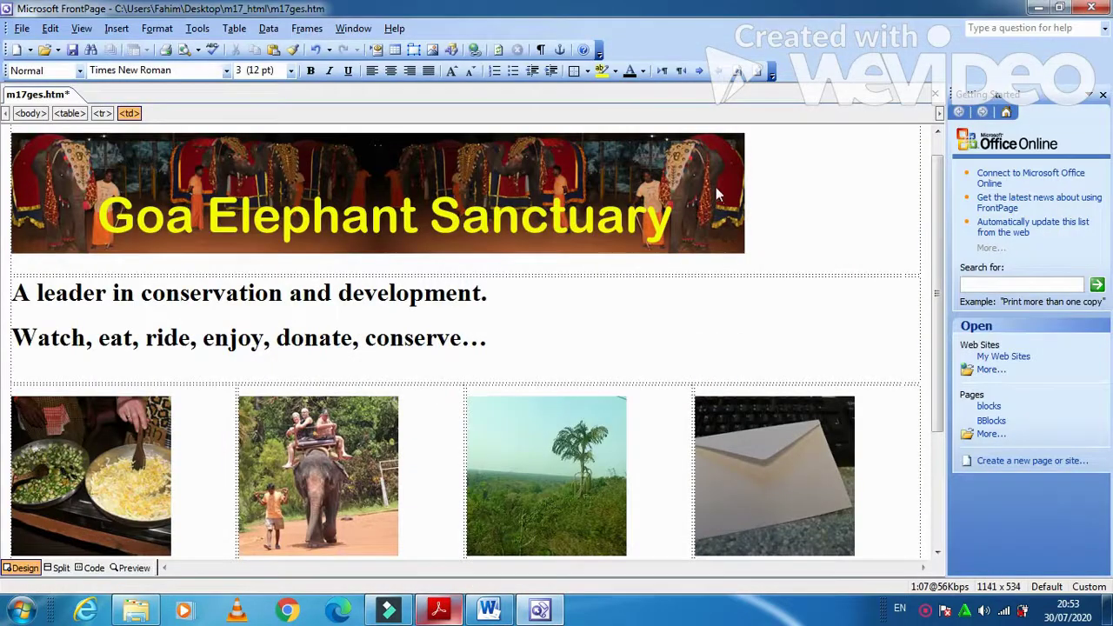
- Give the banner logo image its alternative text in Picture Properties
{"action": "left_click", "coordinate": [719, 195]}
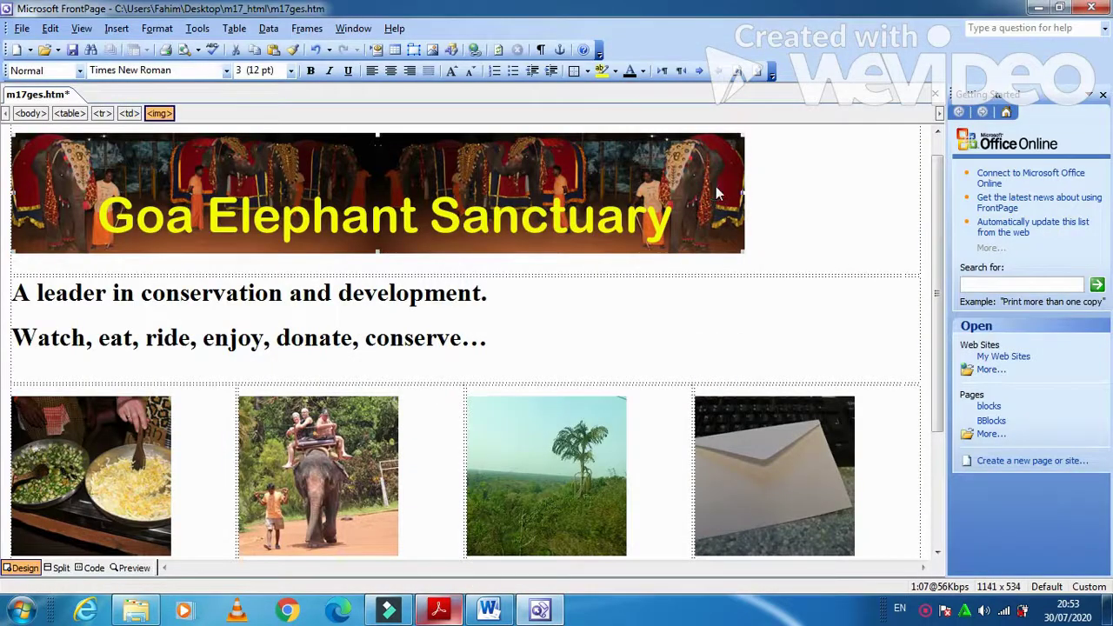
{"action": "right_click", "coordinate": [716, 187]}
{"action": "left_click", "coordinate": [774, 411]}
{"action": "left_click", "coordinate": [468, 162]}
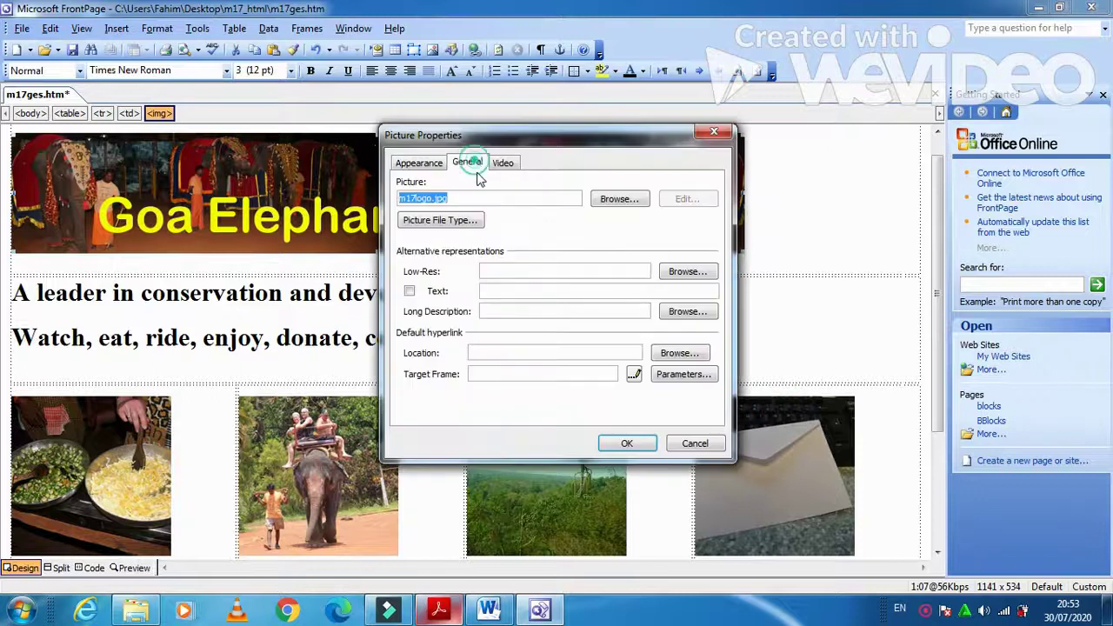
{"action": "left_click", "coordinate": [518, 291]}
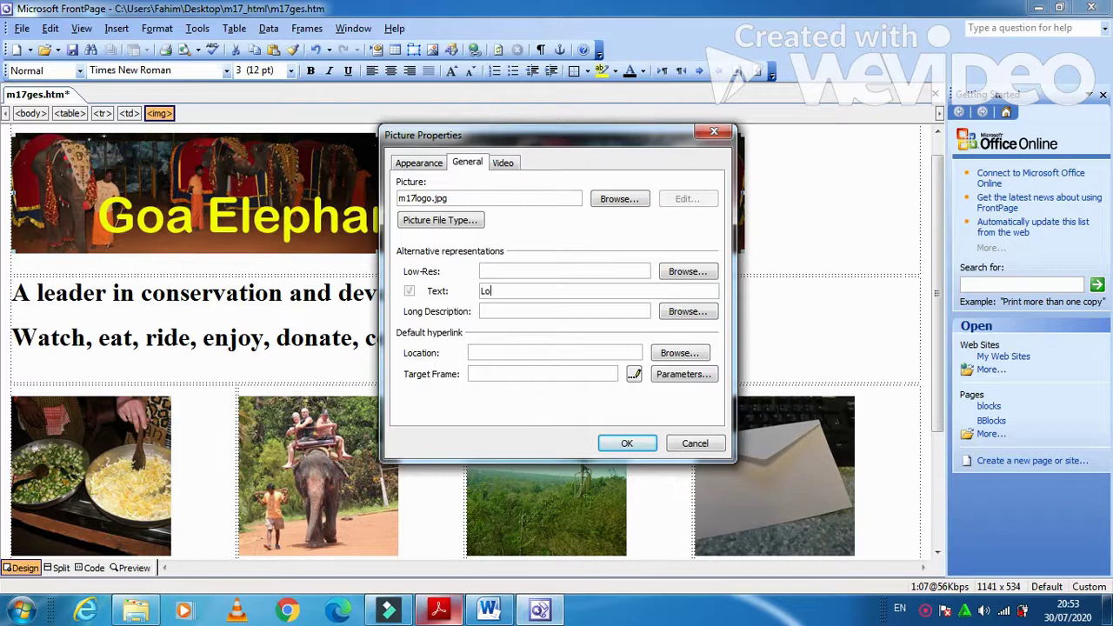
{"action": "type", "text": "Logio"}
{"action": "key", "text": "BackSpace"}
{"action": "left_click", "coordinate": [627, 443]}
- Set the food photo's alternative text to 'Meal Cooked'
{"action": "left_click", "coordinate": [91, 452]}
{"action": "right_click", "coordinate": [91, 452]}
{"action": "left_click", "coordinate": [165, 360]}
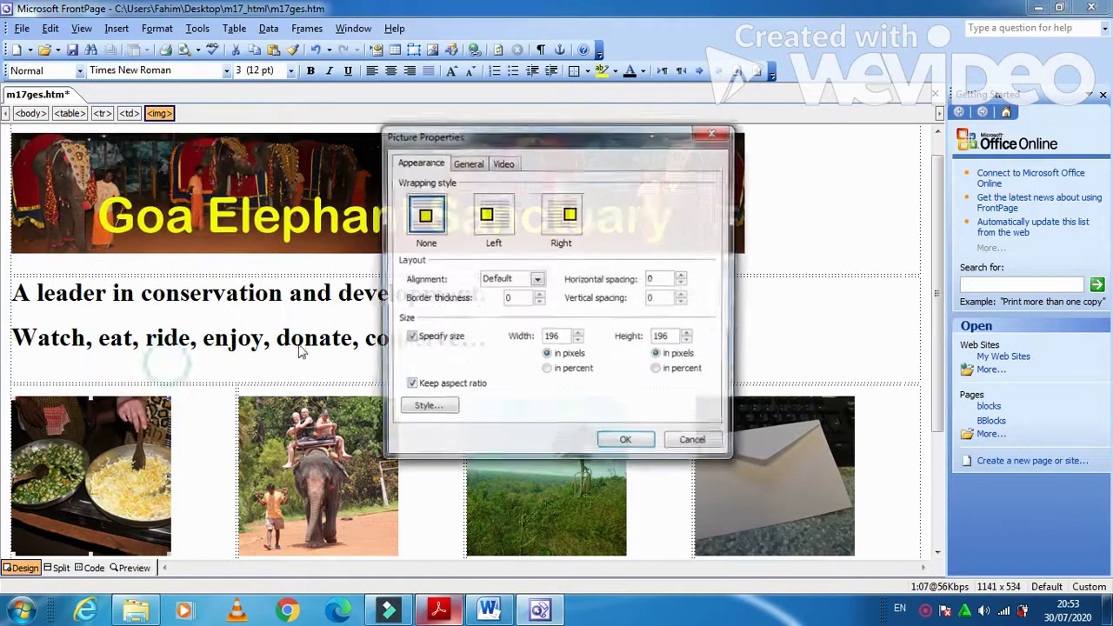
{"action": "left_click", "coordinate": [464, 162]}
{"action": "left_click", "coordinate": [517, 288]}
{"action": "key", "text": "BackSpace"}
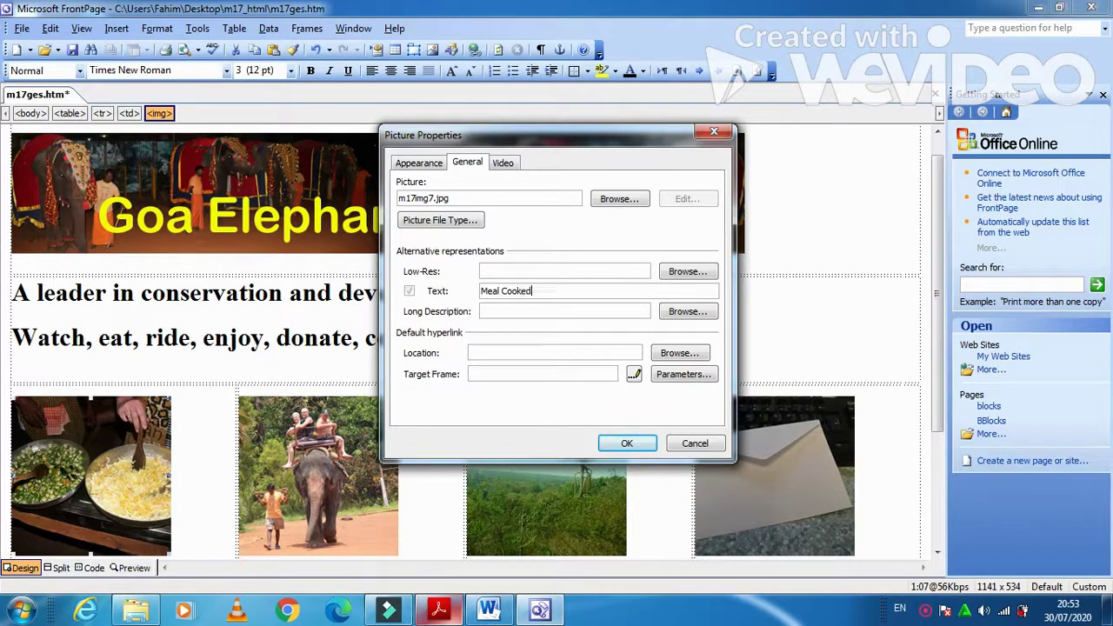
{"action": "left_click", "coordinate": [614, 443]}
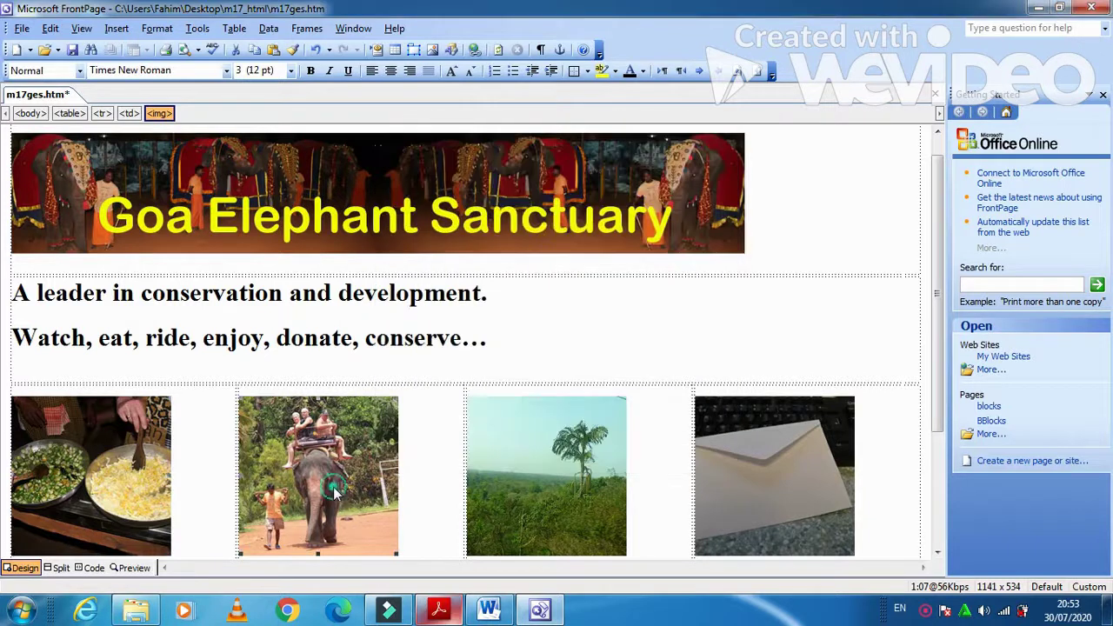
- Set the elephant picture's alternative text to 'Elephant Ride'
{"action": "right_click", "coordinate": [336, 489]}
{"action": "left_click", "coordinate": [421, 399]}
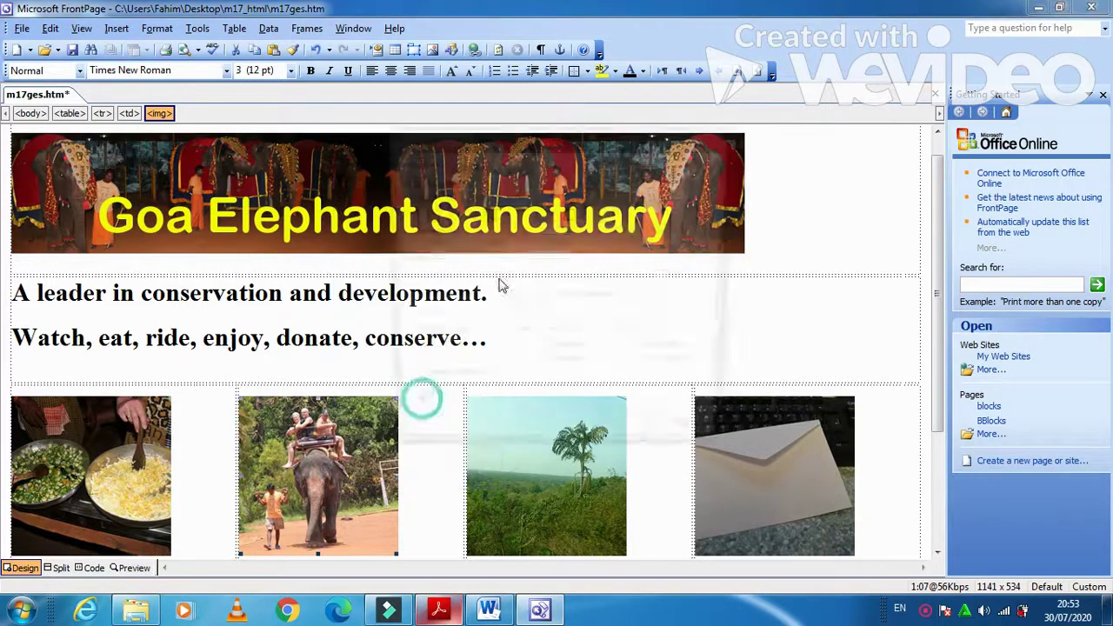
{"action": "left_click", "coordinate": [470, 163]}
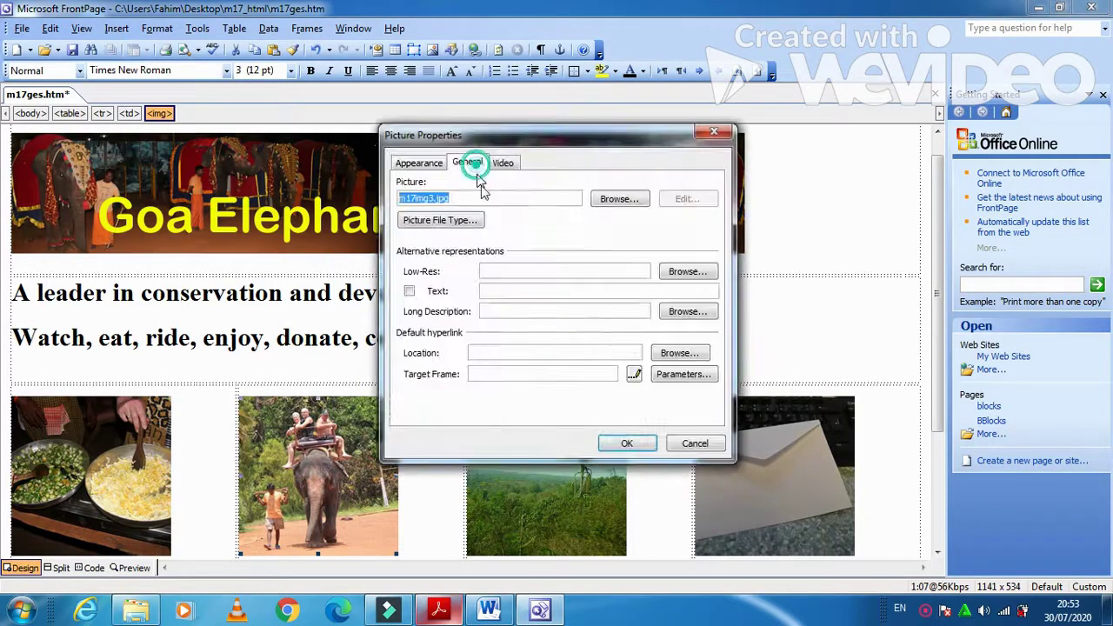
{"action": "left_click", "coordinate": [532, 290]}
{"action": "type", "text": "Elephant"}
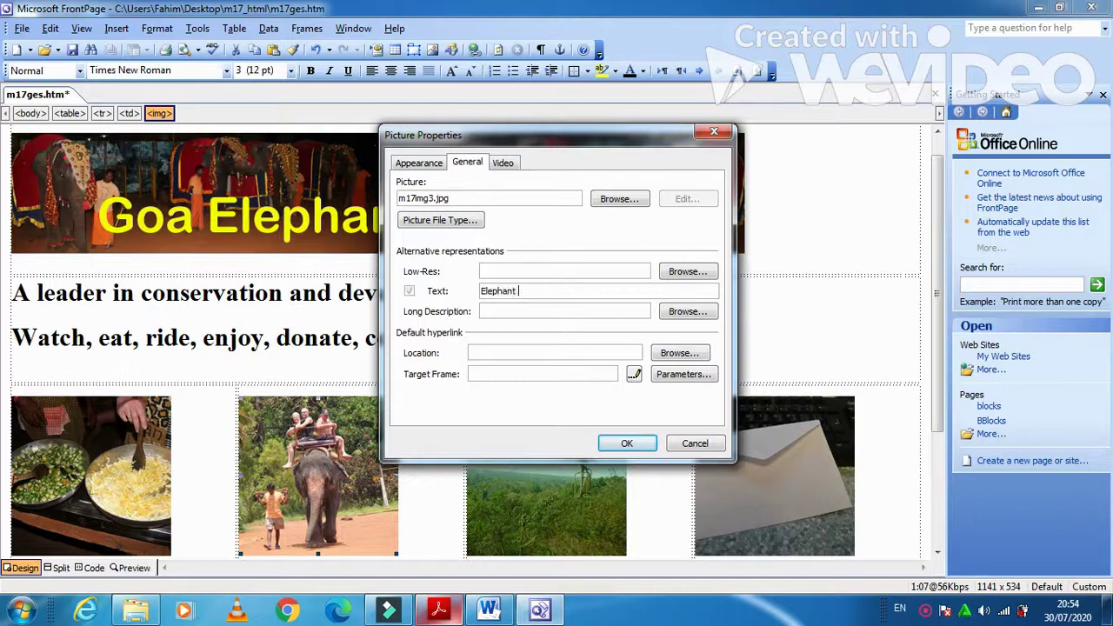
{"action": "type", "text": "Ride"}
{"action": "left_click", "coordinate": [616, 444]}
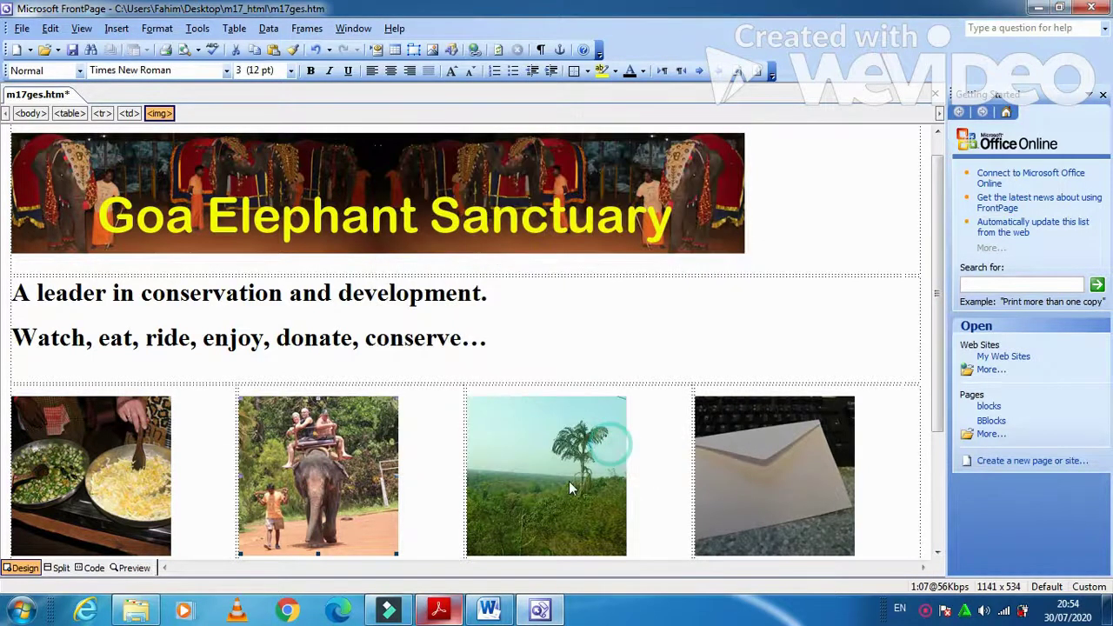
- Give the jungle picture its alternative text
{"action": "right_click", "coordinate": [566, 485]}
{"action": "left_click", "coordinate": [638, 388]}
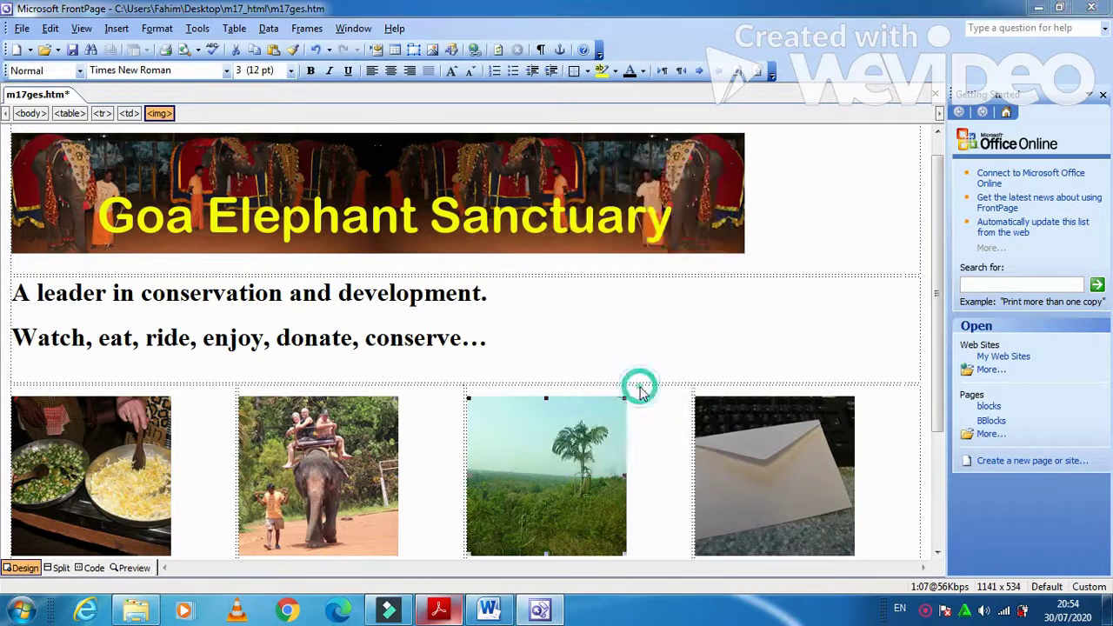
{"action": "left_click", "coordinate": [470, 164]}
{"action": "left_click", "coordinate": [502, 291]}
{"action": "type", "text": "JK"}
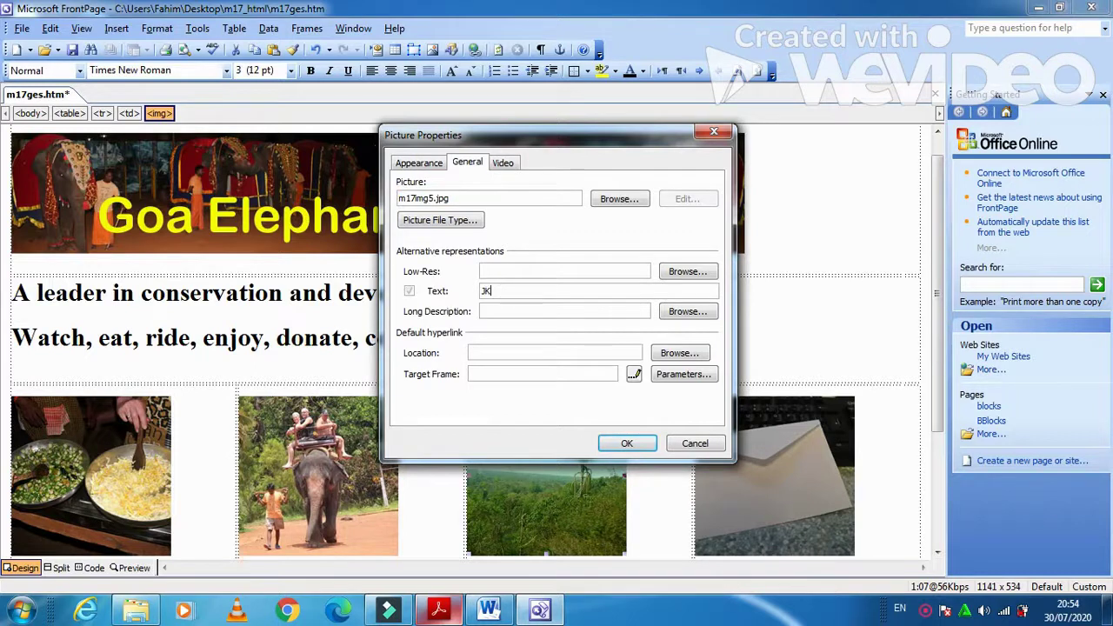
{"action": "type", "text": "u"}
{"action": "left_click", "coordinate": [614, 443]}
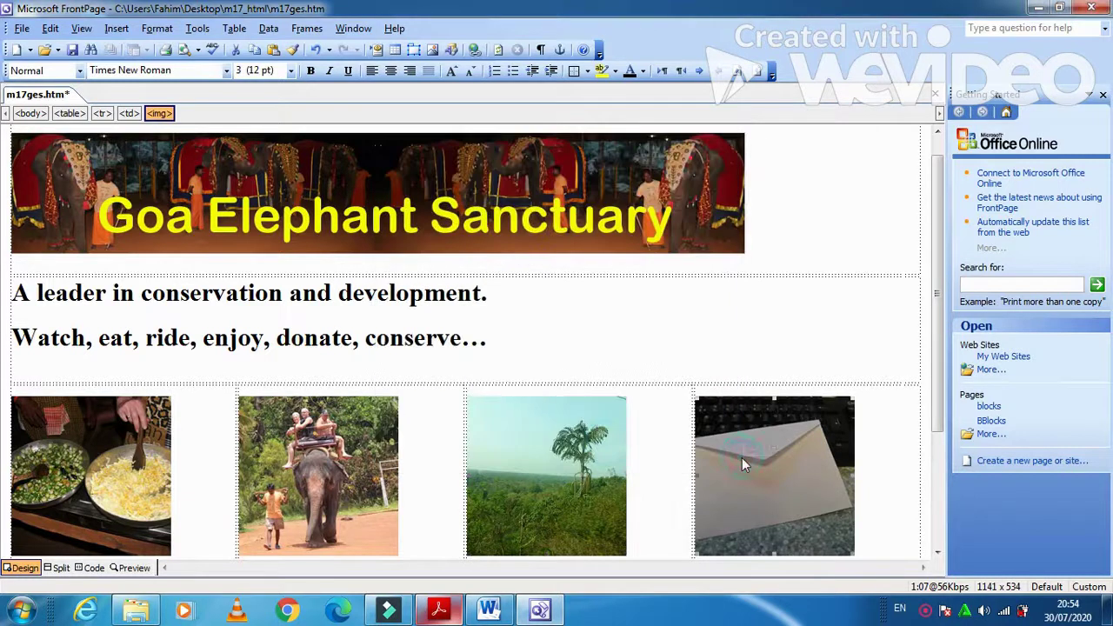
- Set the envelope picture's alternative text to 'An envelope'
{"action": "right_click", "coordinate": [742, 465]}
{"action": "left_click", "coordinate": [816, 371]}
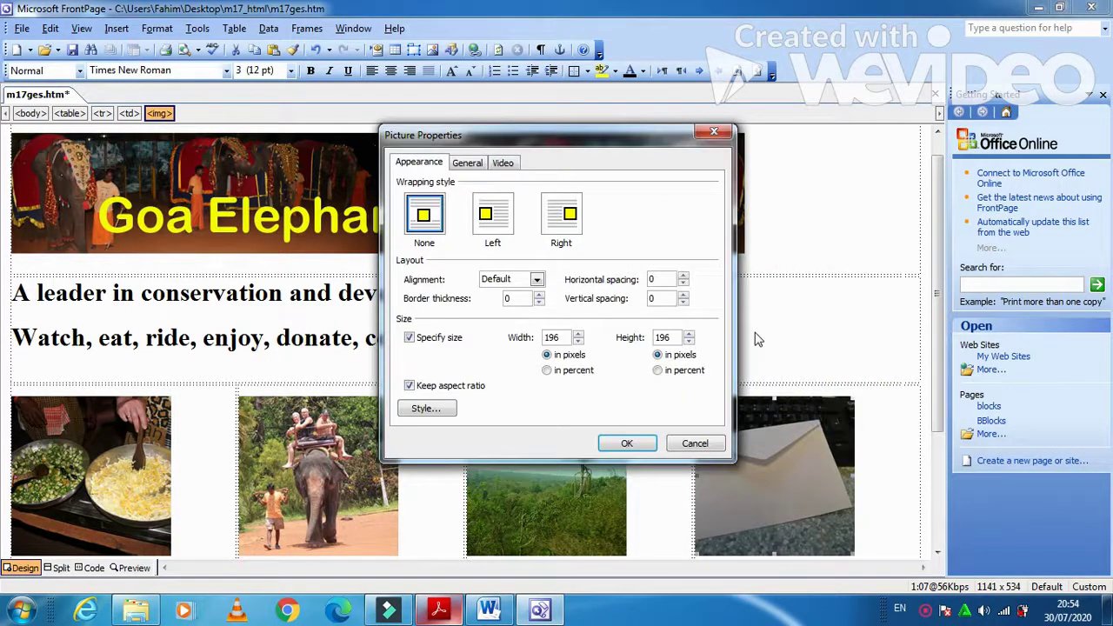
{"action": "left_click", "coordinate": [473, 166]}
{"action": "left_click", "coordinate": [516, 292]}
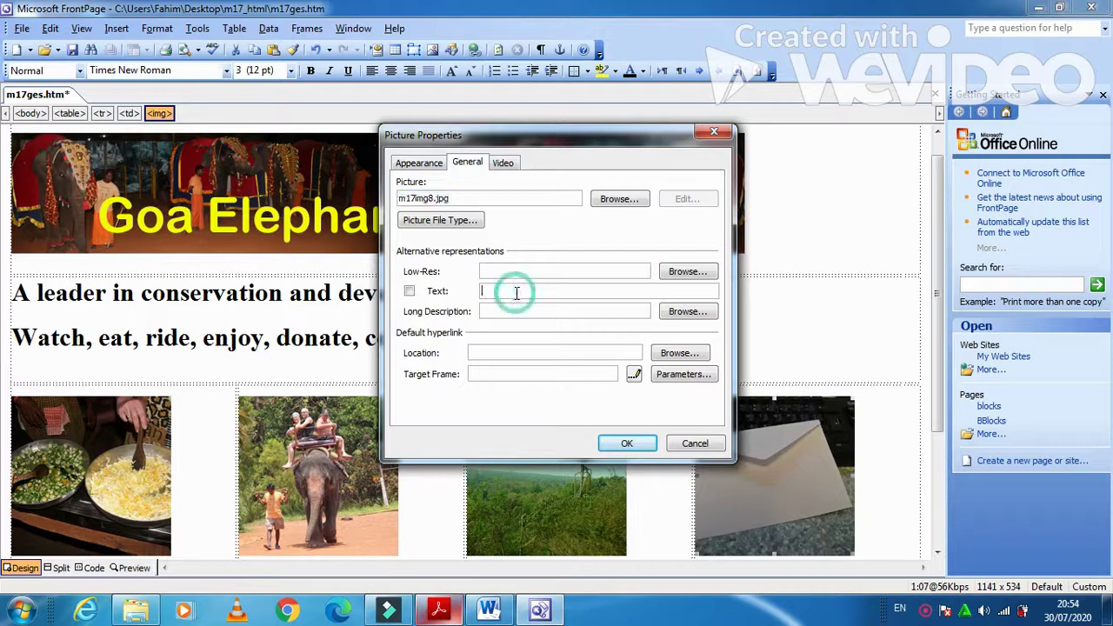
{"action": "type", "text": "AN envolpe"}
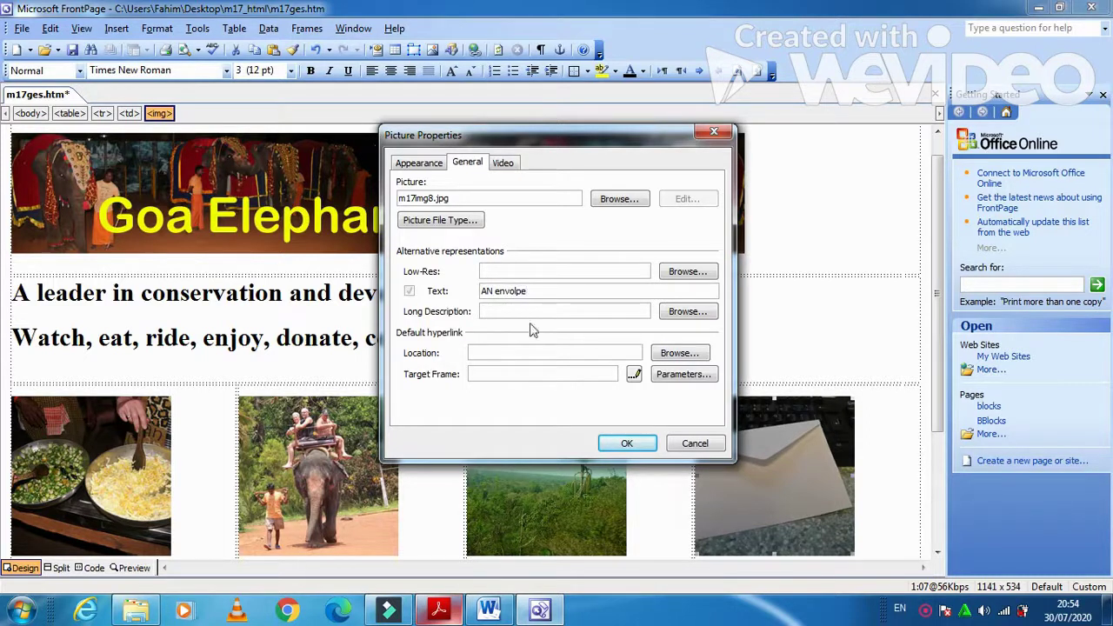
{"action": "double_click", "coordinate": [491, 291]}
{"action": "type", "text": "n"}
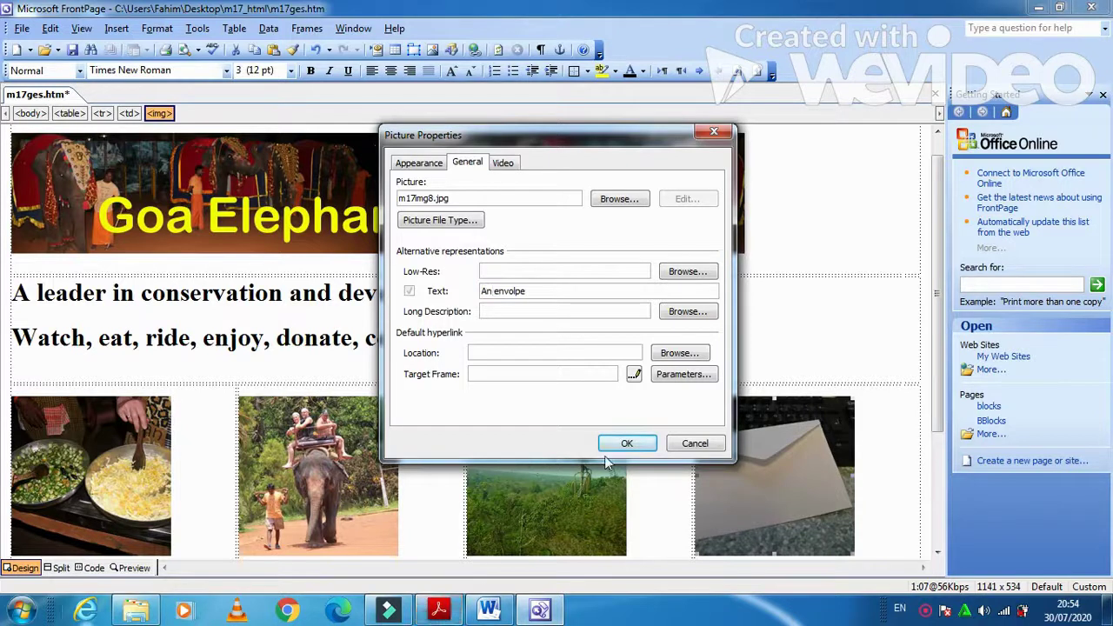
{"action": "left_click", "coordinate": [628, 445]}
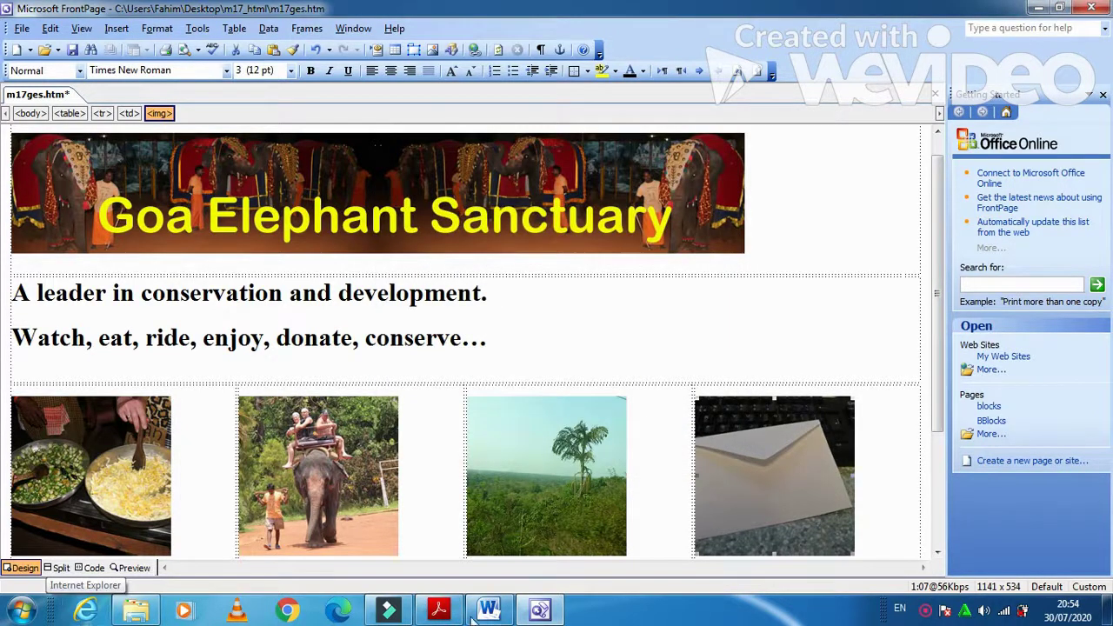
- Copy 'Local cooking' from the exam paper into cell G
{"action": "left_click", "coordinate": [438, 610]}
{"action": "scroll", "coordinate": [329, 411], "scroll_direction": "down", "scroll_amount": 2}
{"action": "scroll", "coordinate": [326, 412], "scroll_direction": "down", "scroll_amount": 5}
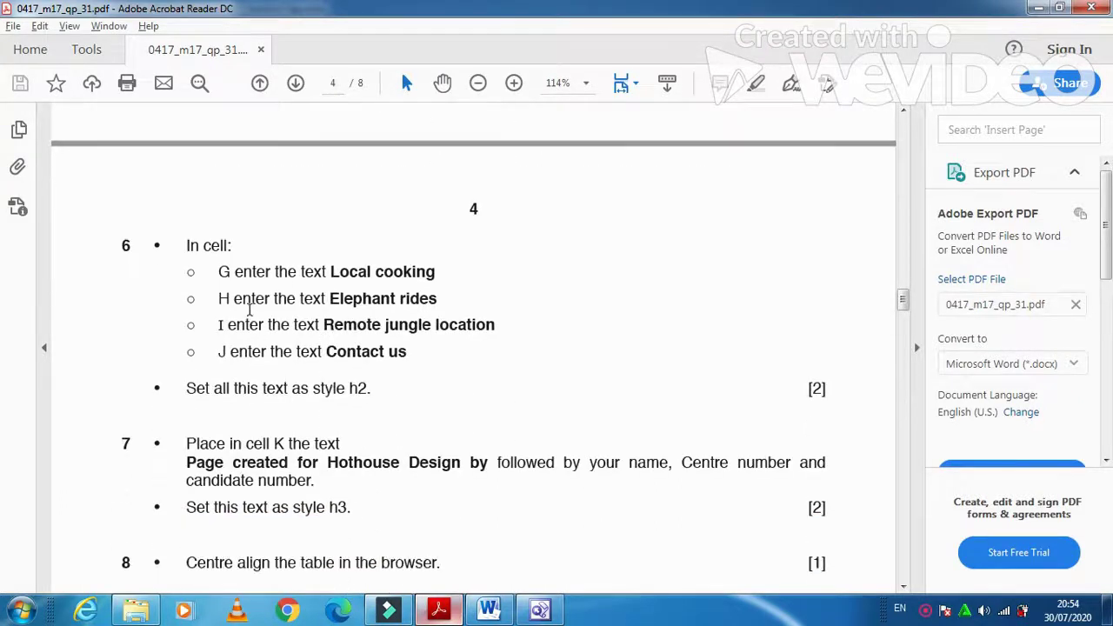
{"action": "left_click_drag", "start_coordinate": [331, 272], "coordinate": [435, 272]}
{"action": "key", "text": "ctrl+c"}
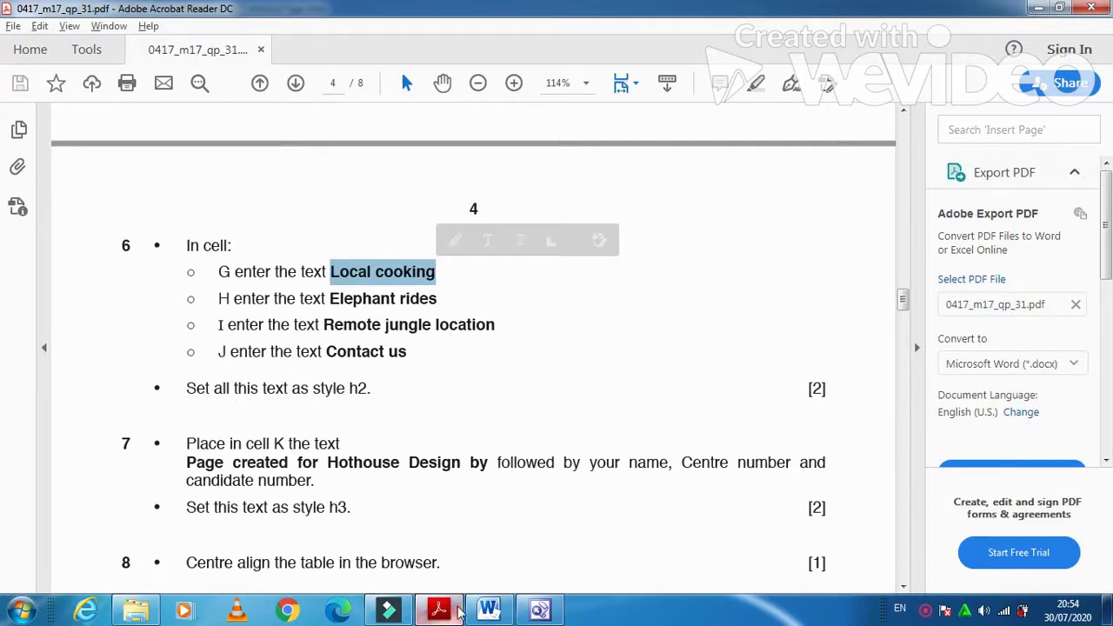
{"action": "left_click", "coordinate": [389, 610]}
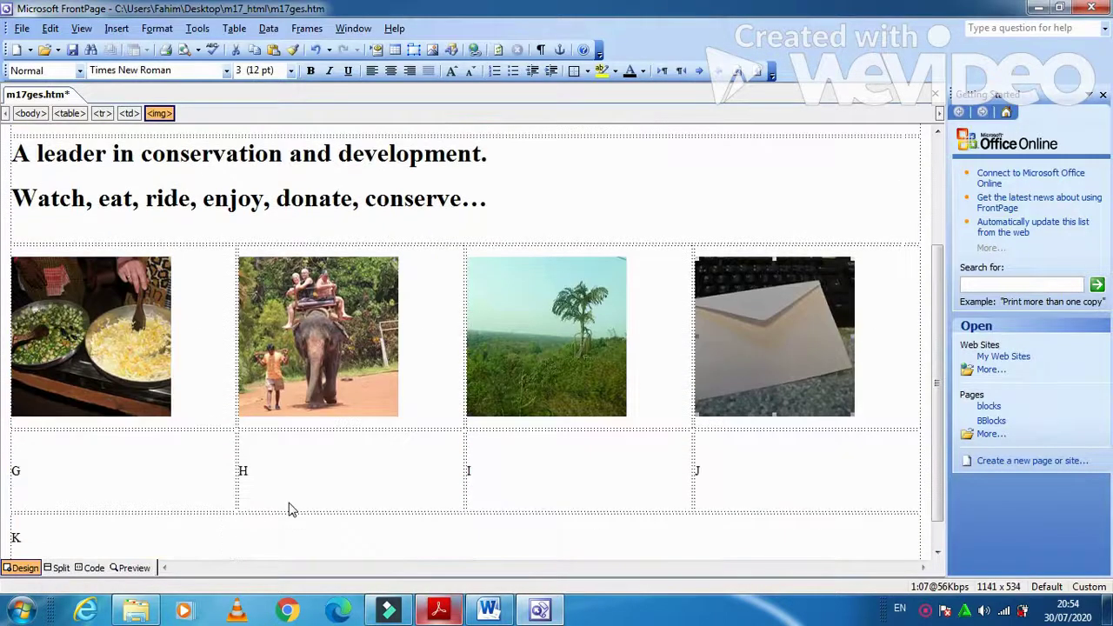
{"action": "scroll", "coordinate": [291, 510], "scroll_direction": "down", "scroll_amount": 1}
{"action": "left_click", "coordinate": [144, 457]}
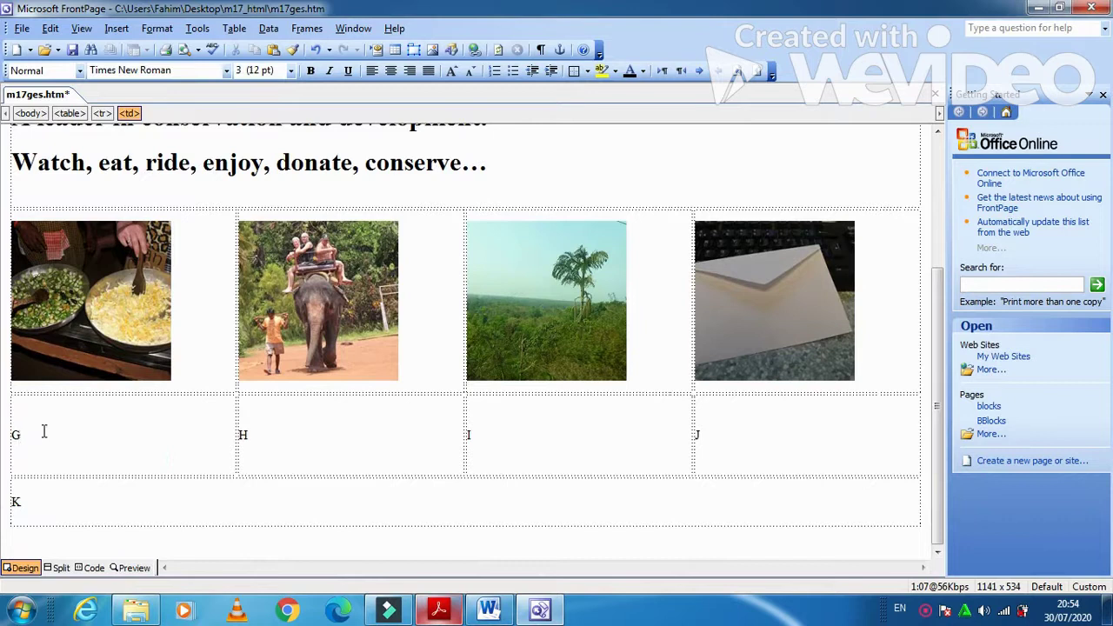
{"action": "key", "text": "ctrl+v"}
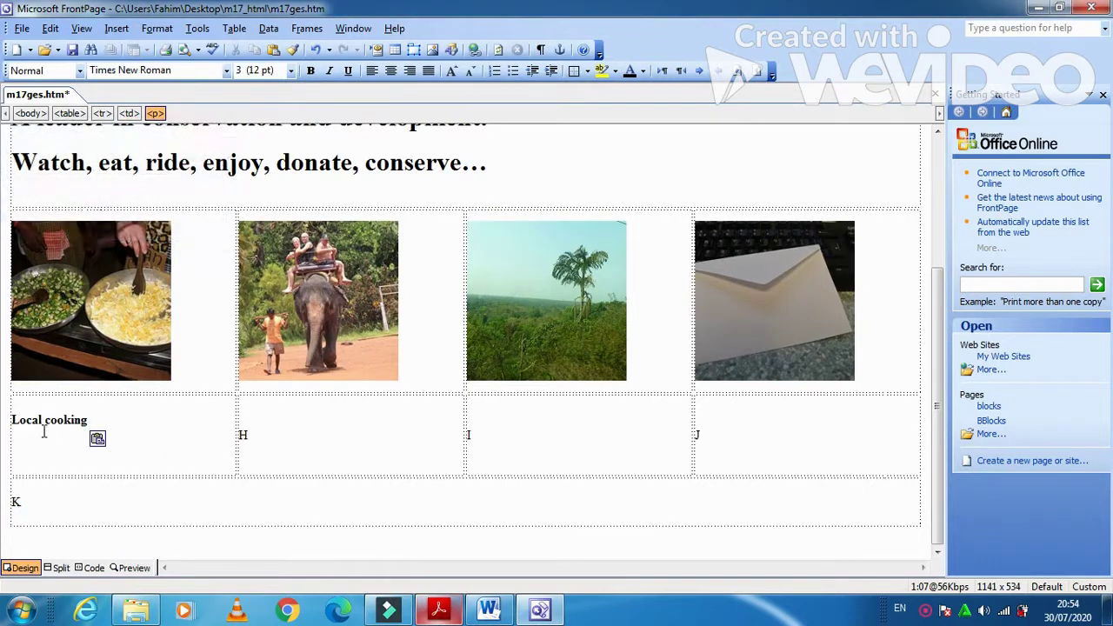
- Copy 'Elephant rides' from the exam paper into cell H
{"action": "key", "text": "alt+Tab"}
{"action": "key", "text": "alt+Tab"}
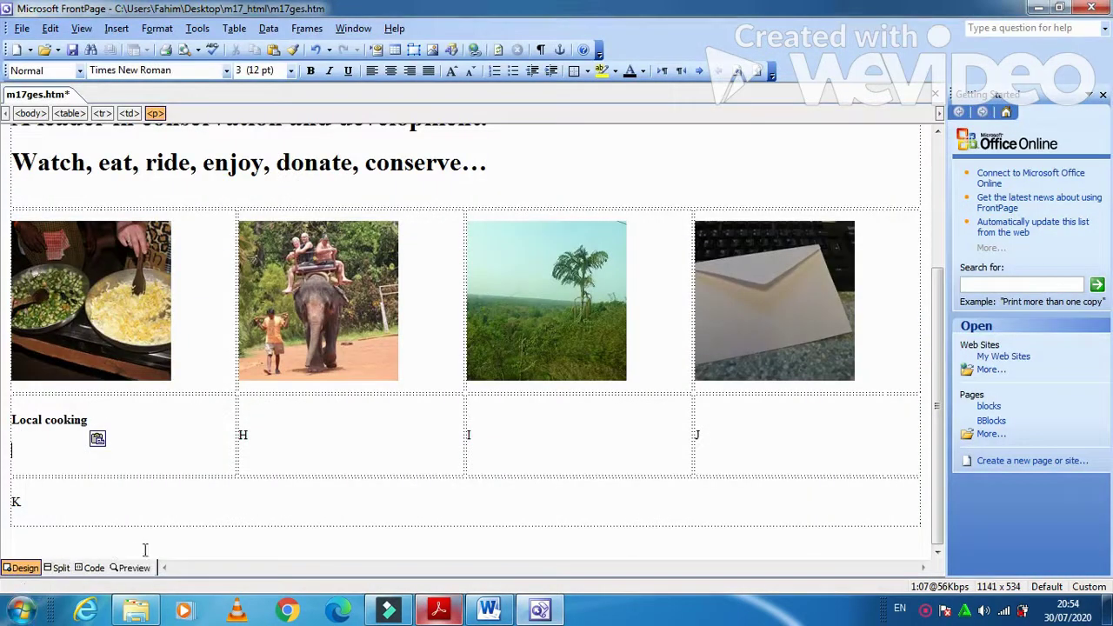
{"action": "key", "text": "alt+Tab"}
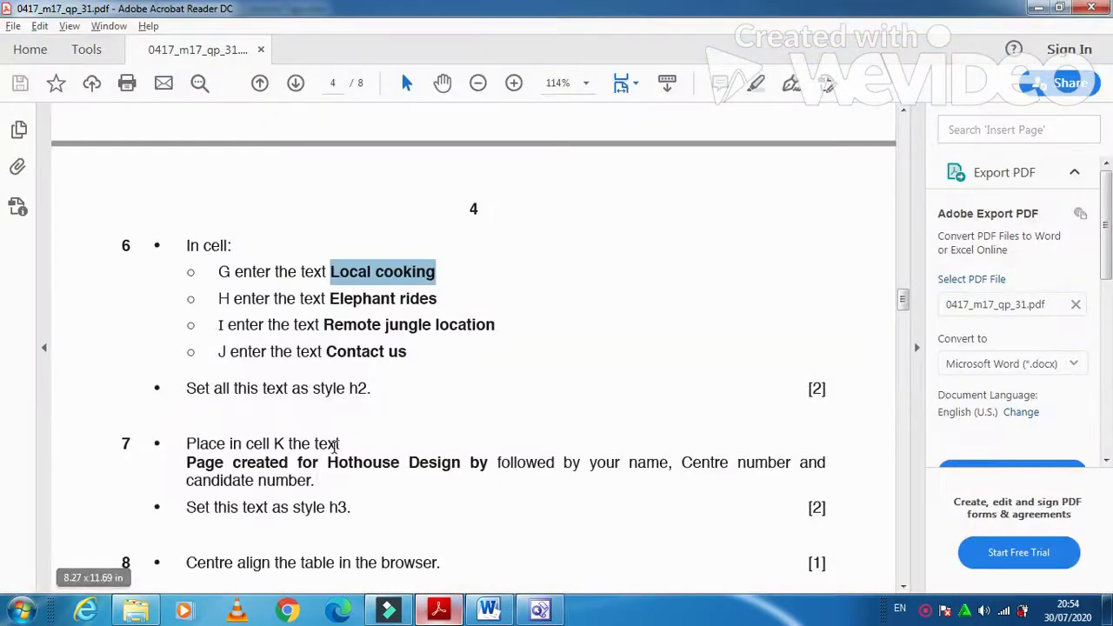
{"action": "left_click_drag", "start_coordinate": [439, 300], "coordinate": [303, 300]}
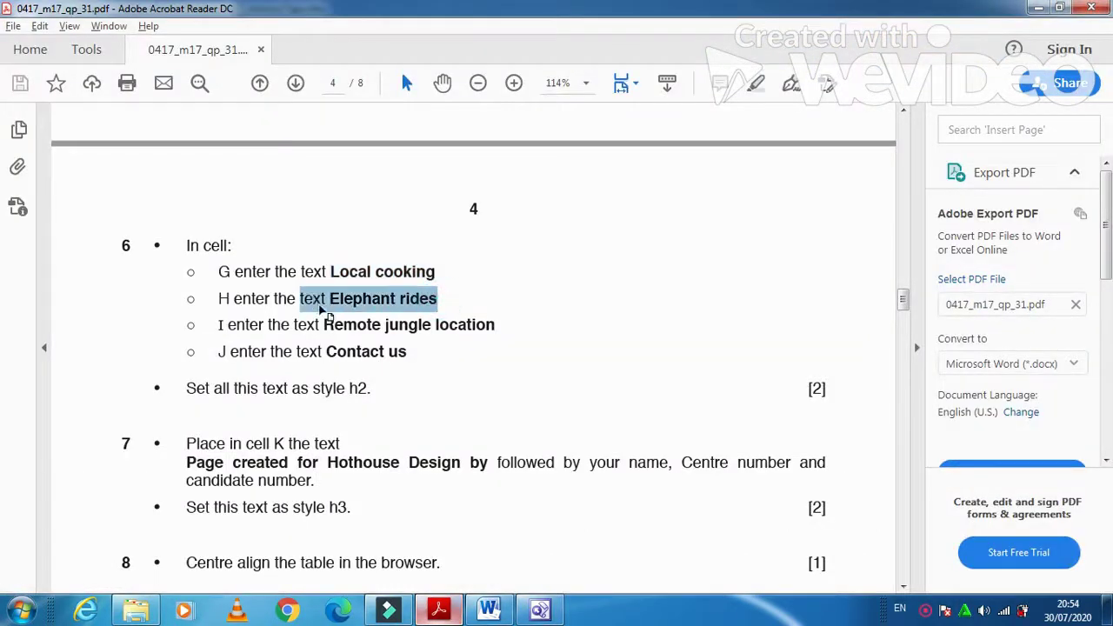
{"action": "left_click", "coordinate": [393, 300]}
{"action": "left_click_drag", "start_coordinate": [442, 300], "coordinate": [330, 299]}
{"action": "key", "text": "ctrl+c"}
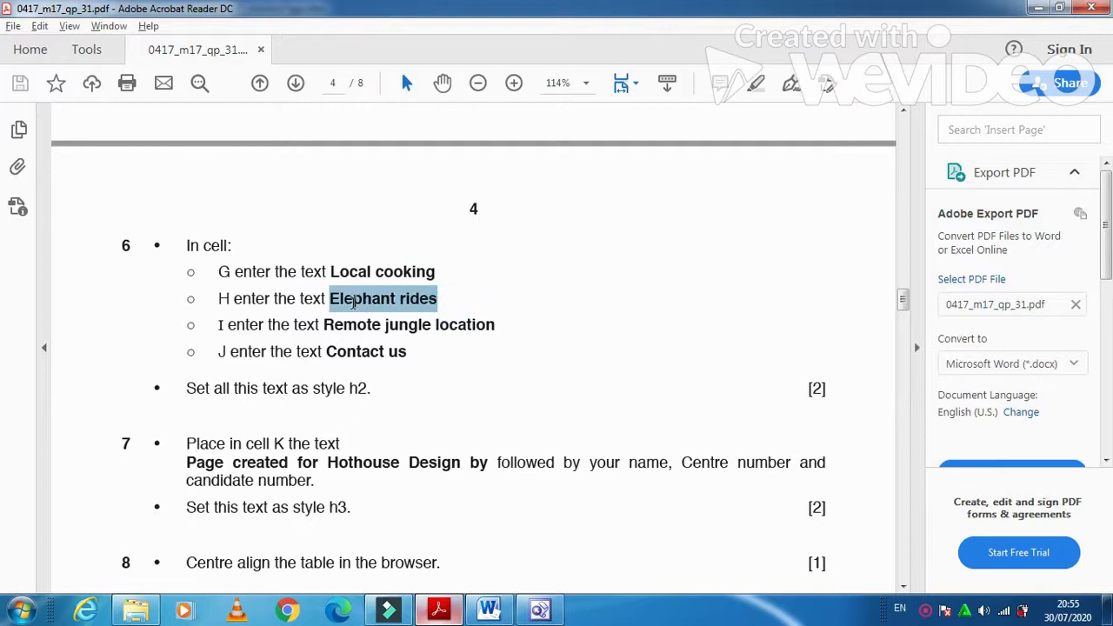
{"action": "key", "text": "alt+Tab"}
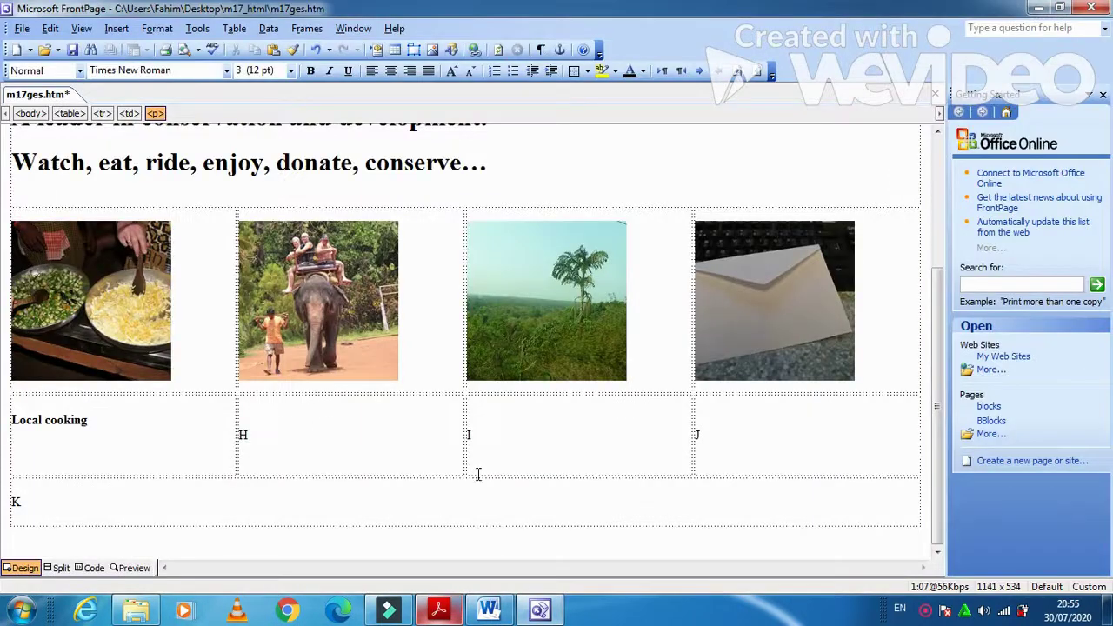
{"action": "left_click", "coordinate": [287, 428]}
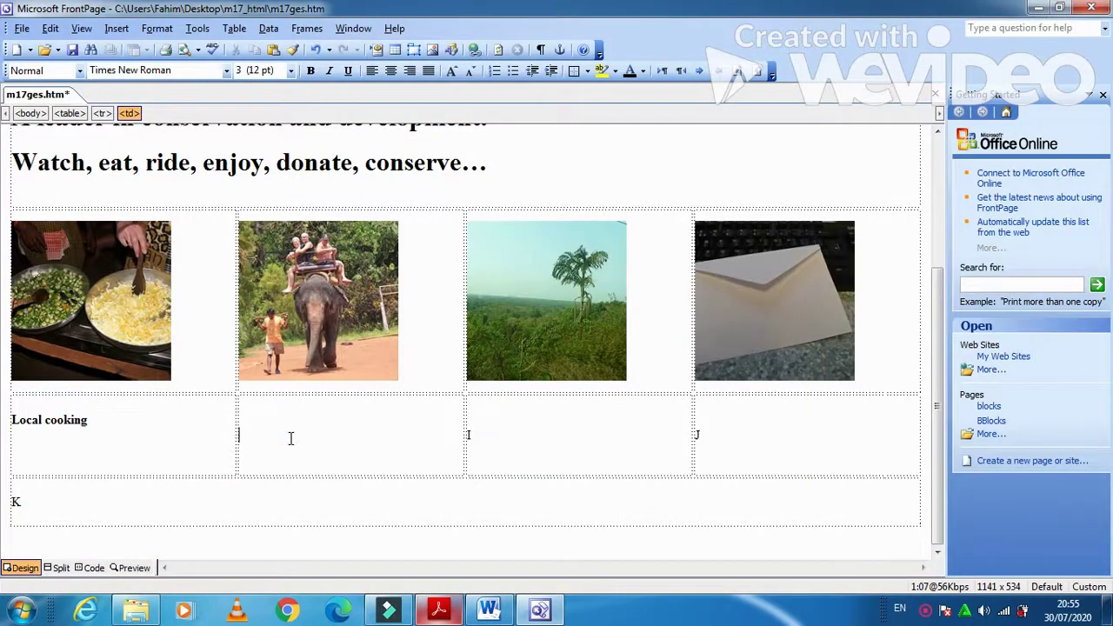
{"action": "key", "text": "ctrl+v"}
- Copy 'Remote jungle location' from the exam paper into cell I
{"action": "left_click", "coordinate": [550, 433]}
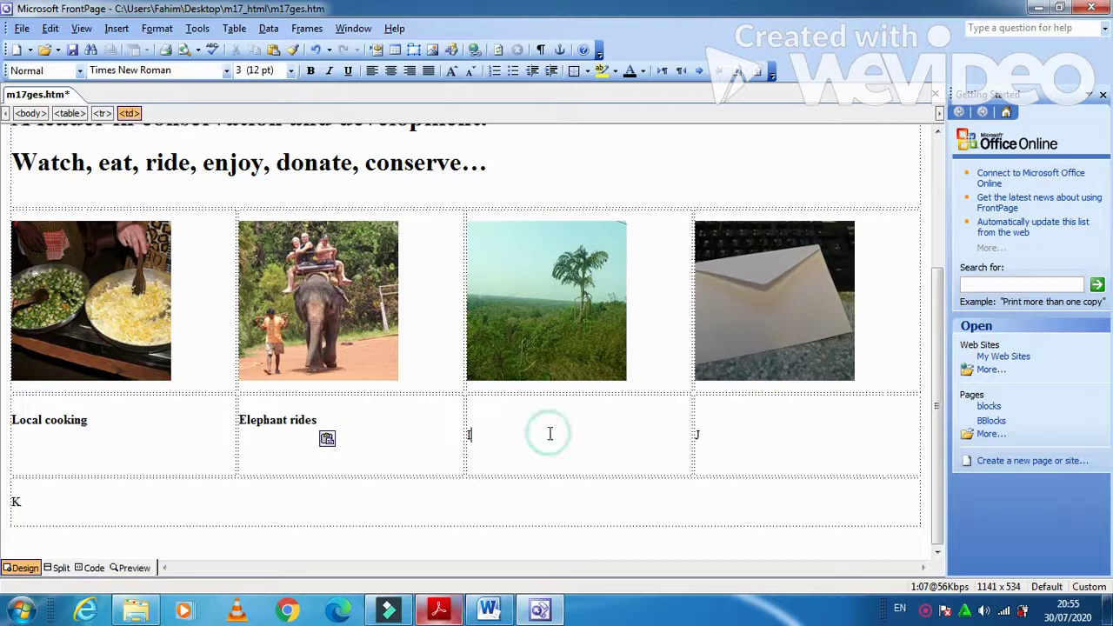
{"action": "key", "text": "alt+Tab"}
{"action": "left_click_drag", "start_coordinate": [497, 327], "coordinate": [323, 327]}
{"action": "key", "text": "ctrl+c"}
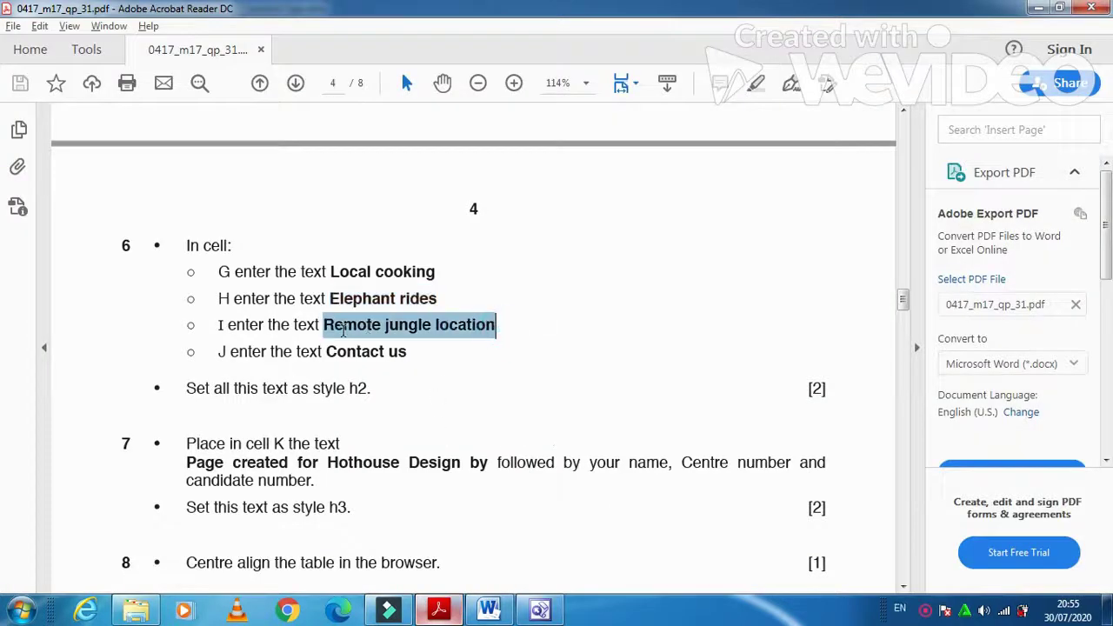
{"action": "key", "text": "alt+Tab"}
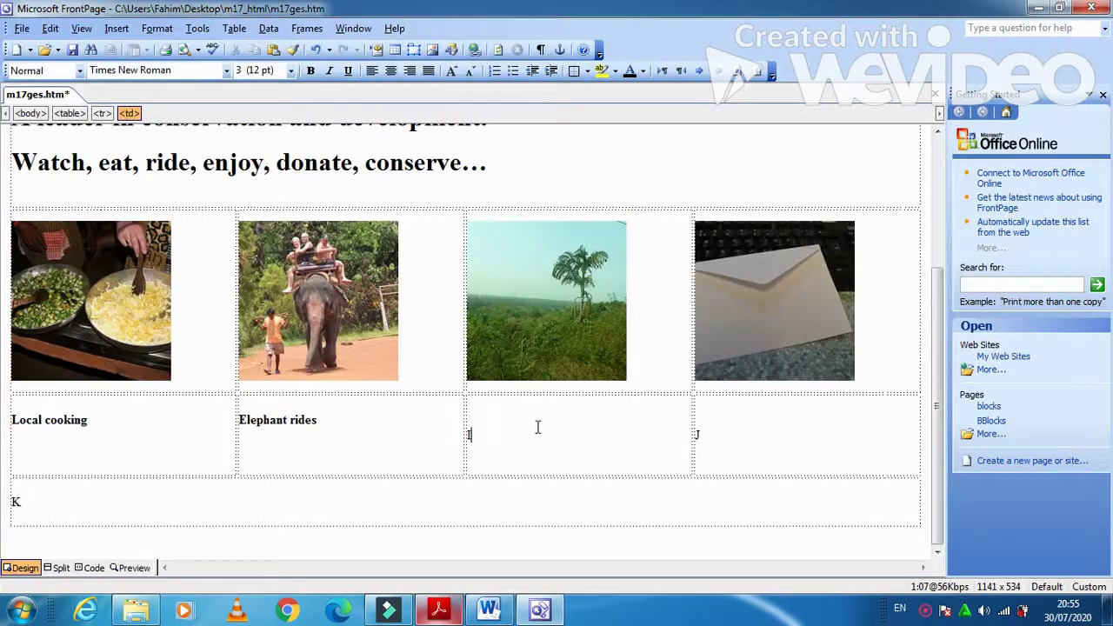
{"action": "key", "text": "ctrl+v"}
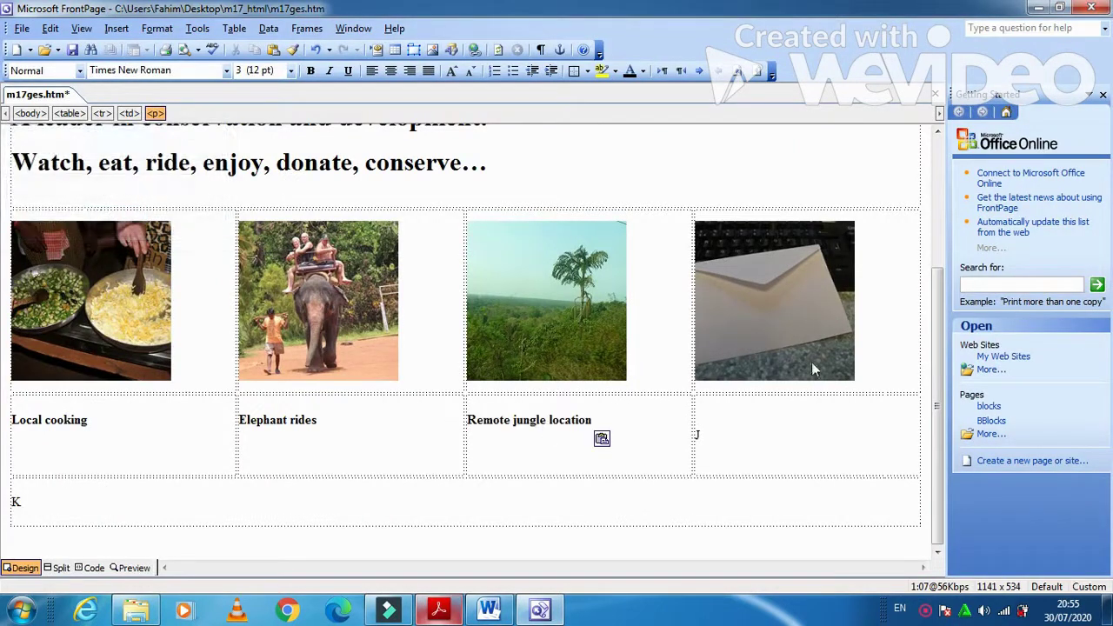
- Copy 'Contact us' from the exam paper for cell J
{"action": "left_click", "coordinate": [721, 442]}
{"action": "key", "text": "alt+Tab"}
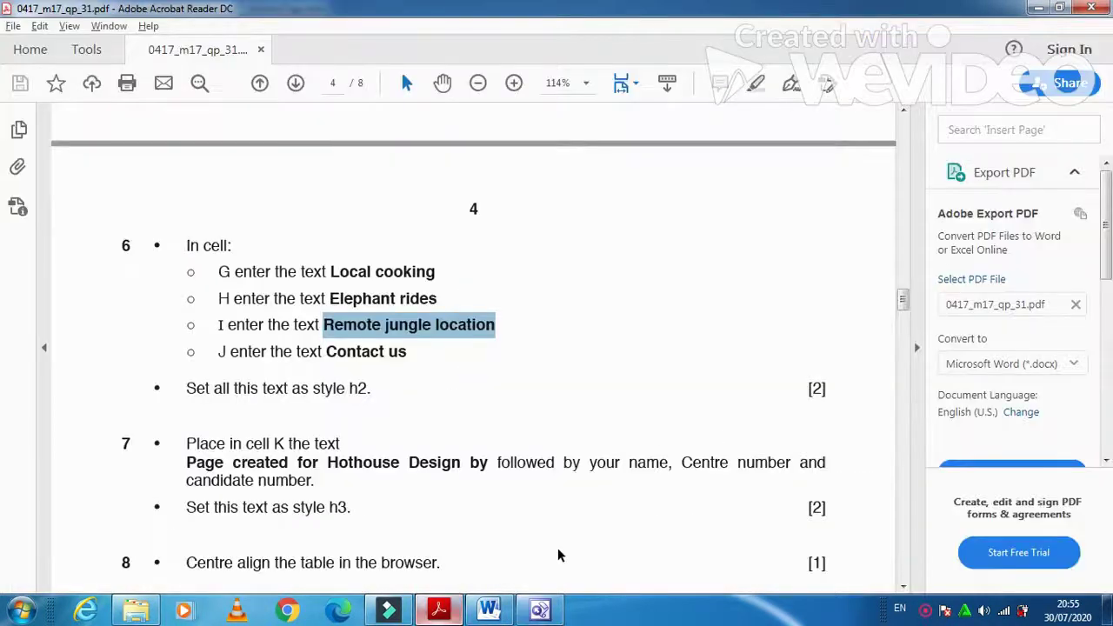
{"action": "left_click_drag", "start_coordinate": [417, 355], "coordinate": [327, 353]}
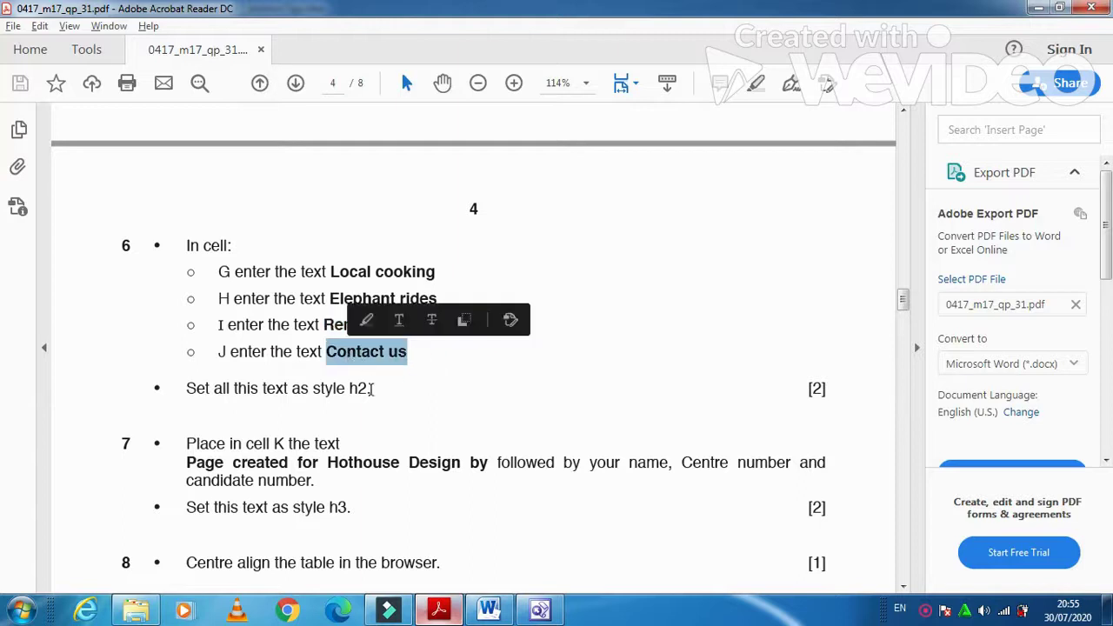
{"action": "key", "text": "ctrl+c"}
{"action": "key", "text": "alt+Tab"}
- Paste 'Contact us' into cell J
{"action": "key", "text": "ctrl+v"}
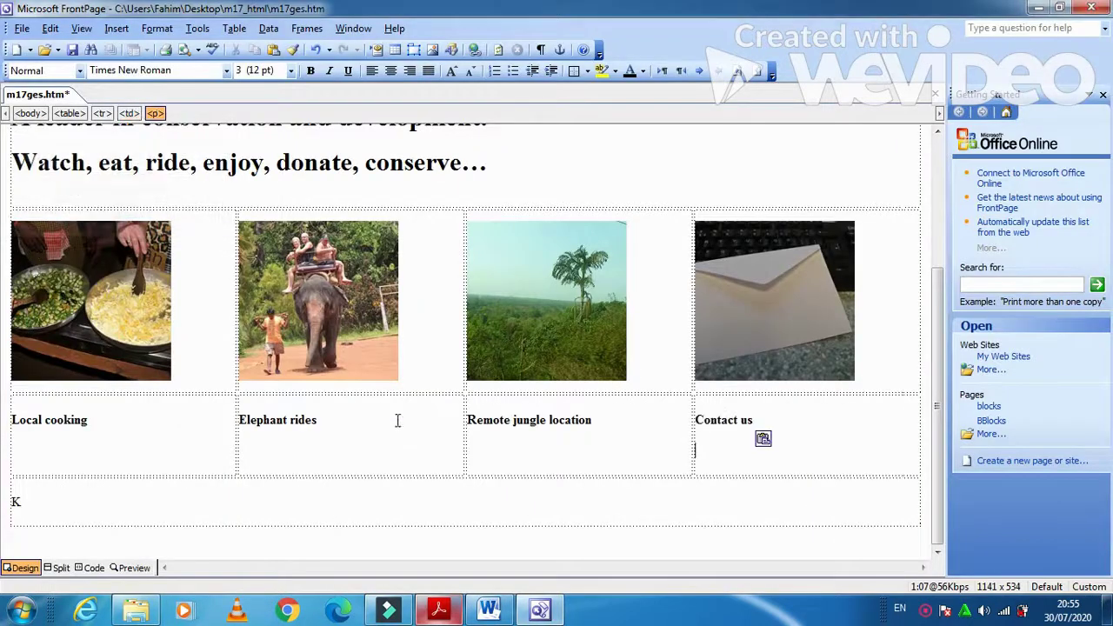
{"action": "key", "text": "alt+Tab"}
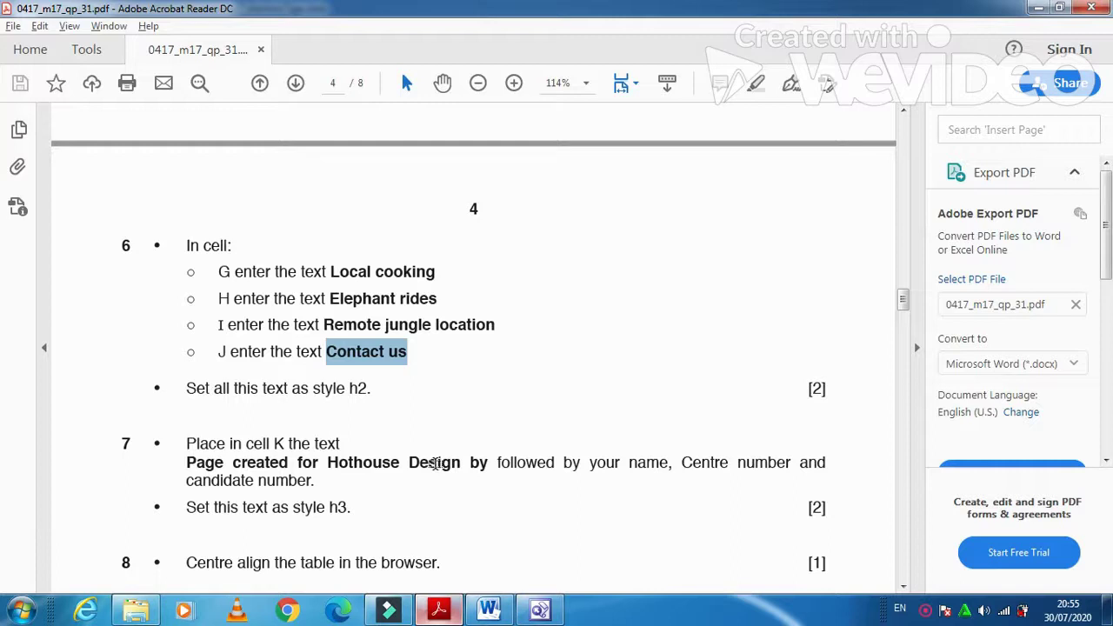
{"action": "key", "text": "alt+Tab"}
- Format the four caption cells G to J as Heading 2
{"action": "left_click_drag", "start_coordinate": [803, 427], "coordinate": [87, 435]}
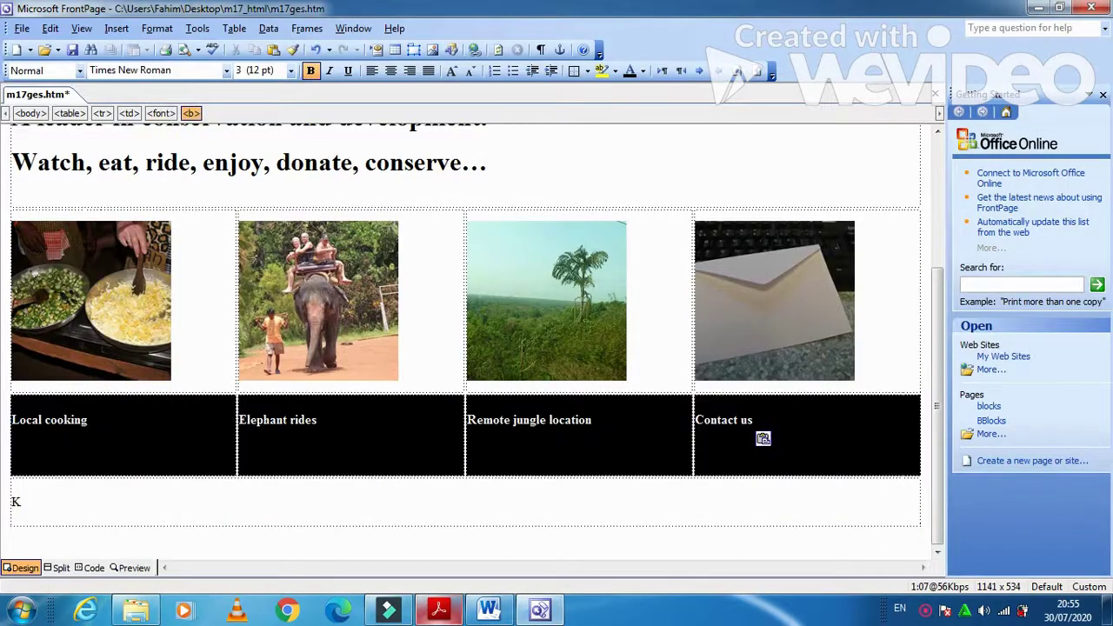
{"action": "left_click", "coordinate": [79, 71]}
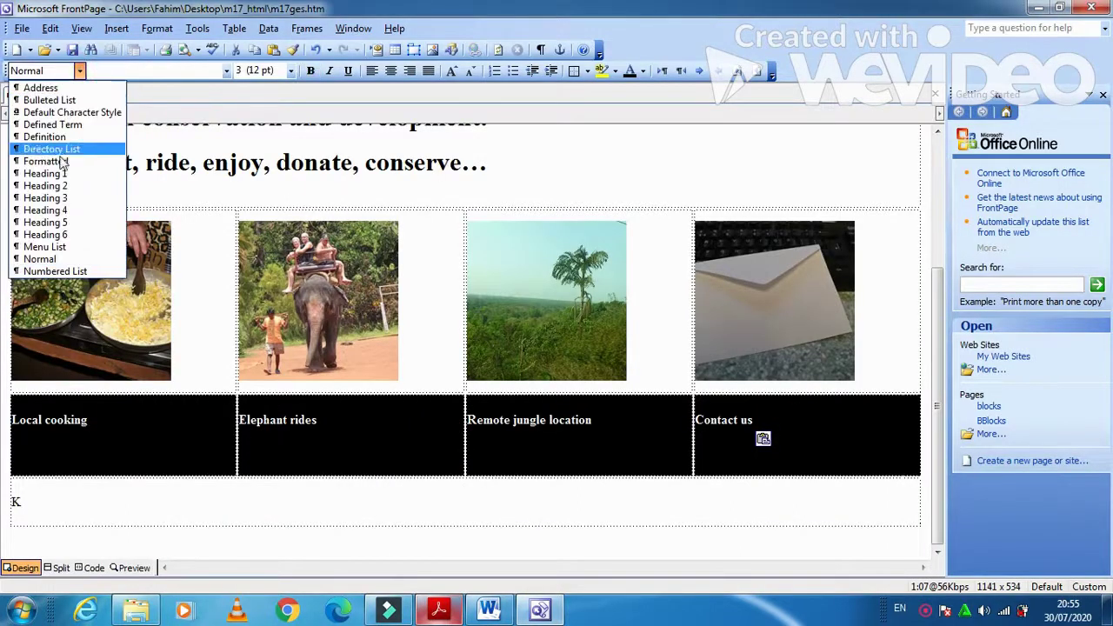
{"action": "left_click", "coordinate": [64, 186]}
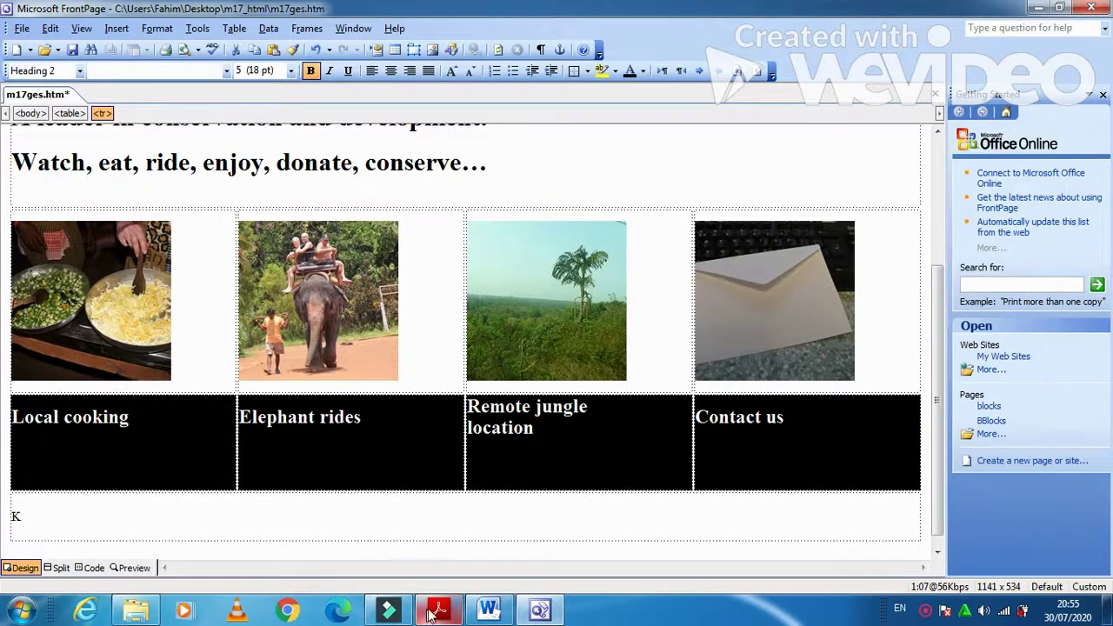
- Select the footer credit text in the exam paper
{"action": "left_click", "coordinate": [435, 611]}
{"action": "scroll", "coordinate": [344, 484], "scroll_direction": "down", "scroll_amount": 3}
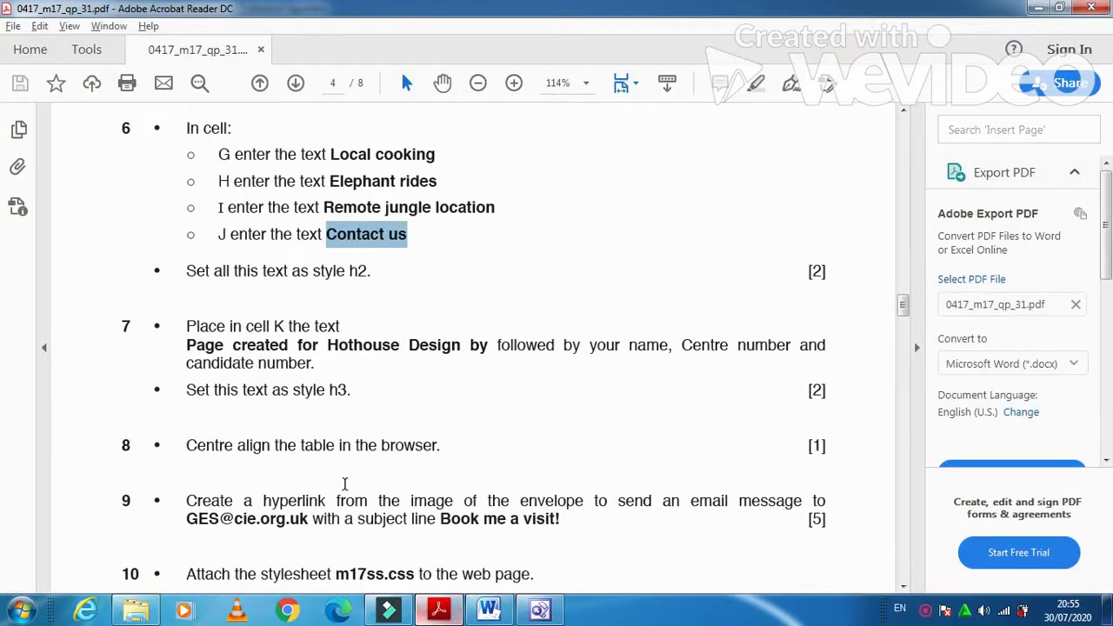
{"action": "scroll", "coordinate": [344, 483], "scroll_direction": "down", "scroll_amount": 2}
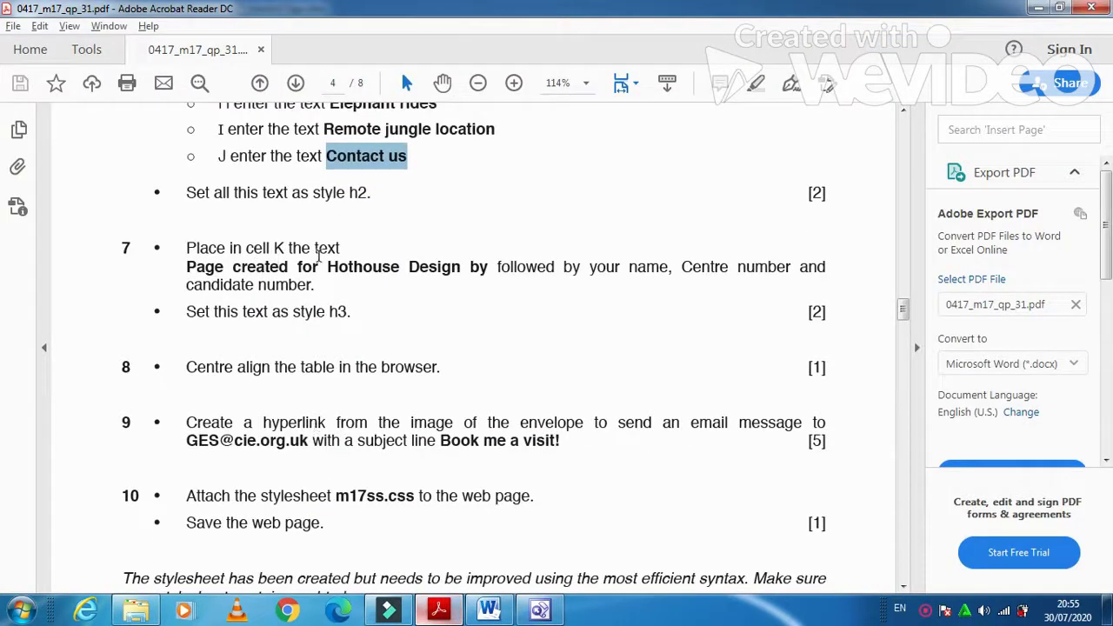
{"action": "left_click_drag", "start_coordinate": [186, 267], "coordinate": [483, 285]}
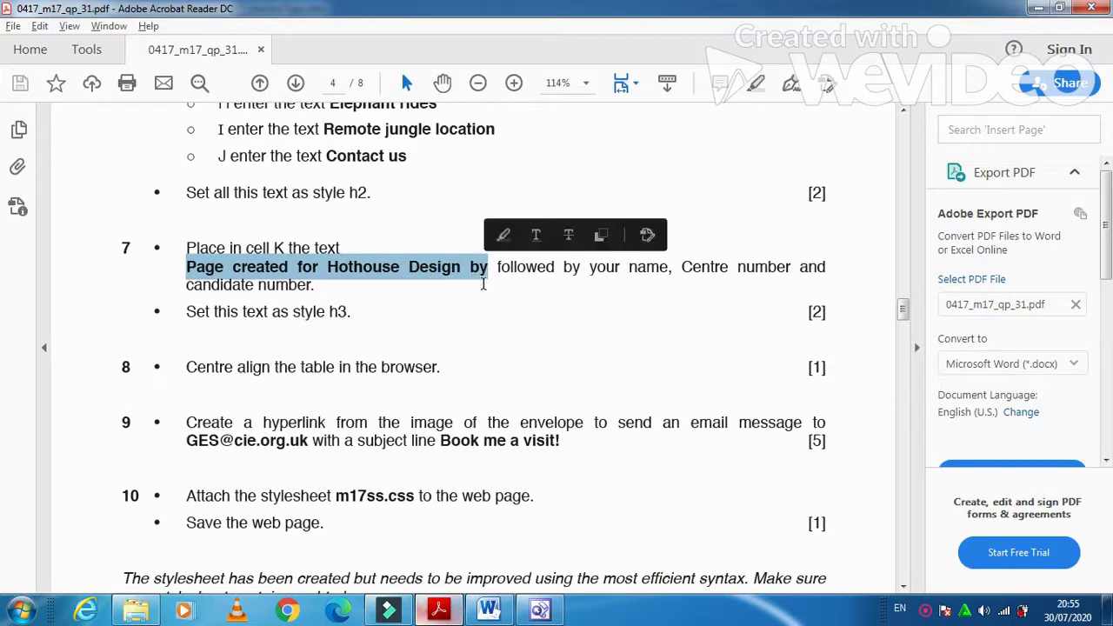
- Replace the K placeholder with 'Page created for Hothouse Design by' plus the candidate's name and numbers
{"action": "key", "text": "alt+Tab"}
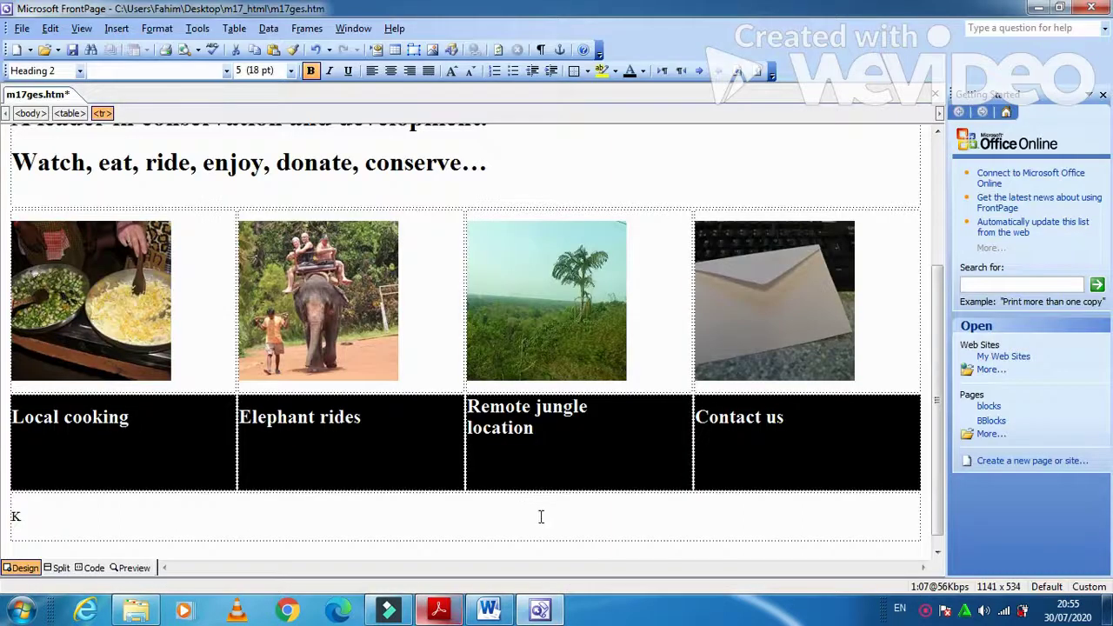
{"action": "scroll", "coordinate": [538, 512], "scroll_direction": "down", "scroll_amount": 1}
{"action": "left_click", "coordinate": [426, 503]}
{"action": "key", "text": "BackSpace"}
{"action": "key", "text": "ctrl+v"}
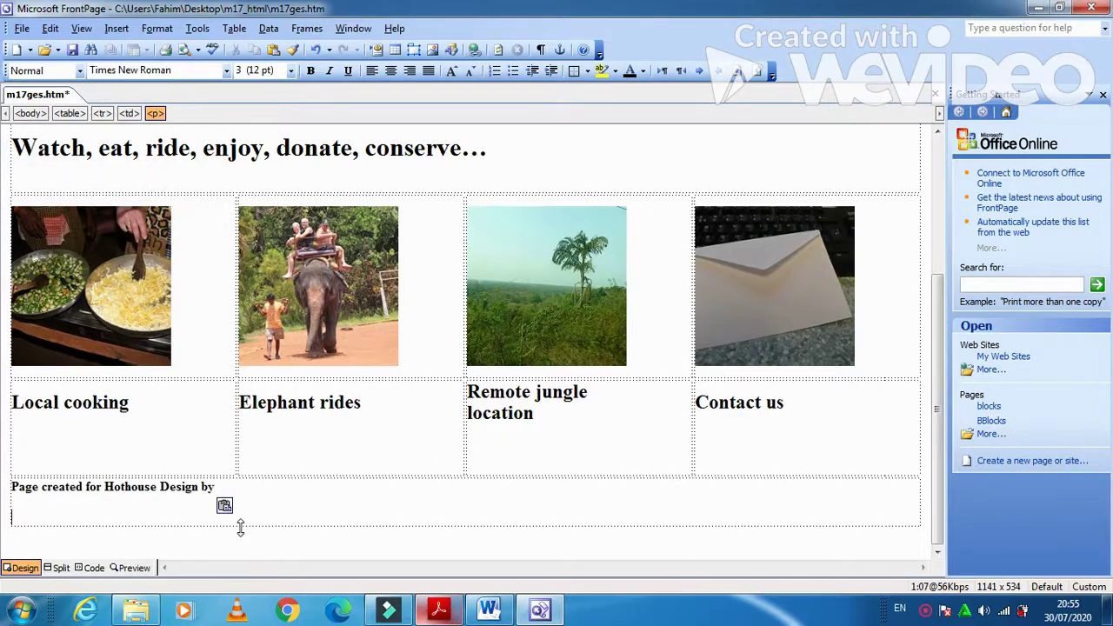
{"action": "key", "text": "alt+Tab"}
{"action": "key", "text": "alt+Tab"}
{"action": "key", "text": "BackSpace"}
{"action": "type", "text": "Fahim OM0"}
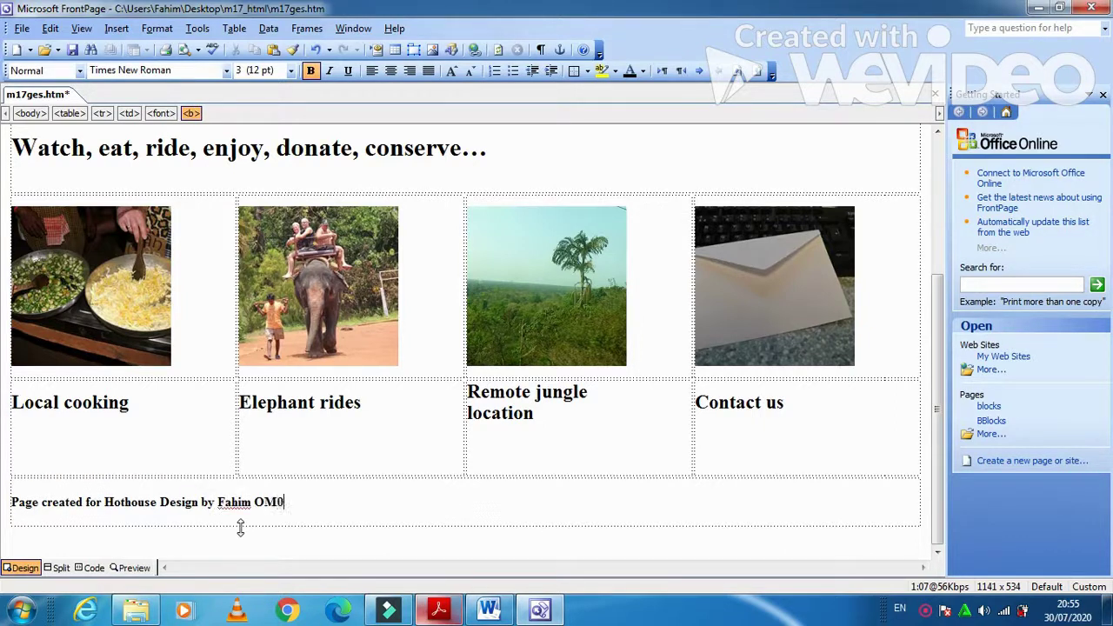
- Style the whole footer credit line as Heading 3
{"action": "key", "text": "alt+Tab"}
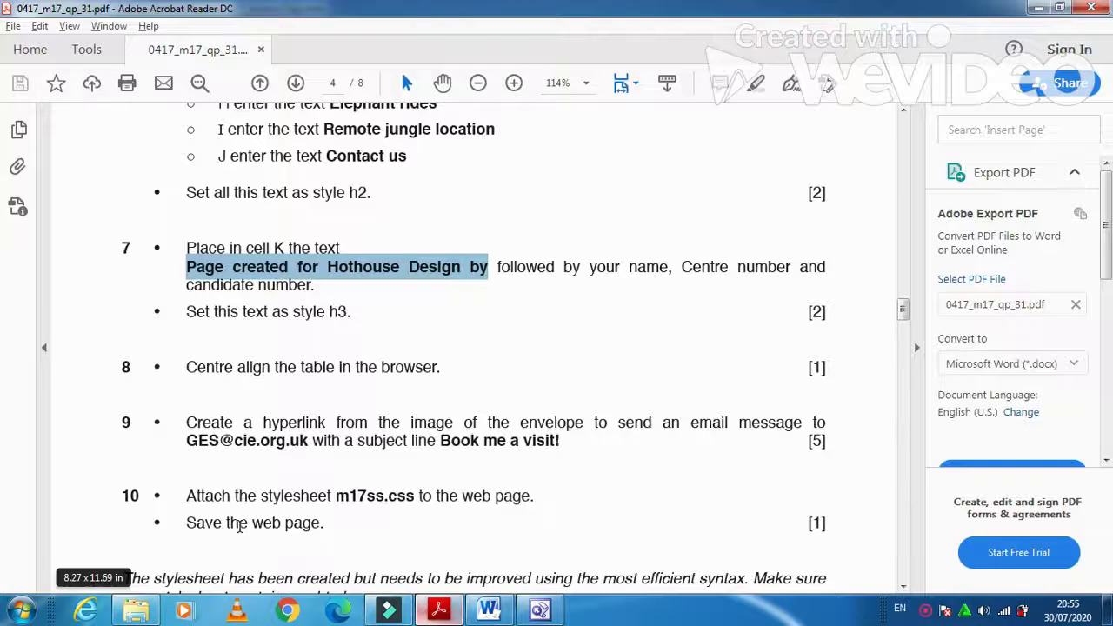
{"action": "key", "text": "alt+Tab"}
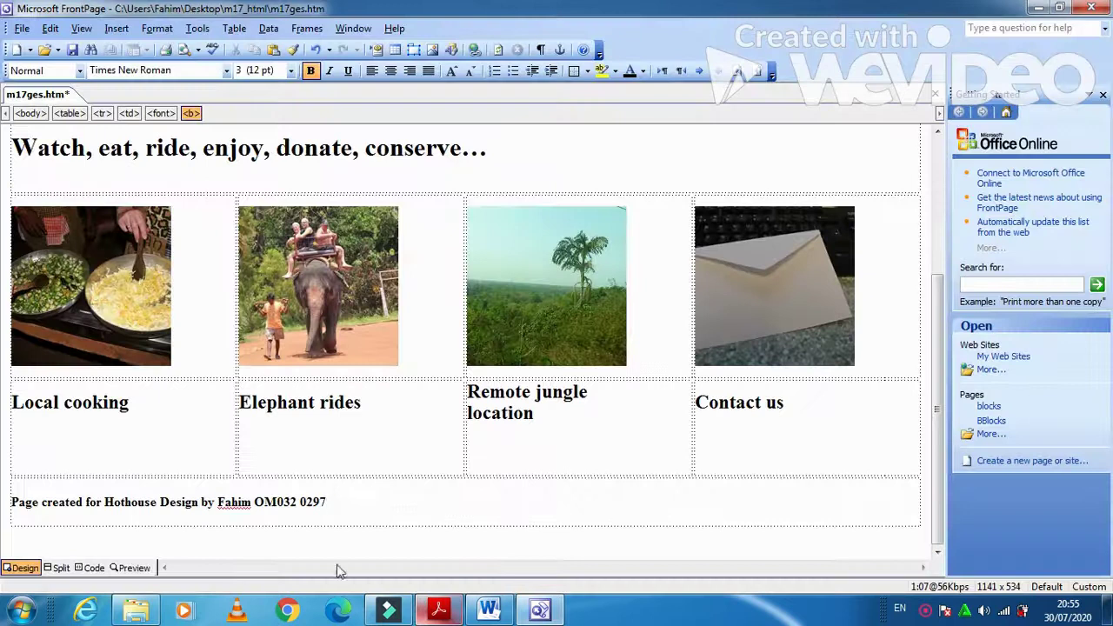
{"action": "left_click_drag", "start_coordinate": [369, 508], "coordinate": [10, 503]}
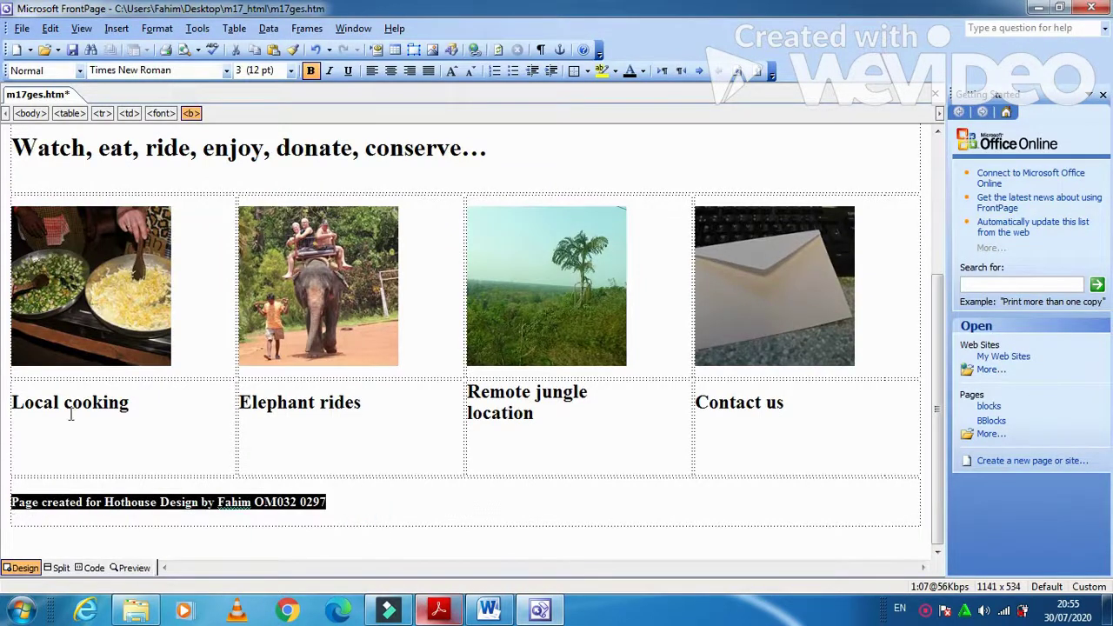
{"action": "left_click", "coordinate": [79, 70]}
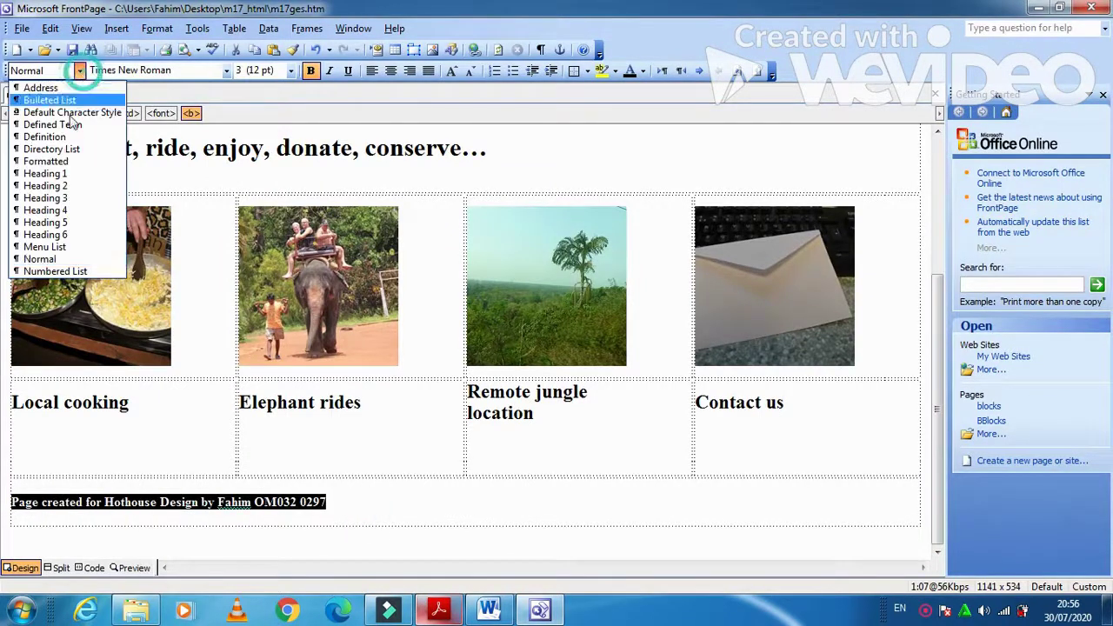
{"action": "left_click", "coordinate": [57, 198]}
{"action": "left_click", "coordinate": [438, 610]}
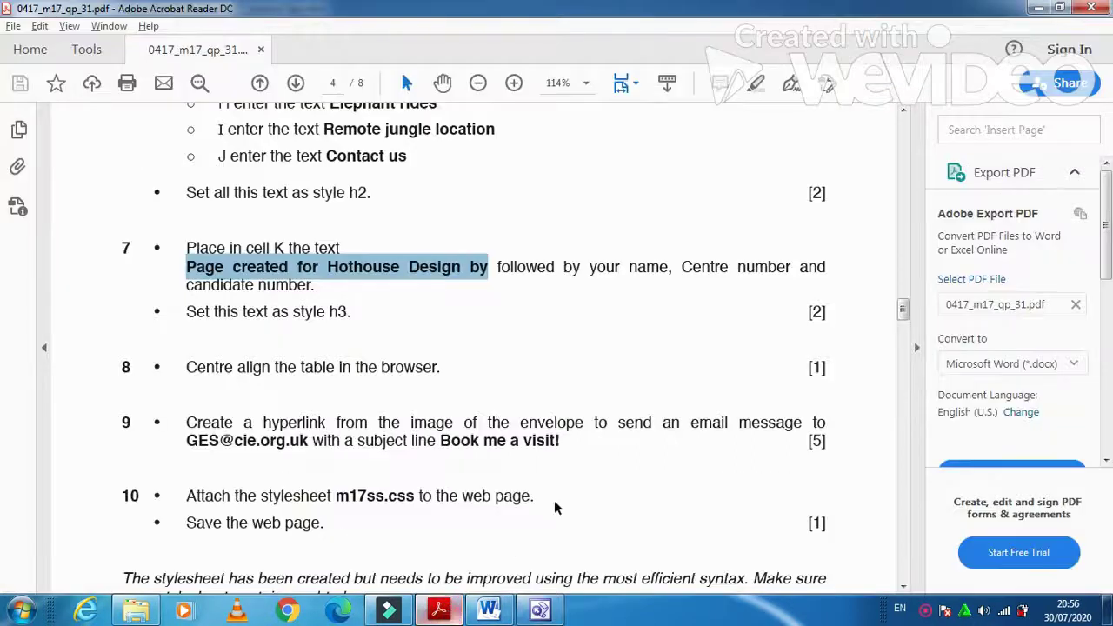
{"action": "scroll", "coordinate": [350, 440], "scroll_direction": "down", "scroll_amount": 2}
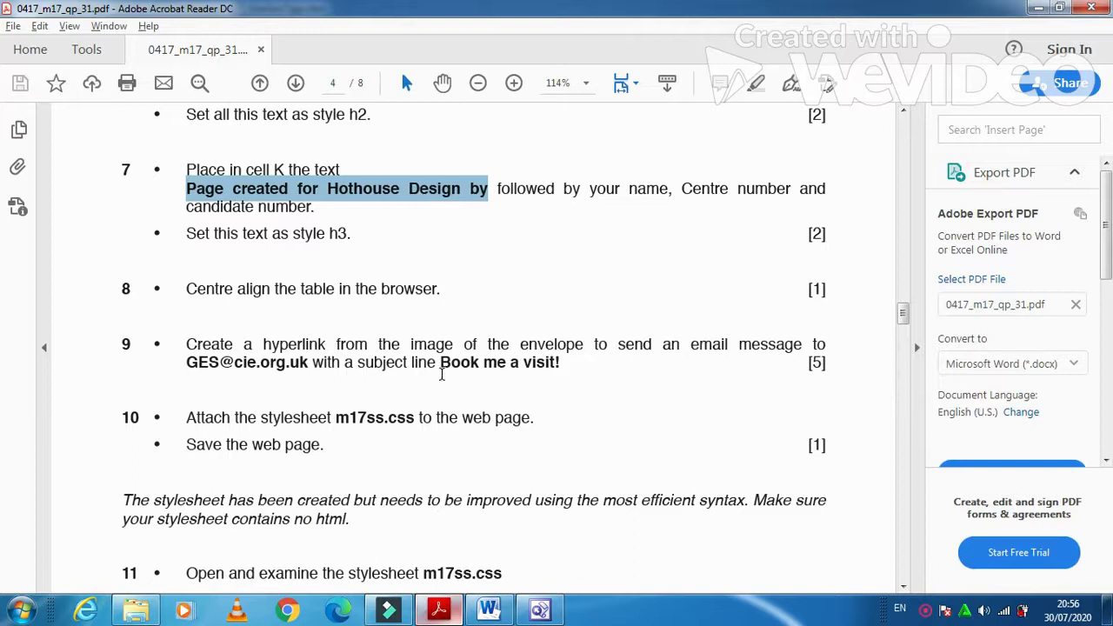
{"action": "left_click", "coordinate": [538, 611]}
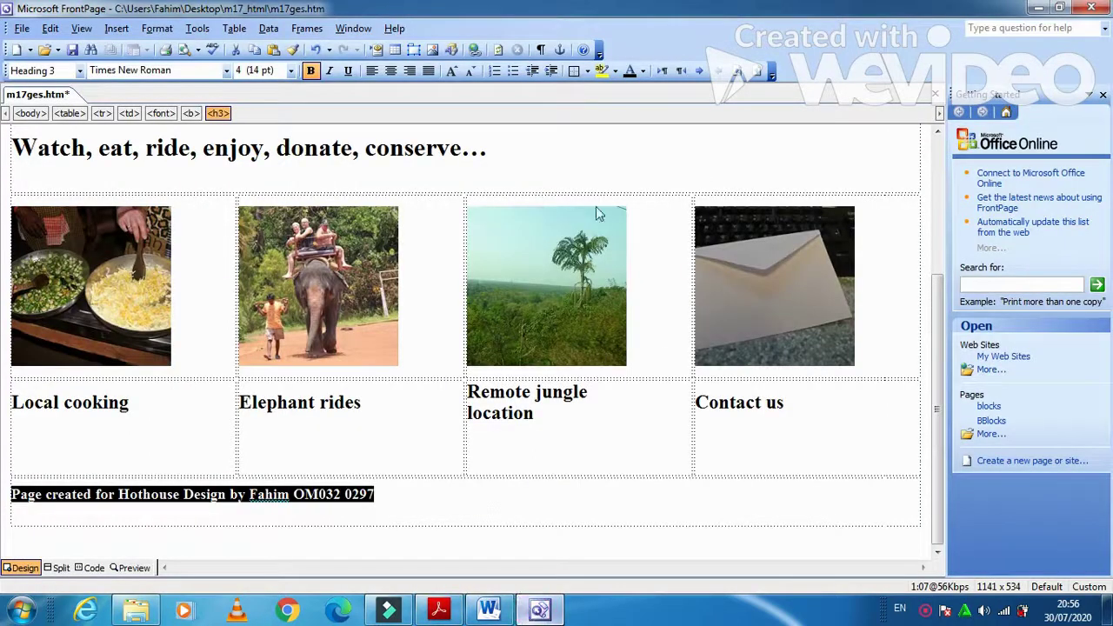
- Set the table to 1000 pixels wide, centre-aligned, then bring up the exam paper
{"action": "right_click", "coordinate": [593, 174]}
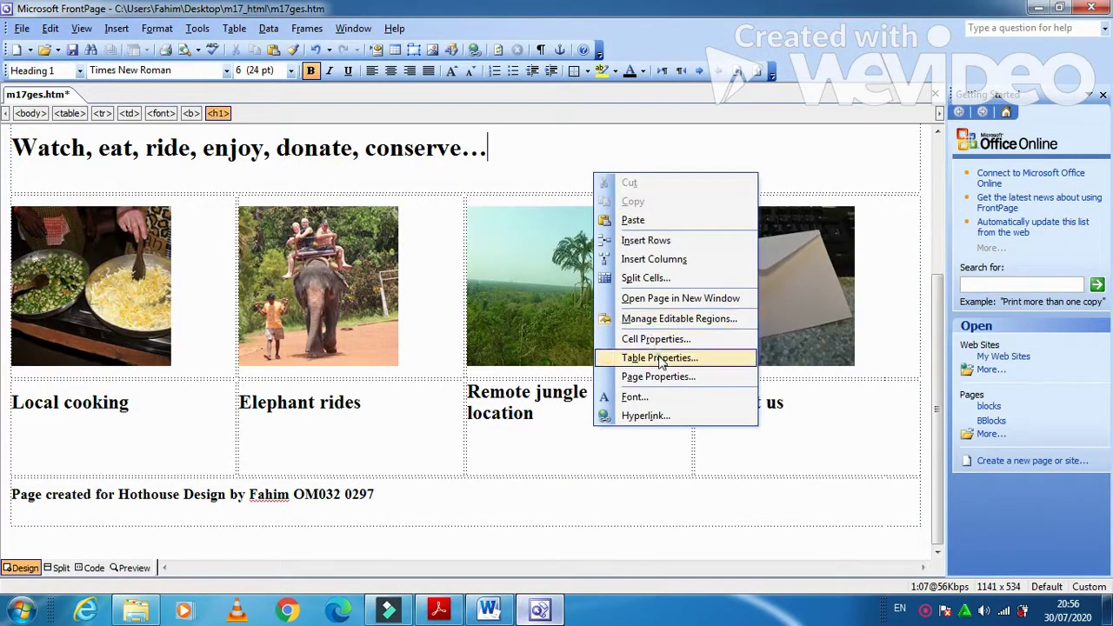
{"action": "left_click", "coordinate": [660, 358]}
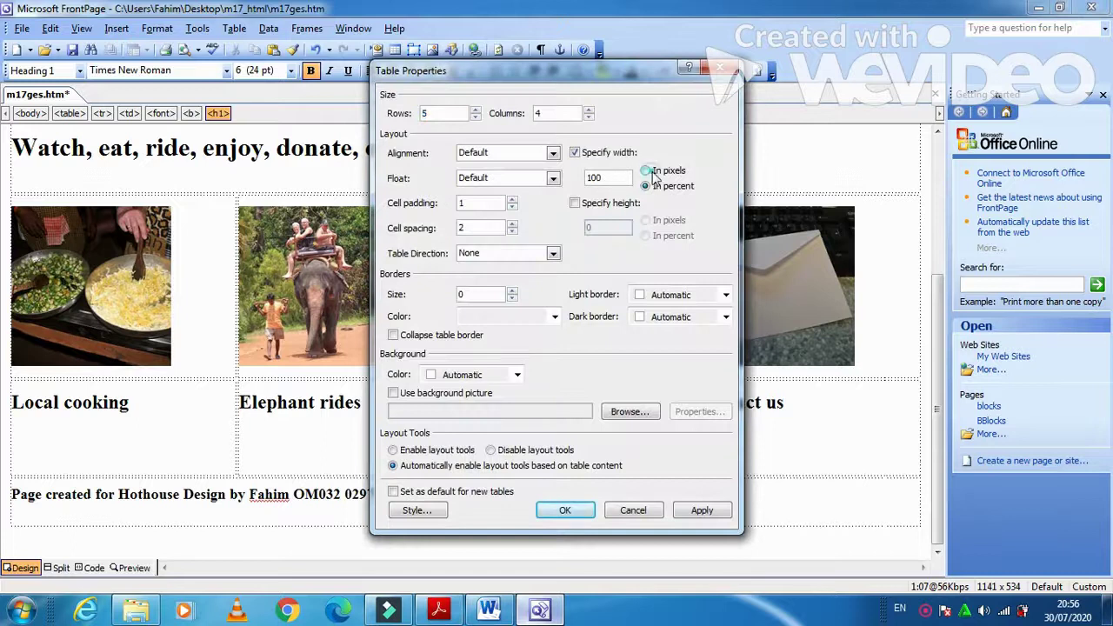
{"action": "left_click", "coordinate": [648, 172]}
{"action": "type", "text": "1"}
{"action": "left_click", "coordinate": [698, 513]}
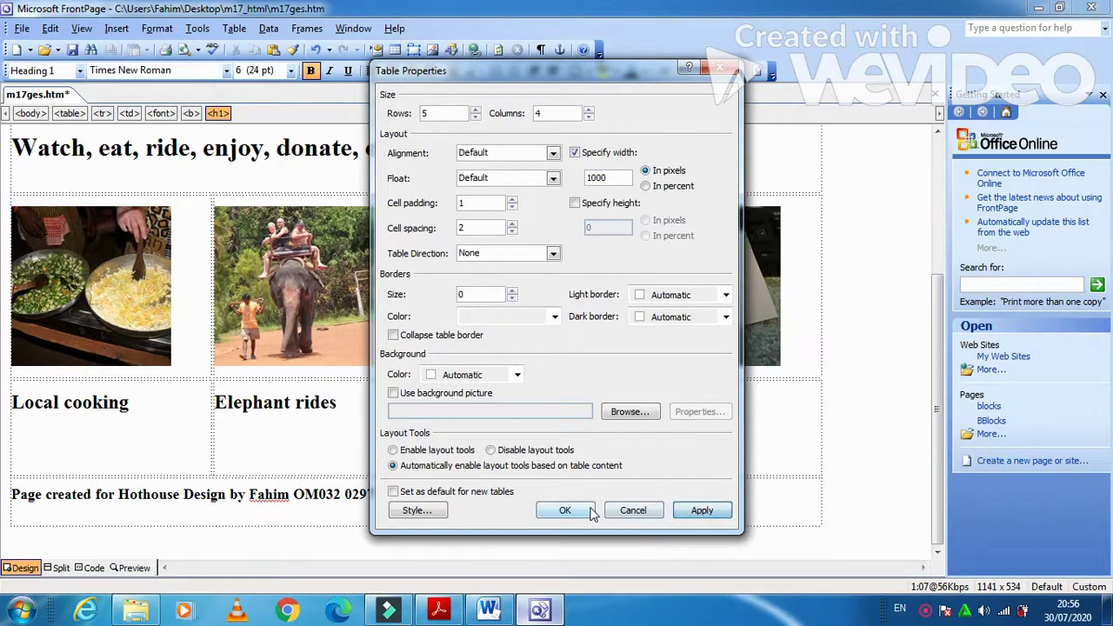
{"action": "left_click", "coordinate": [553, 153]}
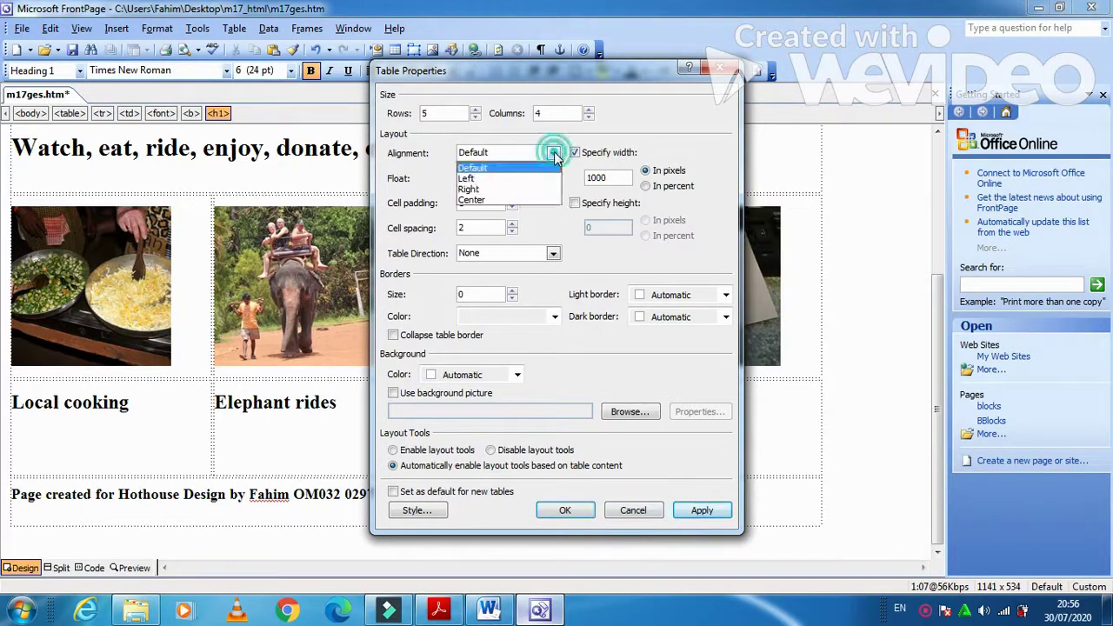
{"action": "left_click", "coordinate": [502, 202]}
{"action": "left_click", "coordinate": [565, 511]}
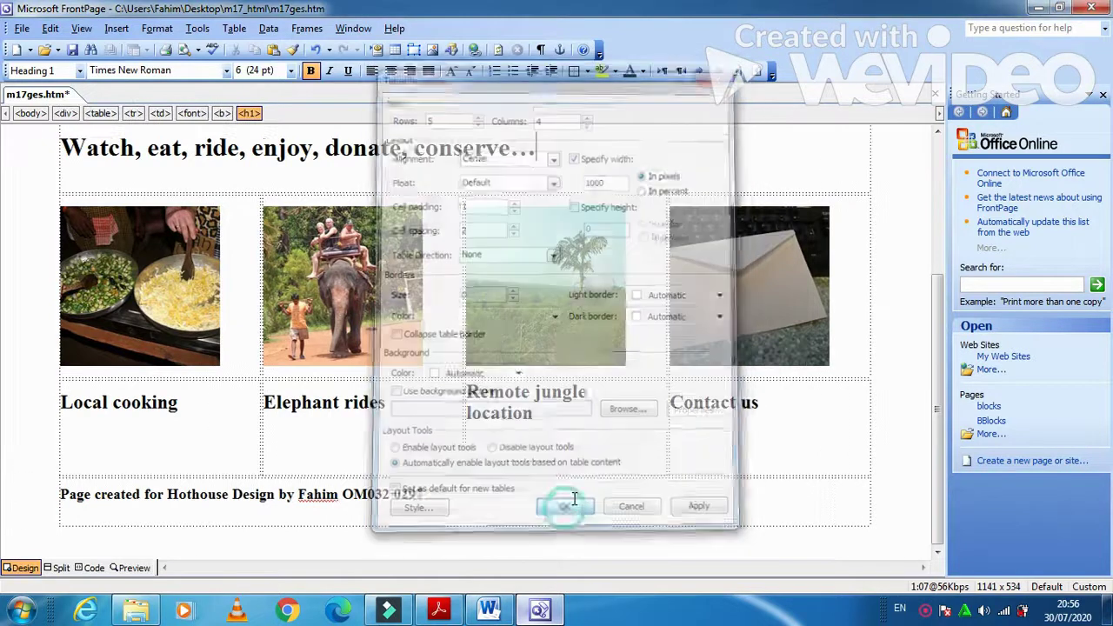
{"action": "left_click", "coordinate": [439, 611]}
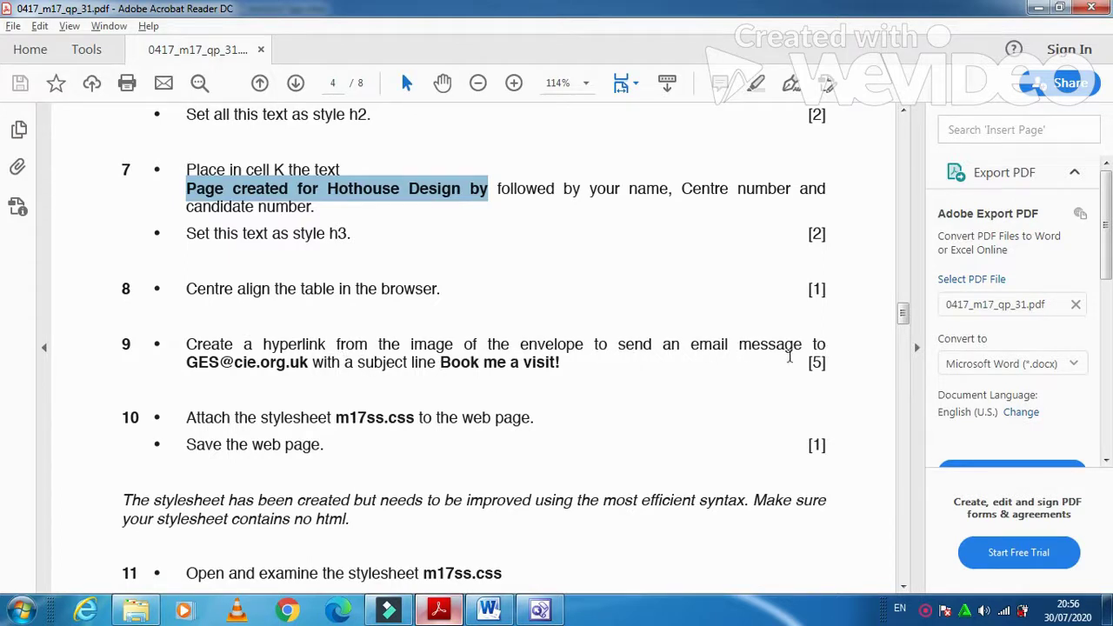
- Copy the contact e-mail address from Task 9 of the exam paper
{"action": "triple_click", "coordinate": [181, 360]}
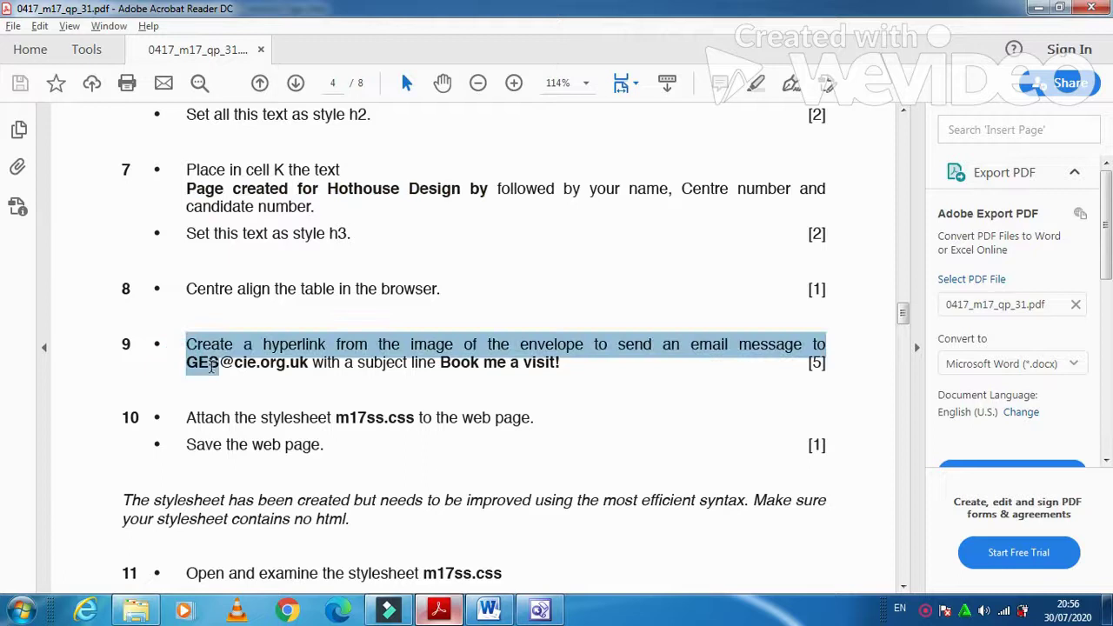
{"action": "left_click", "coordinate": [219, 363]}
{"action": "left_click_drag", "start_coordinate": [181, 364], "coordinate": [310, 364]}
{"action": "key", "text": "ctrl+c"}
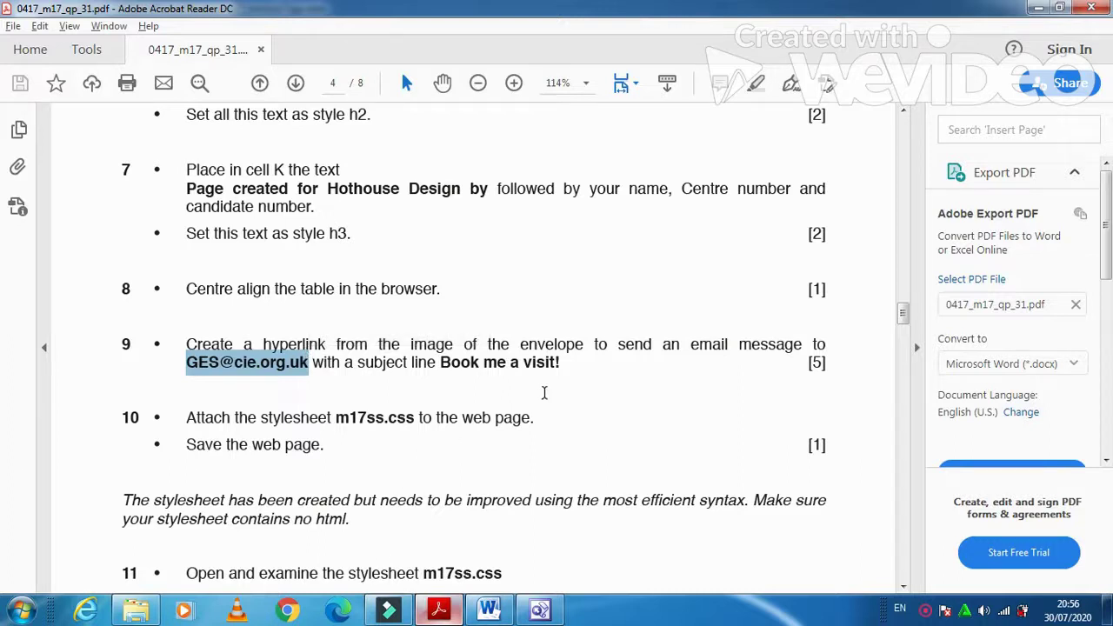
{"action": "left_click", "coordinate": [539, 610]}
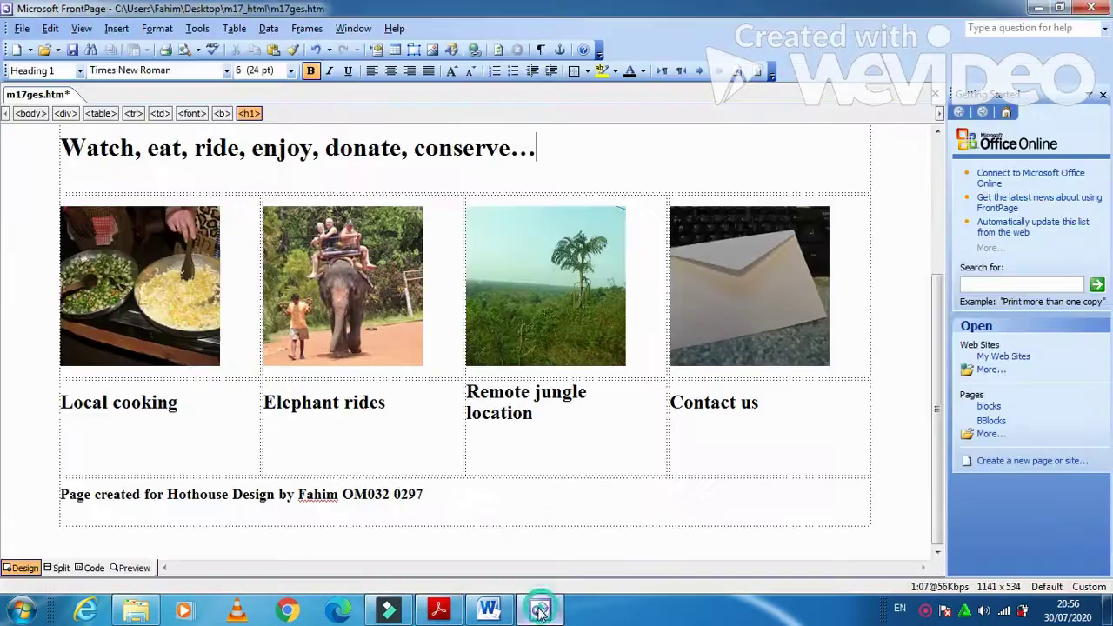
- Link the envelope picture to that e-mail address with subject 'Book me a visit!'
{"action": "left_click", "coordinate": [720, 333]}
{"action": "right_click", "coordinate": [720, 333]}
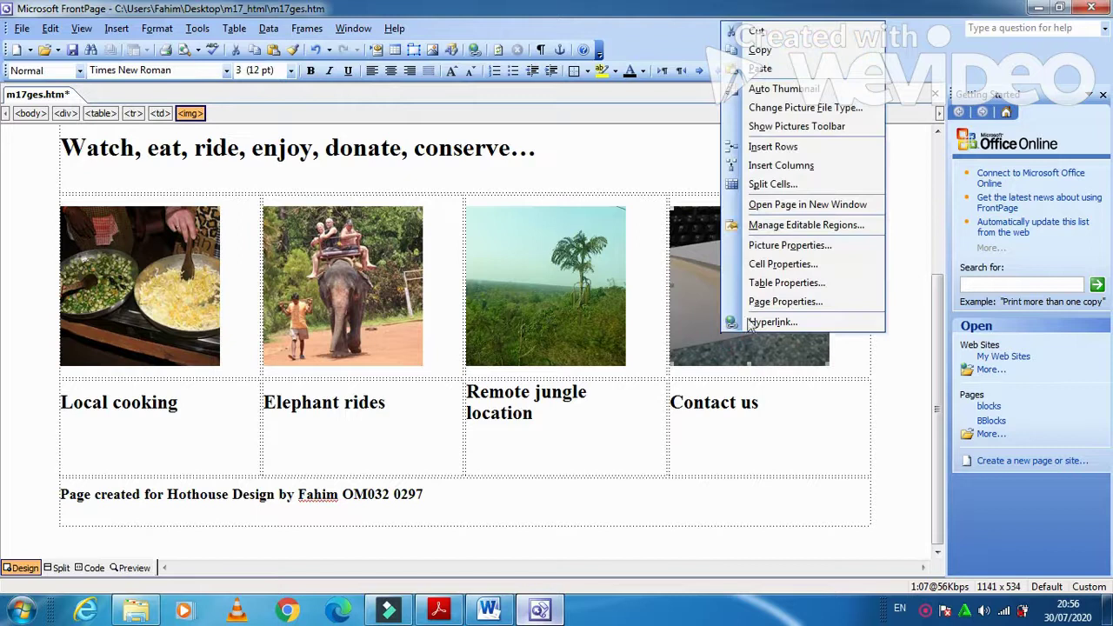
{"action": "left_click", "coordinate": [772, 322]}
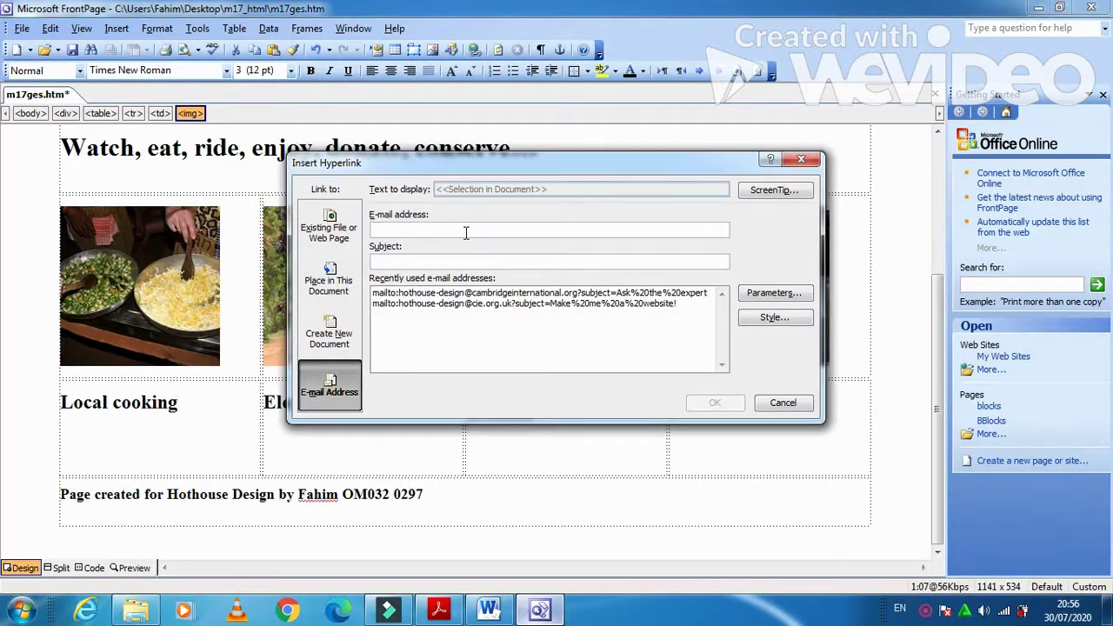
{"action": "key", "text": "ctrl+v"}
{"action": "left_click", "coordinate": [448, 261]}
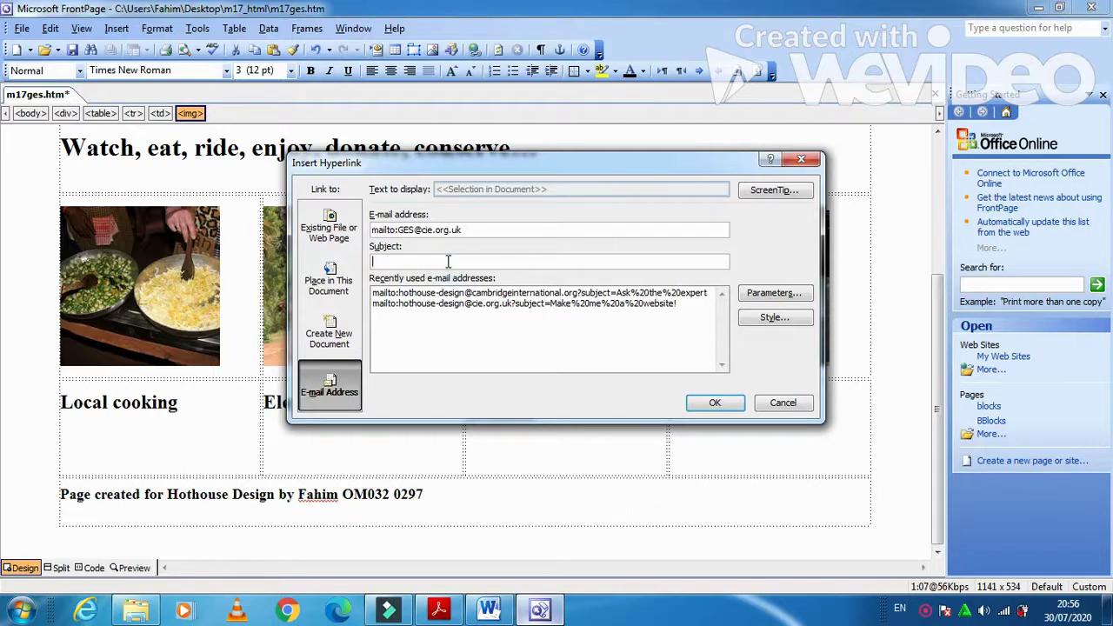
{"action": "type", "text": "B"}
{"action": "type", "text": "ook me a visit"}
{"action": "key", "text": "alt+Tab"}
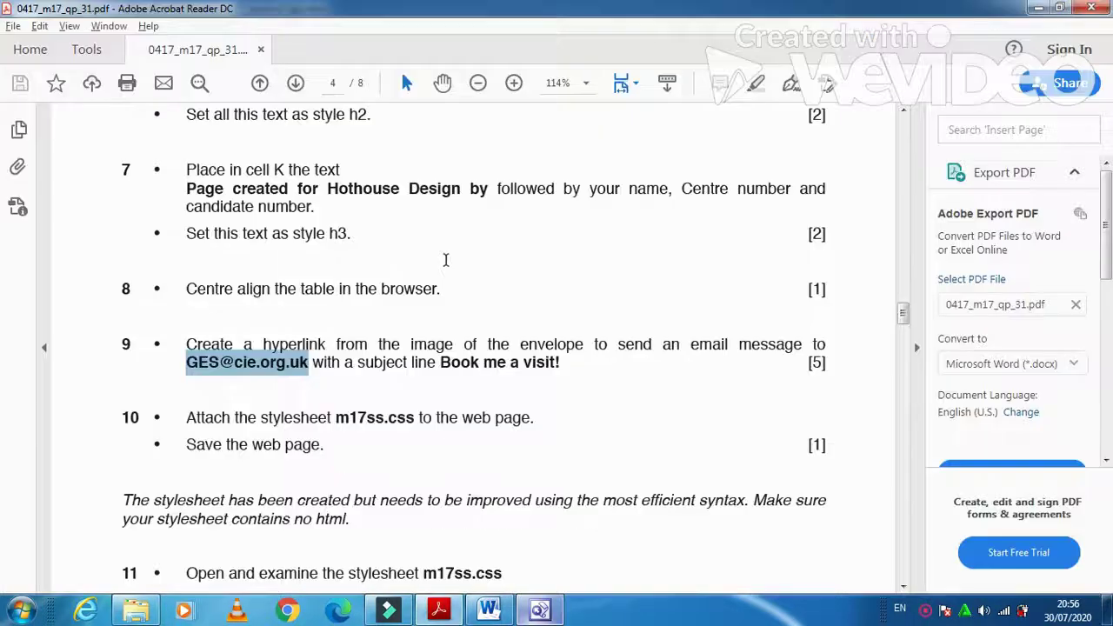
{"action": "key", "text": "alt+Tab"}
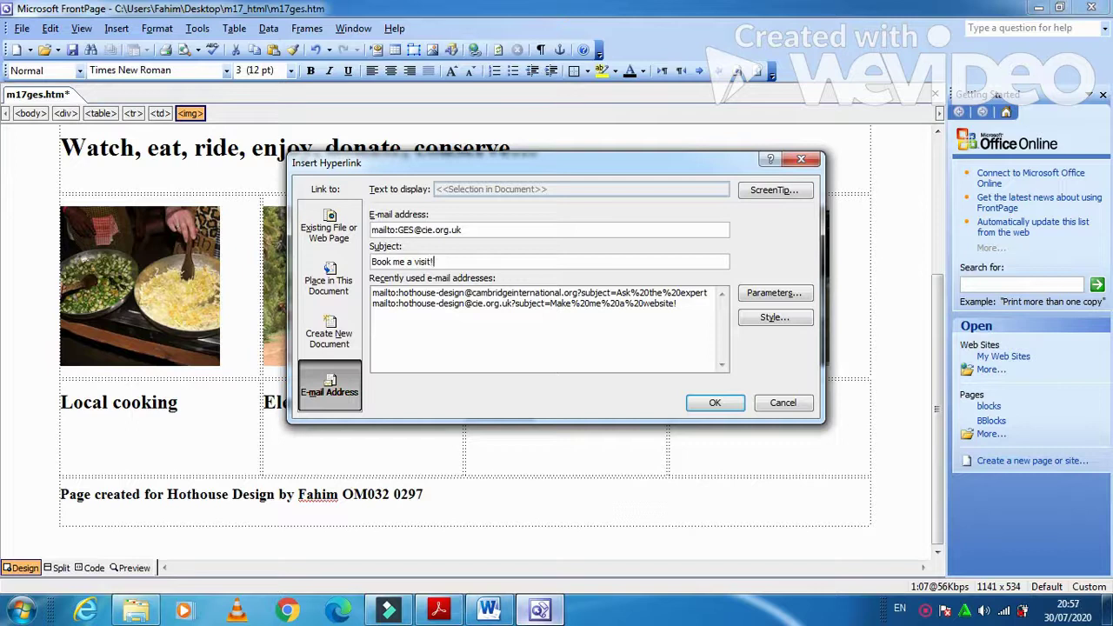
{"action": "left_click", "coordinate": [717, 405]}
{"action": "left_click", "coordinate": [438, 612]}
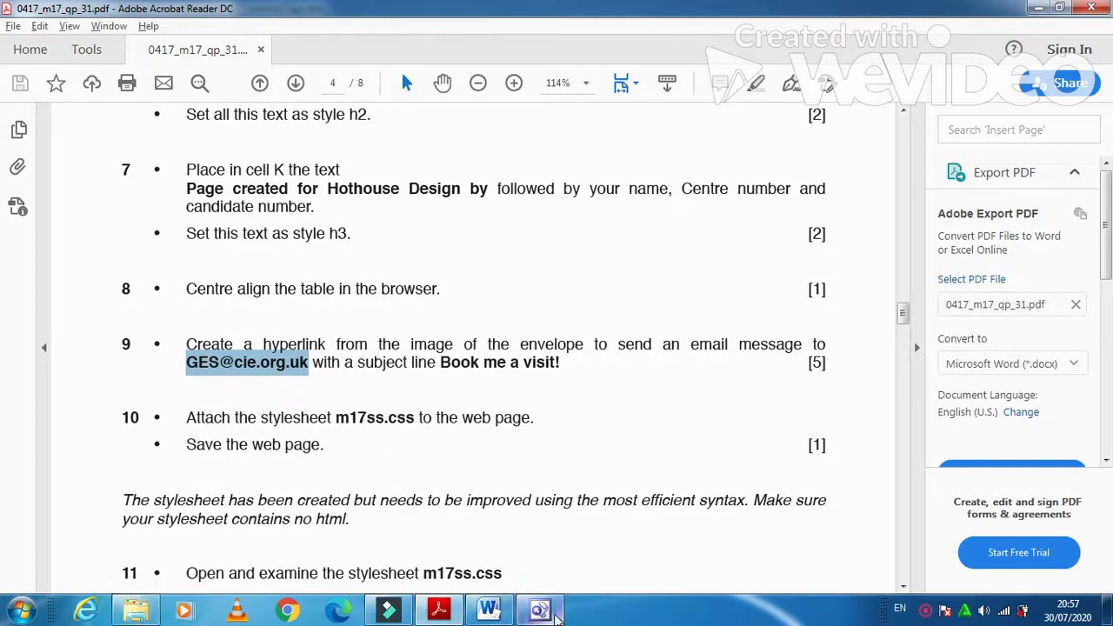
- Link the m17ss.css stylesheet from the Desktop m17_html folder to the page
{"action": "left_click", "coordinate": [541, 612]}
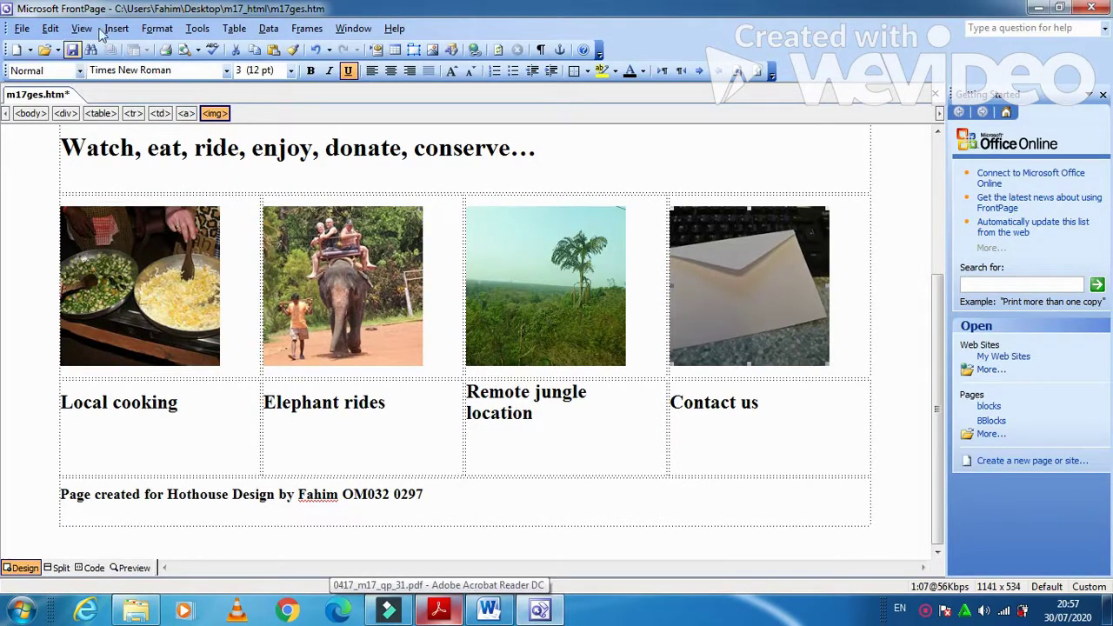
{"action": "left_click", "coordinate": [157, 28]}
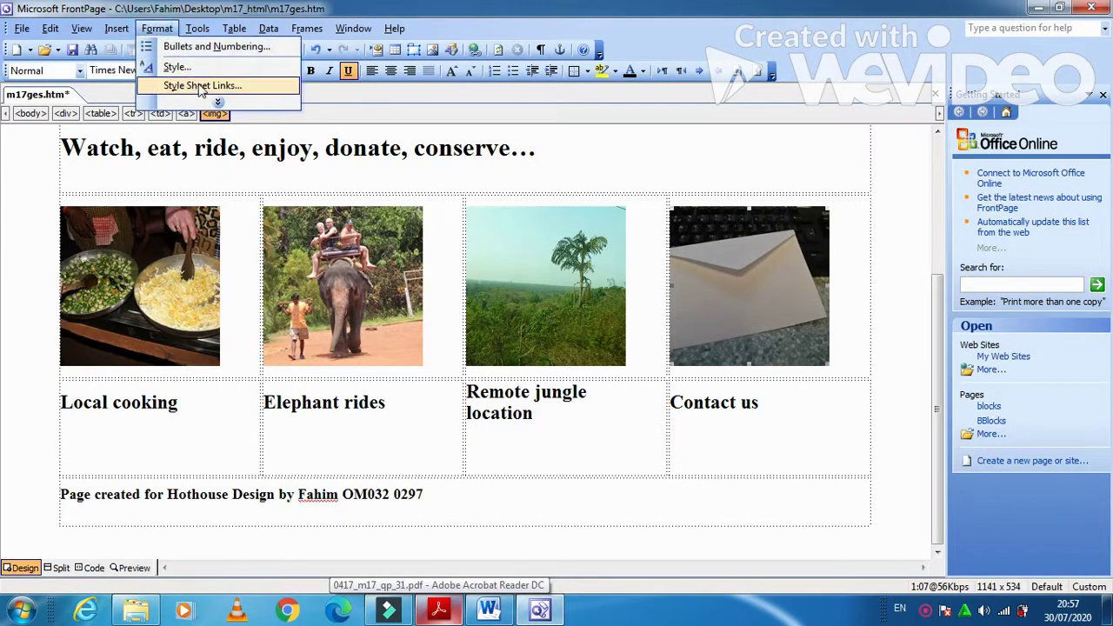
{"action": "left_click", "coordinate": [200, 87]}
{"action": "left_click", "coordinate": [671, 255]}
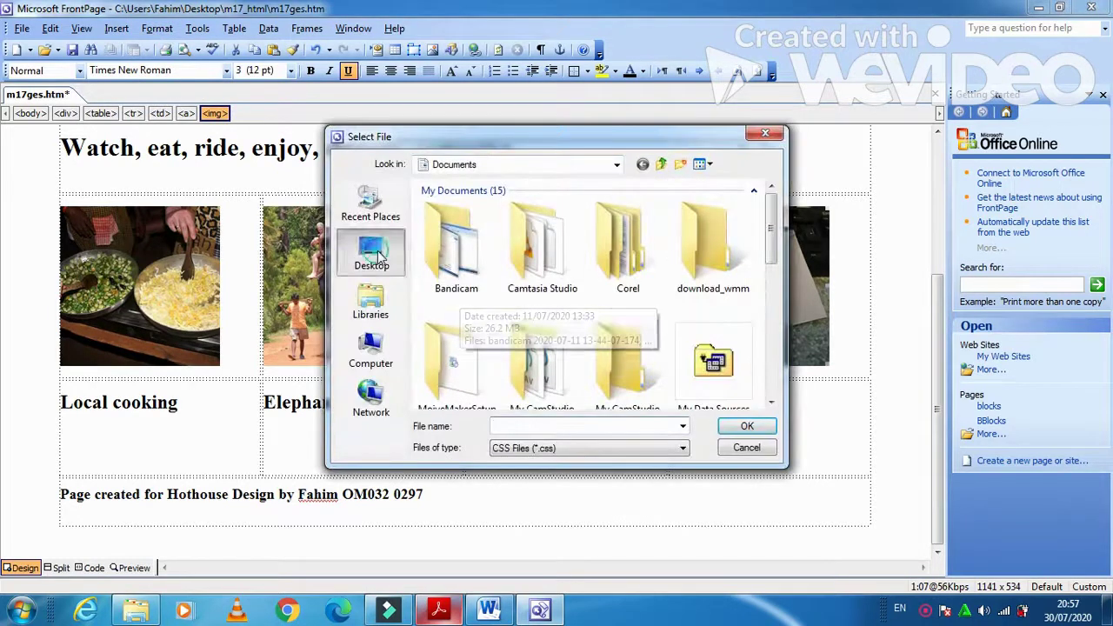
{"action": "left_click", "coordinate": [370, 252]}
{"action": "double_click", "coordinate": [663, 331]}
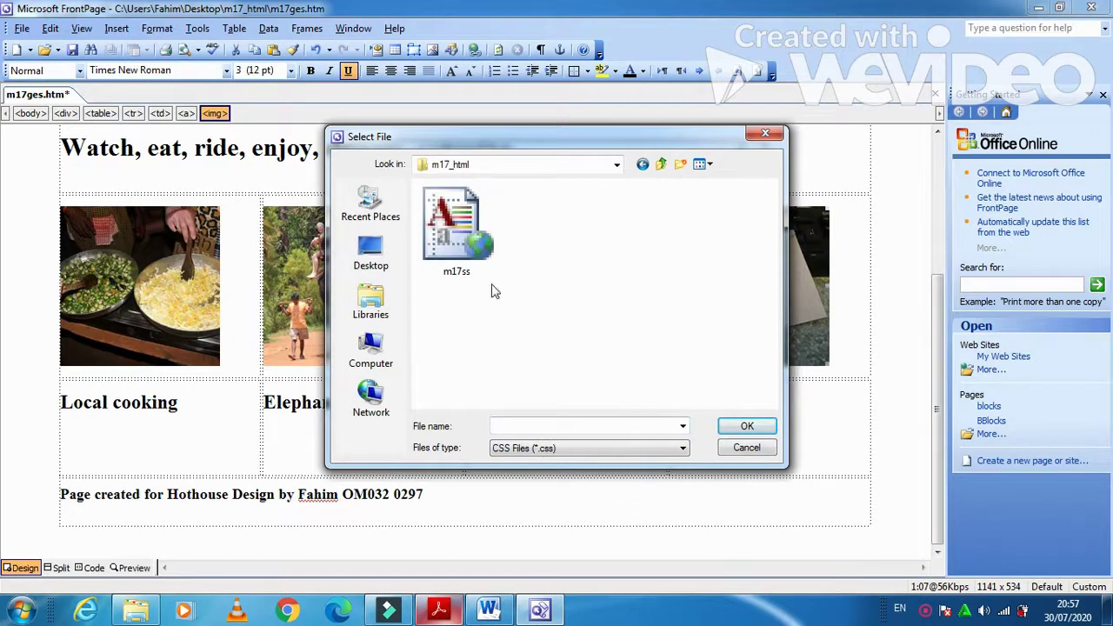
{"action": "left_click", "coordinate": [487, 270]}
{"action": "left_click", "coordinate": [747, 426]}
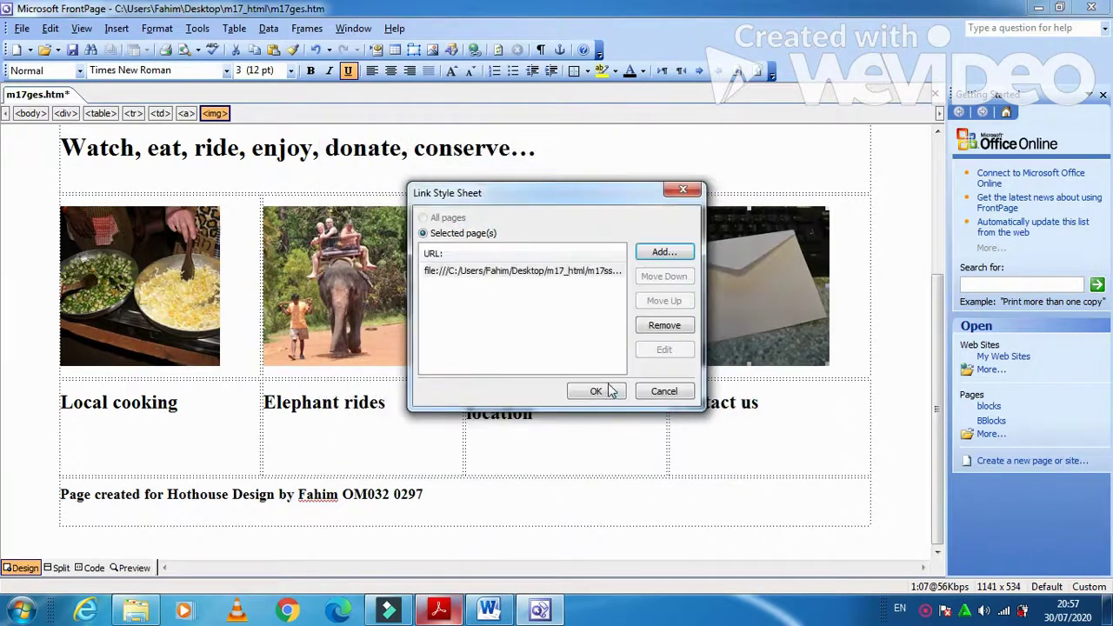
{"action": "left_click", "coordinate": [604, 390]}
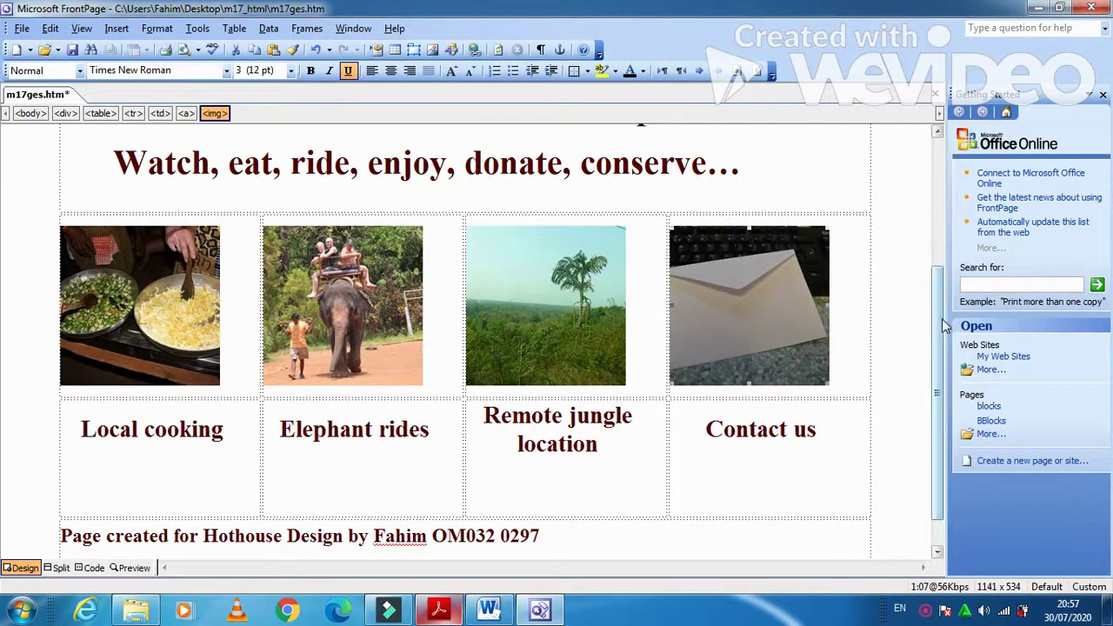
- Save m17ges.htm and return to the exam paper
{"action": "scroll", "coordinate": [942, 319], "scroll_direction": "up", "scroll_amount": 4}
{"action": "left_click_drag", "start_coordinate": [938, 198], "coordinate": [938, 171]}
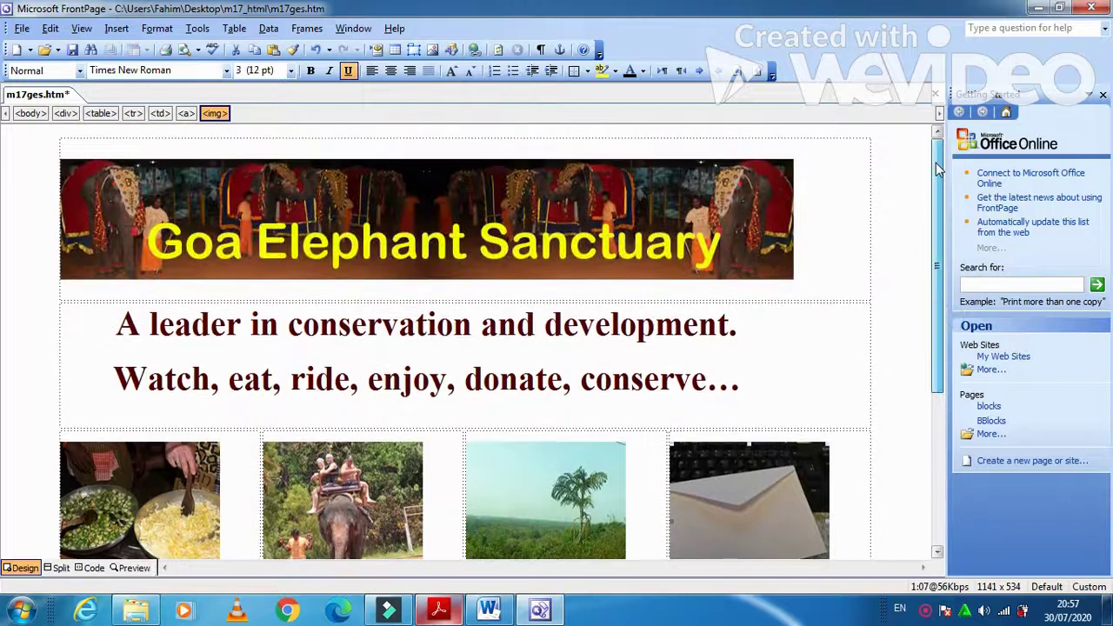
{"action": "left_click_drag", "start_coordinate": [940, 211], "coordinate": [950, 405]}
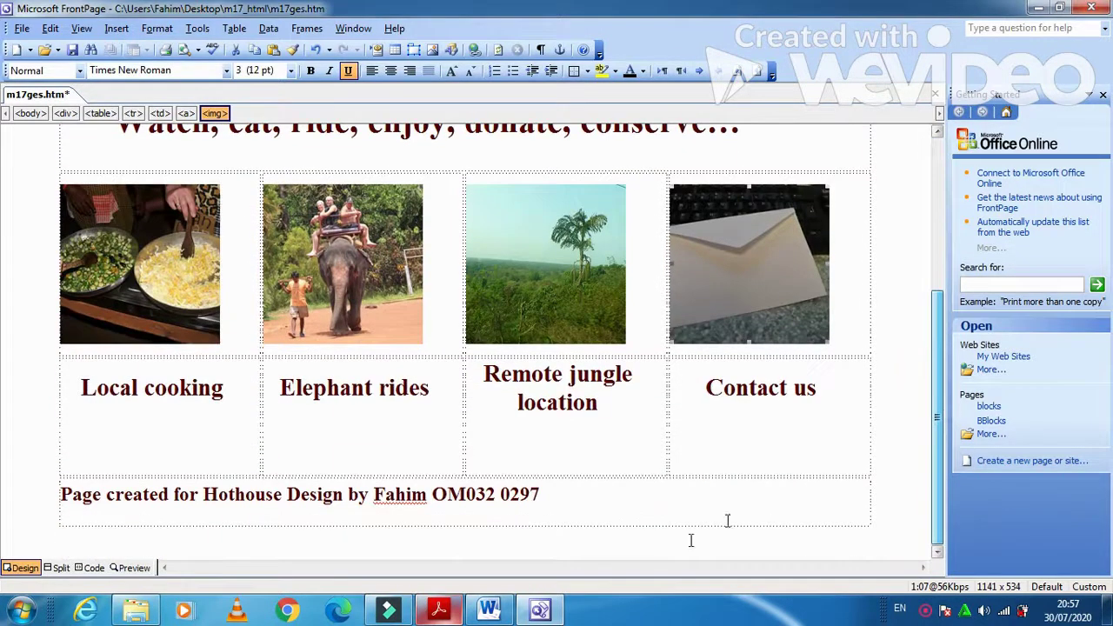
{"action": "left_click", "coordinate": [439, 609]}
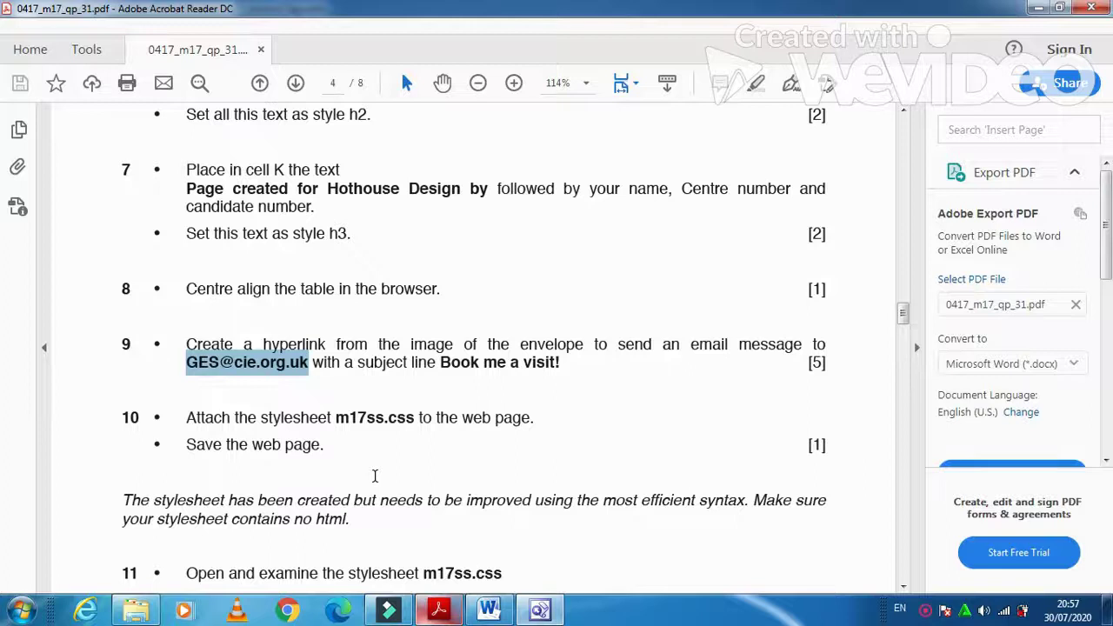
{"action": "scroll", "coordinate": [372, 472], "scroll_direction": "down", "scroll_amount": 3}
{"action": "left_click", "coordinate": [539, 608]}
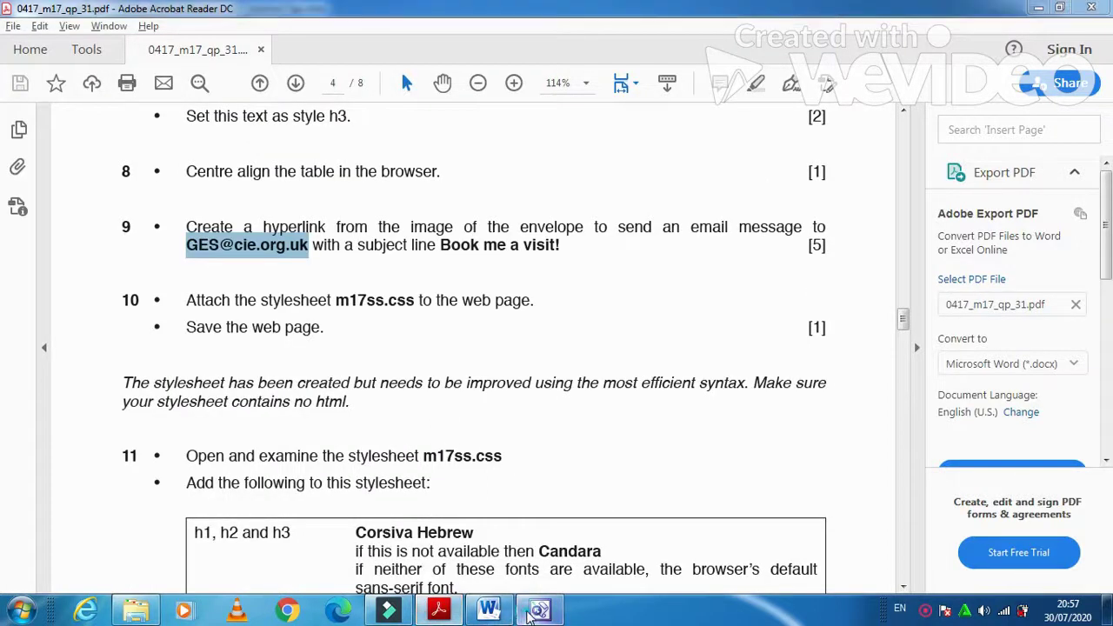
{"action": "left_click", "coordinate": [73, 50]}
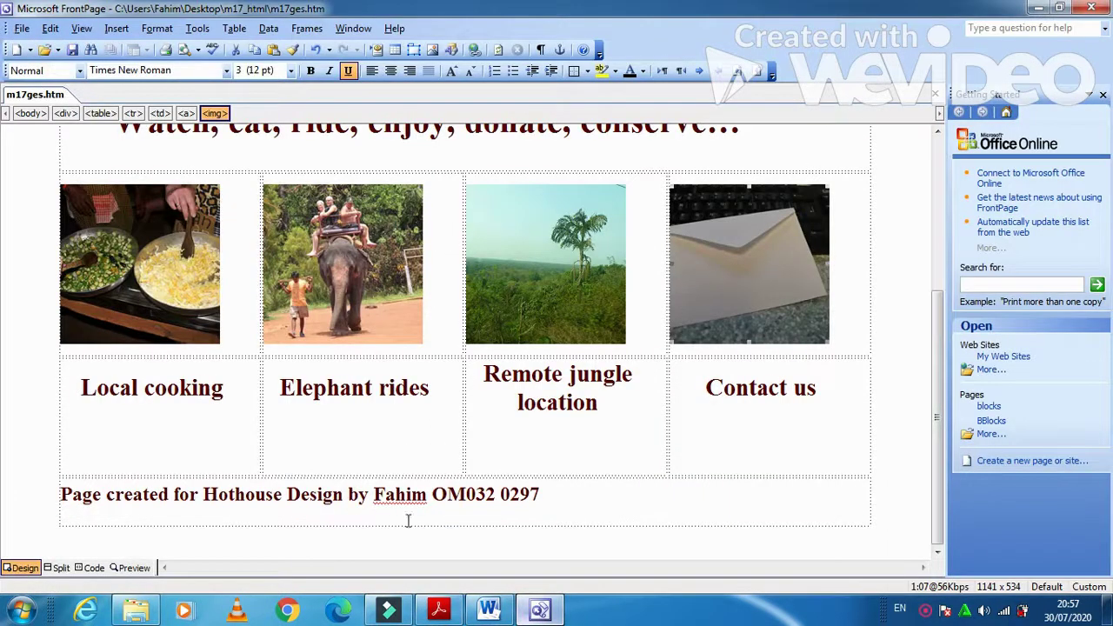
{"action": "left_click", "coordinate": [439, 609]}
{"action": "scroll", "coordinate": [319, 330], "scroll_direction": "down", "scroll_amount": 3}
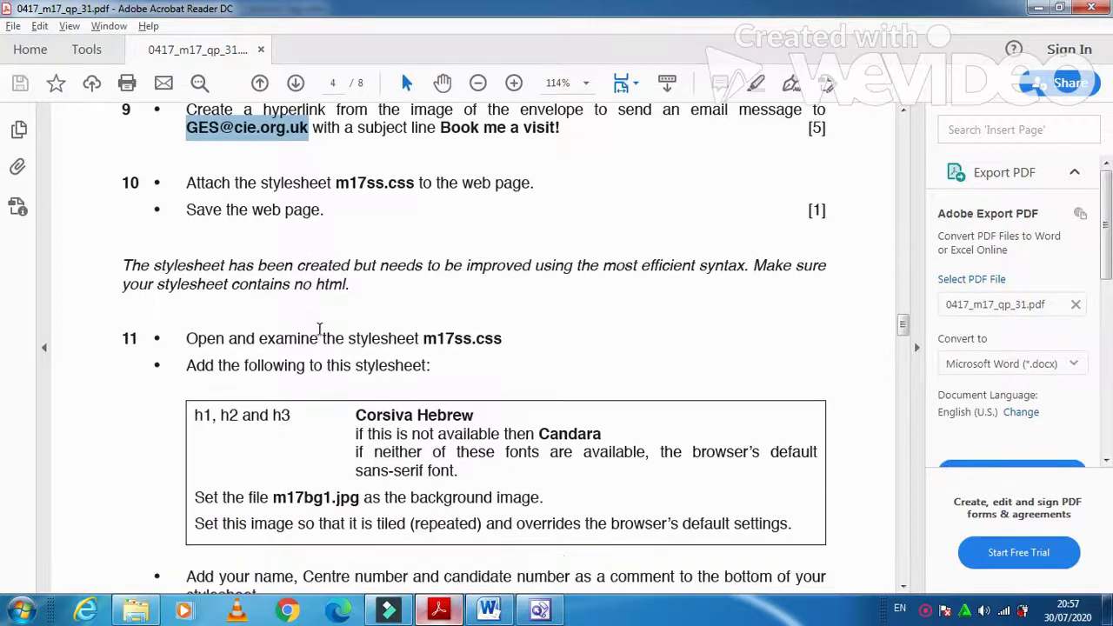
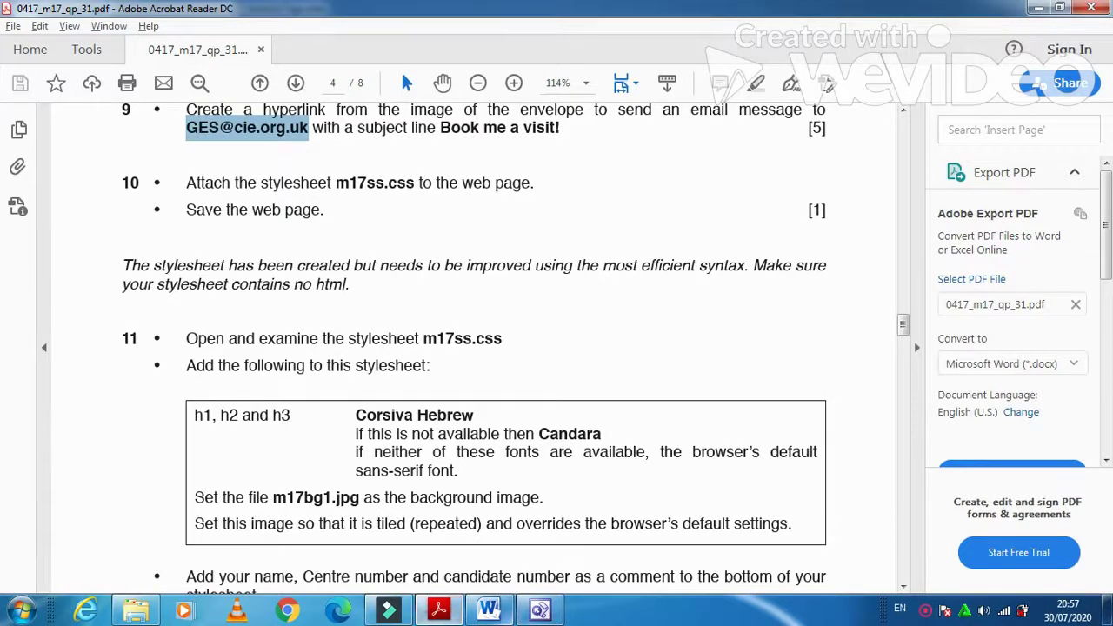
- Open the m17ss.css stylesheet in FrontPage
{"action": "left_click", "coordinate": [529, 613]}
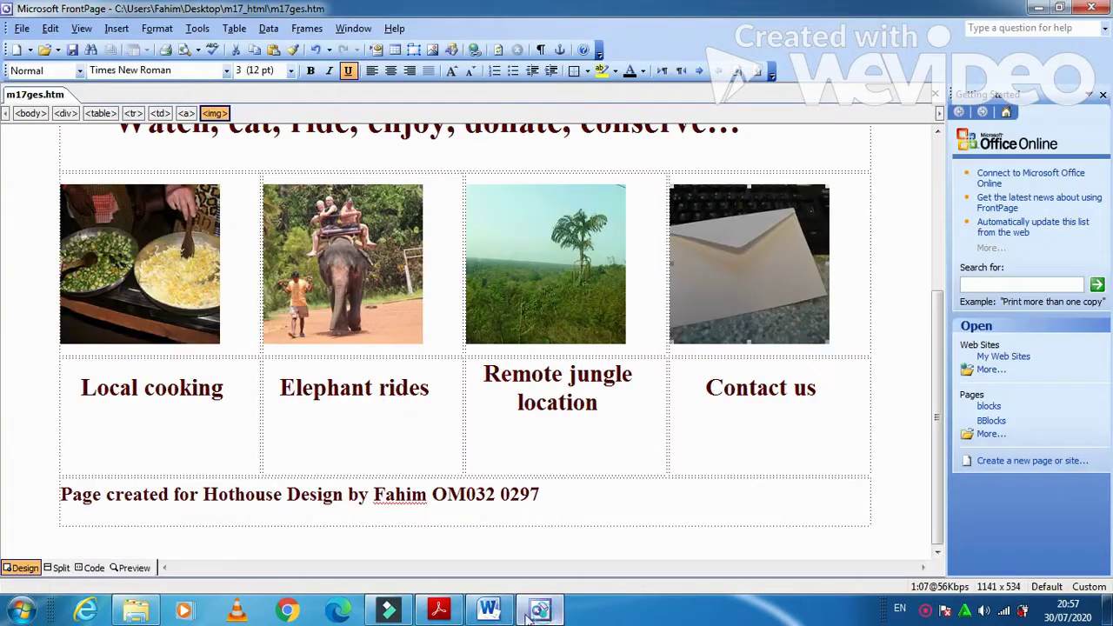
{"action": "left_click", "coordinate": [48, 50]}
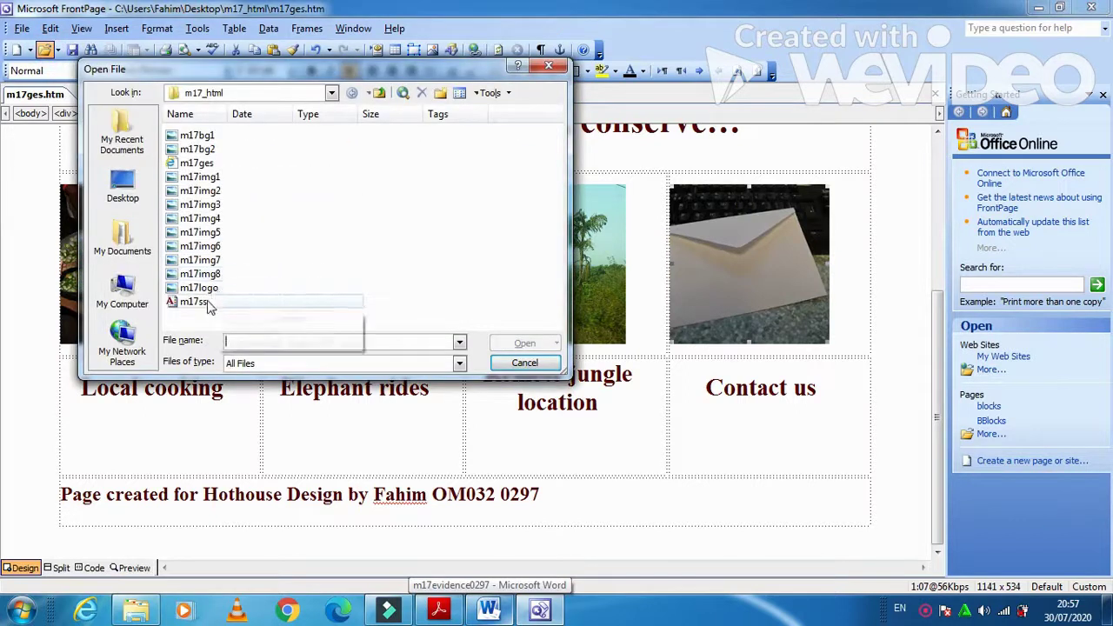
{"action": "left_click", "coordinate": [513, 344]}
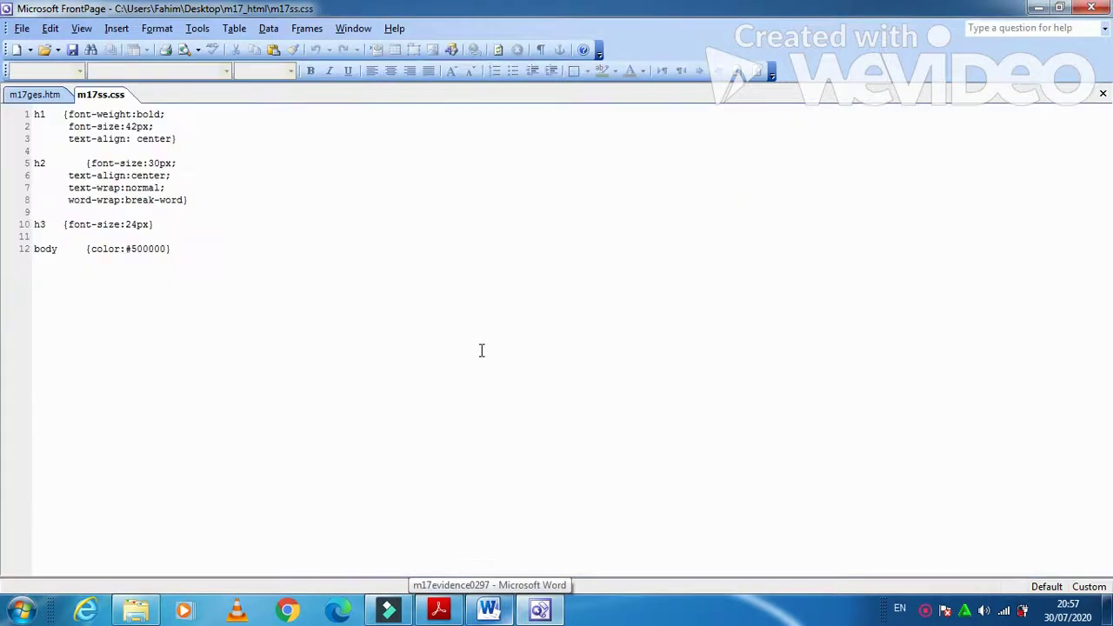
{"action": "left_click", "coordinate": [438, 610]}
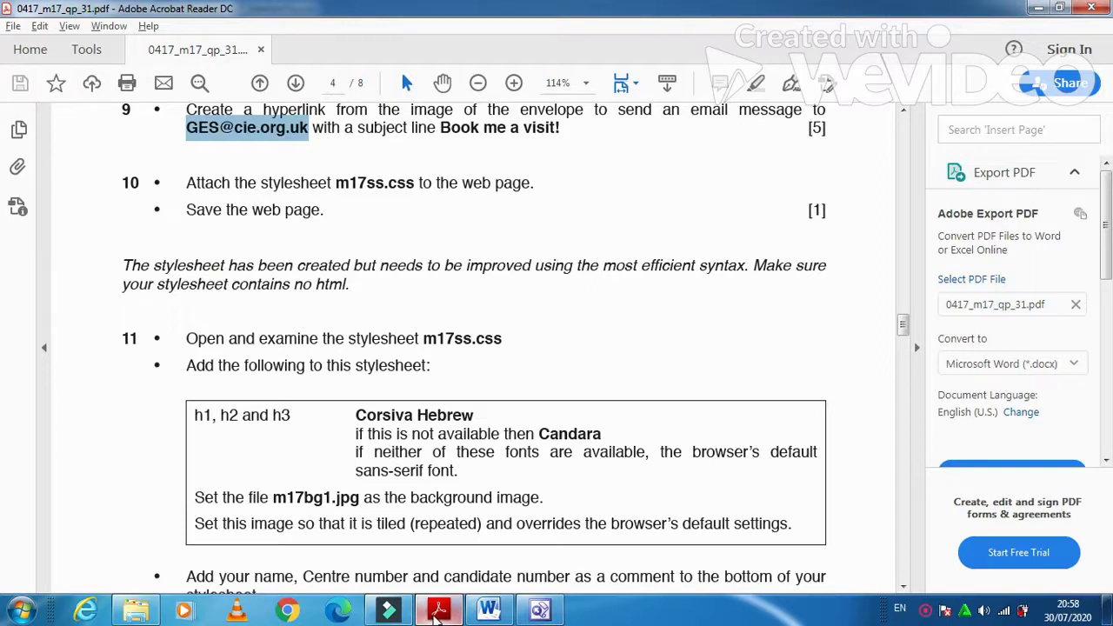
{"action": "left_click", "coordinate": [438, 611]}
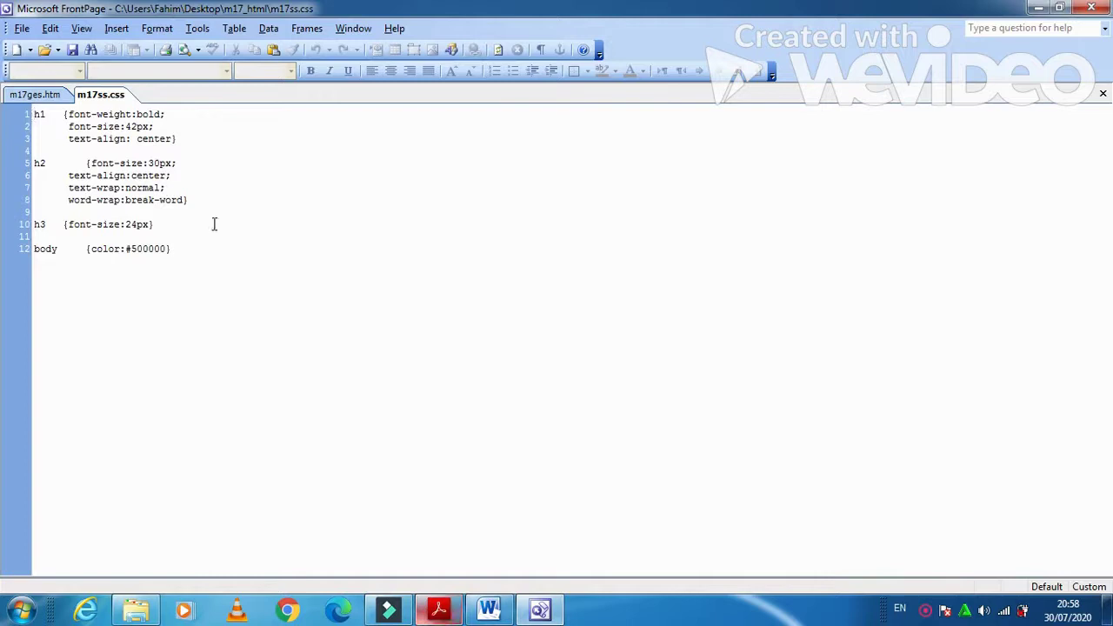
- Insert a blank line after the h3 rule, removing the stray h1,h2,h3 text
{"action": "left_click", "coordinate": [214, 224]}
{"action": "key", "text": "Return"}
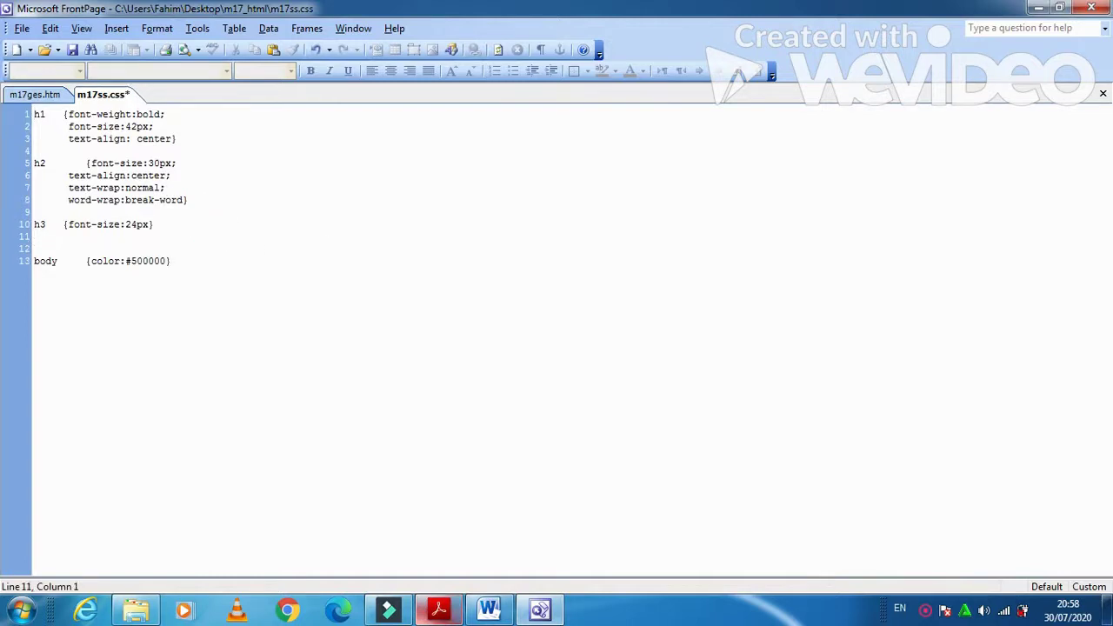
{"action": "type", "text": "h1,h2,h3"}
{"action": "key", "text": "BackSpace"}
{"action": "key", "text": "BackSpace"}
{"action": "key", "text": "BackSpace"}
{"action": "key", "text": "BackSpace"}
{"action": "key", "text": "BackSpace"}
{"action": "key", "text": "BackSpace"}
{"action": "left_click", "coordinate": [157, 28]}
- In the Style dialog, list HTML tags and open the Font settings for modifying h4
{"action": "left_click", "coordinate": [196, 66]}
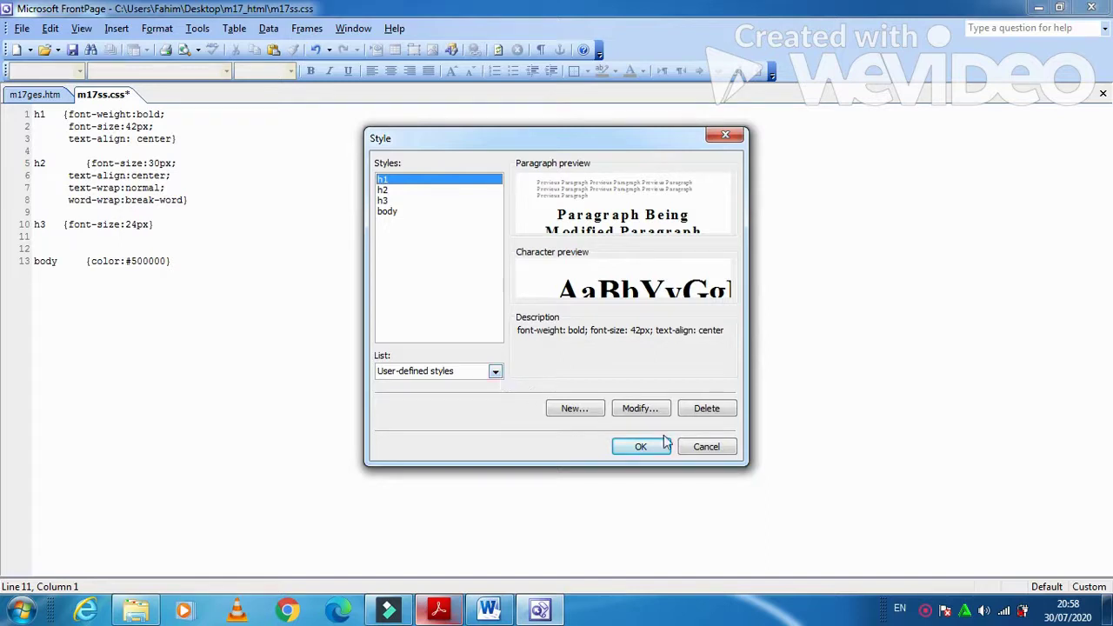
{"action": "left_click", "coordinate": [495, 371]}
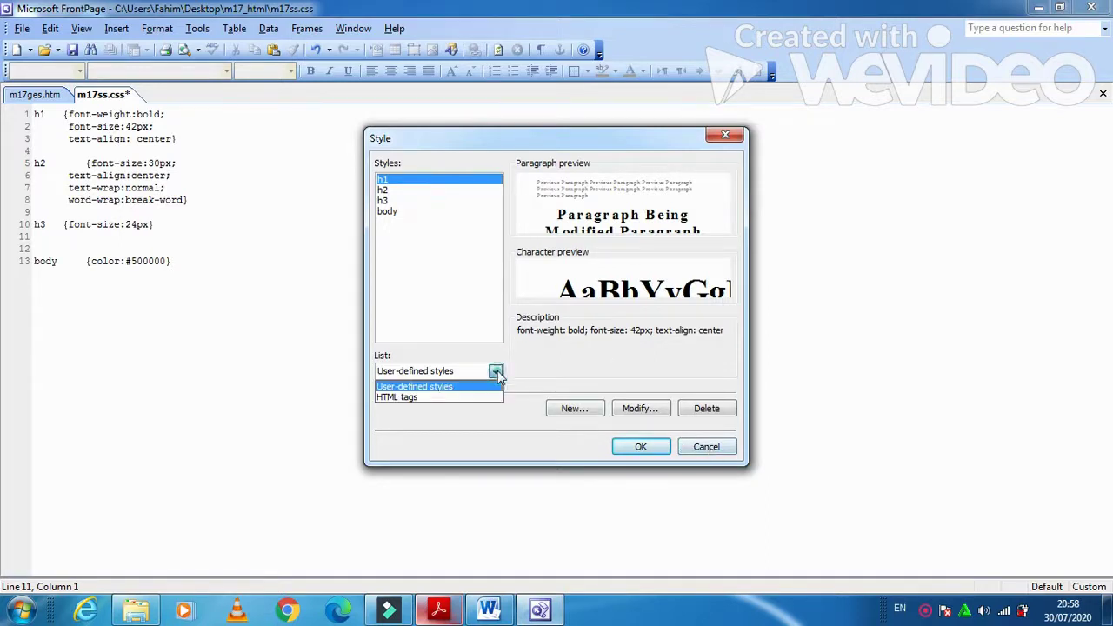
{"action": "left_click", "coordinate": [440, 397]}
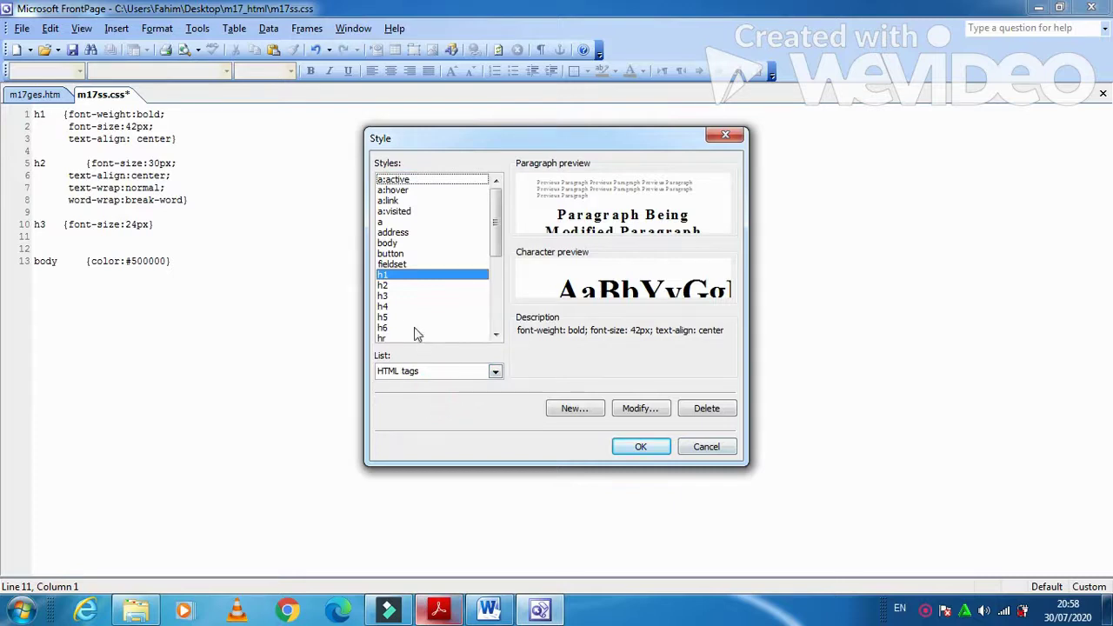
{"action": "left_click", "coordinate": [399, 309]}
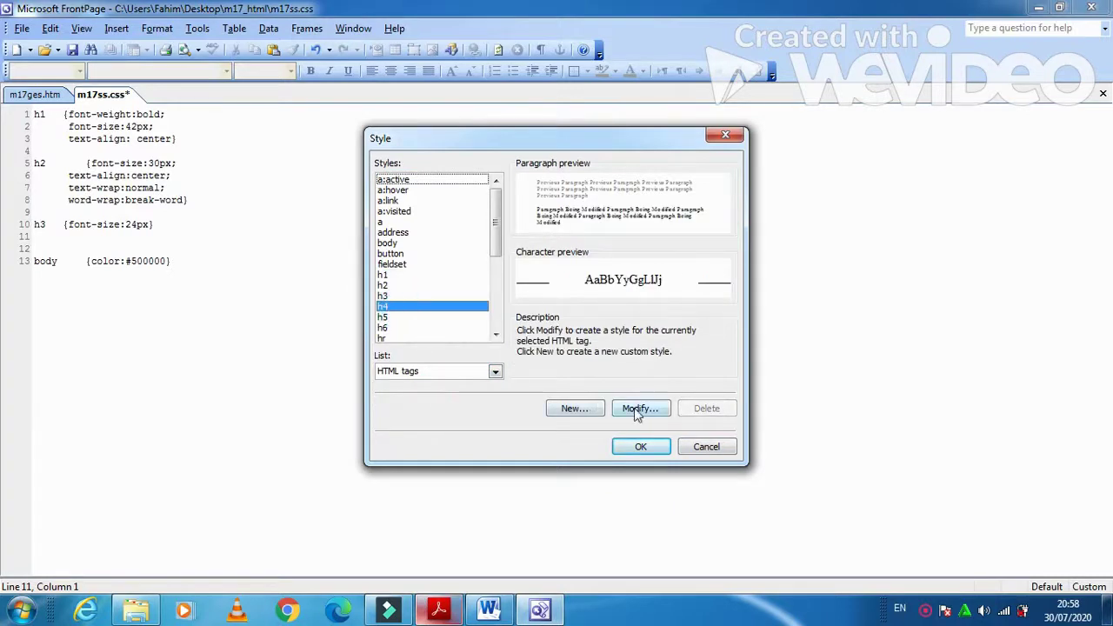
{"action": "left_click", "coordinate": [636, 408]}
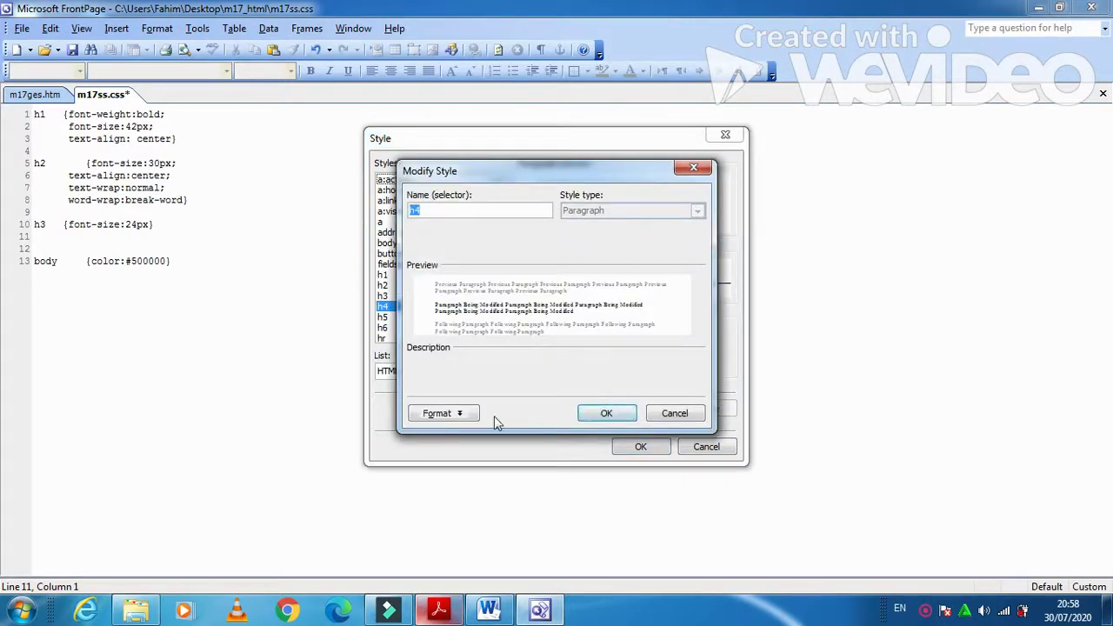
{"action": "left_click", "coordinate": [446, 414]}
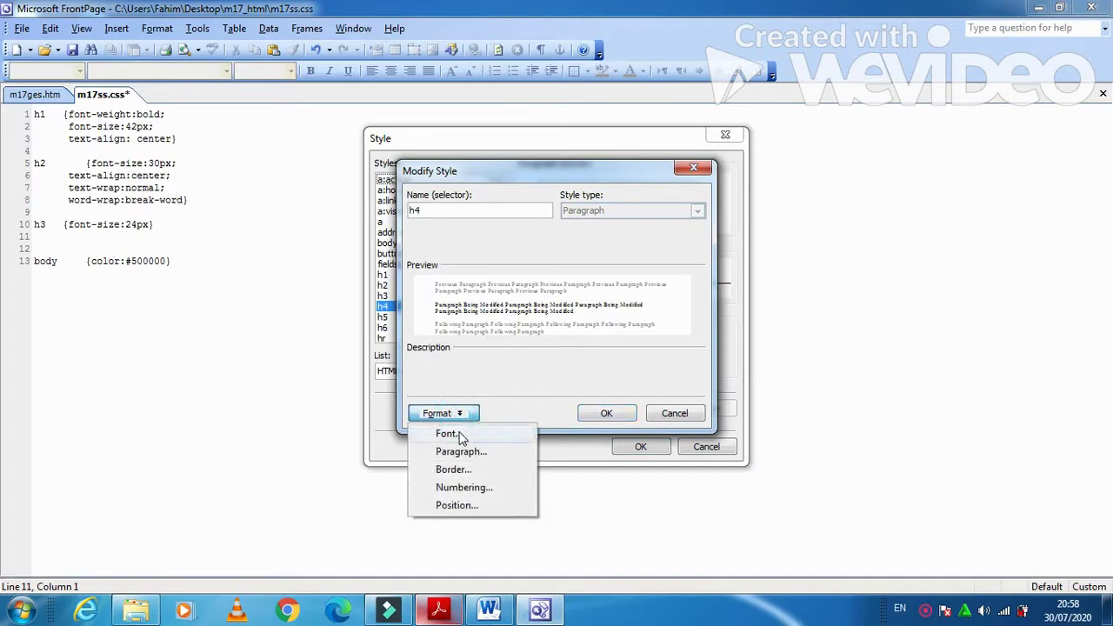
{"action": "left_click", "coordinate": [447, 433]}
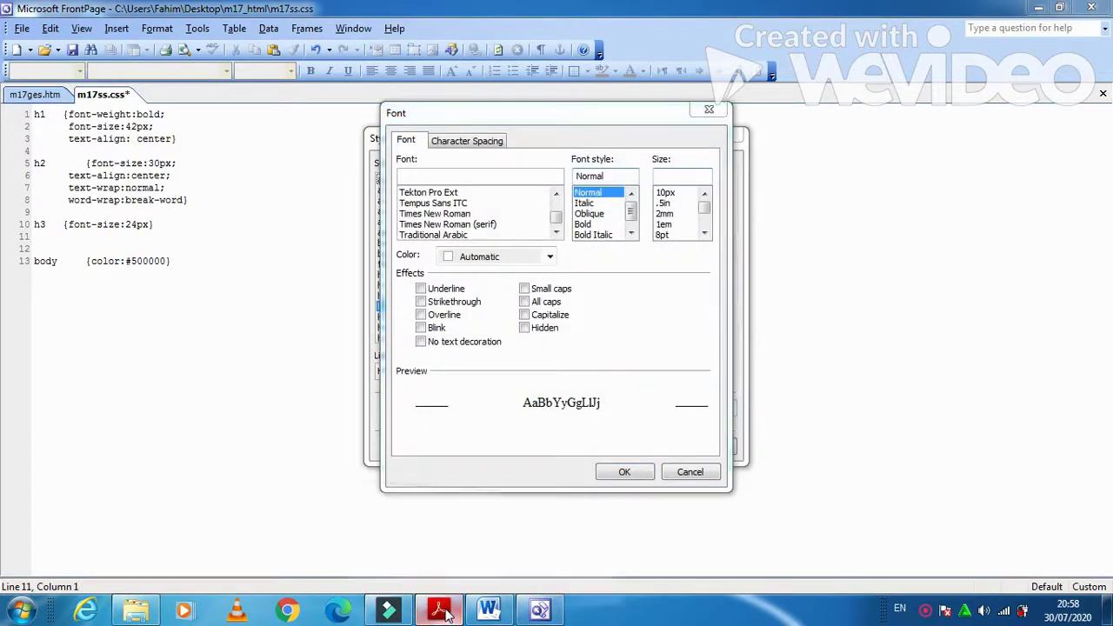
- Set the h4 font to 'Corsiva Hebrew', candara, sans-serif and confirm the style
{"action": "left_click", "coordinate": [439, 611]}
{"action": "left_click_drag", "start_coordinate": [357, 422], "coordinate": [464, 428]}
{"action": "key", "text": "ctrl+c"}
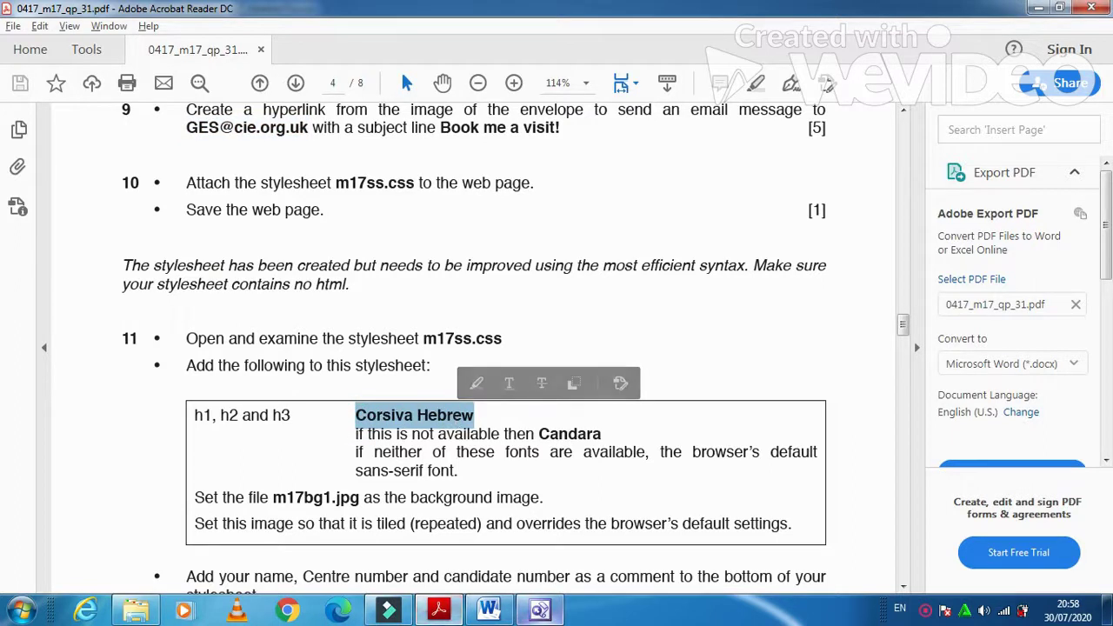
{"action": "left_click", "coordinate": [539, 610]}
{"action": "key", "text": "ctrl+v"}
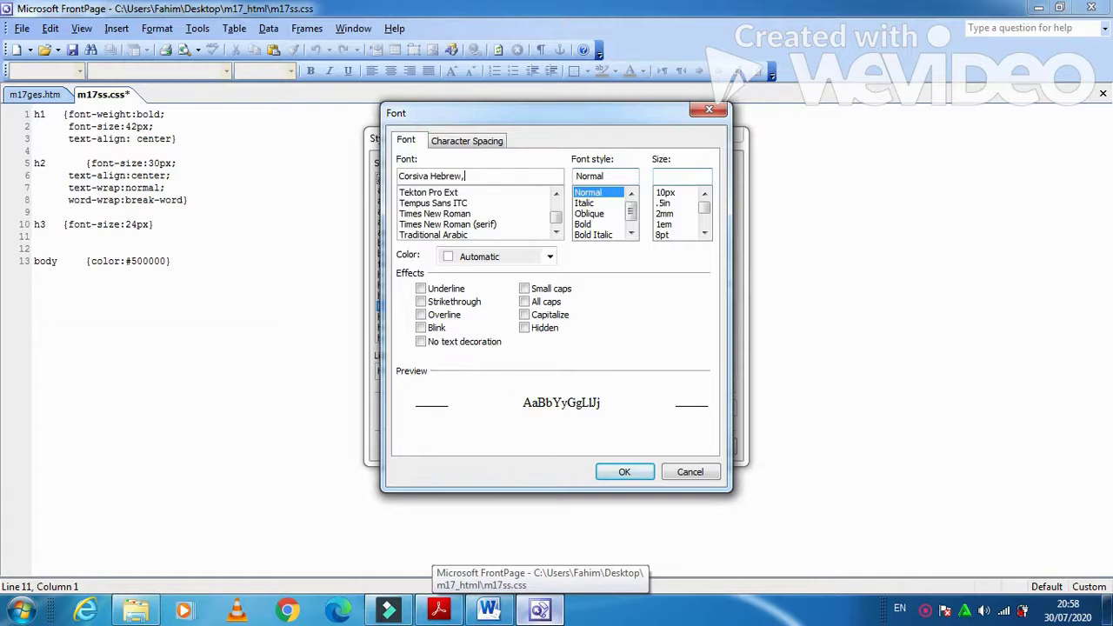
{"action": "key", "text": "alt+Tab"}
{"action": "key", "text": "alt+Tab"}
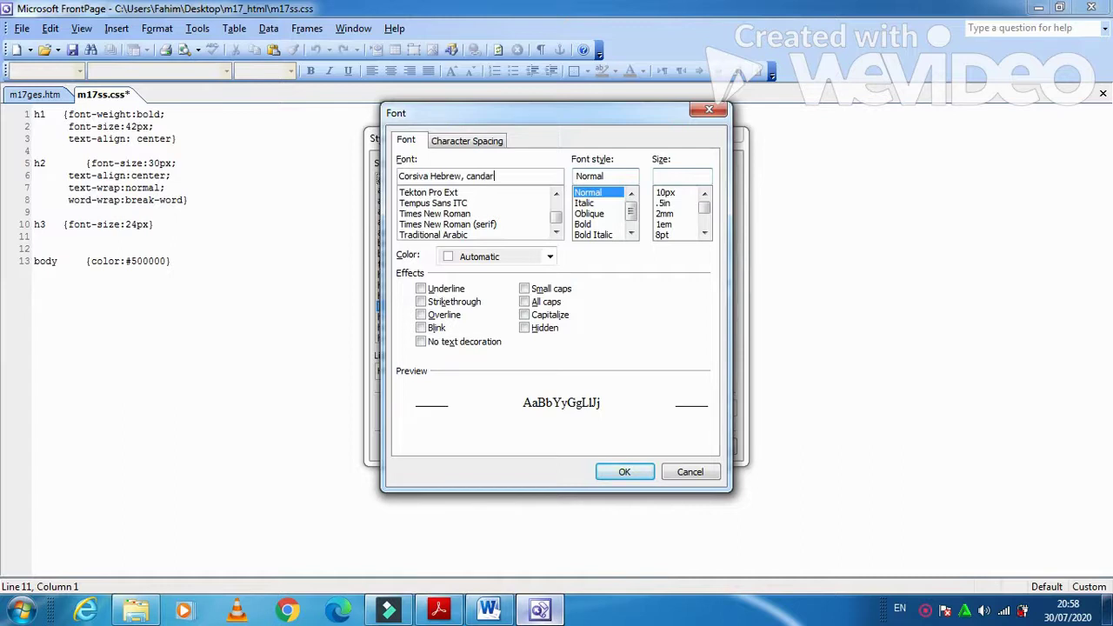
{"action": "key", "text": "alt+Tab"}
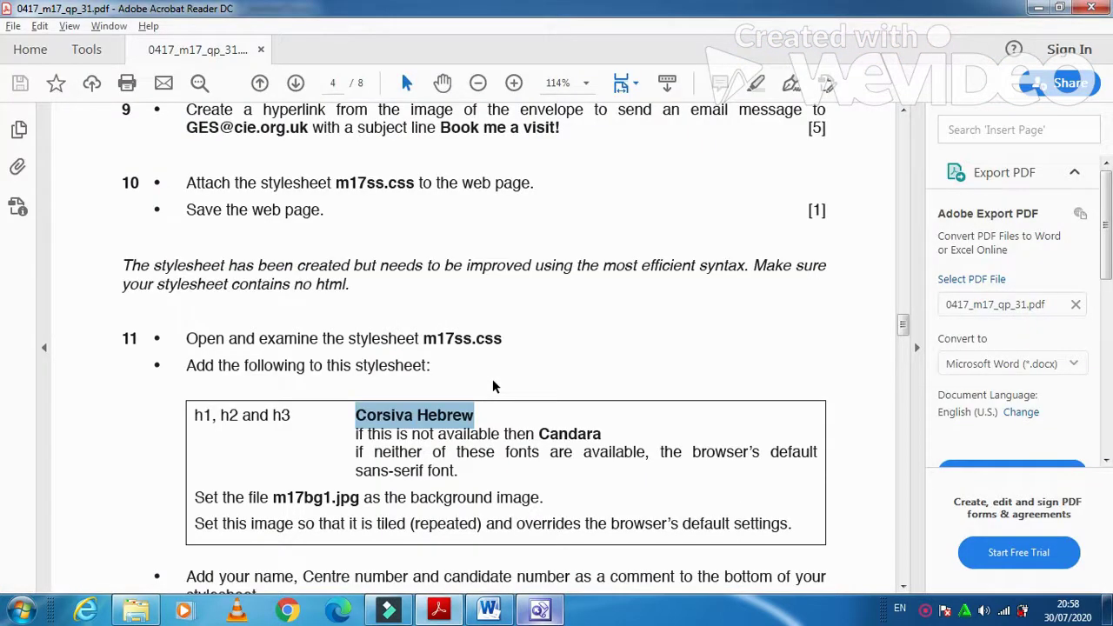
{"action": "key", "text": "alt+Tab"}
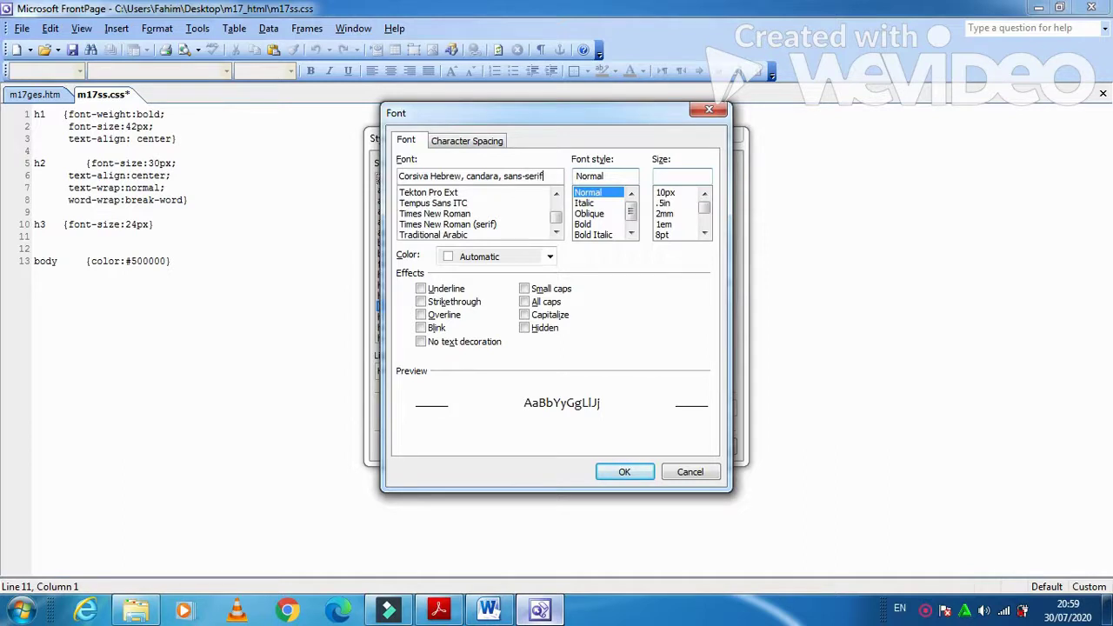
{"action": "key", "text": "alt+Tab"}
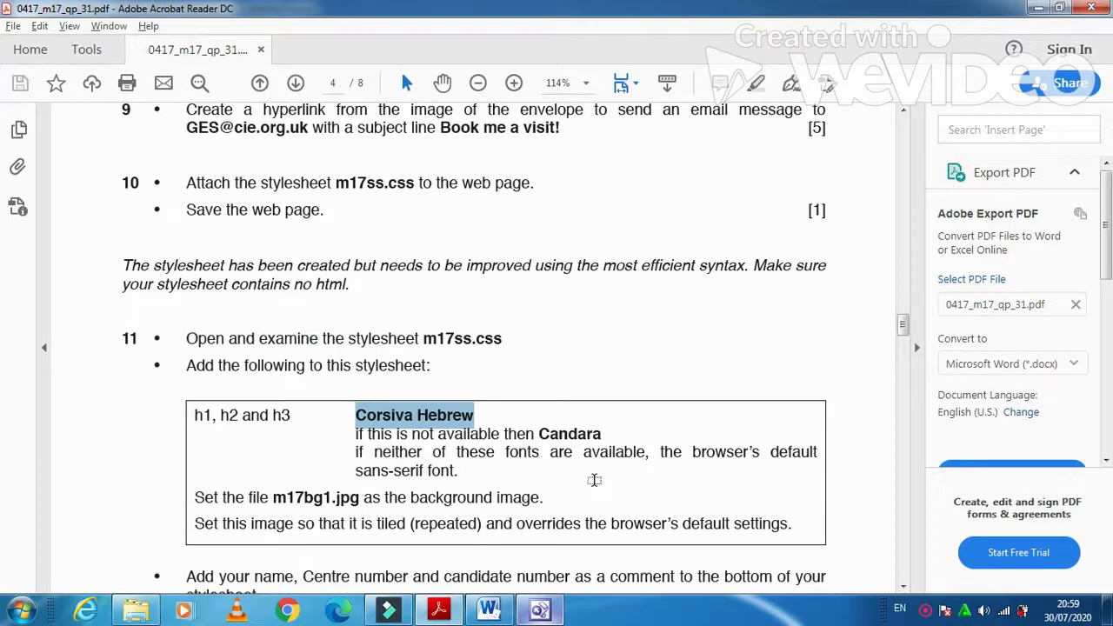
{"action": "key", "text": "alt+Tab"}
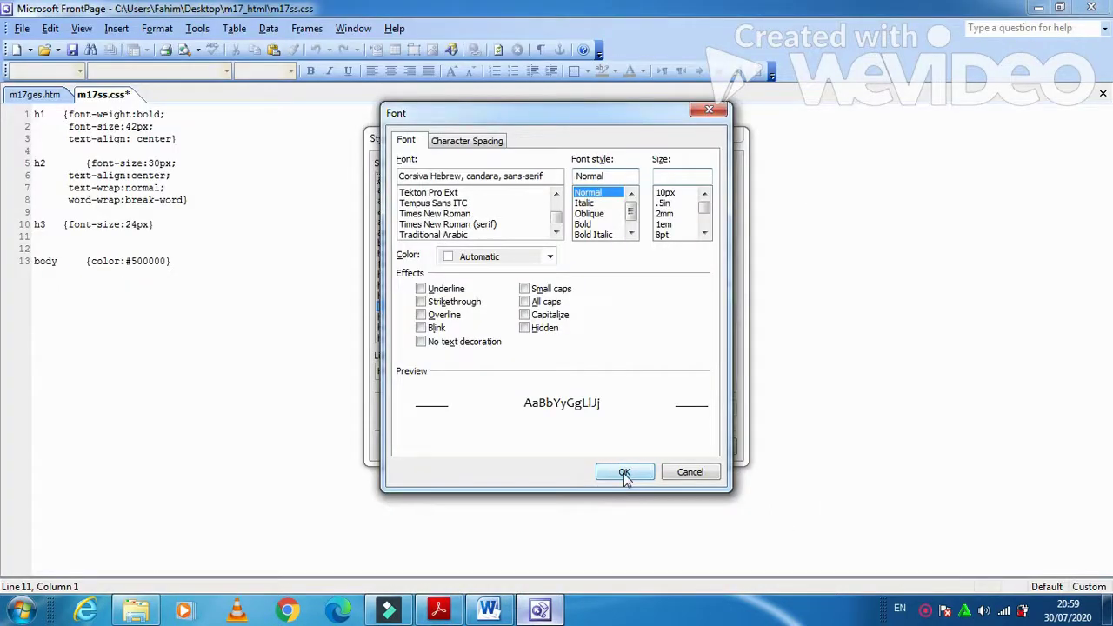
{"action": "left_click", "coordinate": [625, 474]}
{"action": "left_click", "coordinate": [624, 421]}
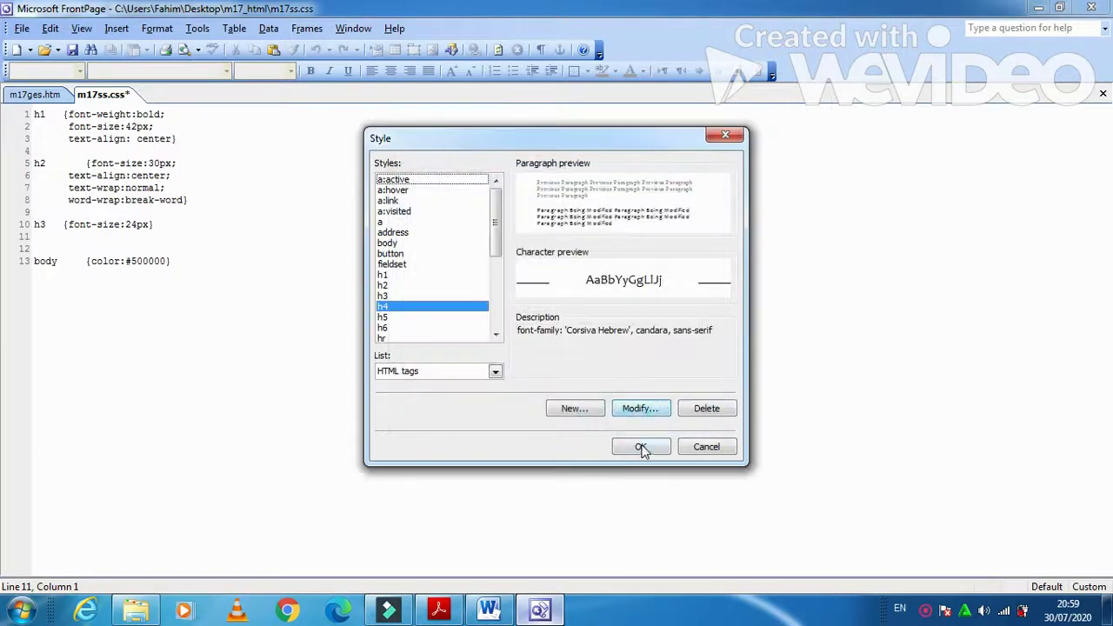
{"action": "left_click", "coordinate": [641, 447]}
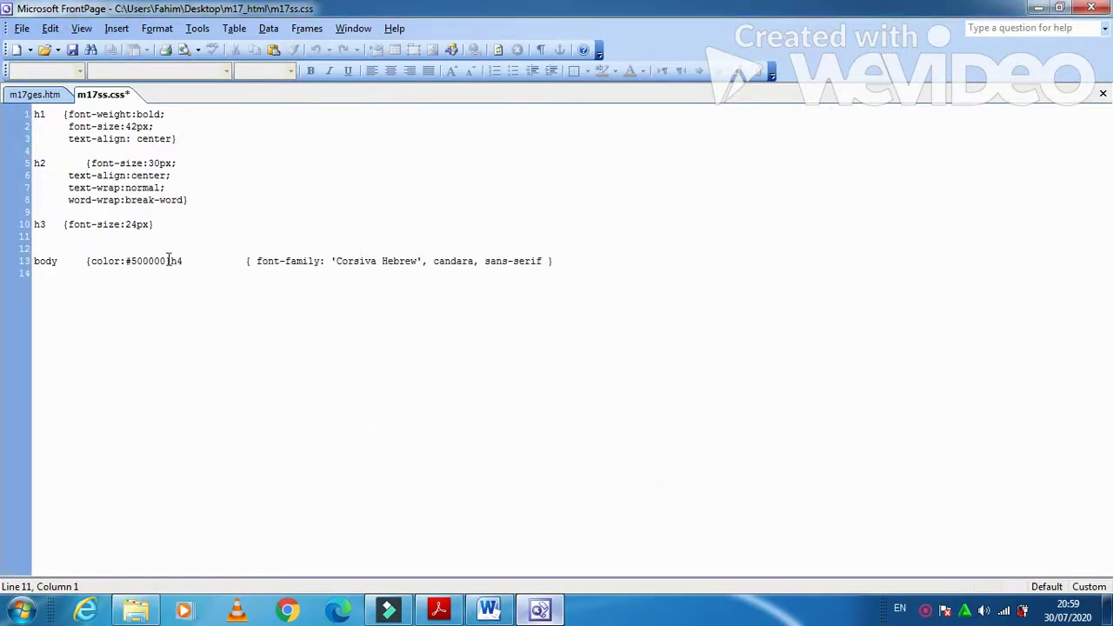
- Move the new font rule off the body line onto its own line after h3
{"action": "left_click_drag", "start_coordinate": [171, 261], "coordinate": [561, 261]}
{"action": "key", "text": "ctrl+c"}
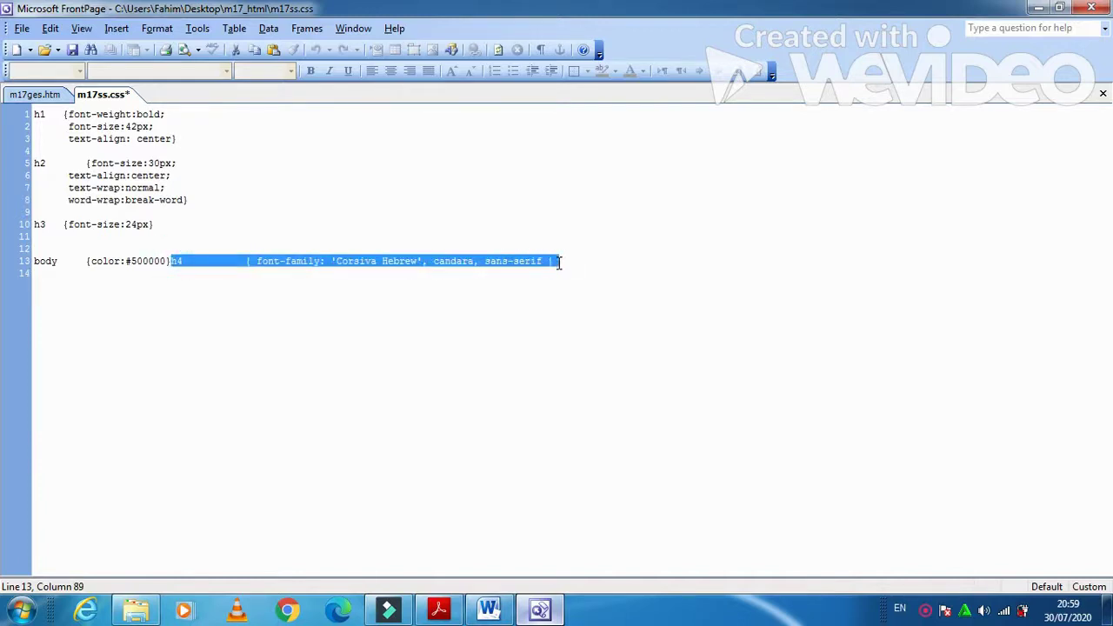
{"action": "key", "text": "Delete"}
{"action": "left_click", "coordinate": [129, 240]}
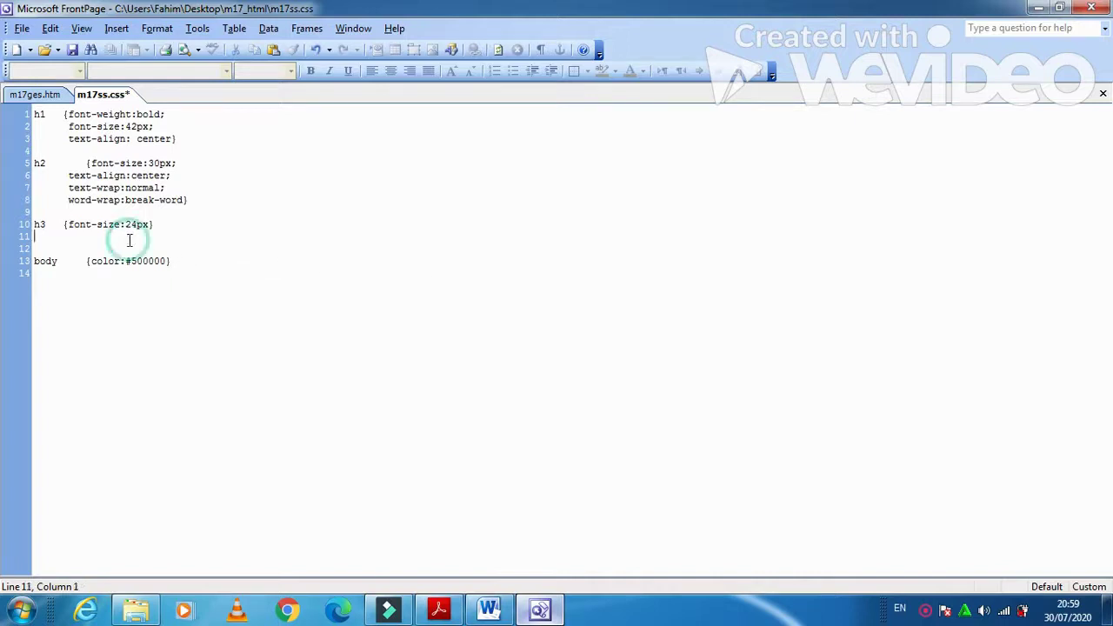
{"action": "key", "text": "Return"}
{"action": "key", "text": "ctrl+v"}
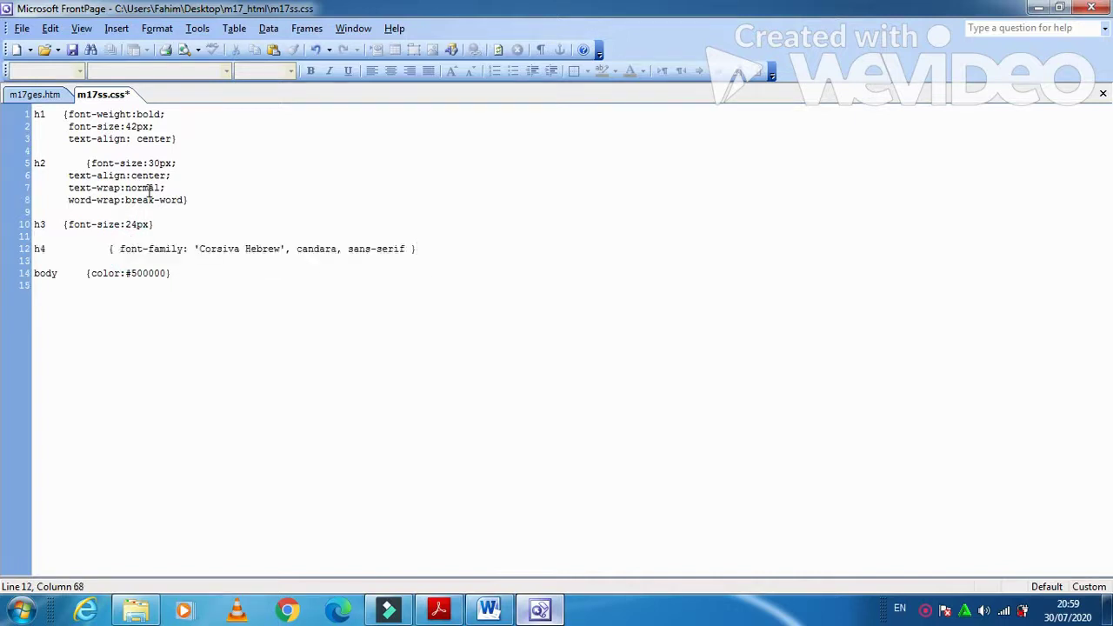
- Change the rule's selector from h4 to h1,h2,h3
{"action": "left_click", "coordinate": [46, 250]}
{"action": "type", "text": ",h2,"}
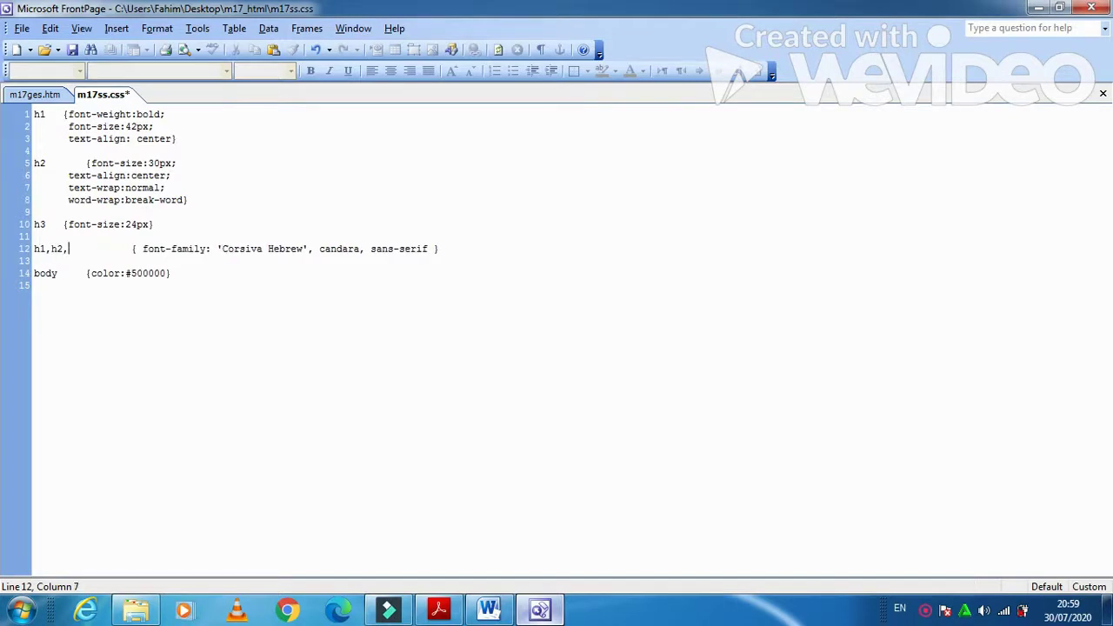
{"action": "type", "text": "h3"}
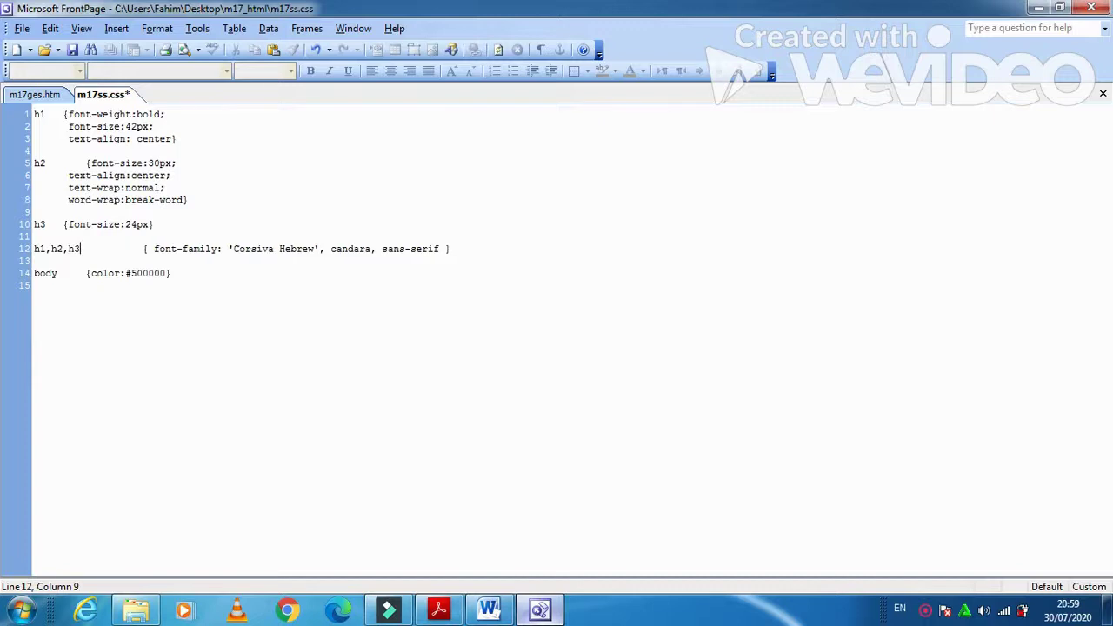
{"action": "left_click", "coordinate": [424, 612]}
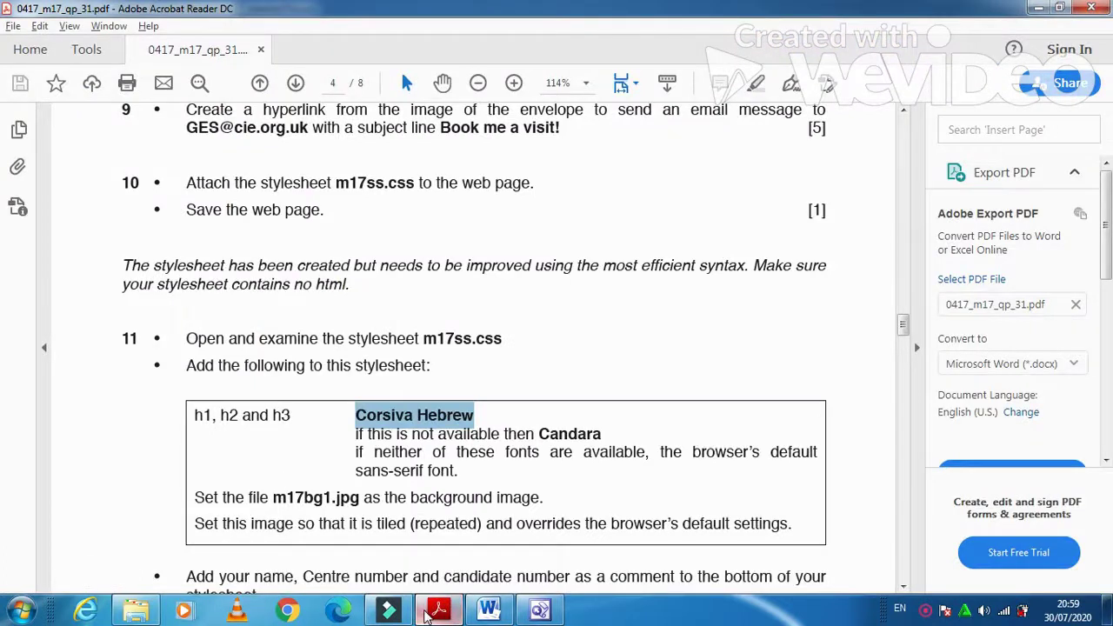
{"action": "key", "text": "alt+Tab"}
{"action": "left_click", "coordinate": [241, 273]}
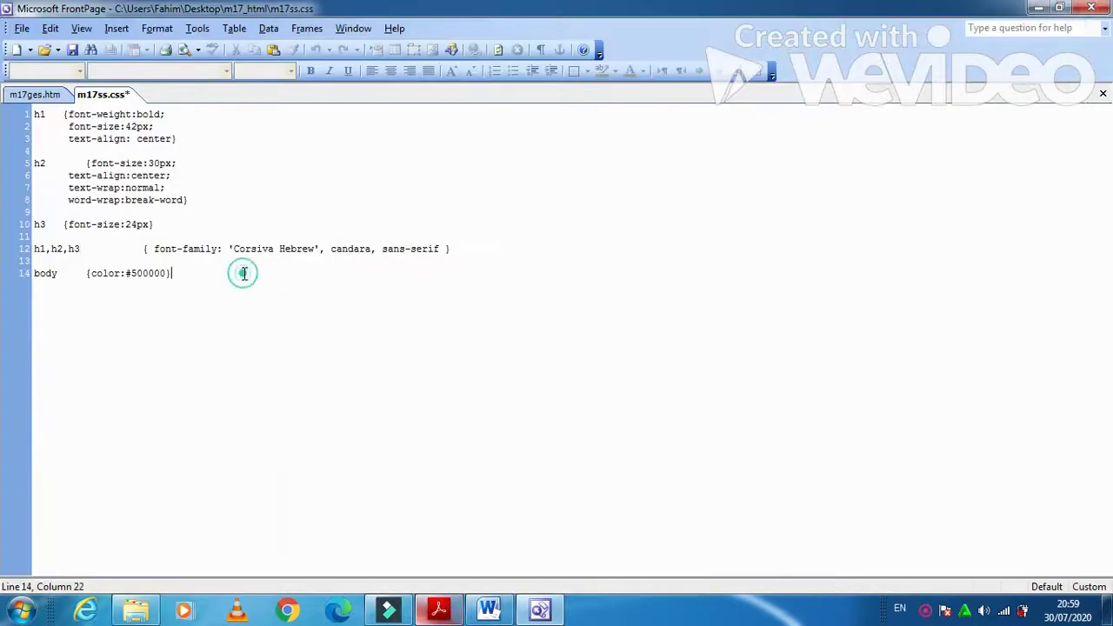
- Choose m17bg1.jpg as the background picture of the body style
{"action": "left_click", "coordinate": [155, 29]}
{"action": "left_click", "coordinate": [213, 69]}
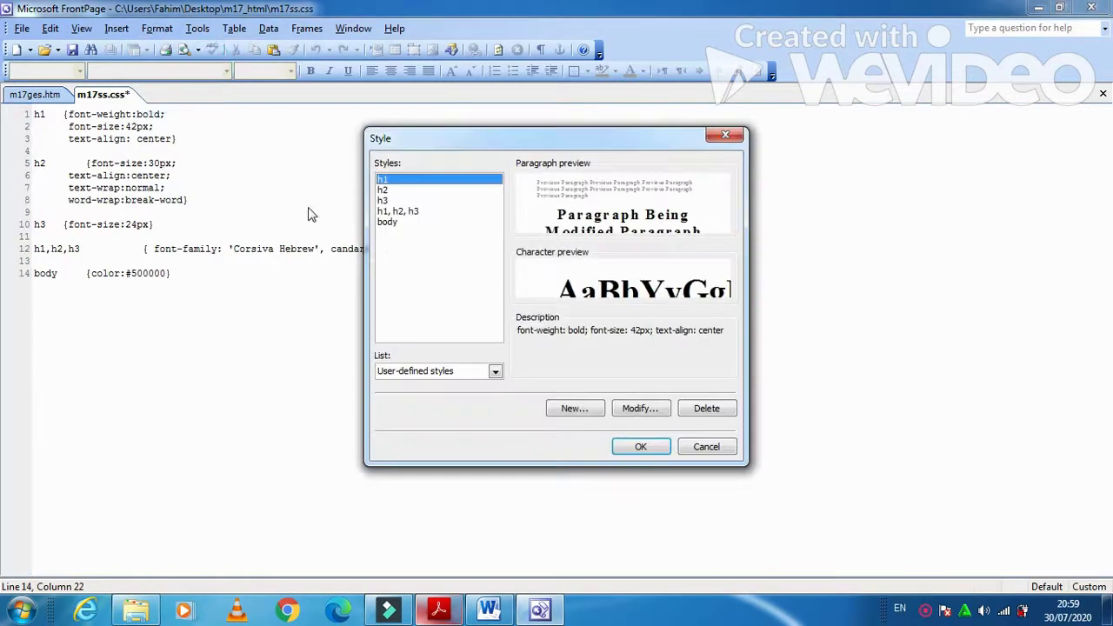
{"action": "left_click", "coordinate": [389, 223]}
{"action": "left_click", "coordinate": [639, 415]}
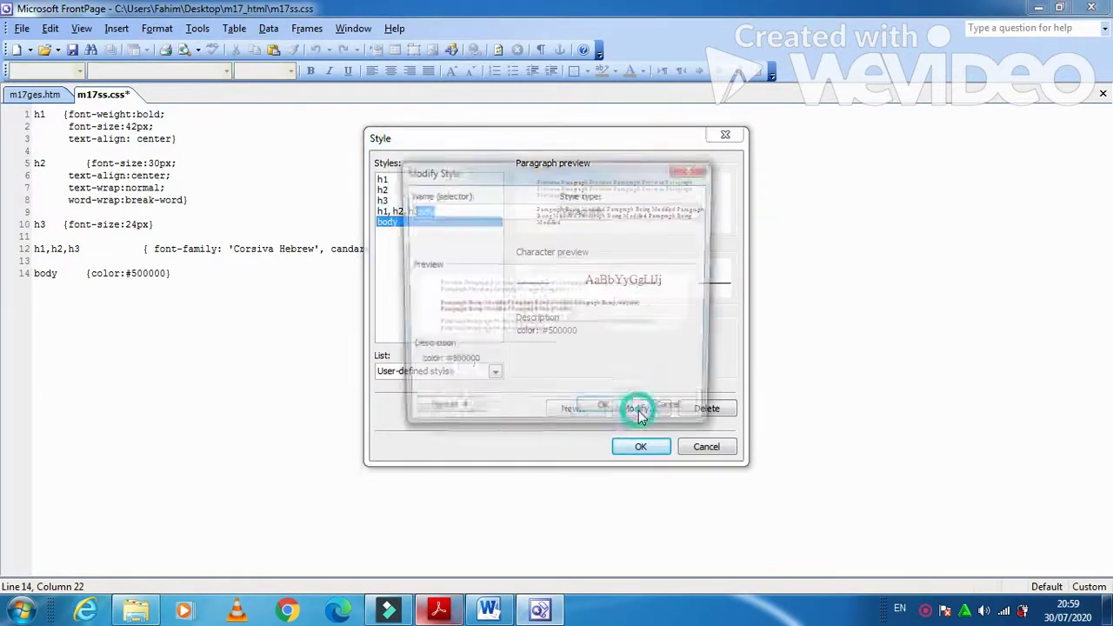
{"action": "left_click", "coordinate": [461, 415]}
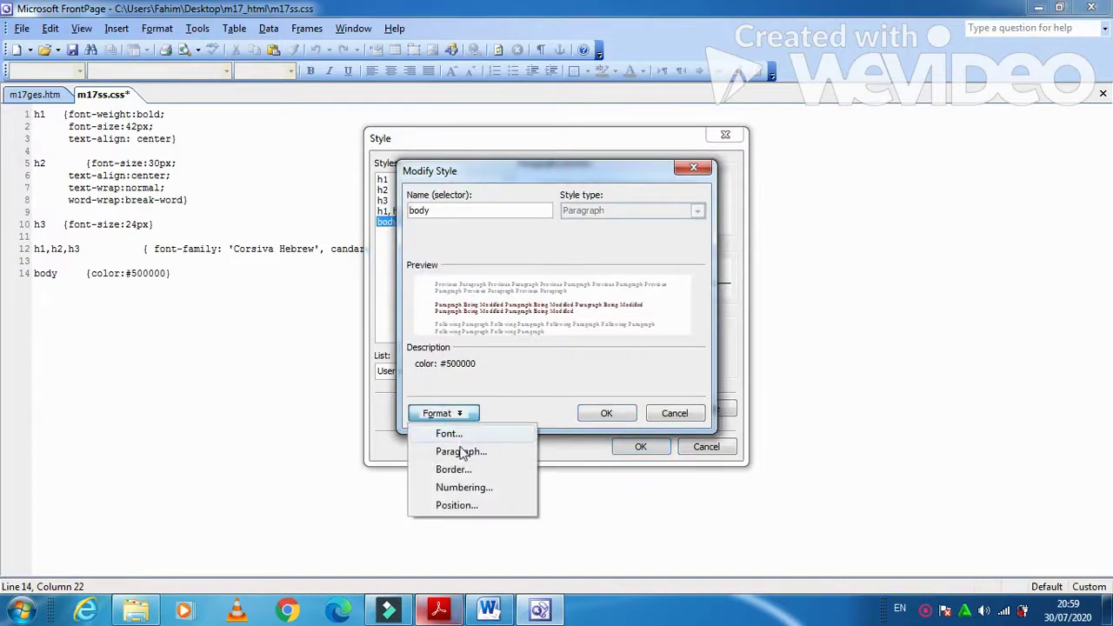
{"action": "left_click", "coordinate": [454, 470]}
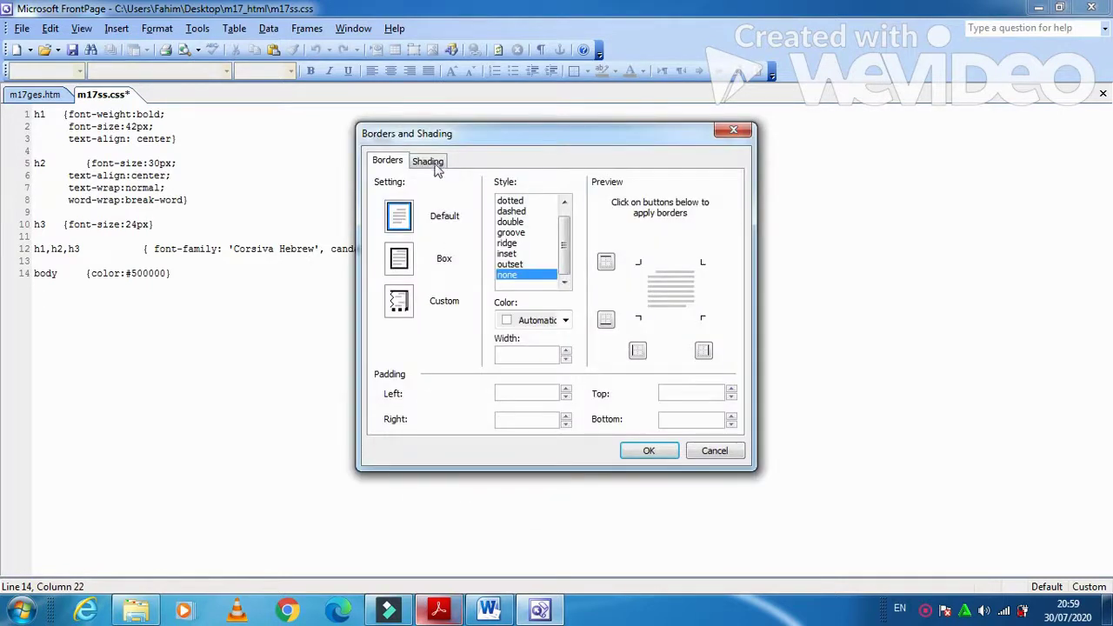
{"action": "left_click", "coordinate": [427, 161]}
{"action": "left_click", "coordinate": [695, 369]}
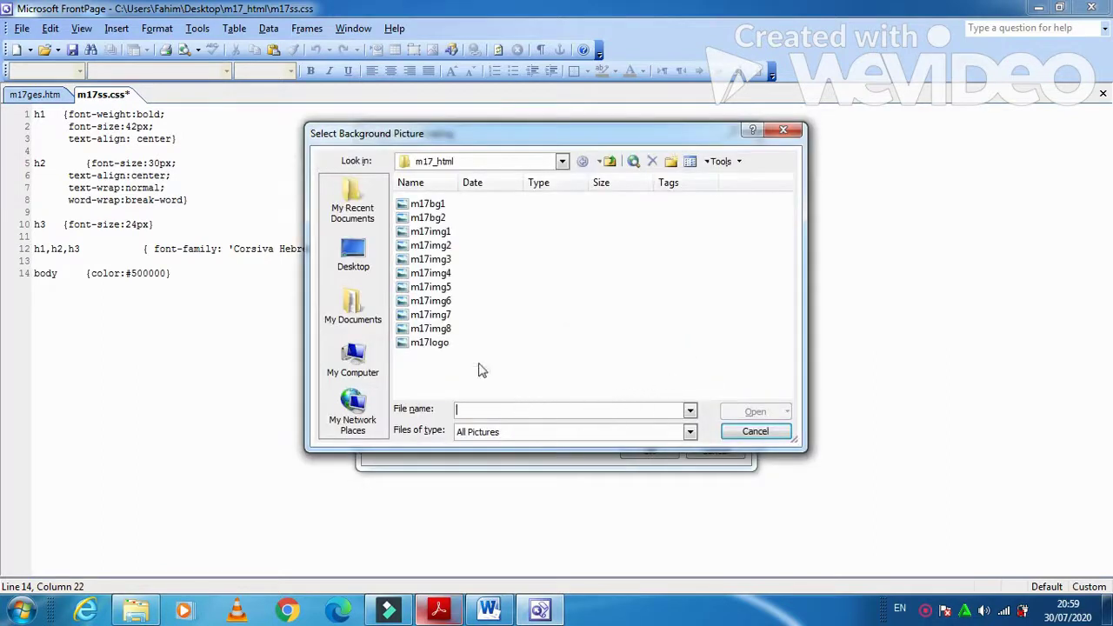
{"action": "left_click", "coordinate": [437, 609]}
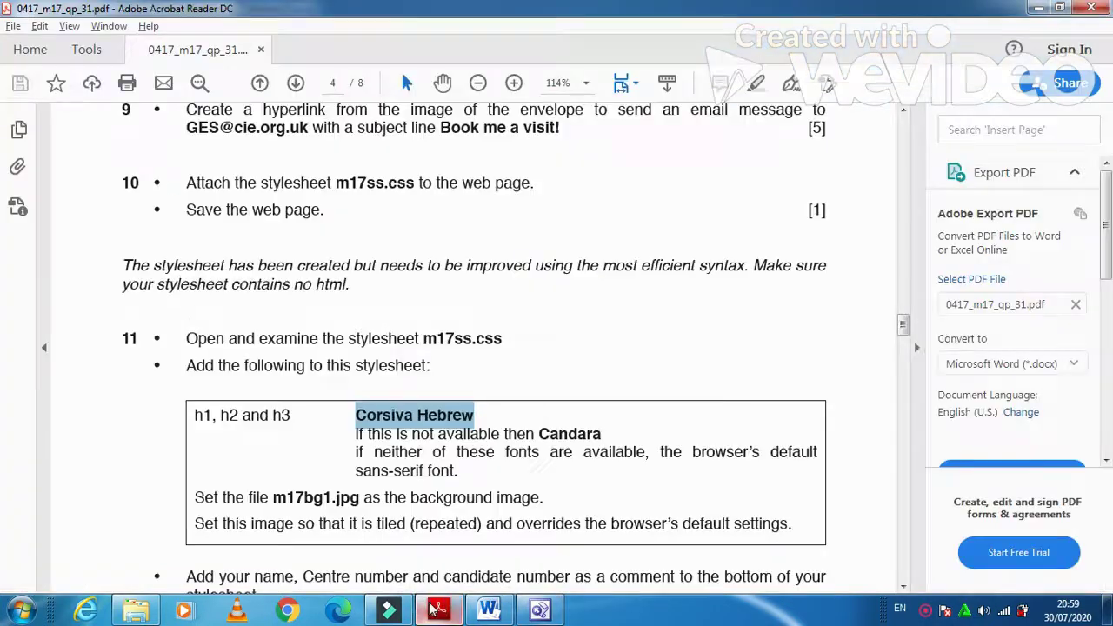
{"action": "key", "text": "alt+Tab"}
{"action": "left_click", "coordinate": [425, 204]}
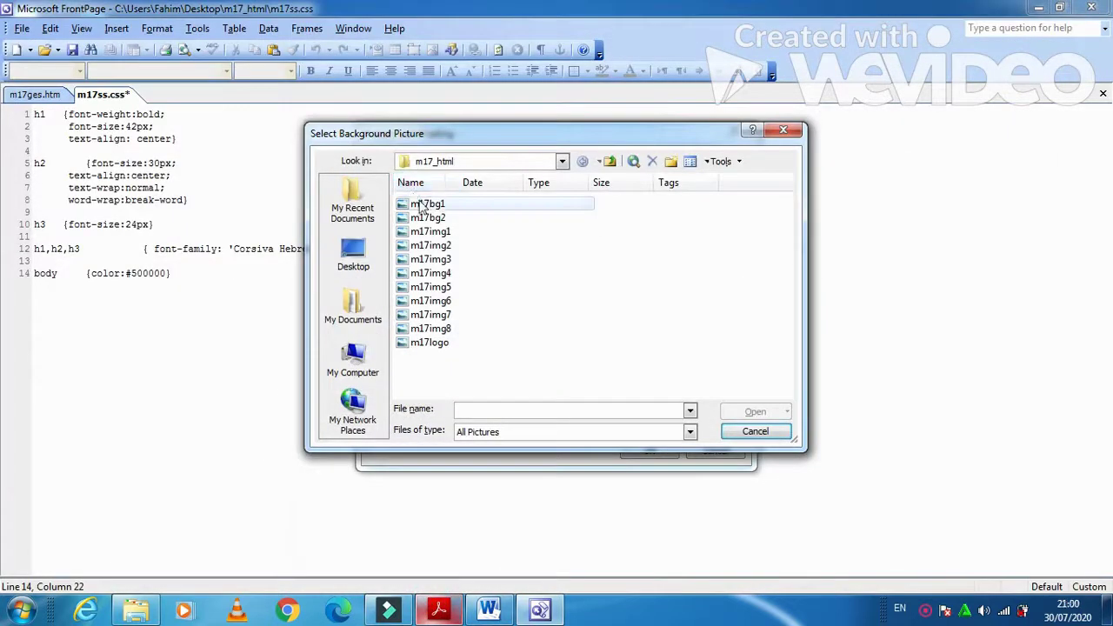
{"action": "left_click", "coordinate": [741, 414]}
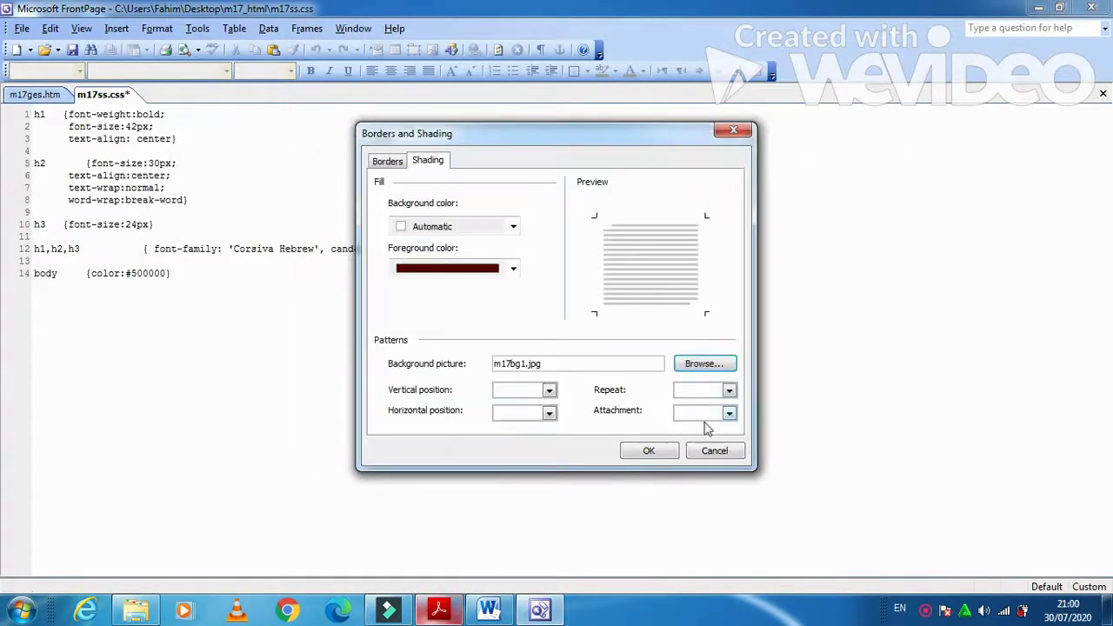
- Set the background to repeat and confirm the body style changes
{"action": "left_click", "coordinate": [441, 611]}
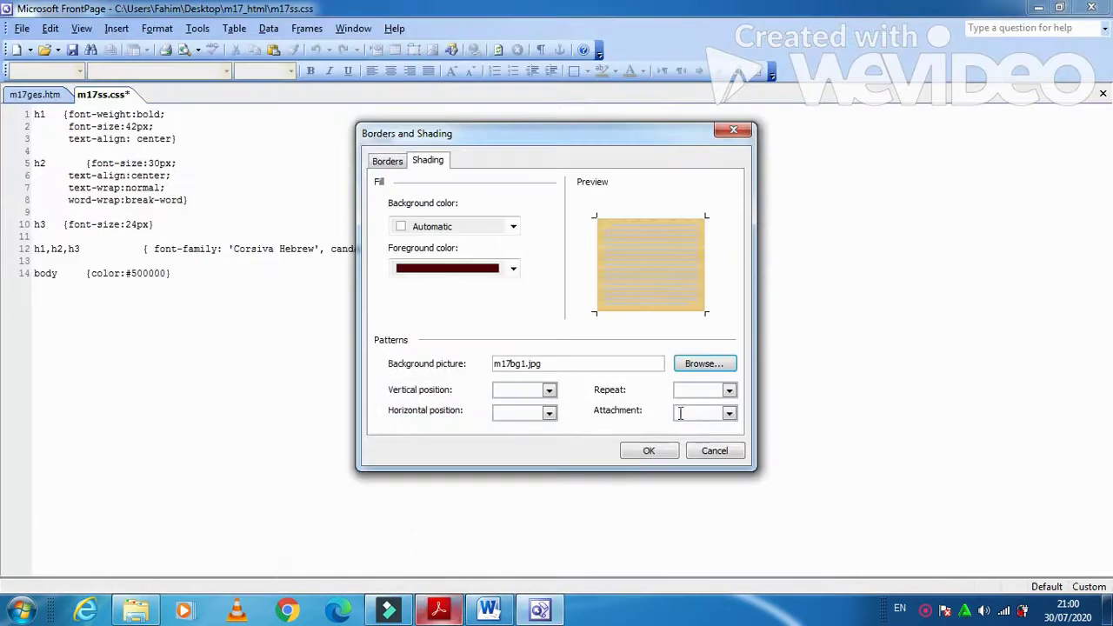
{"action": "left_click", "coordinate": [729, 391]}
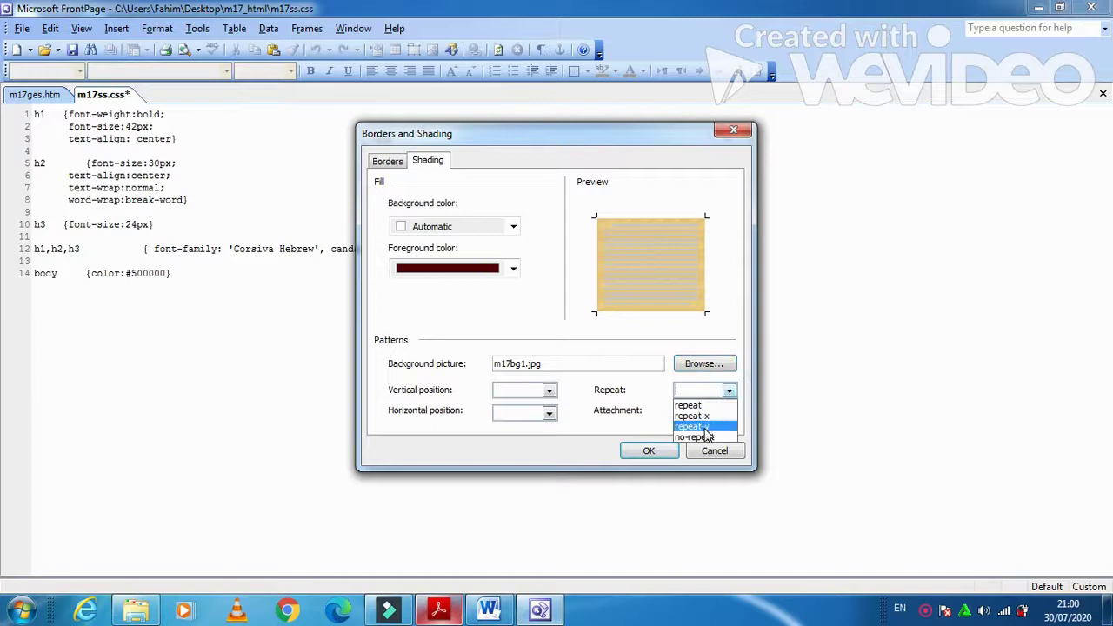
{"action": "left_click", "coordinate": [700, 406]}
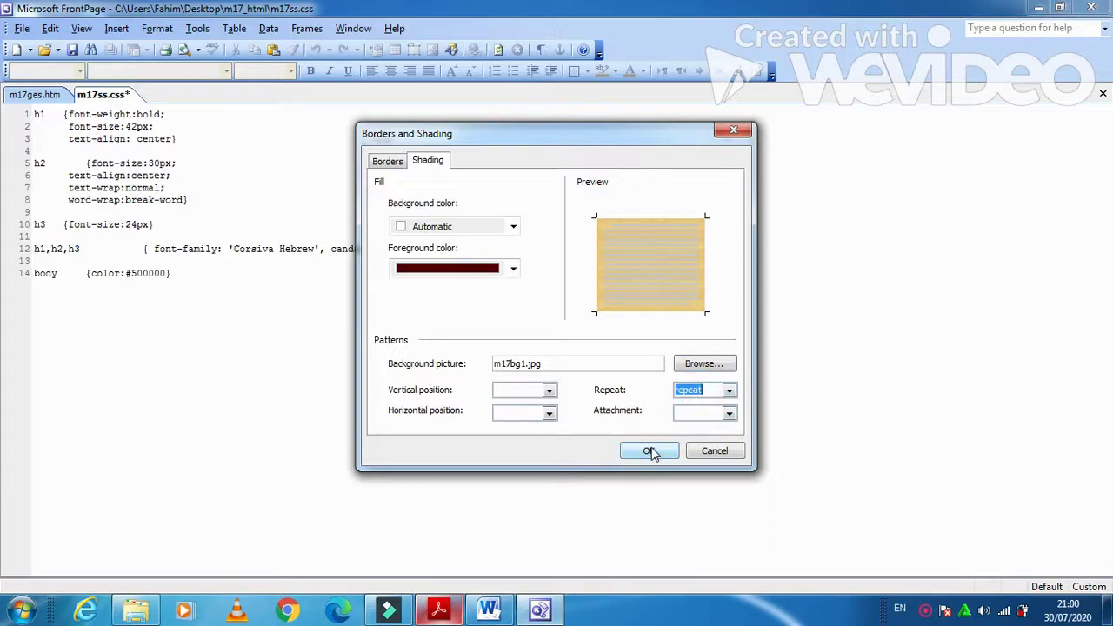
{"action": "left_click", "coordinate": [730, 413]}
{"action": "left_click", "coordinate": [729, 415]}
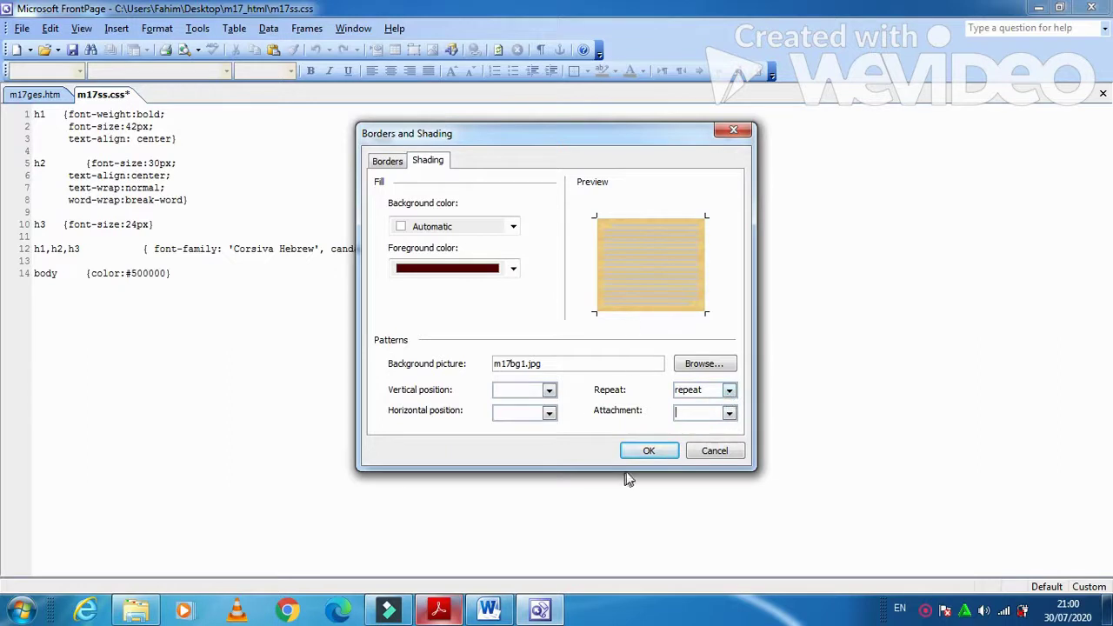
{"action": "left_click", "coordinate": [643, 451]}
{"action": "left_click", "coordinate": [626, 416]}
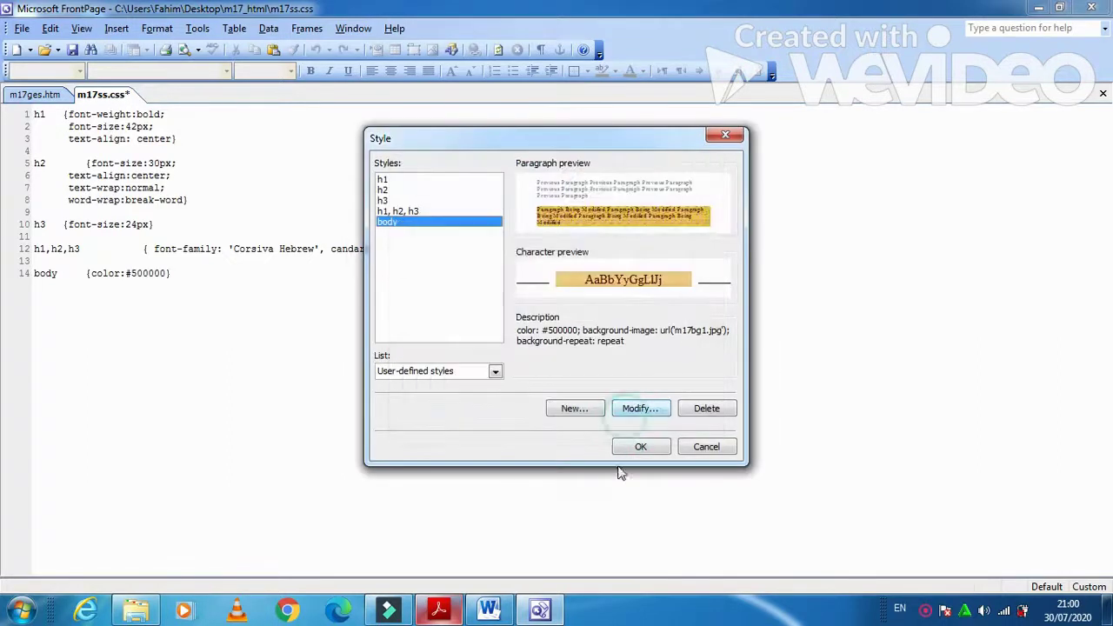
{"action": "left_click", "coordinate": [642, 447]}
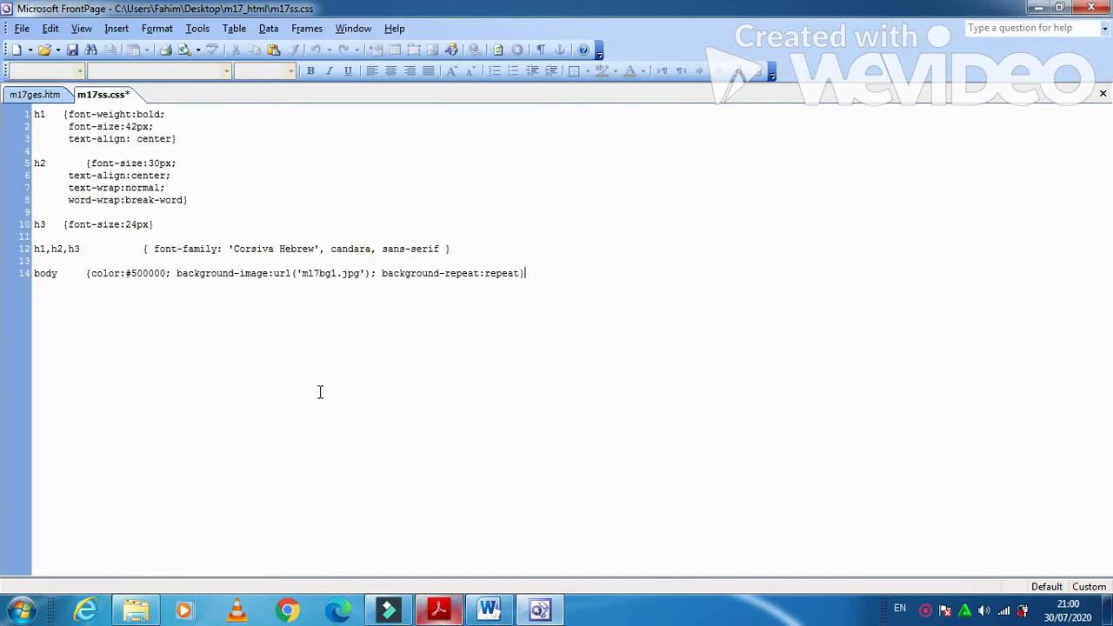
- Below the body rule, type a /* */ comment with the candidate's name and exam numbers
{"action": "left_click", "coordinate": [439, 608]}
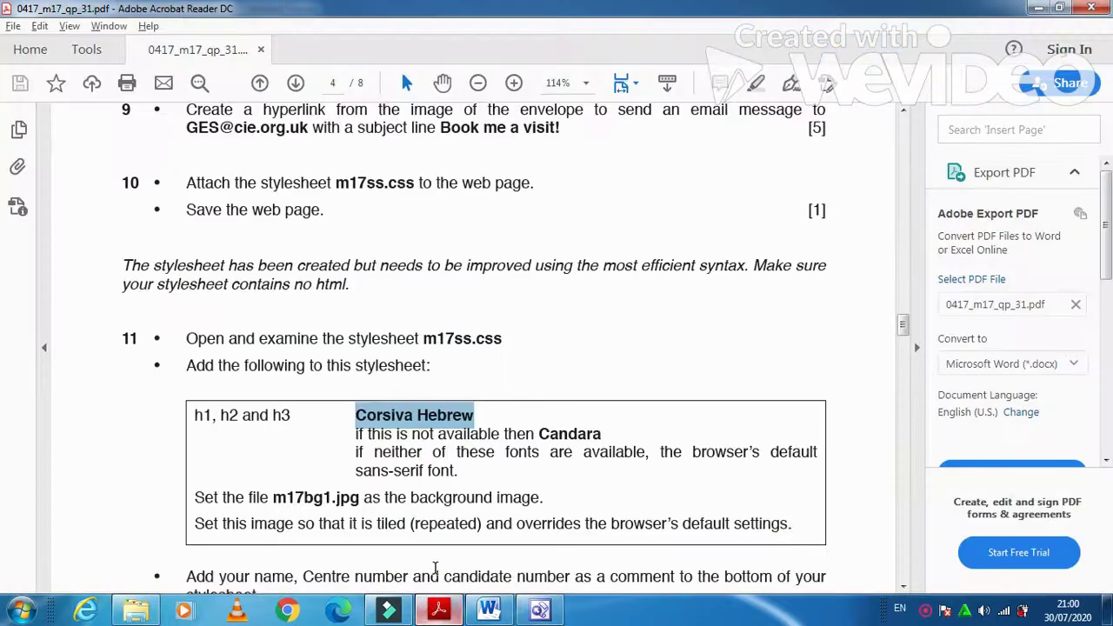
{"action": "scroll", "coordinate": [435, 567], "scroll_direction": "down", "scroll_amount": 1}
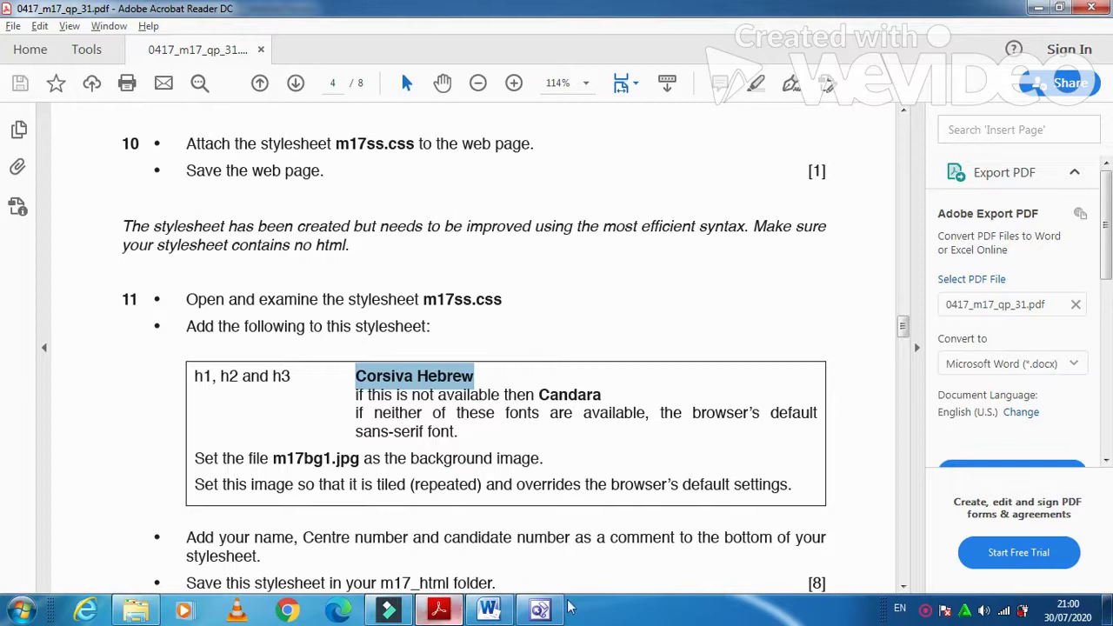
{"action": "left_click", "coordinate": [439, 611]}
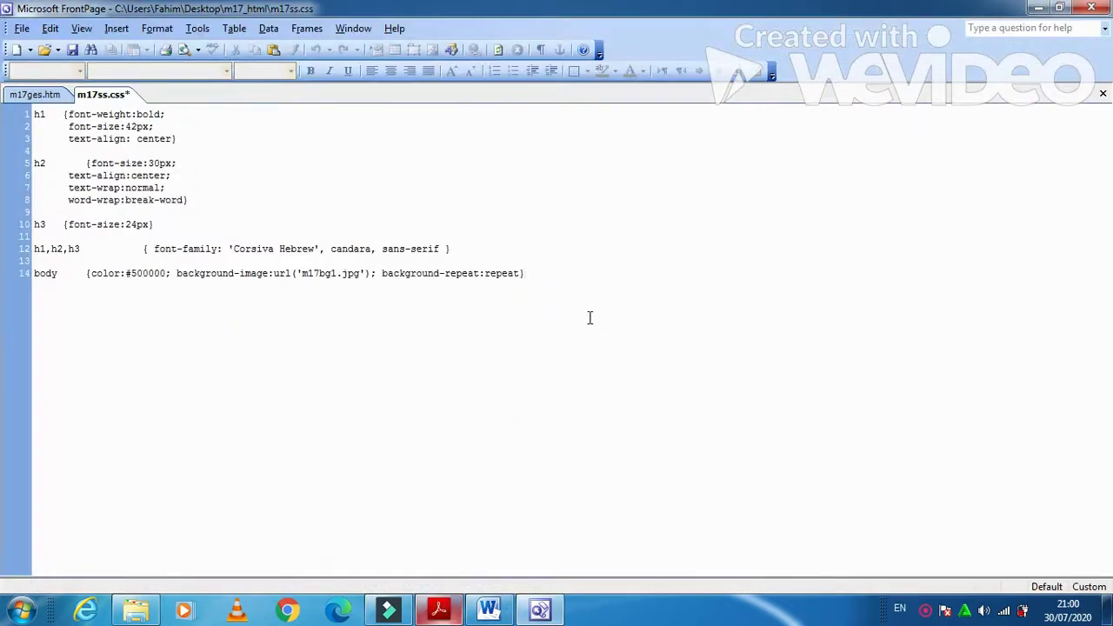
{"action": "key", "text": "Return"}
{"action": "key", "text": "Return"}
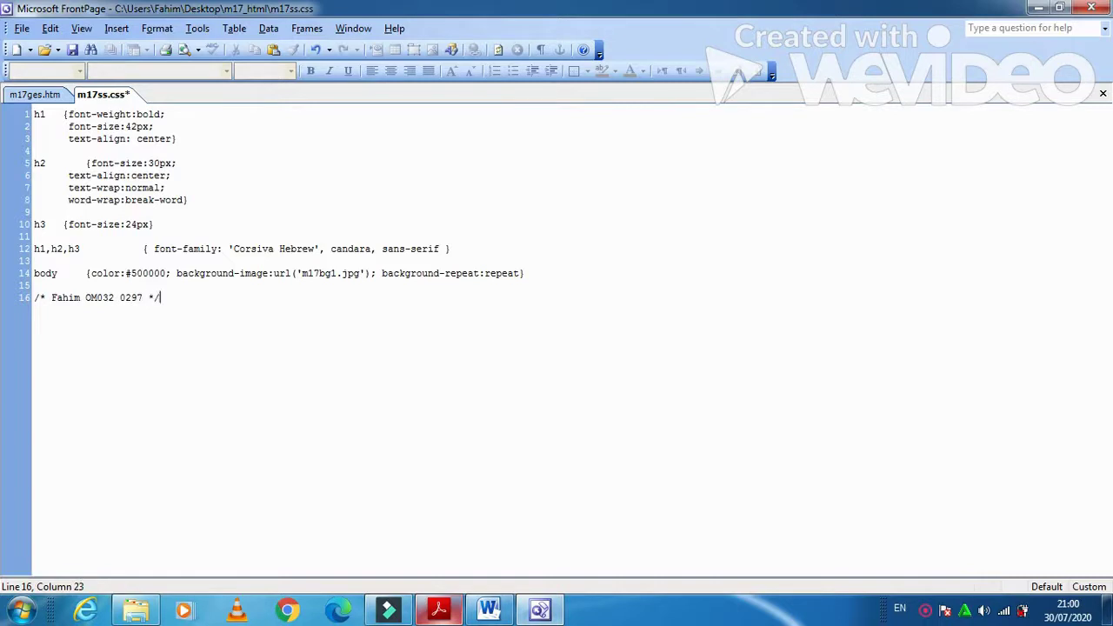
{"action": "left_click", "coordinate": [438, 610]}
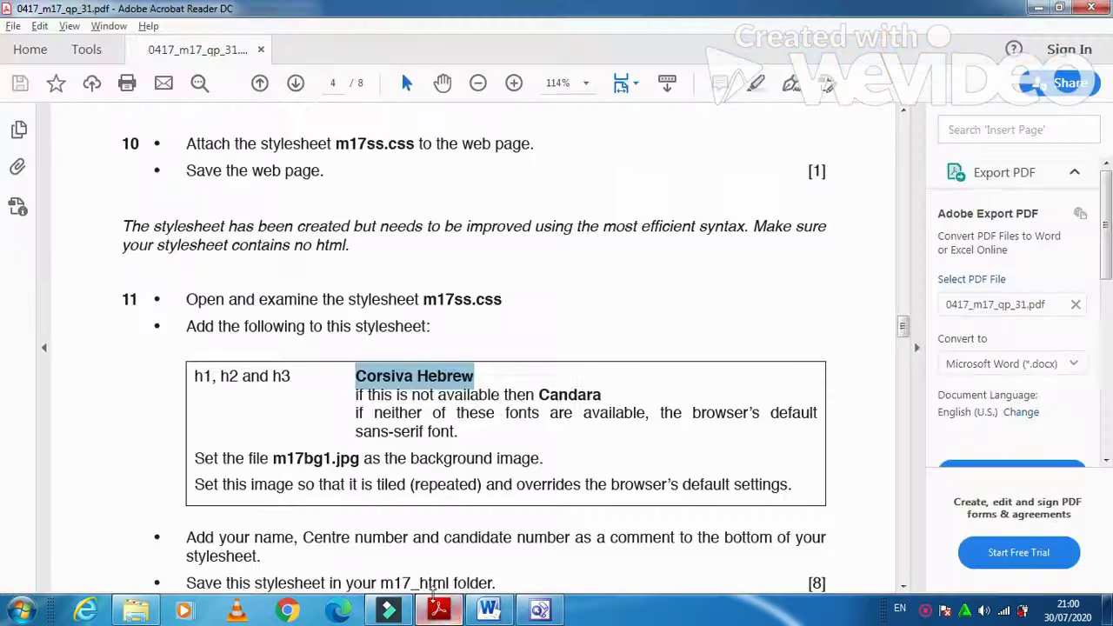
{"action": "scroll", "coordinate": [251, 526], "scroll_direction": "down", "scroll_amount": 3}
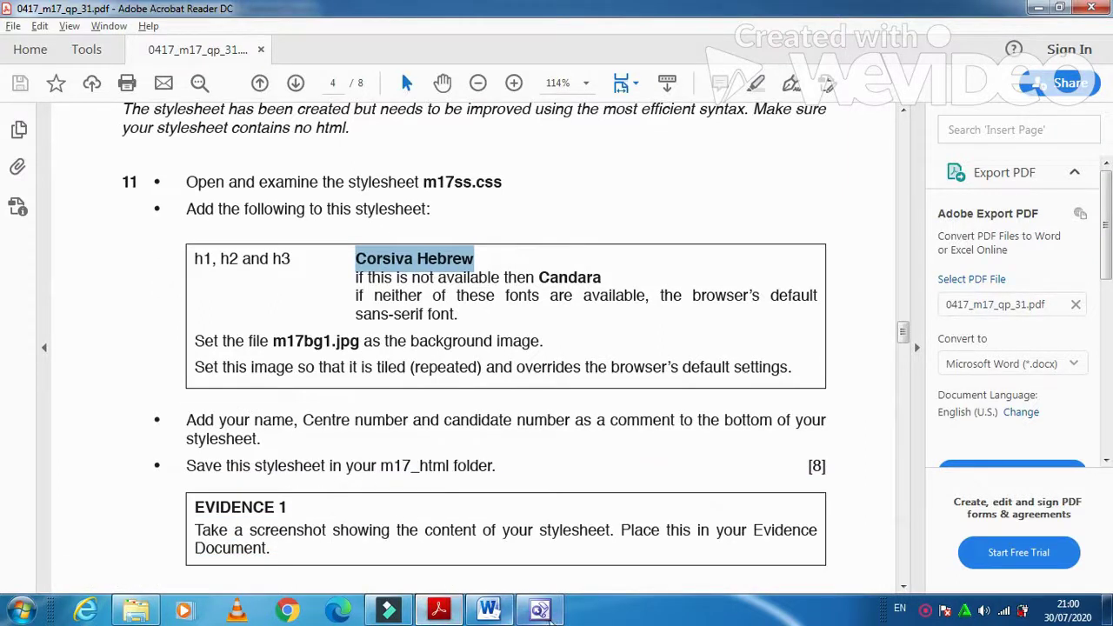
{"action": "left_click", "coordinate": [539, 610]}
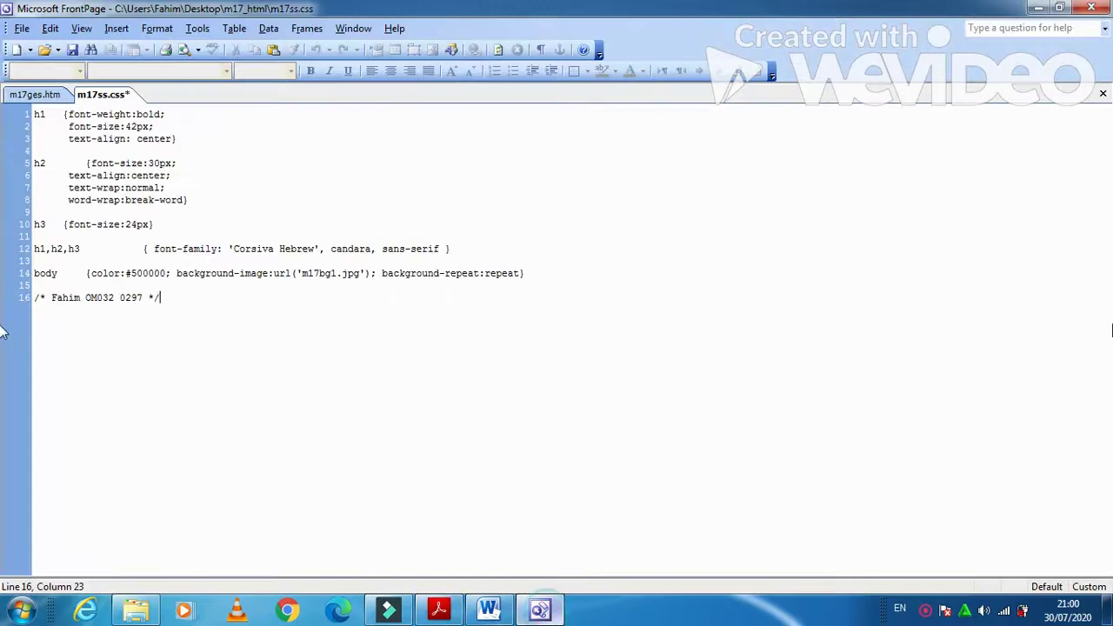
- Save m17ss.css and preview the tiled background on the m17ges.htm page
{"action": "left_click", "coordinate": [73, 51]}
{"action": "left_click", "coordinate": [47, 95]}
{"action": "left_click_drag", "start_coordinate": [1105, 344], "coordinate": [1107, 313]}
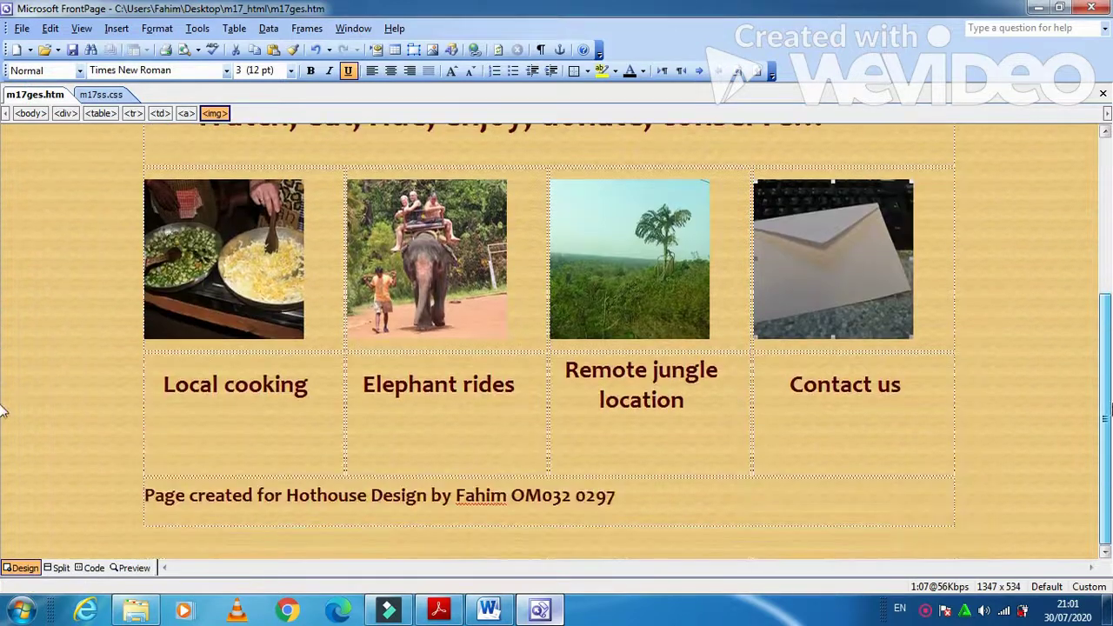
{"action": "left_click", "coordinate": [440, 610]}
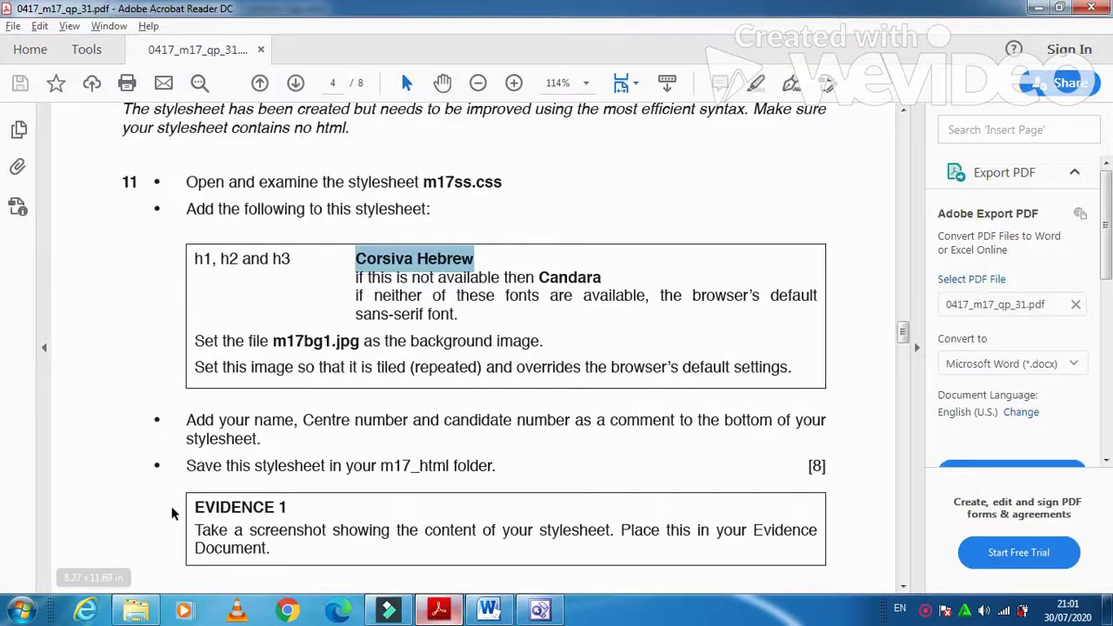
{"action": "scroll", "coordinate": [215, 528], "scroll_direction": "down", "scroll_amount": 1}
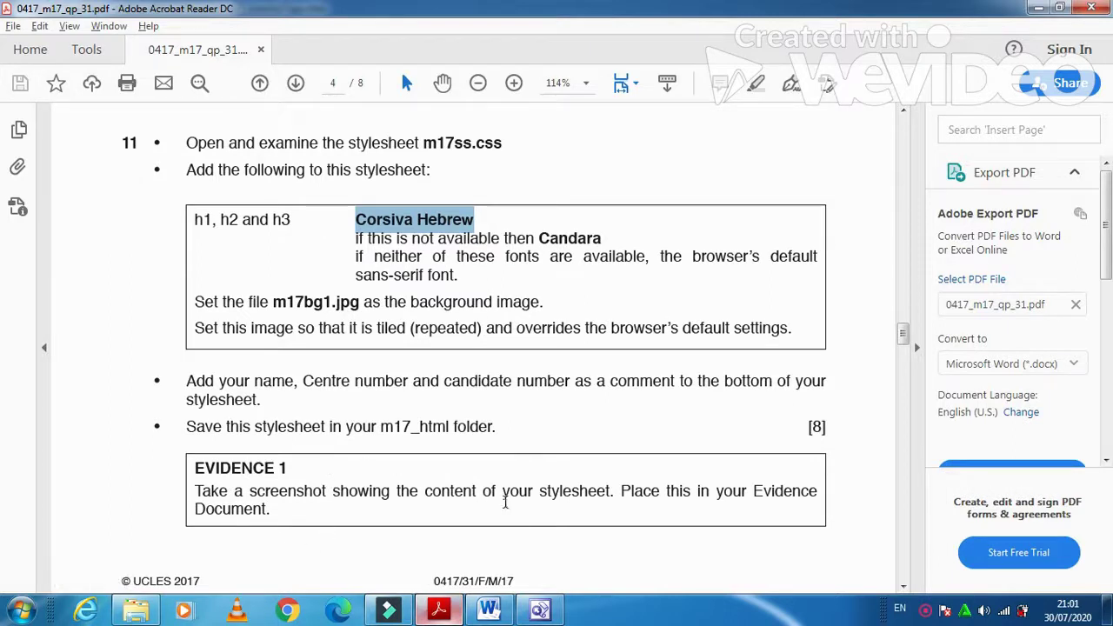
{"action": "left_click", "coordinate": [541, 610]}
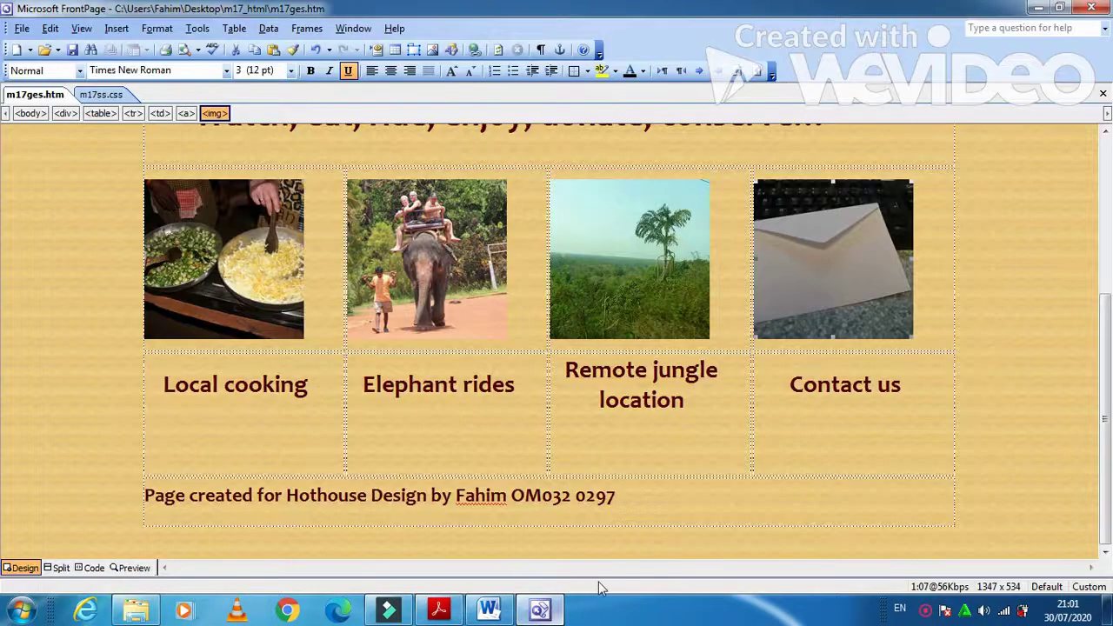
{"action": "left_click", "coordinate": [104, 95]}
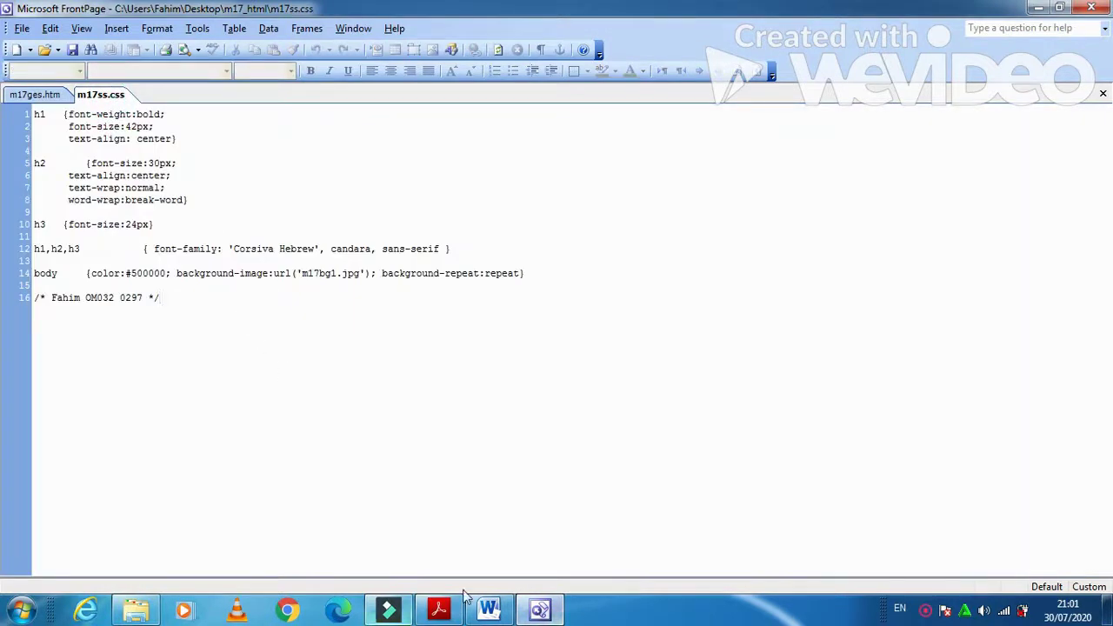
{"action": "left_click", "coordinate": [489, 612]}
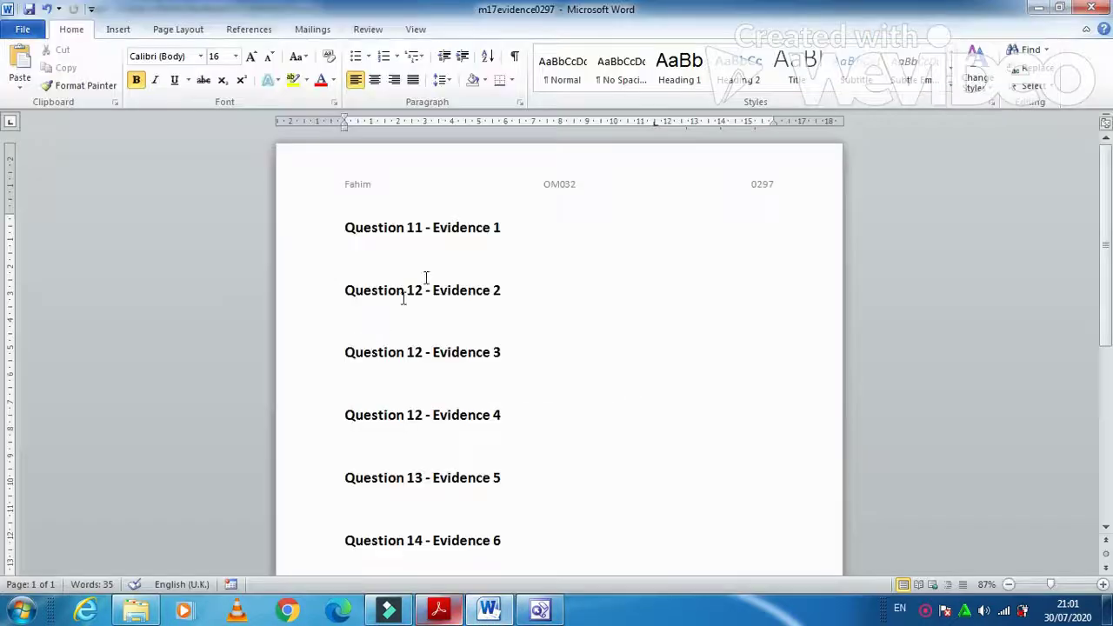
- Paste the stylesheet screenshot under Question 11 - Evidence 1 and crop its right, bottom and top edges
{"action": "left_click", "coordinate": [432, 269]}
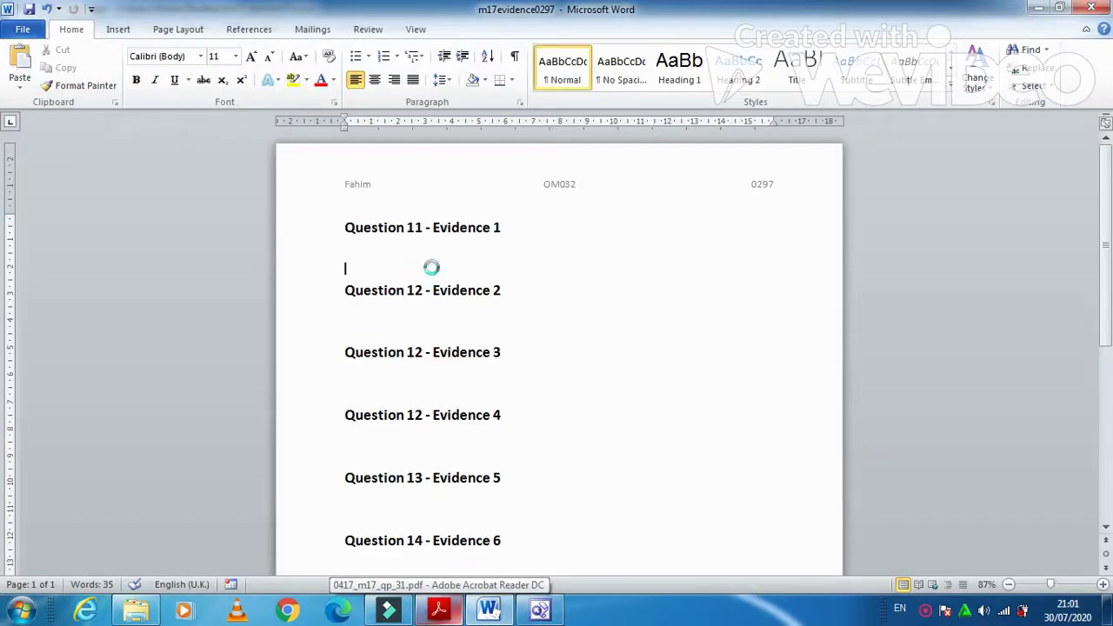
{"action": "key", "text": "ctrl+v"}
{"action": "left_click", "coordinate": [576, 334]}
{"action": "left_click", "coordinate": [423, 31]}
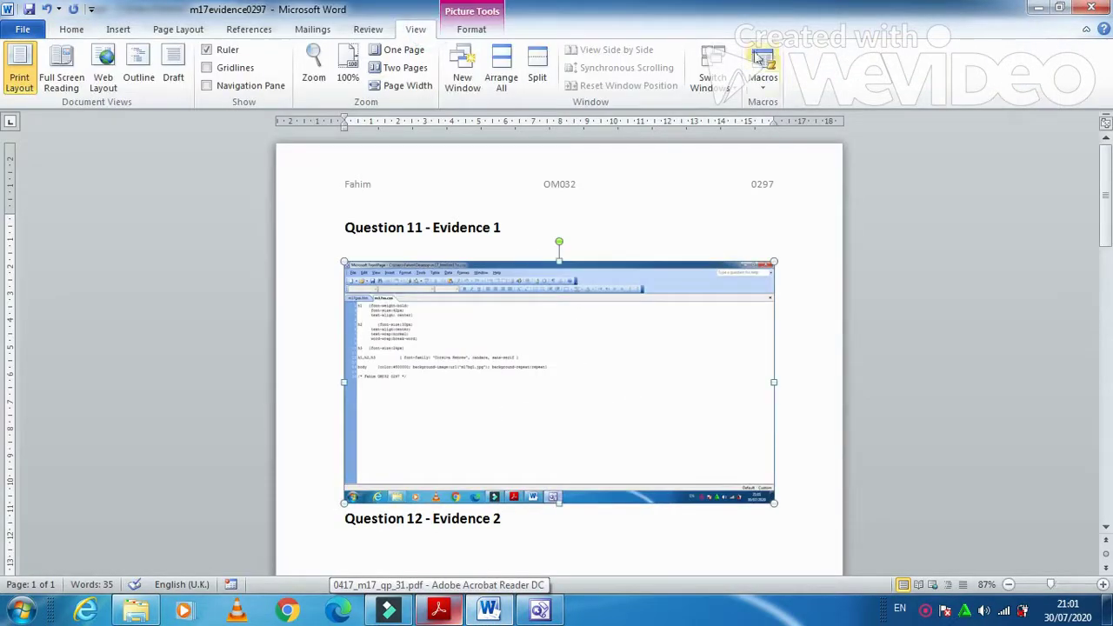
{"action": "left_click", "coordinate": [471, 29]}
{"action": "left_click", "coordinate": [972, 63]}
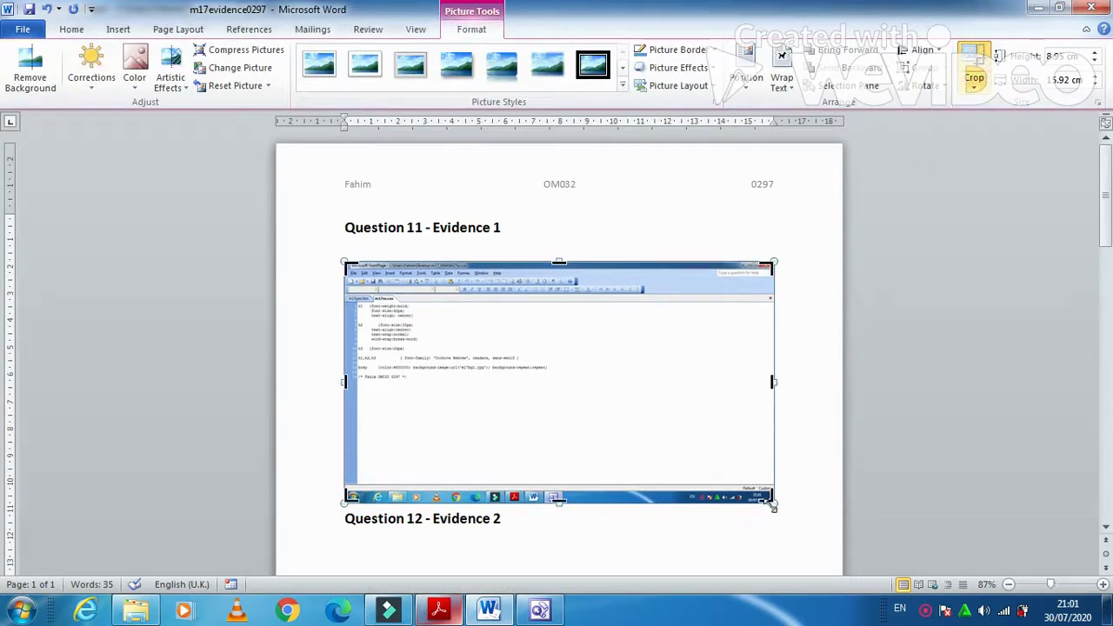
{"action": "left_click_drag", "start_coordinate": [773, 501], "coordinate": [554, 389]}
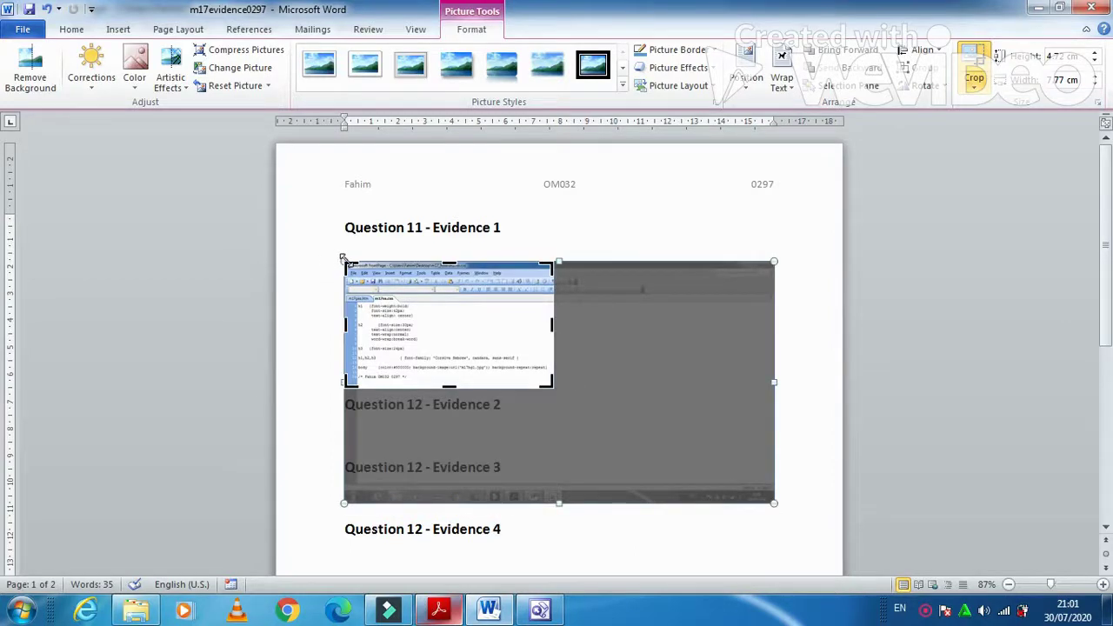
{"action": "left_click_drag", "start_coordinate": [345, 262], "coordinate": [345, 297]}
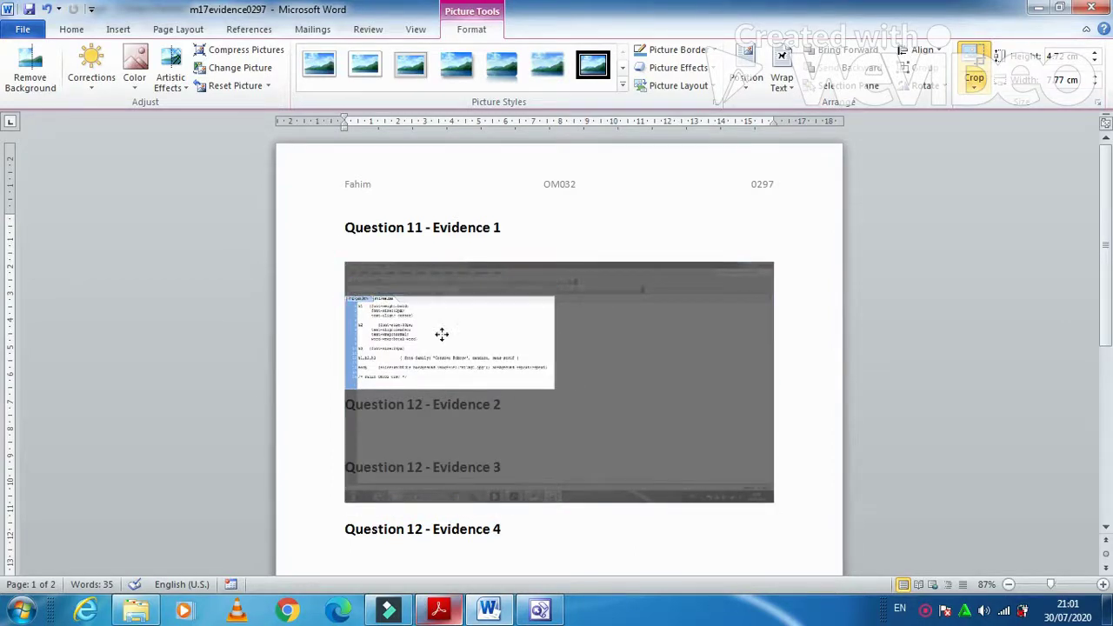
{"action": "left_click", "coordinate": [812, 298]}
- Enlarge the cropped screenshot to nearly the page width
{"action": "left_click", "coordinate": [517, 315]}
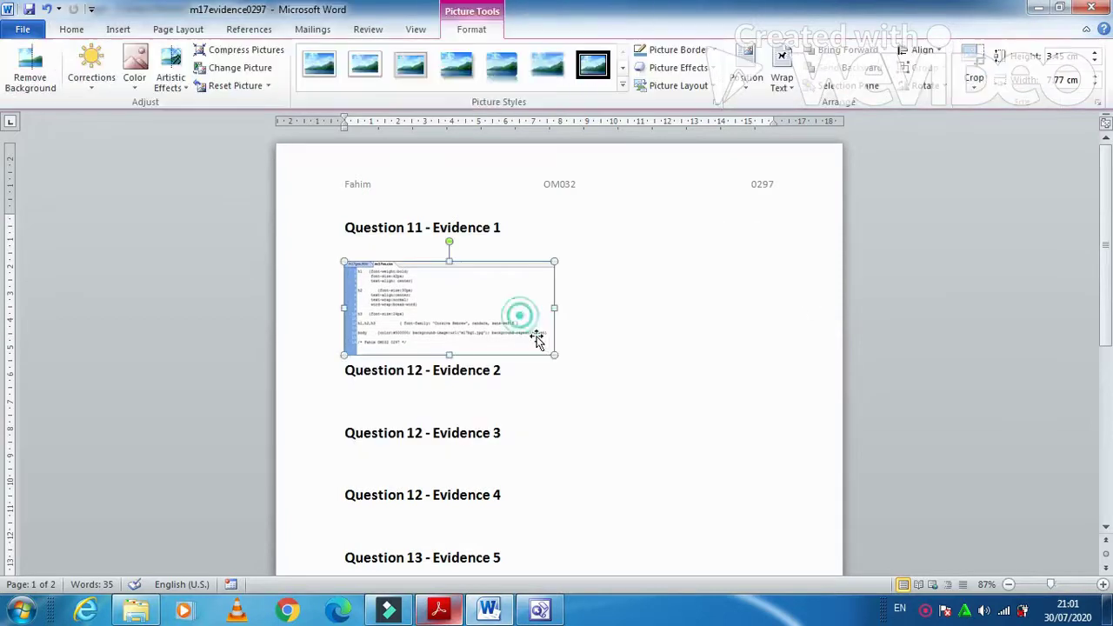
{"action": "left_click_drag", "start_coordinate": [554, 356], "coordinate": [626, 428]}
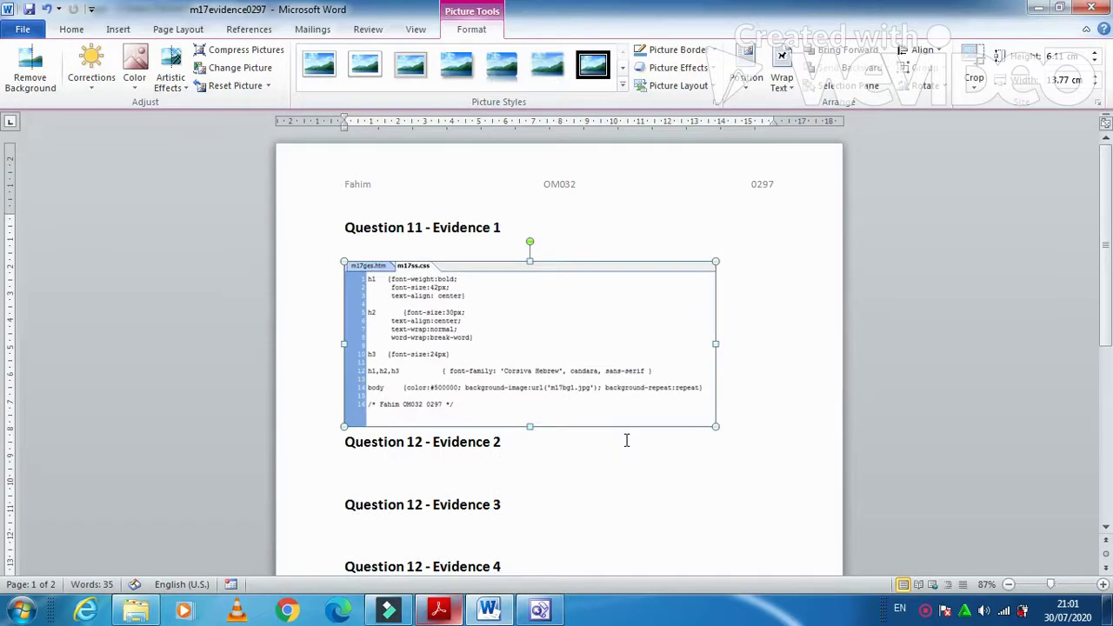
{"action": "left_click_drag", "start_coordinate": [716, 426], "coordinate": [742, 454]}
{"action": "left_click", "coordinate": [439, 609]}
- Scroll the exam paper to page 5 to read question 12 and Evidence 2–4
{"action": "scroll", "coordinate": [416, 450], "scroll_direction": "down", "scroll_amount": 5}
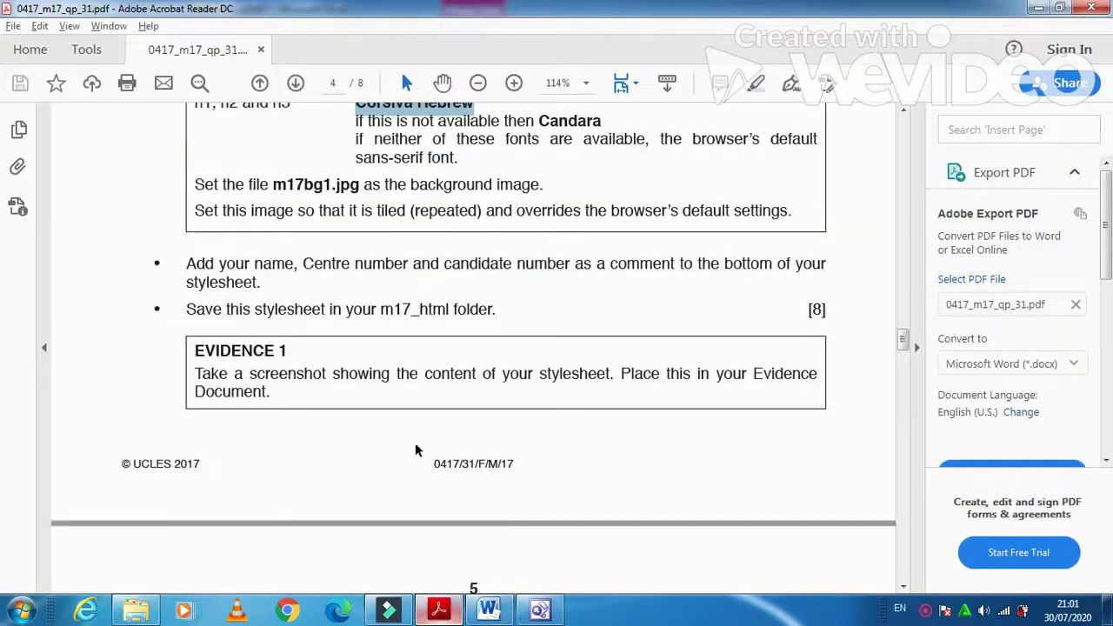
{"action": "scroll", "coordinate": [415, 449], "scroll_direction": "down", "scroll_amount": 3}
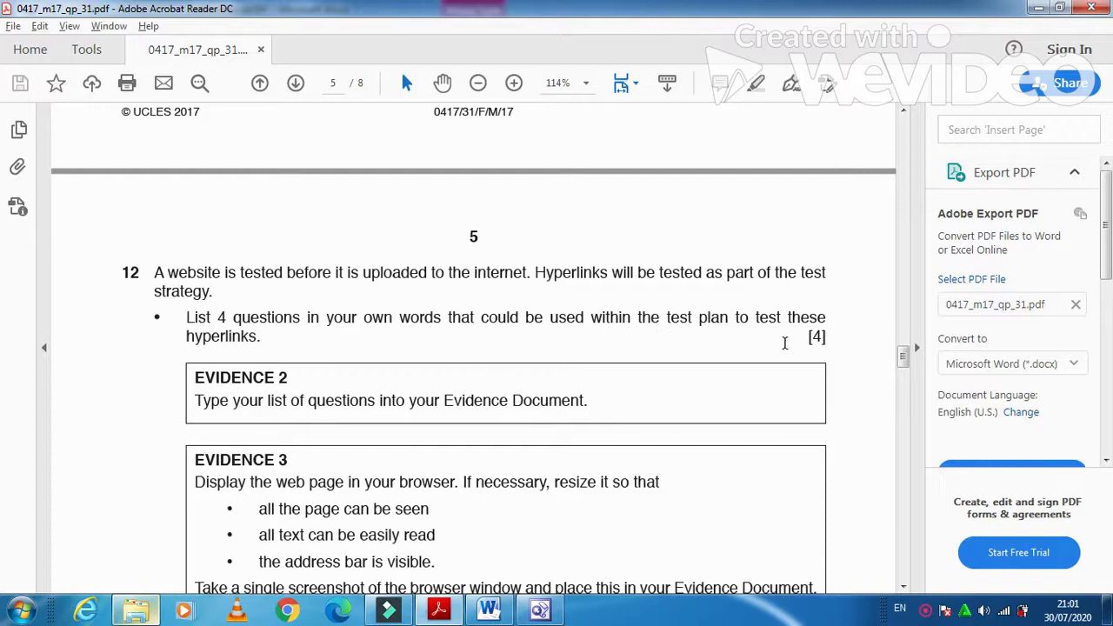
{"action": "scroll", "coordinate": [296, 341], "scroll_direction": "down", "scroll_amount": 3}
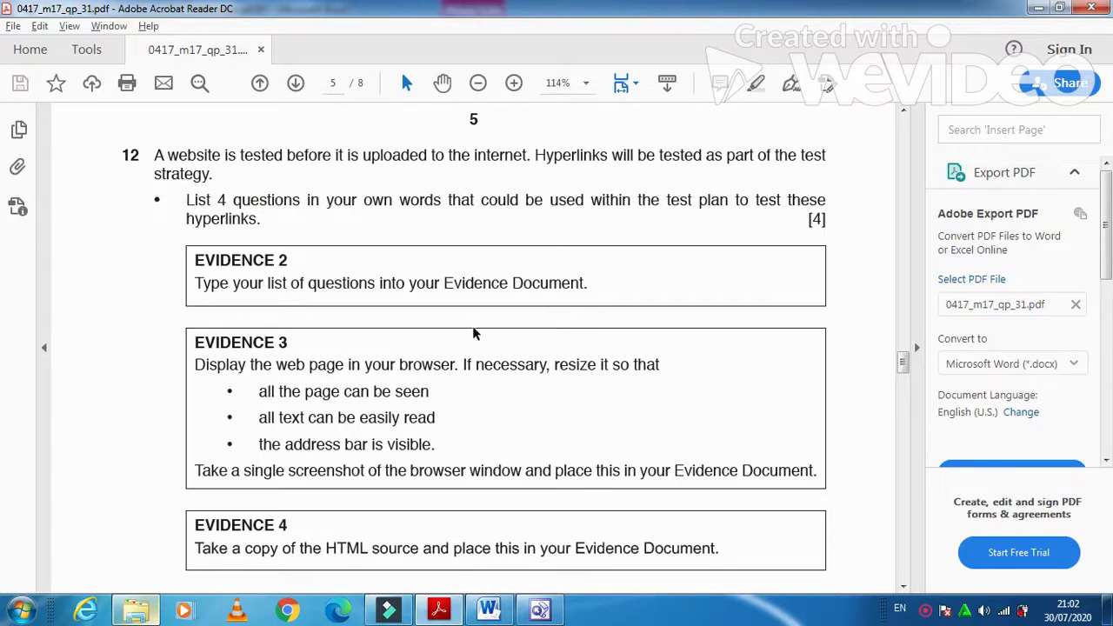
- Under Question 12 - Evidence 2, type test questions on anchor links, site-page links and e-mail links
{"action": "left_click", "coordinate": [509, 613]}
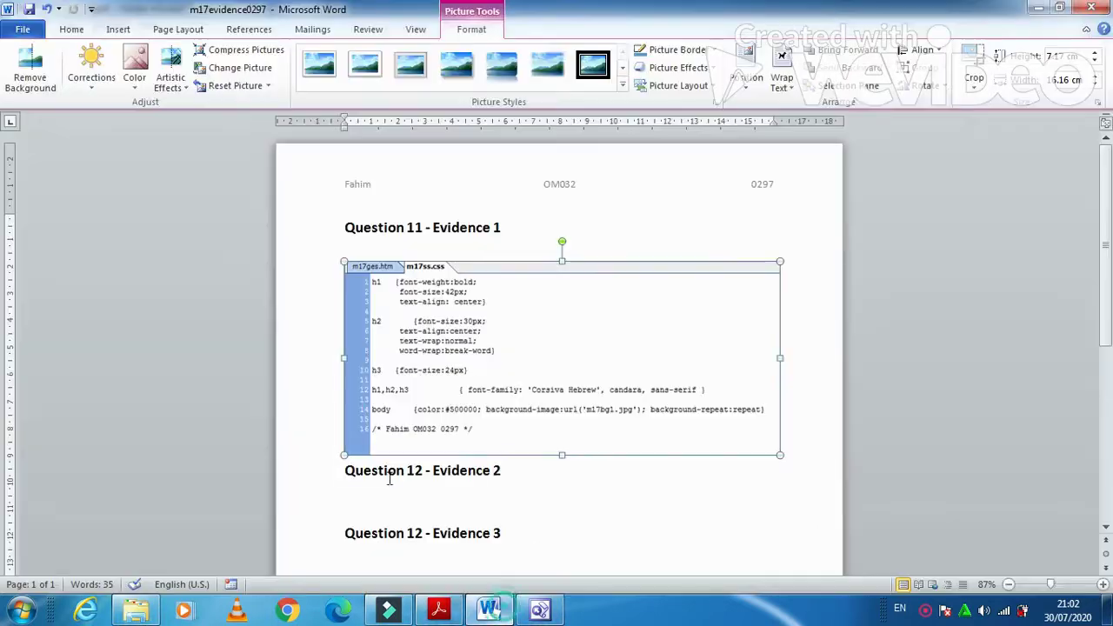
{"action": "left_click", "coordinate": [434, 496]}
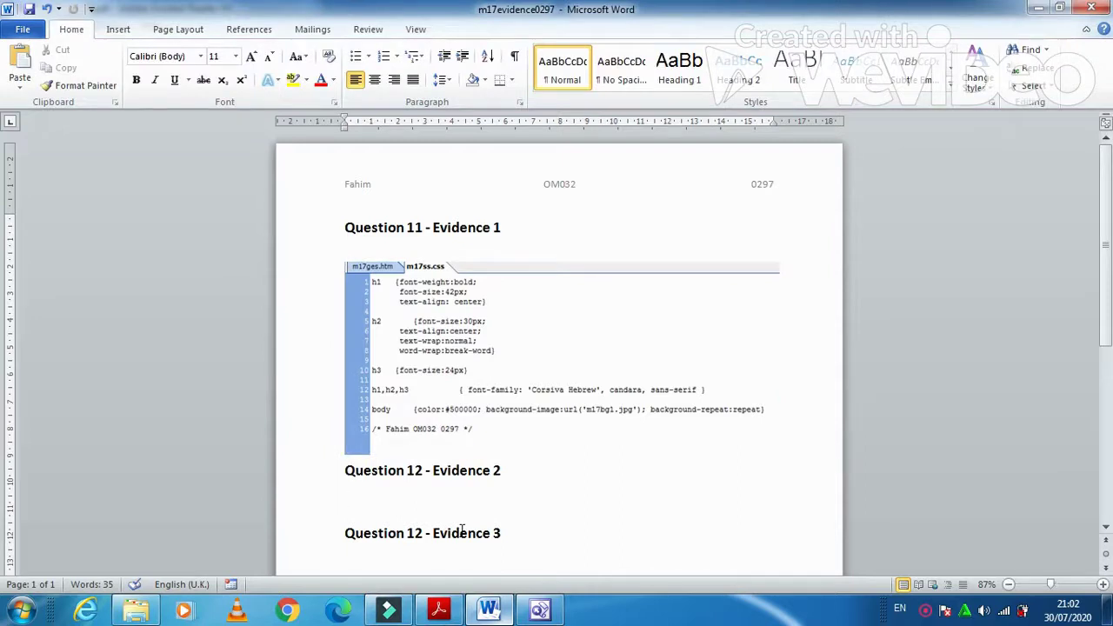
{"action": "type", "text": "Do no"}
{"action": "key", "text": "BackSpace"}
{"action": "key", "text": "BackSpace"}
{"action": "key", "text": "BackSpace"}
{"action": "type", "text": "hyperlink to an"}
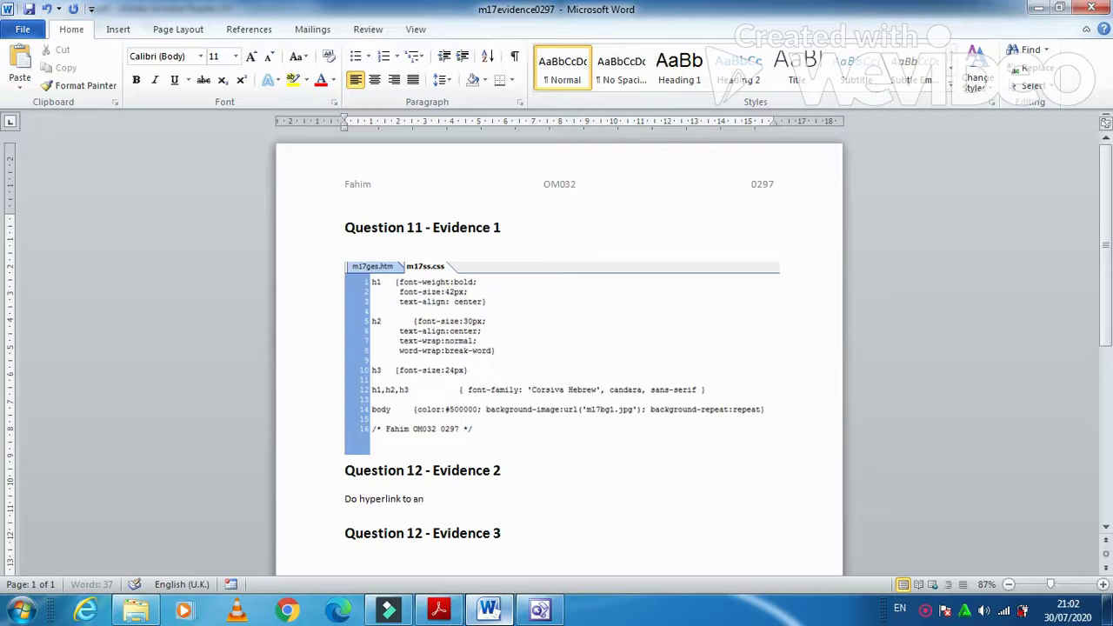
{"action": "type", "text": "chors within the page"}
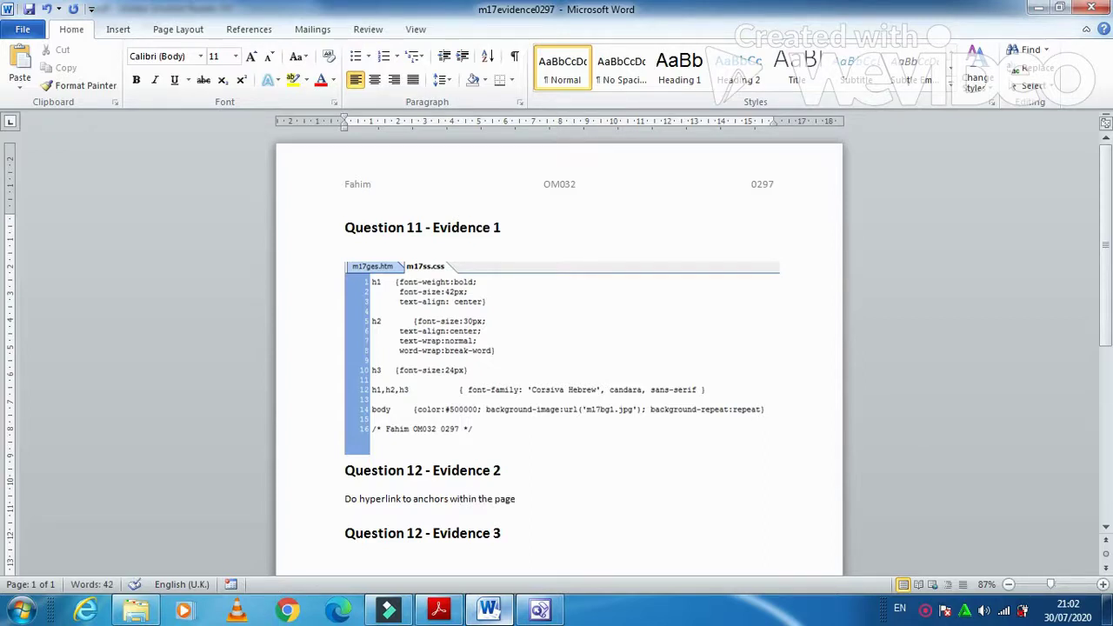
{"action": "type", "text": " work?"}
{"action": "key", "text": "Return"}
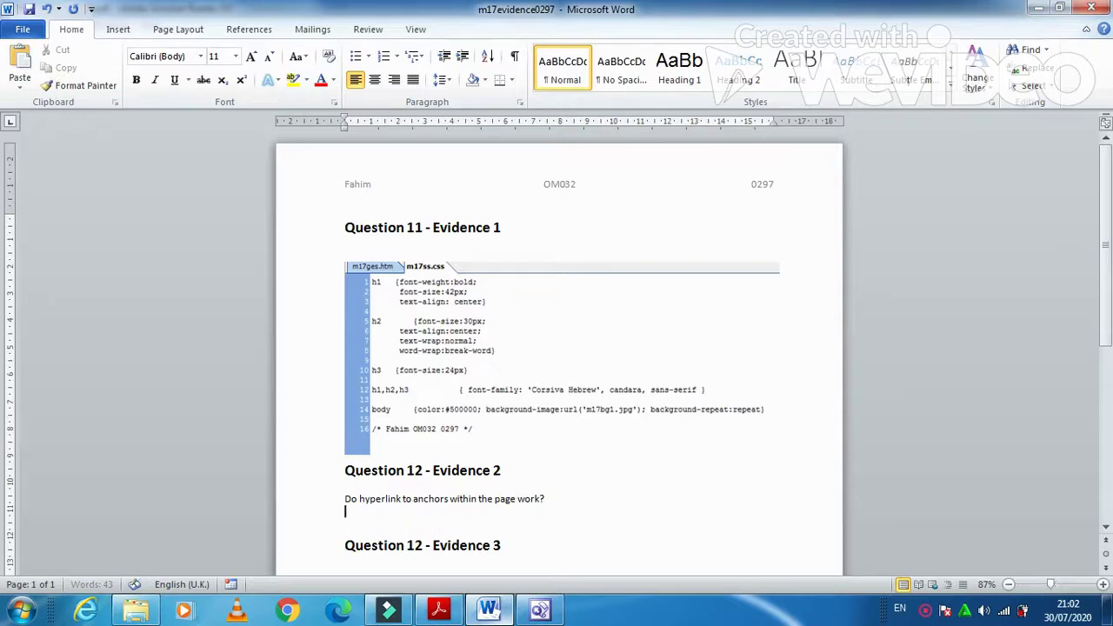
{"action": "type", "text": "Do hyperlink"}
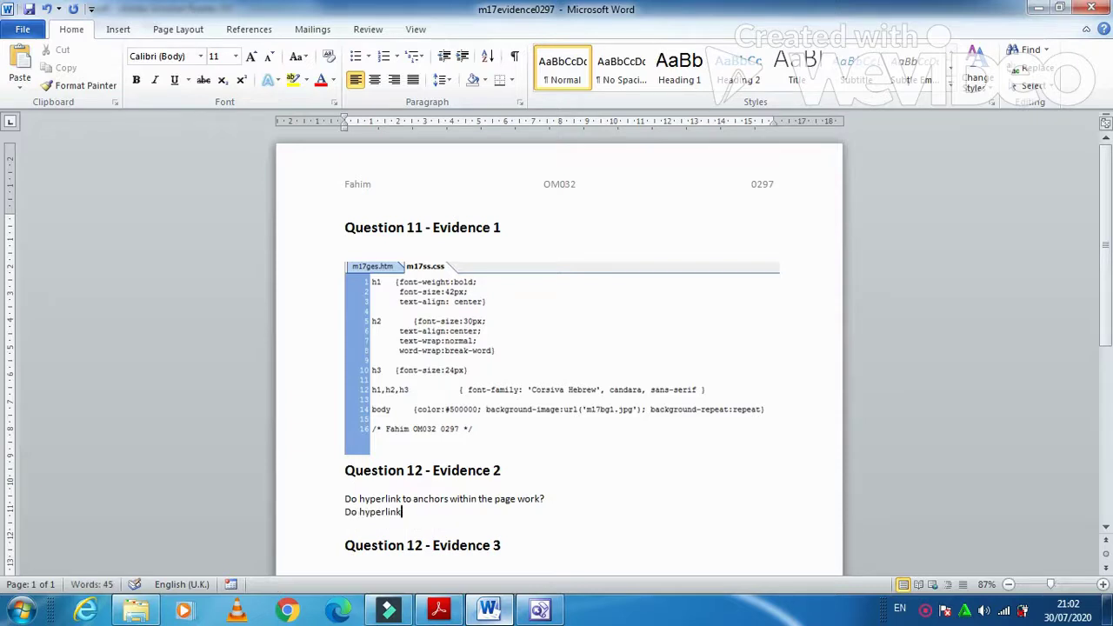
{"action": "type", "text": "s to other pages in this site work"}
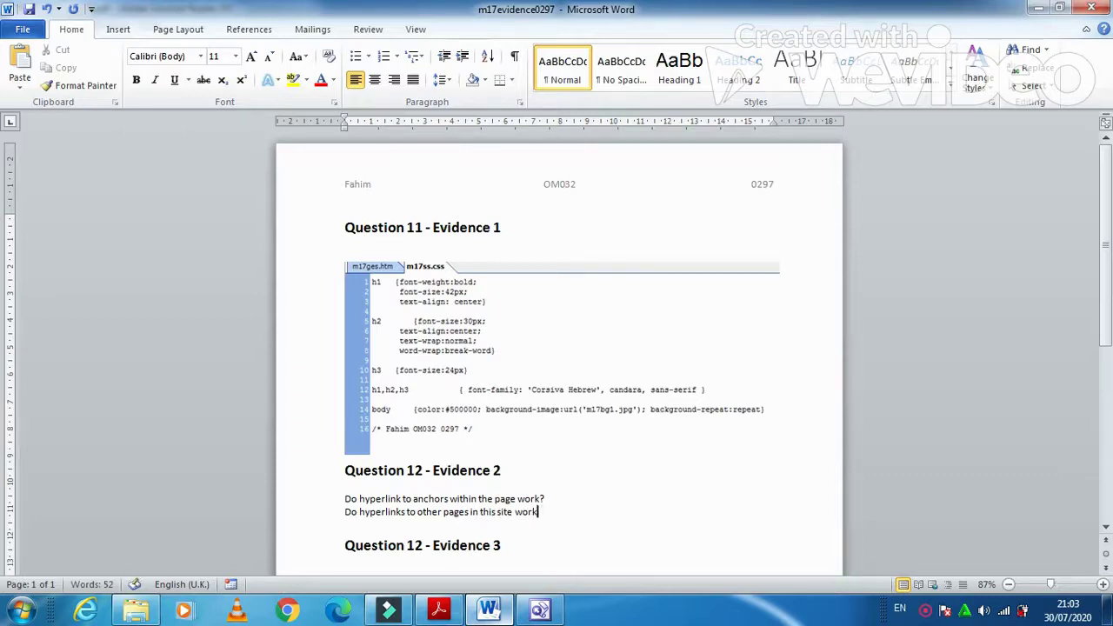
{"action": "type", "text": "?"}
{"action": "key", "text": "Return"}
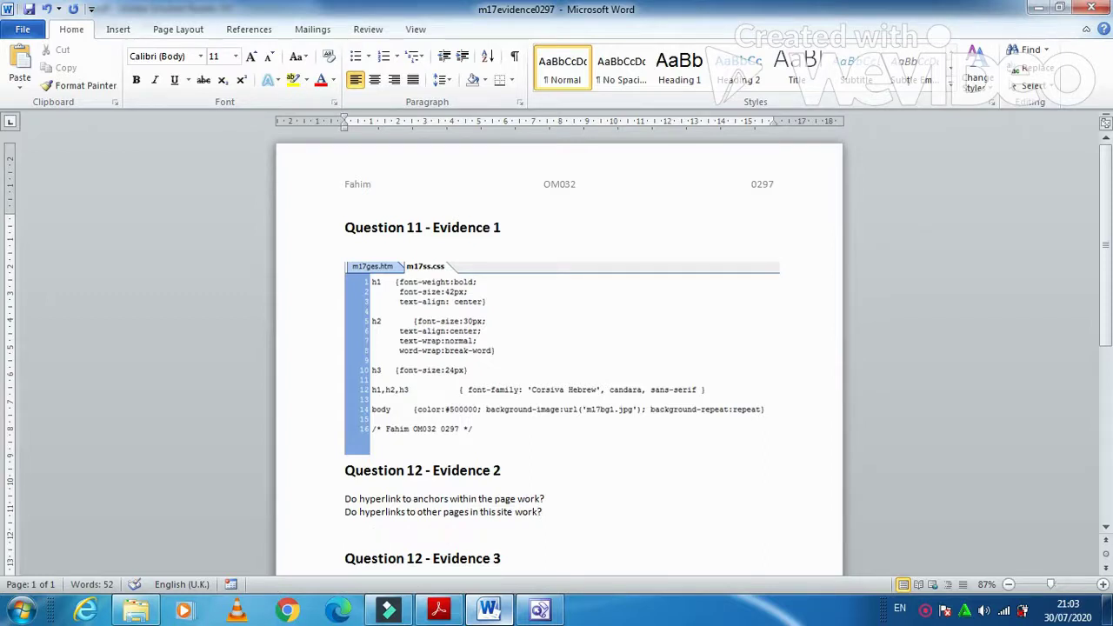
{"action": "type", "text": "D"}
{"action": "type", "text": "o hyperlink"}
{"action": "type", "text": " rto"}
{"action": "type", "text": "to emai"}
{"action": "type", "text": "l"}
{"action": "type", "text": " open"}
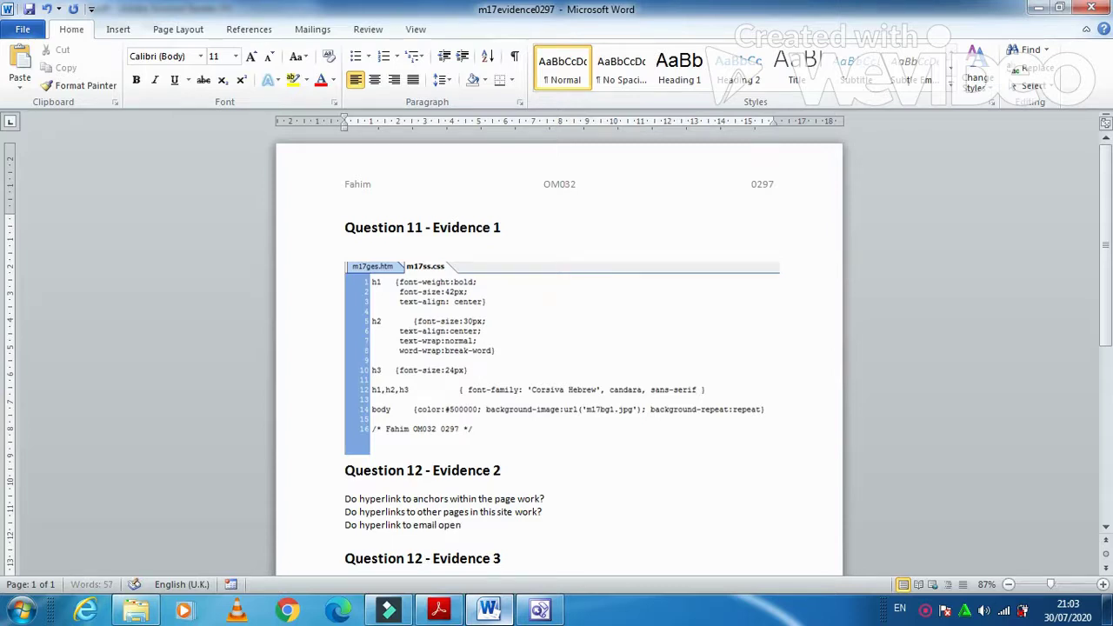
{"action": "type", "text": " the editor software ?"}
- Add 'Do hyperlink to email have correct address/subject line?' and correct the e-mail line to 'hyperlinks'
{"action": "key", "text": "Return"}
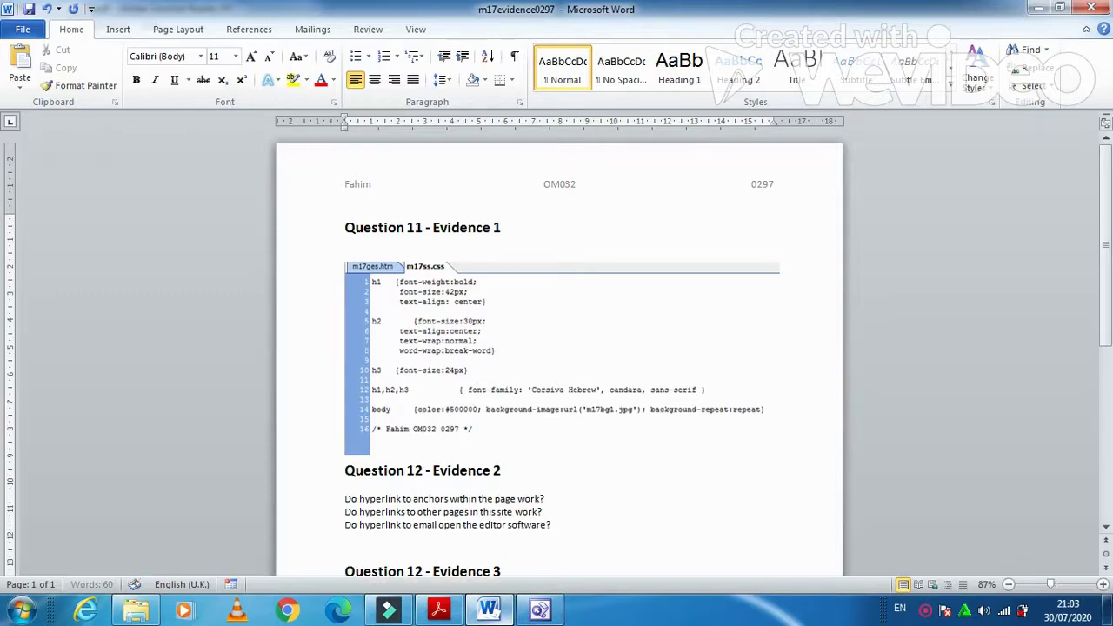
{"action": "type", "text": "Do hyperlink to email ha"}
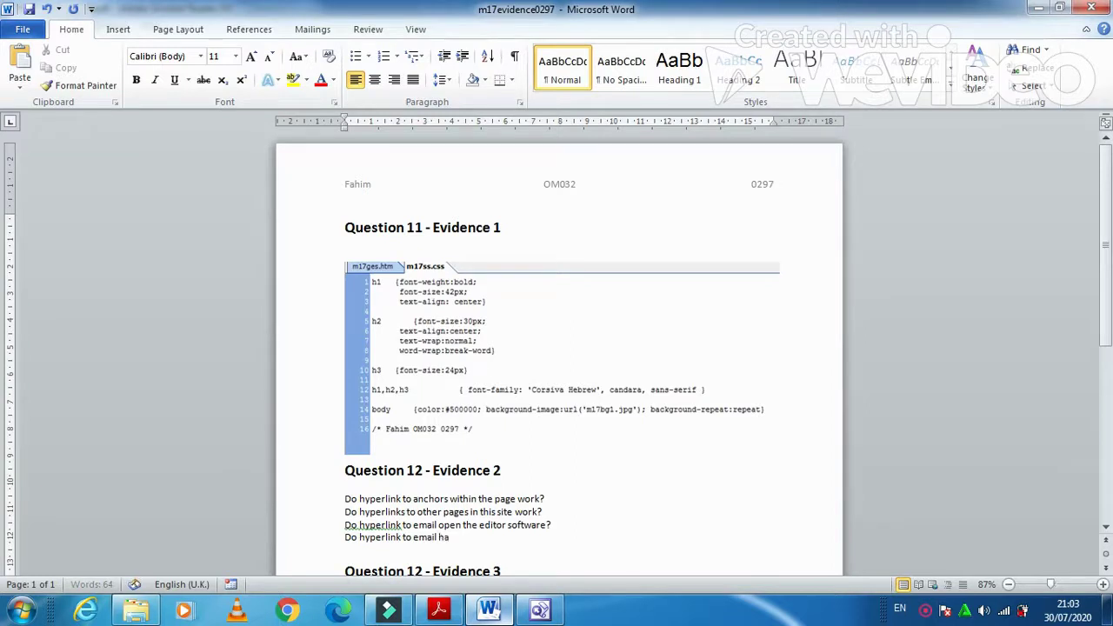
{"action": "type", "text": "ve correct address"}
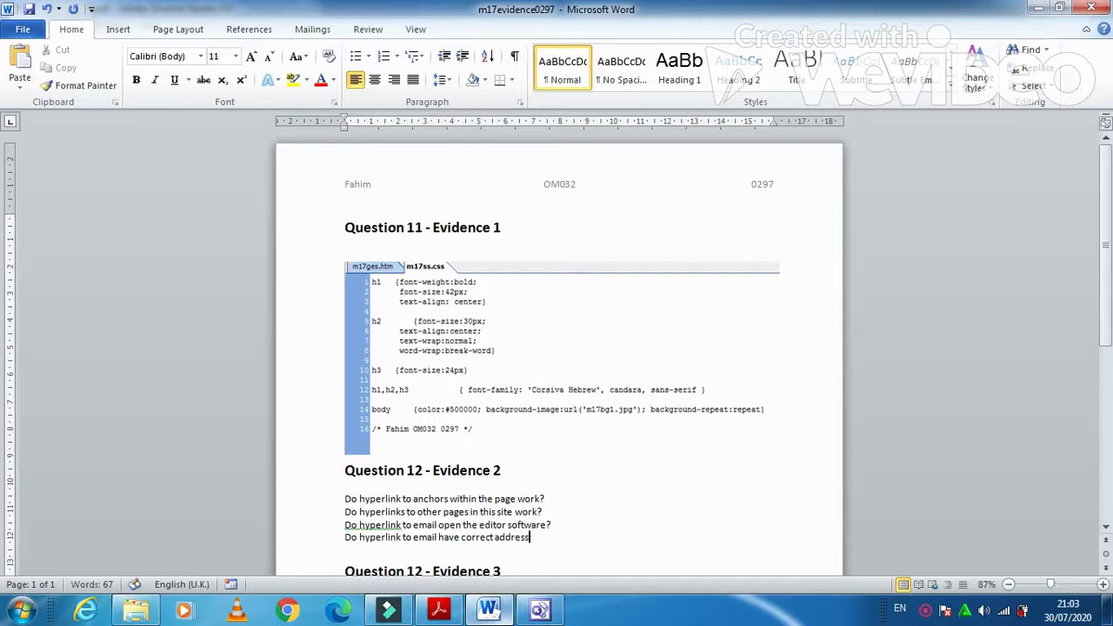
{"action": "type", "text": "/subject line?"}
{"action": "right_click", "coordinate": [371, 526]}
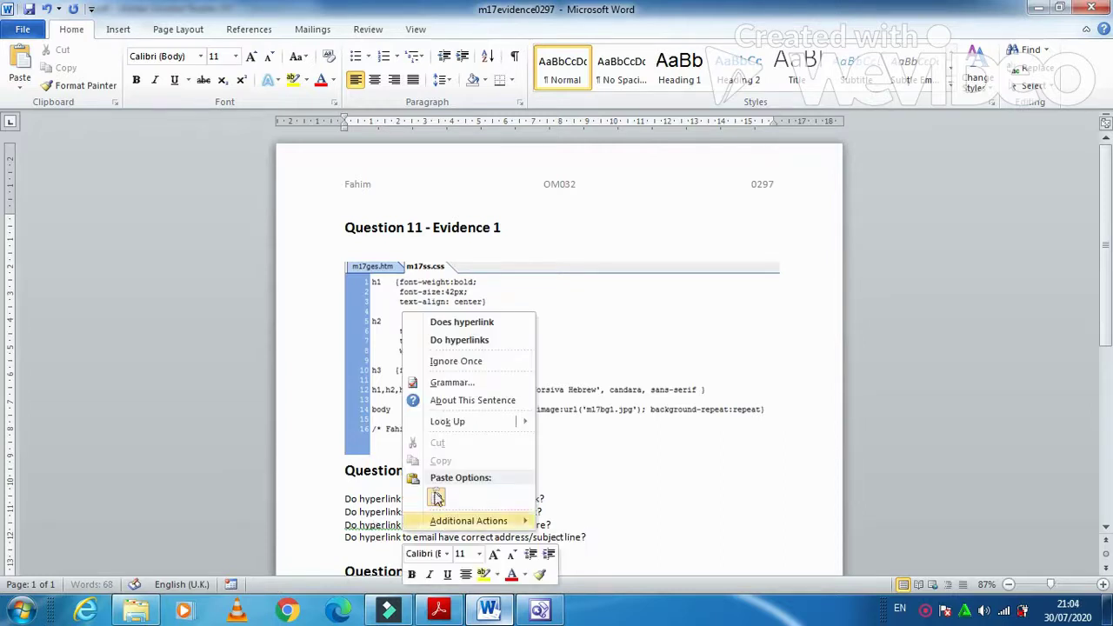
{"action": "left_click", "coordinate": [477, 341]}
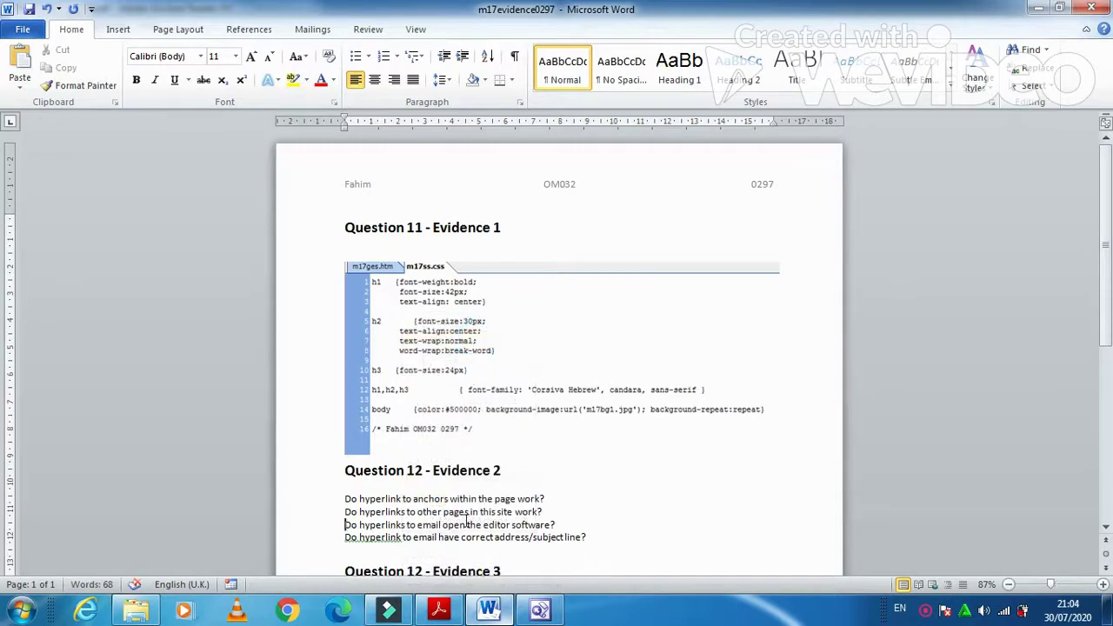
- Check the Evidence 3 browser-screenshot requirement in the exam PDF, then return to FrontPage
{"action": "left_click", "coordinate": [455, 613]}
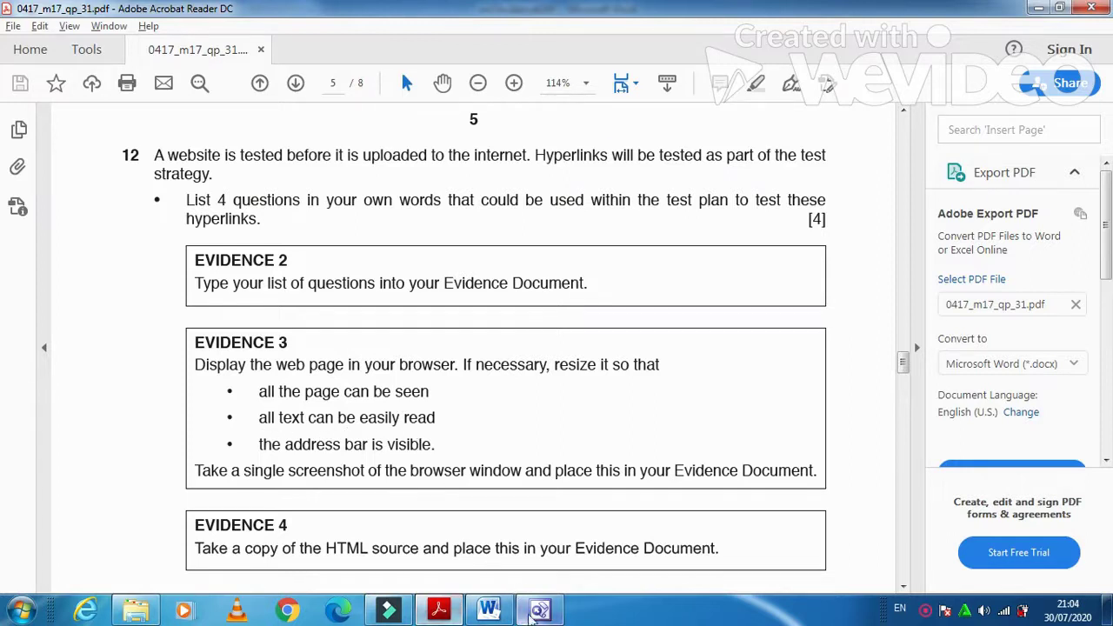
{"action": "left_click", "coordinate": [540, 610]}
- Preview m17ges.htm in Internet Explorer and decline making it the default browser
{"action": "left_click", "coordinate": [44, 96]}
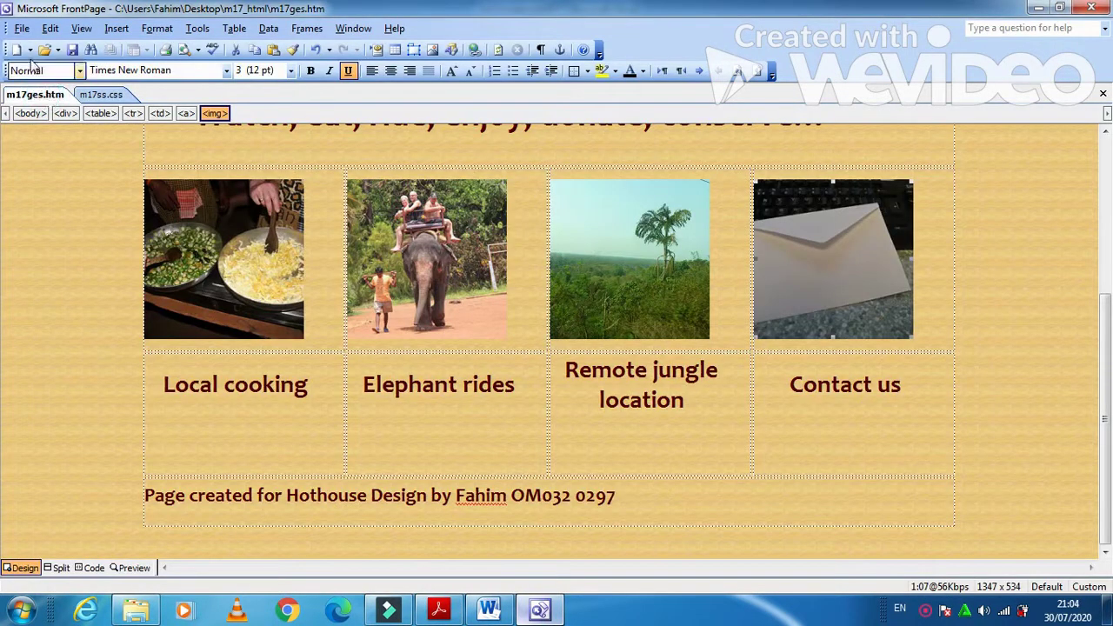
{"action": "left_click", "coordinate": [22, 27]}
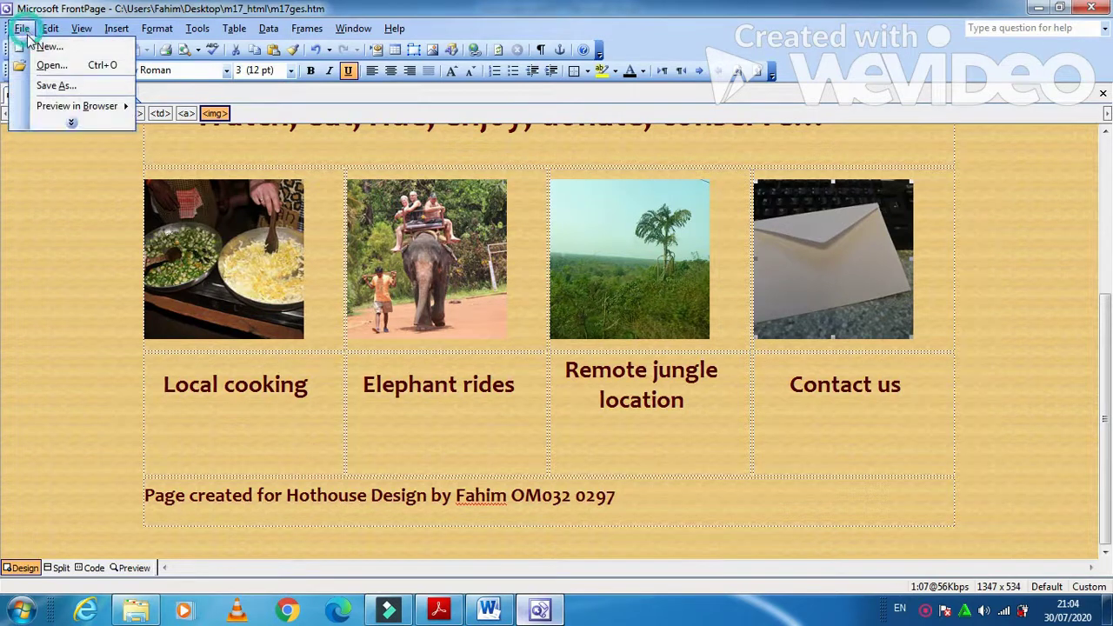
{"action": "mouse_move", "coordinate": [72, 108]}
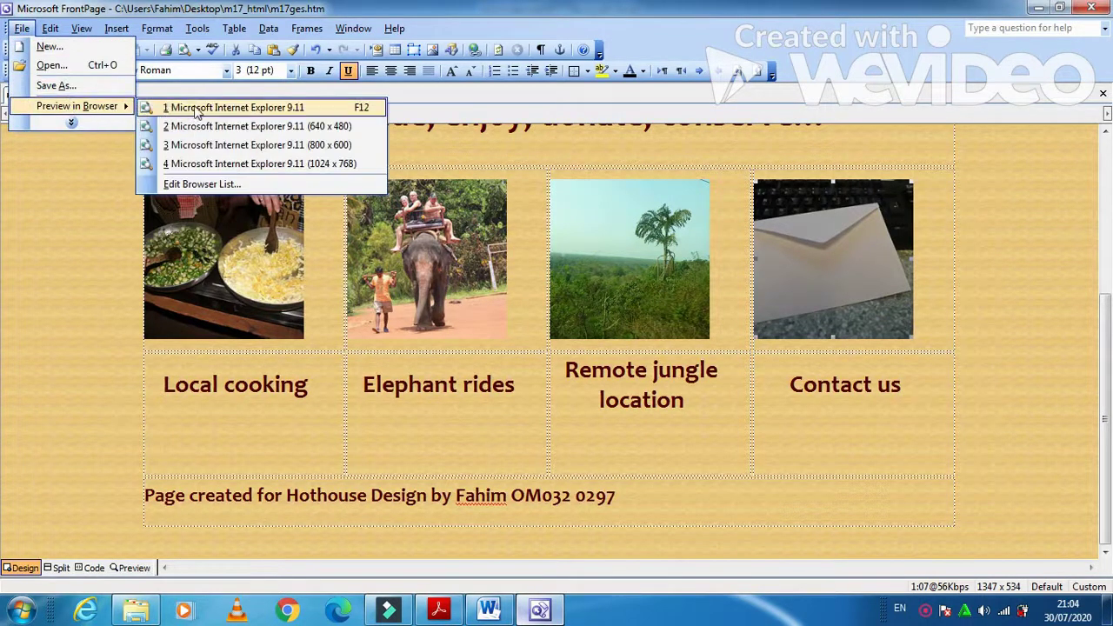
{"action": "left_click", "coordinate": [173, 161]}
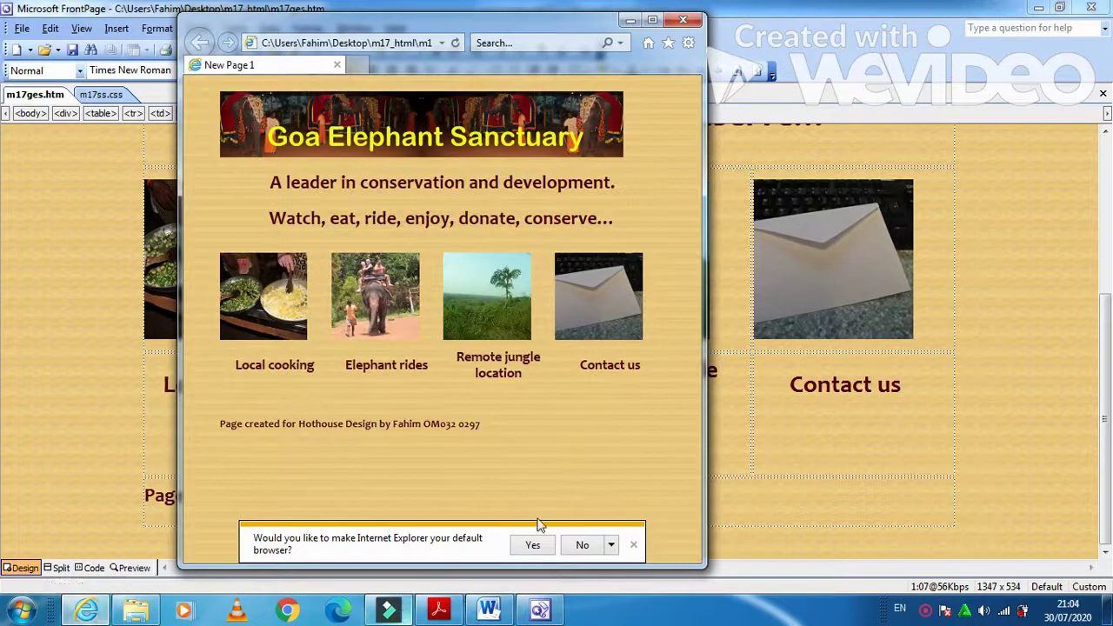
{"action": "left_click", "coordinate": [581, 546]}
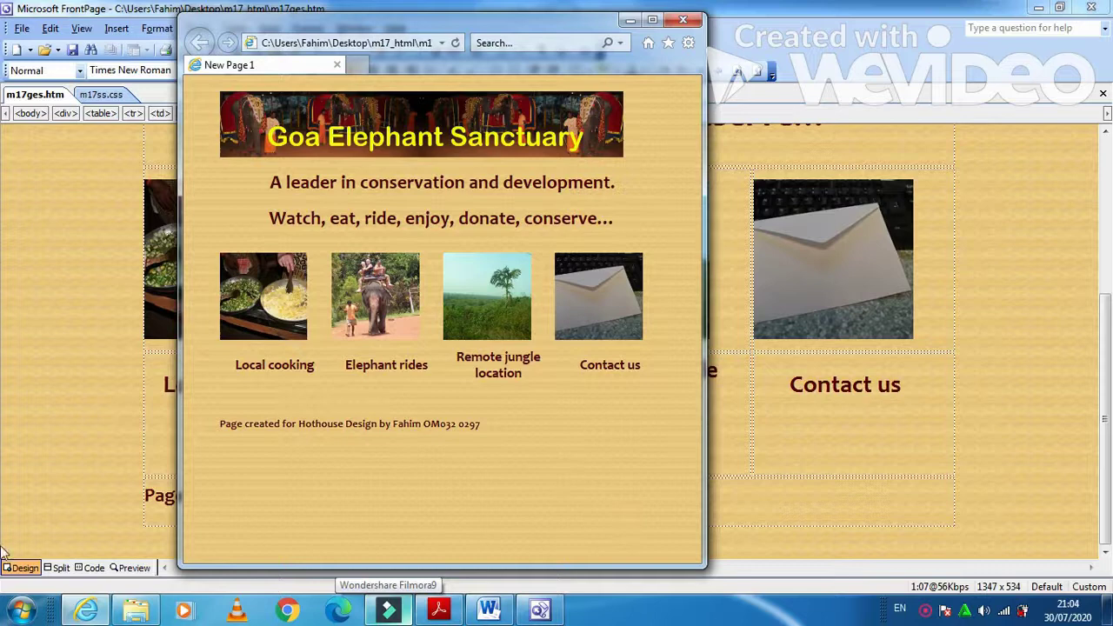
- Paste the browser screenshot into Word under Question 12 - Evidence 3
{"action": "left_click", "coordinate": [549, 614]}
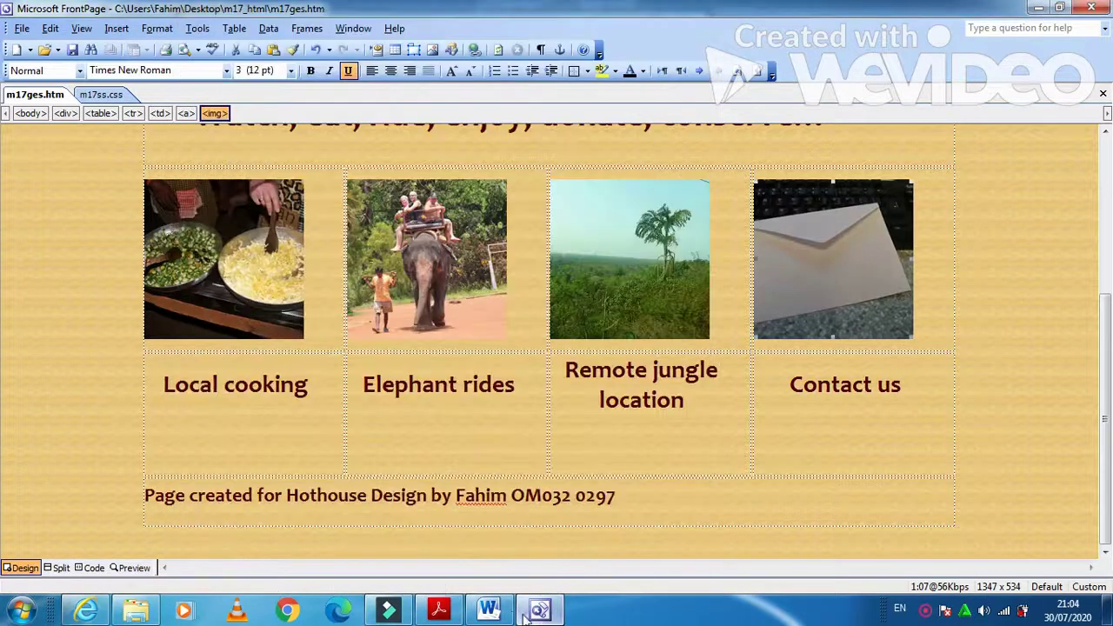
{"action": "left_click", "coordinate": [488, 611]}
{"action": "left_click", "coordinate": [462, 512]}
{"action": "key", "text": "ctrl+v"}
- Crop the right, bottom and left edges off the pasted screenshot
{"action": "left_click", "coordinate": [465, 487]}
{"action": "left_click", "coordinate": [470, 29]}
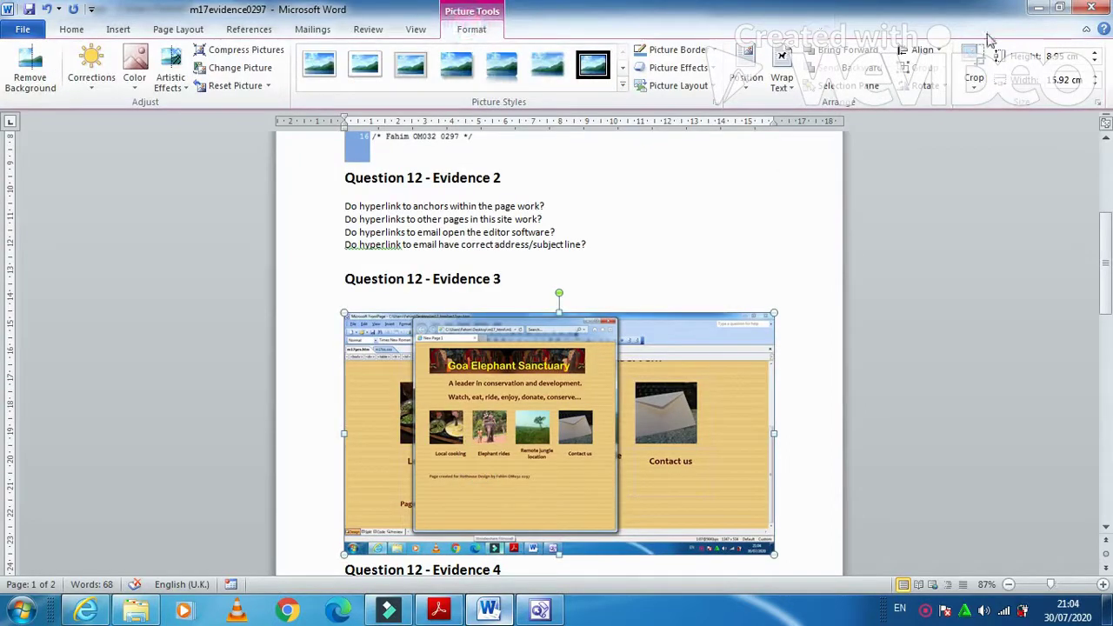
{"action": "left_click", "coordinate": [974, 71]}
{"action": "left_click_drag", "start_coordinate": [774, 556], "coordinate": [618, 534]}
{"action": "left_click_drag", "start_coordinate": [346, 317], "coordinate": [412, 319]}
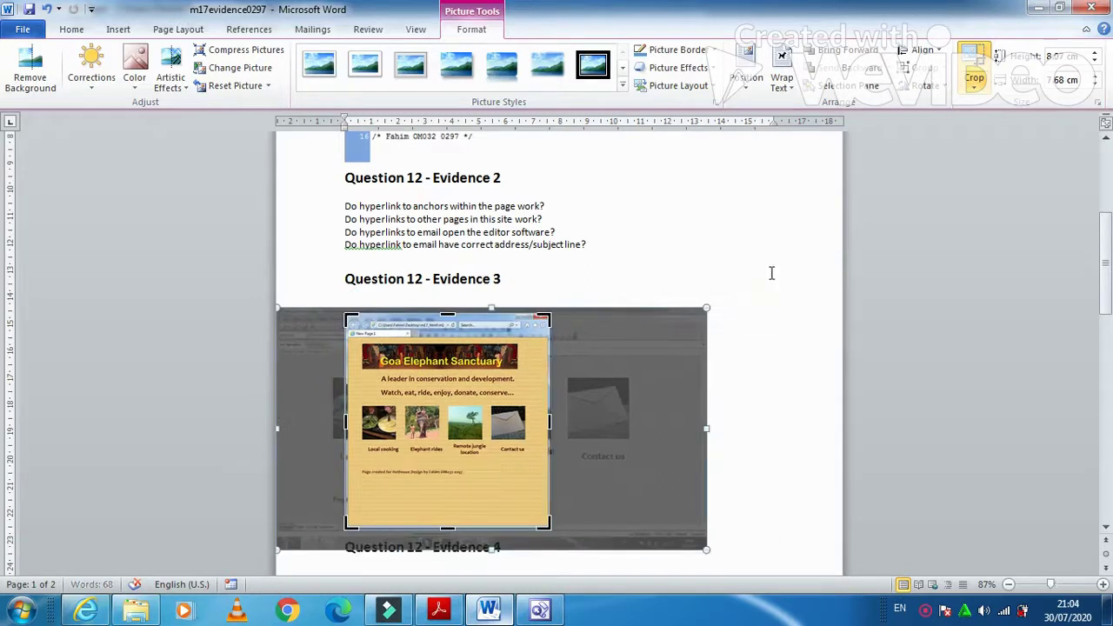
{"action": "left_click", "coordinate": [746, 349]}
- Enlarge the screenshot to 16.21 cm wide, then view Evidence 4 in the exam paper
{"action": "left_click", "coordinate": [528, 444]}
{"action": "left_click_drag", "start_coordinate": [550, 528], "coordinate": [667, 563]}
{"action": "scroll", "coordinate": [687, 496], "scroll_direction": "down", "scroll_amount": 10}
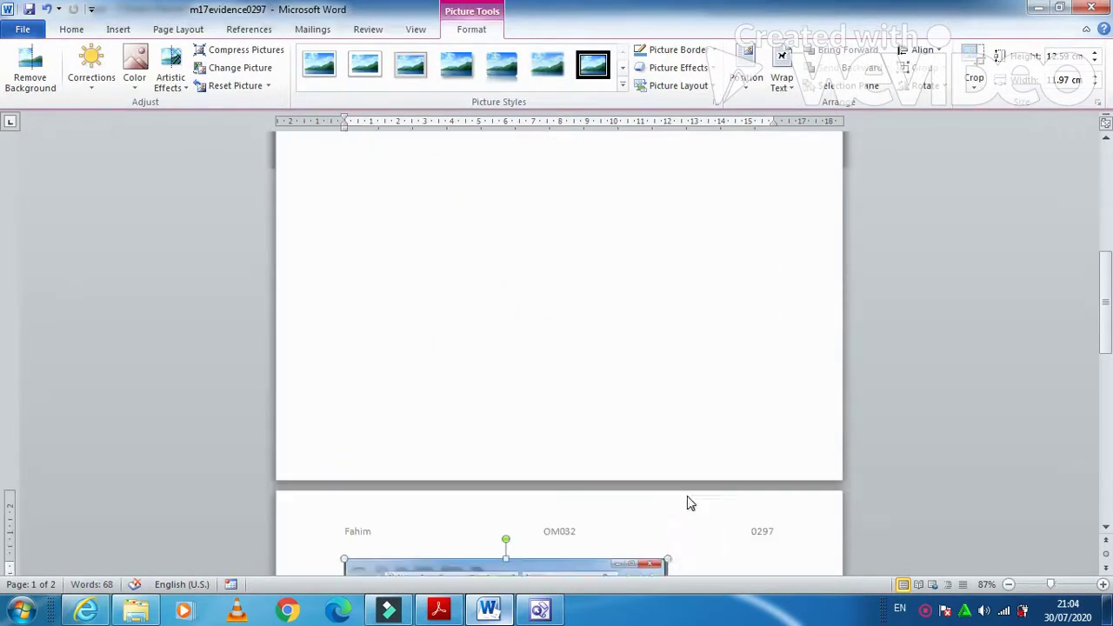
{"action": "left_click", "coordinate": [667, 317]}
{"action": "left_click_drag", "start_coordinate": [693, 320], "coordinate": [780, 333]}
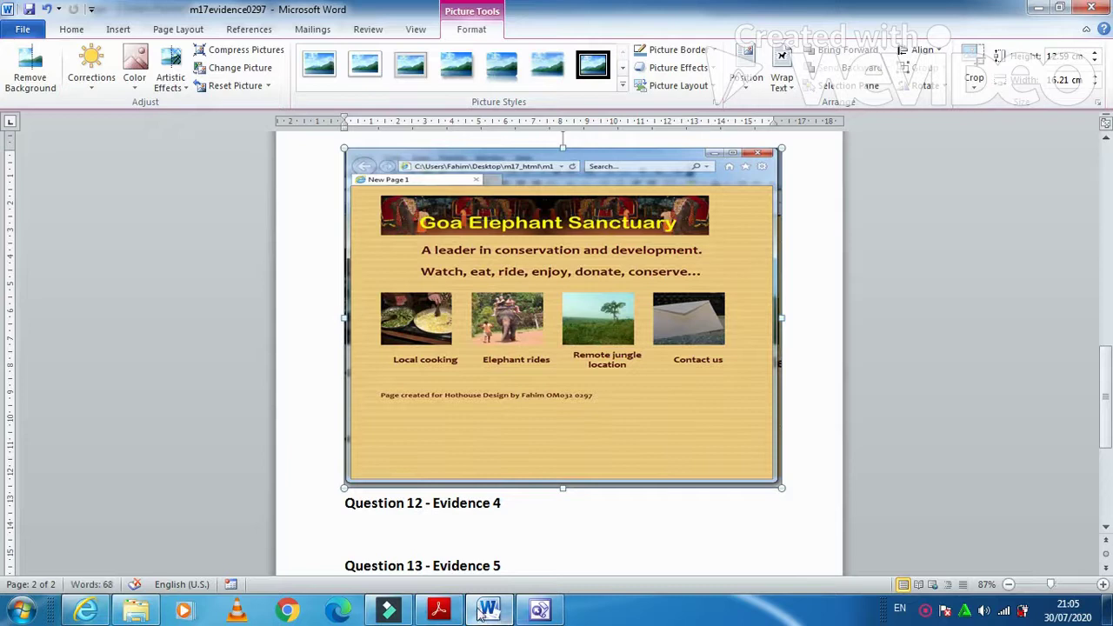
{"action": "left_click", "coordinate": [438, 608]}
{"action": "scroll", "coordinate": [427, 474], "scroll_direction": "down", "scroll_amount": 2}
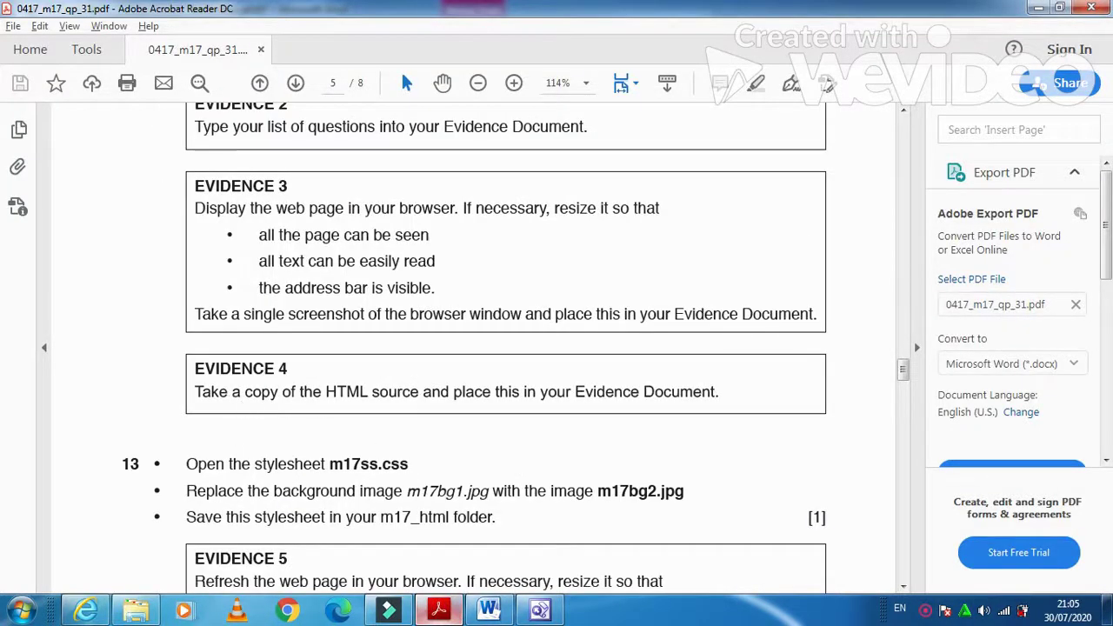
- Paste m17ges.htm's full HTML source under Question 12 - Evidence 4, then read Question 13
{"action": "left_click", "coordinate": [550, 613]}
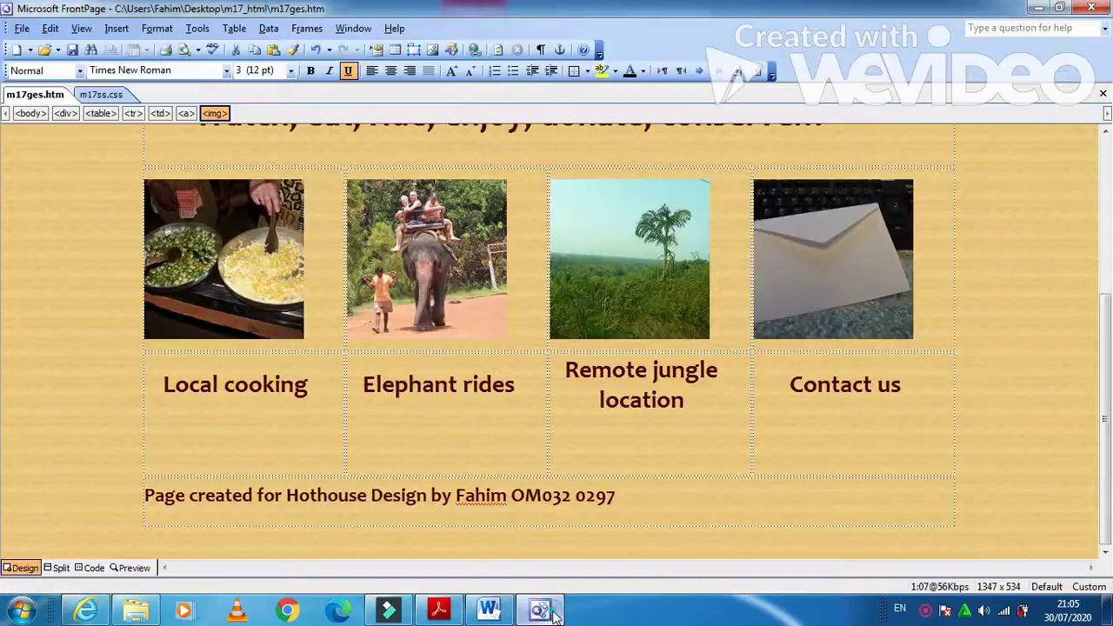
{"action": "left_click", "coordinate": [94, 568]}
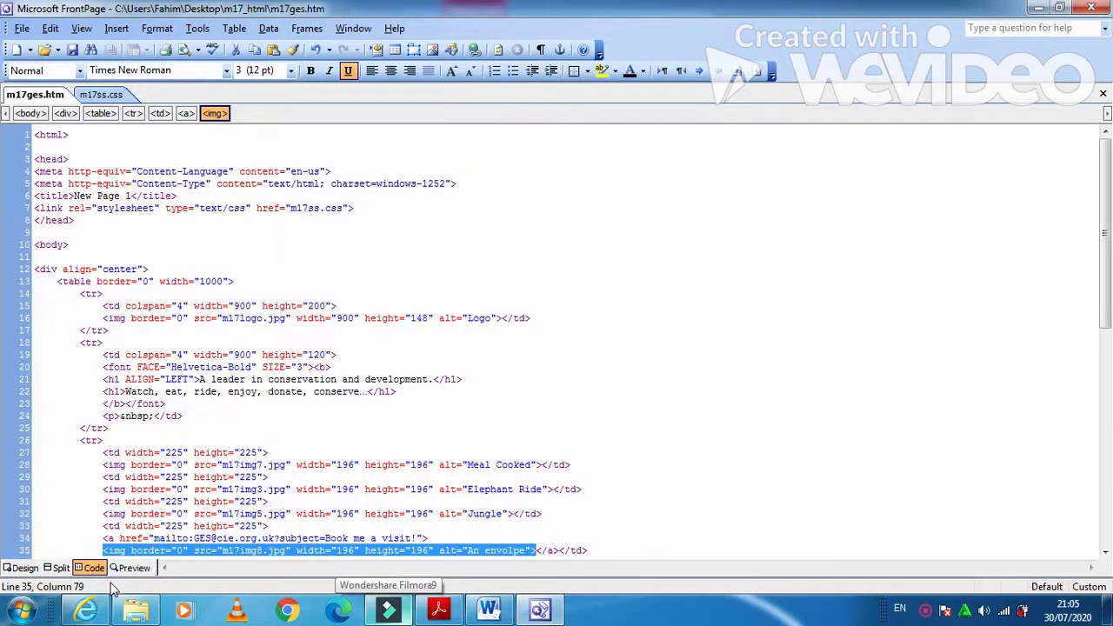
{"action": "key", "text": "ctrl+a"}
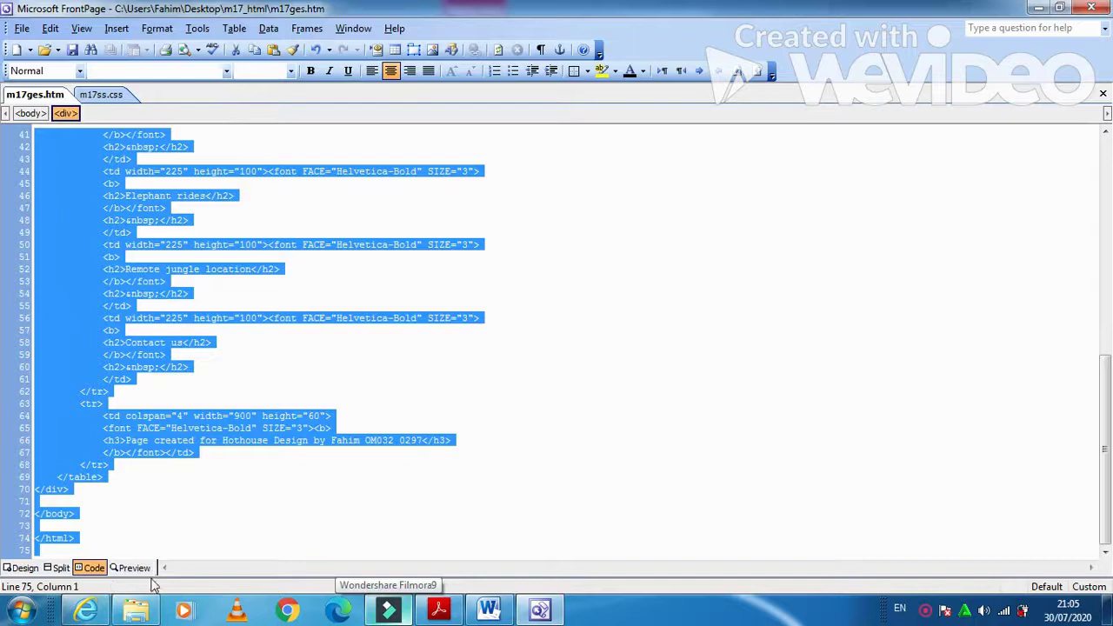
{"action": "left_click", "coordinate": [489, 610]}
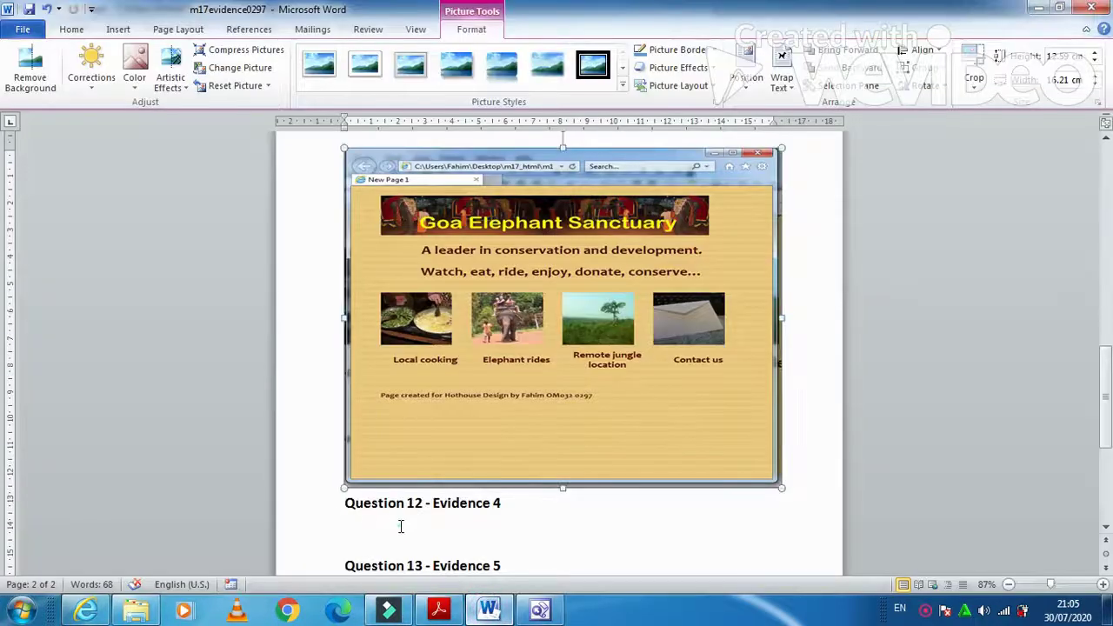
{"action": "left_click", "coordinate": [399, 525]}
{"action": "key", "text": "ctrl+v"}
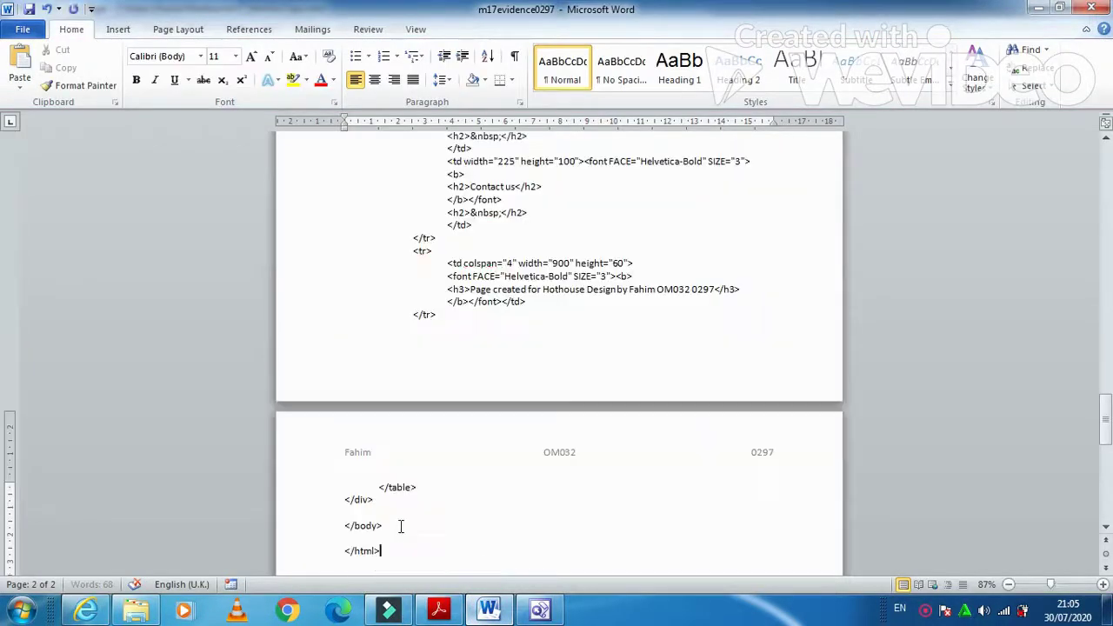
{"action": "left_click", "coordinate": [438, 609]}
{"action": "scroll", "coordinate": [412, 476], "scroll_direction": "down", "scroll_amount": 5}
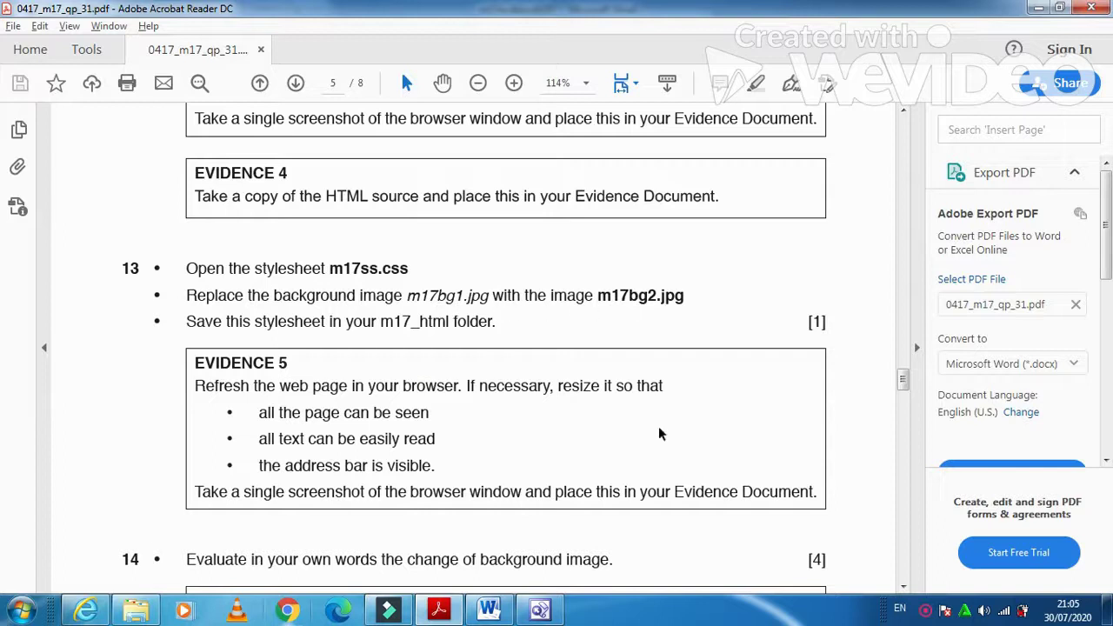
- Change m17bg1.jpg to m17bg2.jpg on line 14 of m17ss.css and save it
{"action": "left_click", "coordinate": [540, 611]}
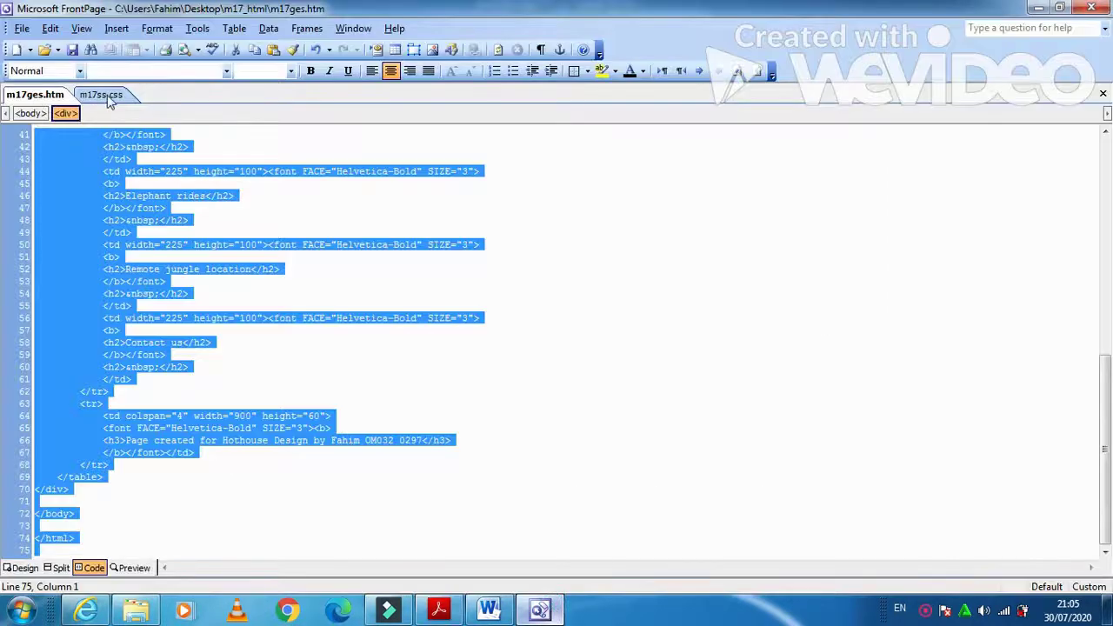
{"action": "left_click", "coordinate": [101, 95]}
{"action": "left_click", "coordinate": [334, 273]}
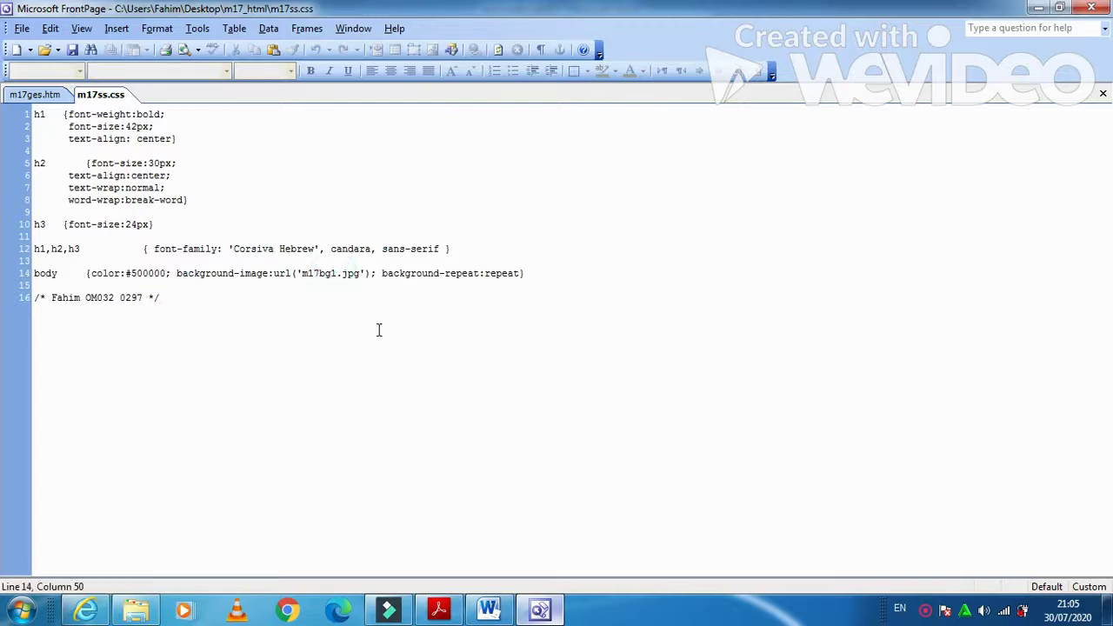
{"action": "key", "text": "Delete"}
{"action": "type", "text": "2"}
{"action": "left_click", "coordinate": [73, 49]}
- Check the new elephant background on m17ges.htm in Design view, then read Evidence 5
{"action": "left_click", "coordinate": [45, 96]}
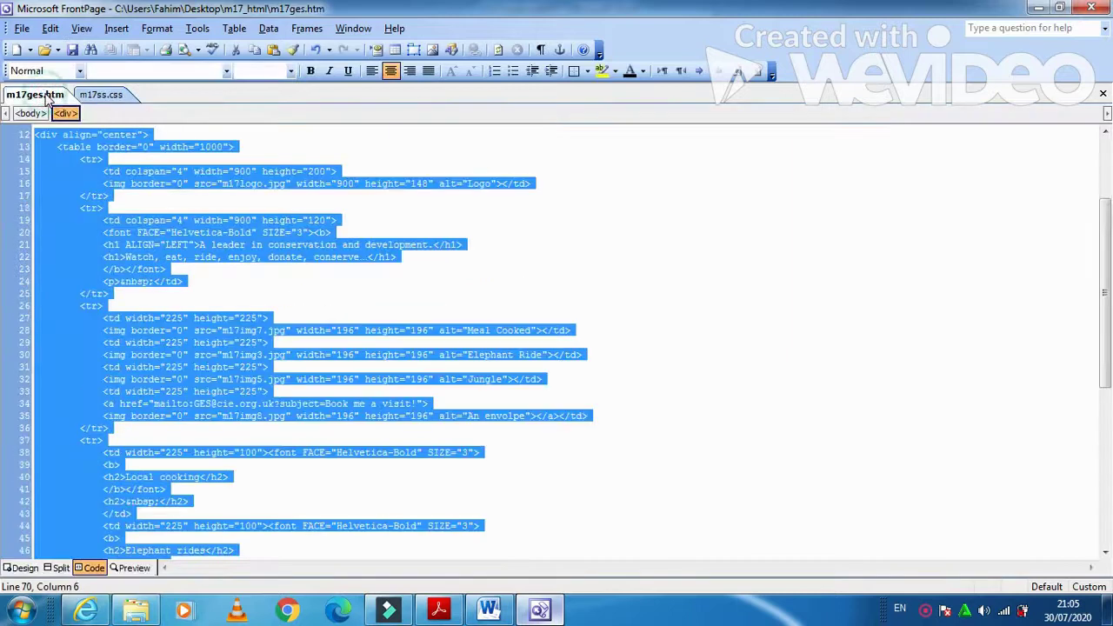
{"action": "left_click", "coordinate": [25, 568]}
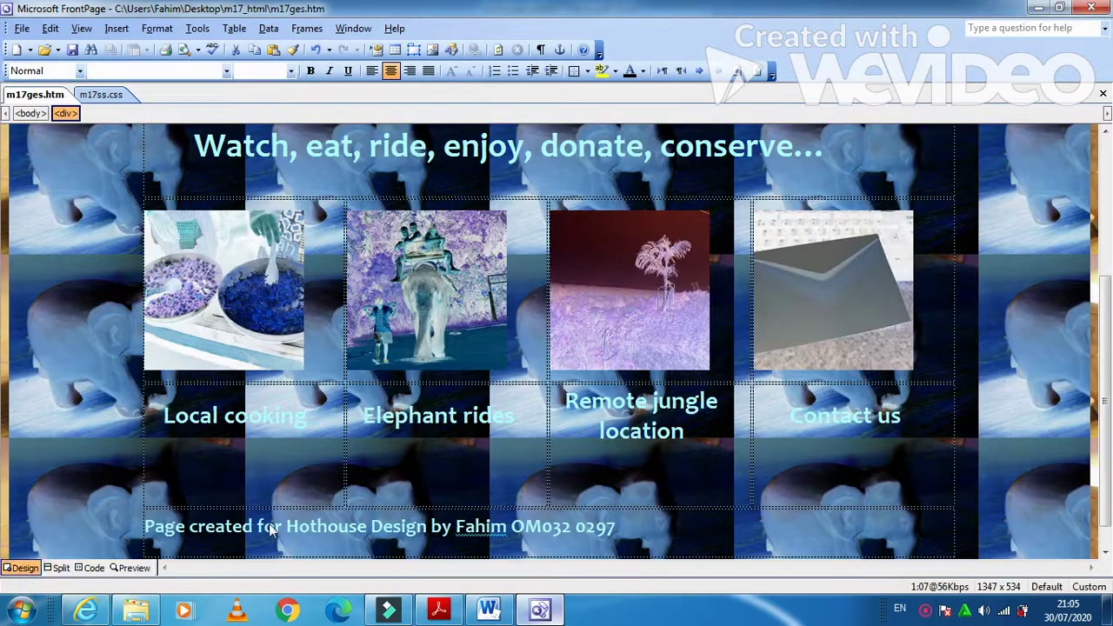
{"action": "left_click", "coordinate": [264, 463]}
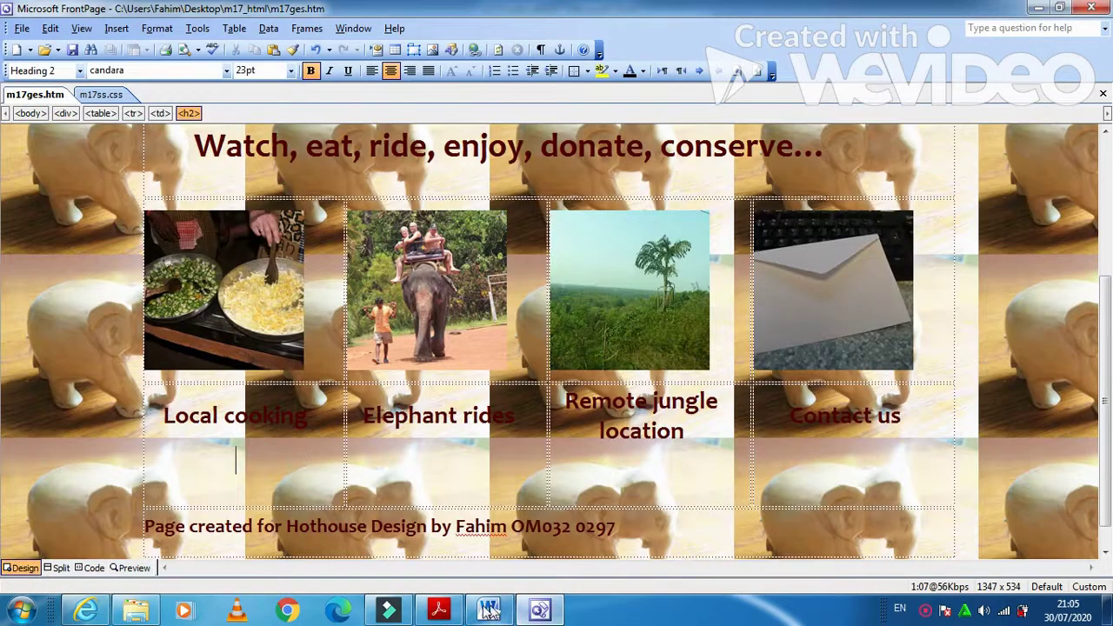
{"action": "left_click", "coordinate": [438, 610]}
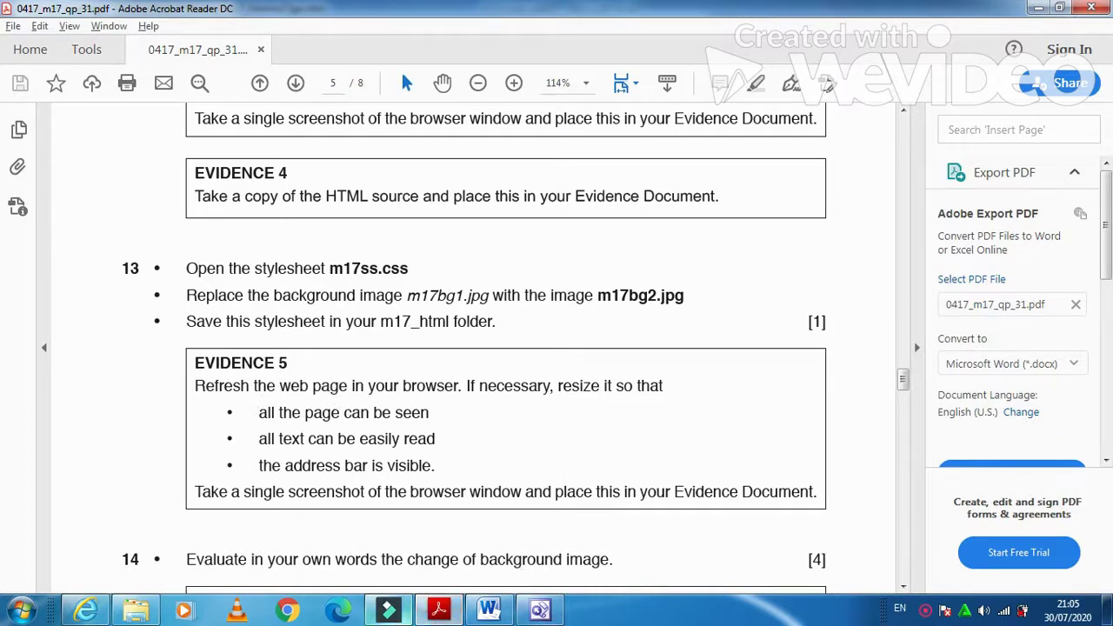
- Refresh Goa Elephant Sanctuary in Internet Explorer to show tiled elephants, then close it
{"action": "left_click", "coordinate": [86, 611]}
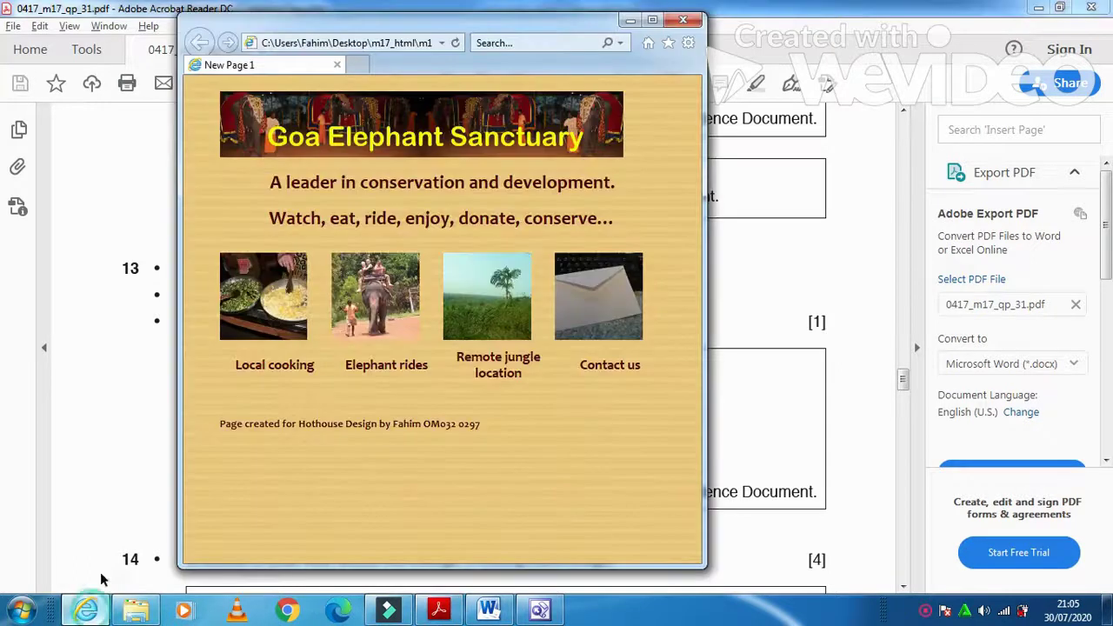
{"action": "left_click", "coordinate": [456, 44]}
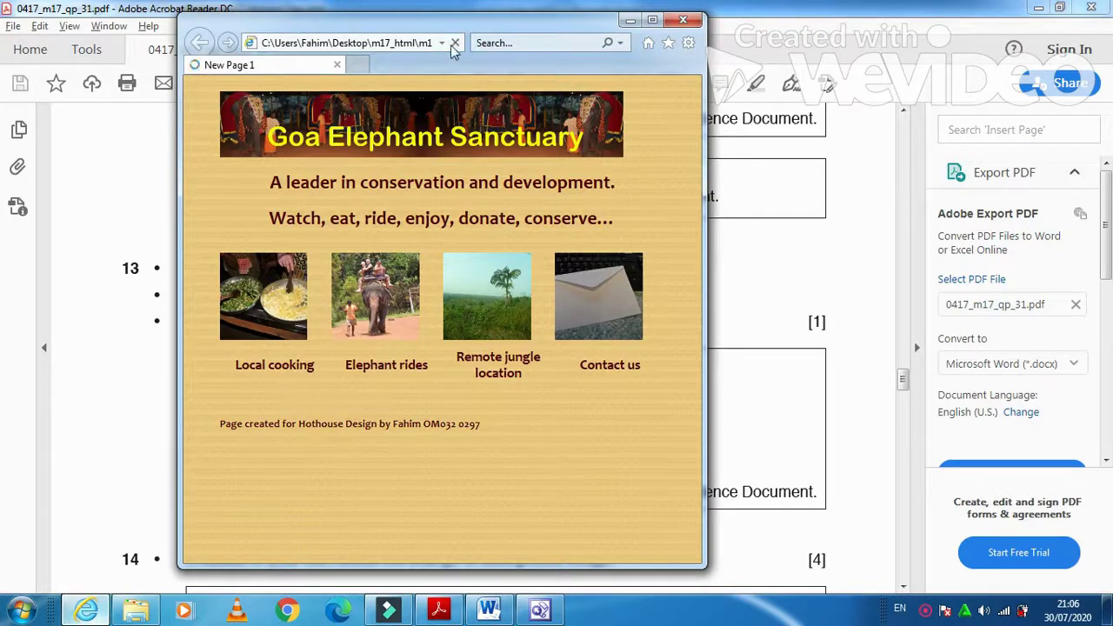
{"action": "left_click", "coordinate": [455, 43]}
{"action": "left_click", "coordinate": [452, 46]}
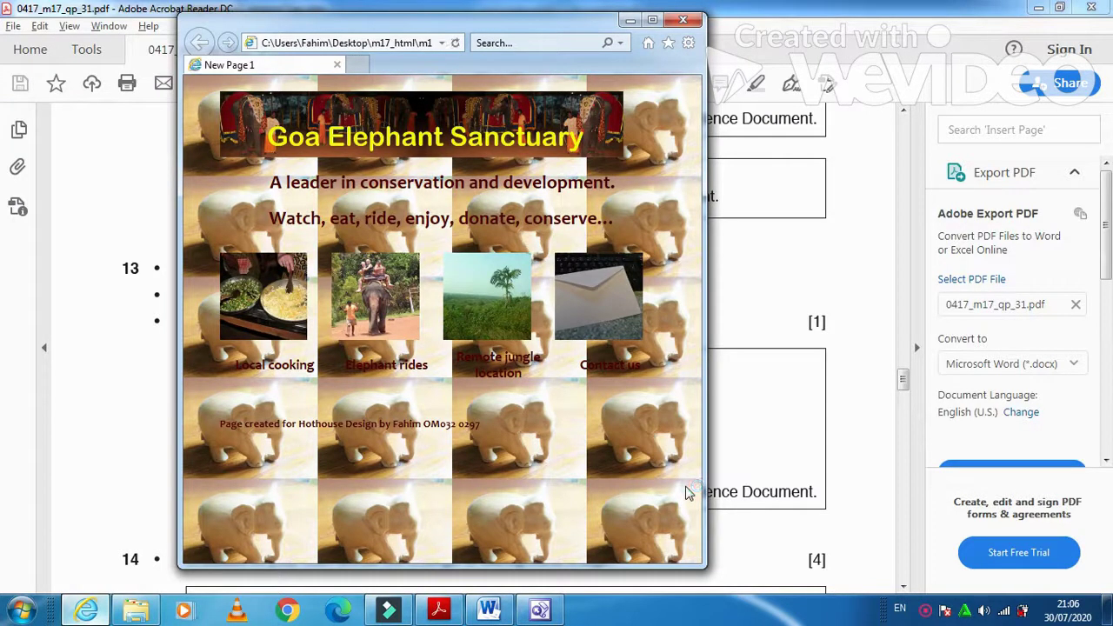
{"action": "left_click", "coordinate": [683, 20]}
{"action": "left_click", "coordinate": [510, 612]}
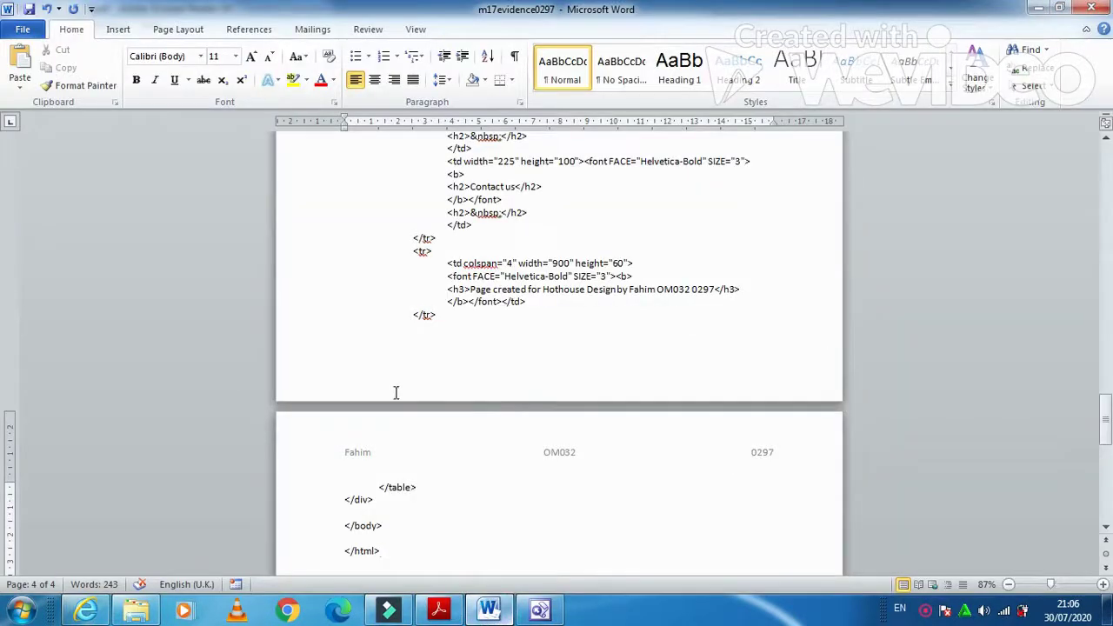
- Paste the elephant-background screenshot under Question 13 - Evidence 5
{"action": "scroll", "coordinate": [480, 542], "scroll_direction": "down", "scroll_amount": 2}
{"action": "left_click", "coordinate": [446, 513]}
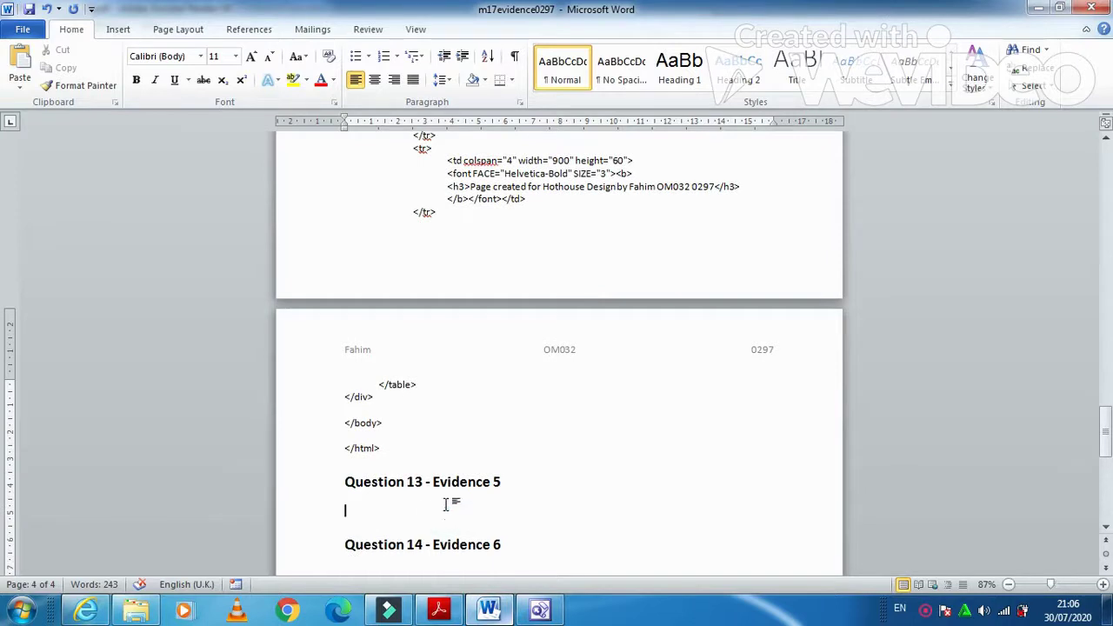
{"action": "key", "text": "ctrl+v"}
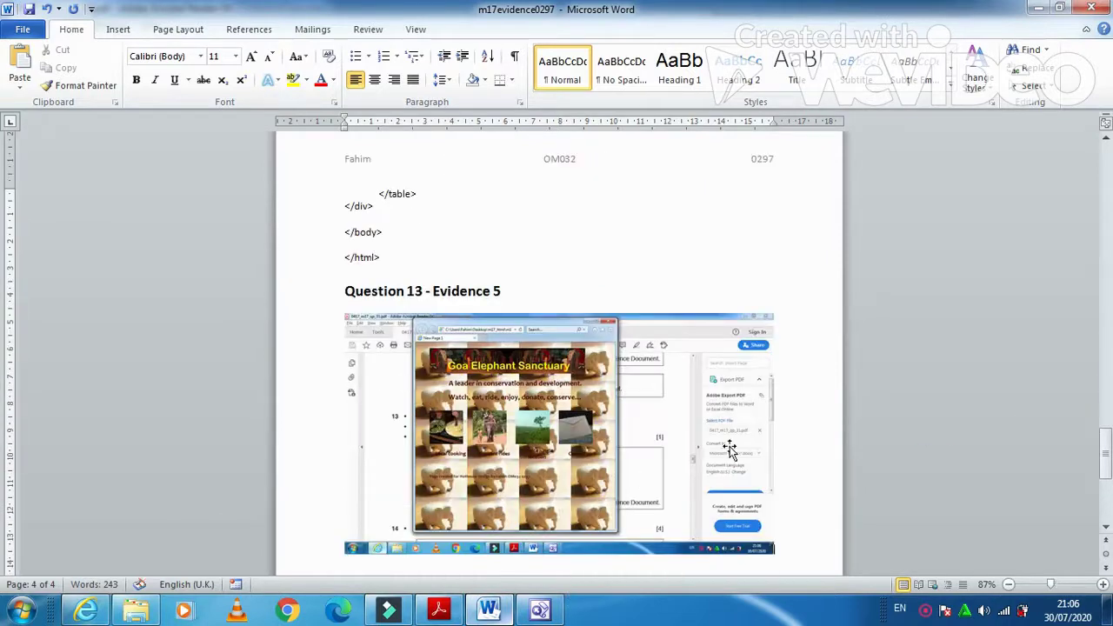
- Crop the right and left parts off the pasted screenshot
{"action": "left_click", "coordinate": [719, 438]}
{"action": "left_click", "coordinate": [472, 30]}
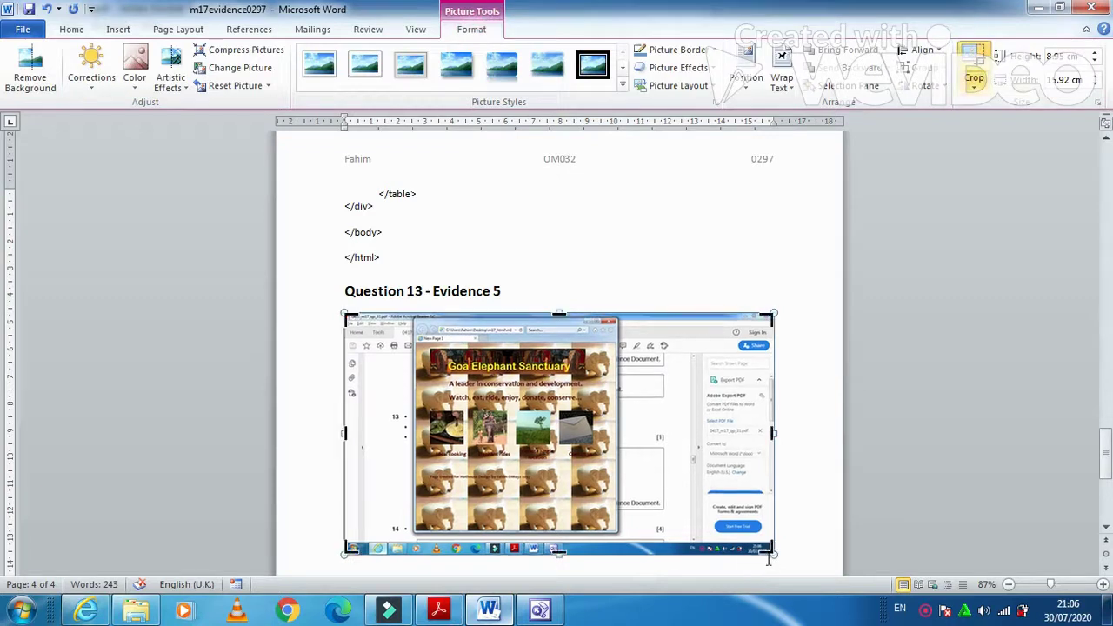
{"action": "left_click_drag", "start_coordinate": [771, 553], "coordinate": [619, 534]}
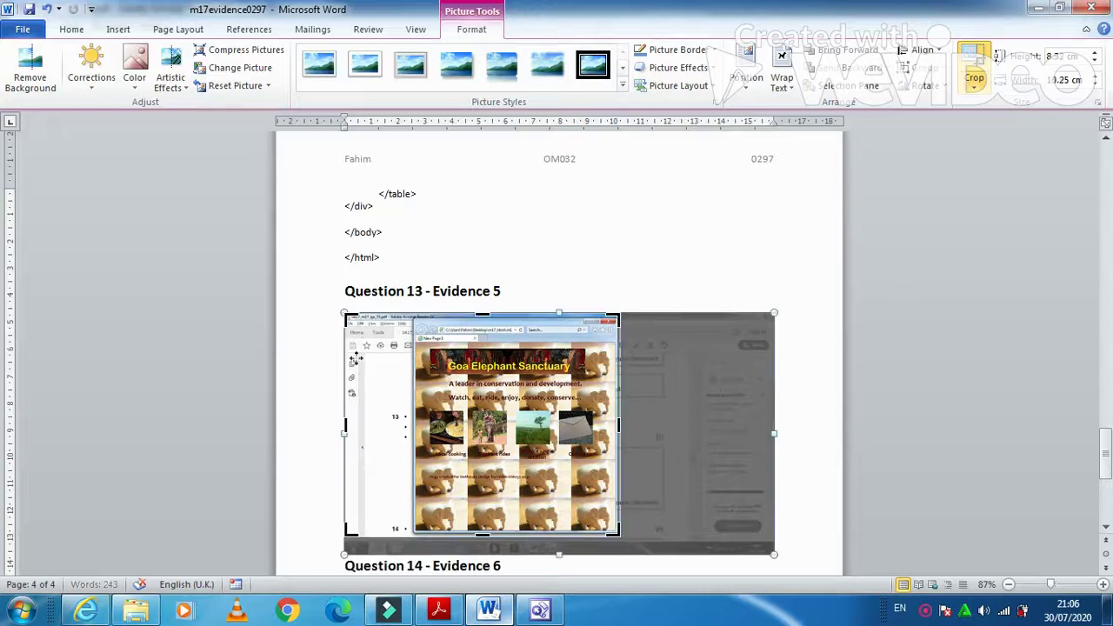
{"action": "left_click_drag", "start_coordinate": [348, 317], "coordinate": [412, 319]}
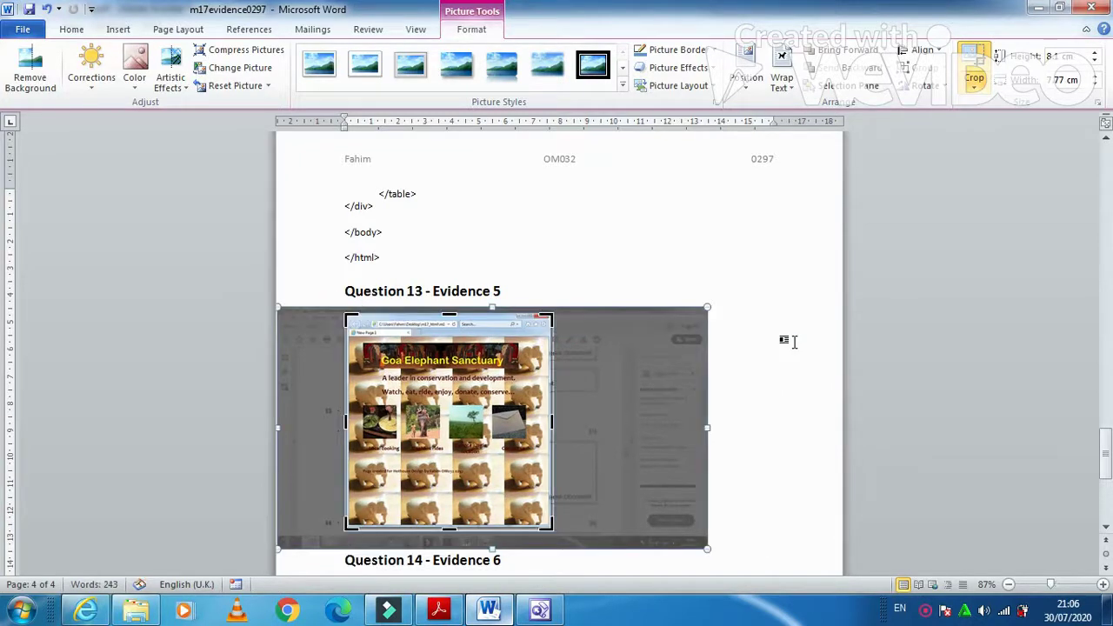
{"action": "left_click", "coordinate": [786, 343]}
- Enlarge the cropped screenshot, then read Question 14 in the exam paper
{"action": "left_click_drag", "start_coordinate": [553, 531], "coordinate": [778, 469]}
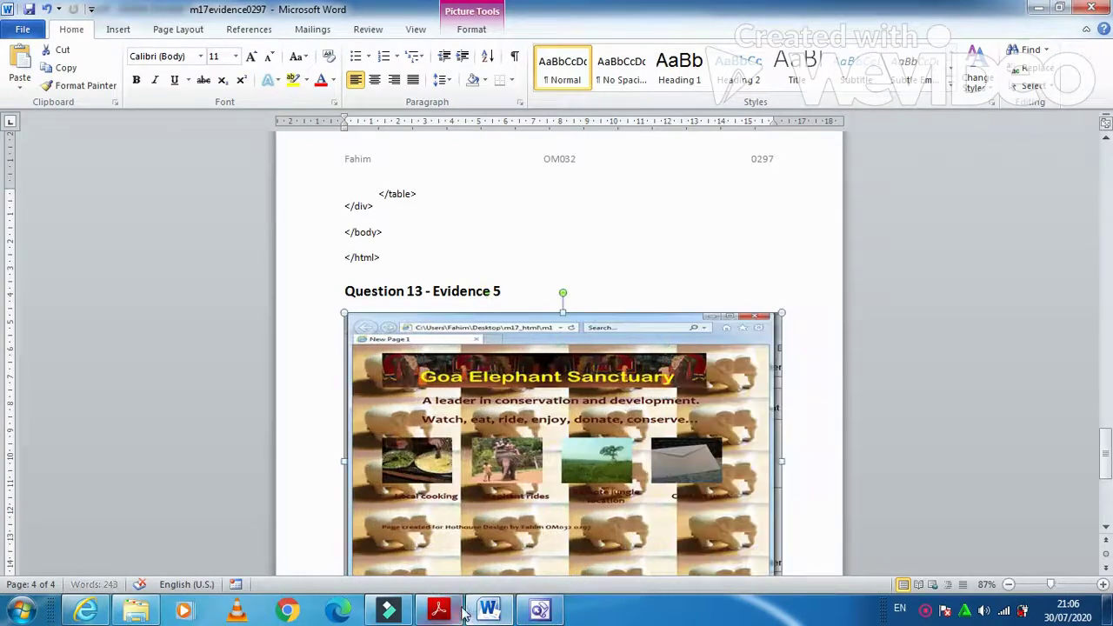
{"action": "left_click", "coordinate": [439, 609]}
{"action": "scroll", "coordinate": [425, 454], "scroll_direction": "down", "scroll_amount": 3}
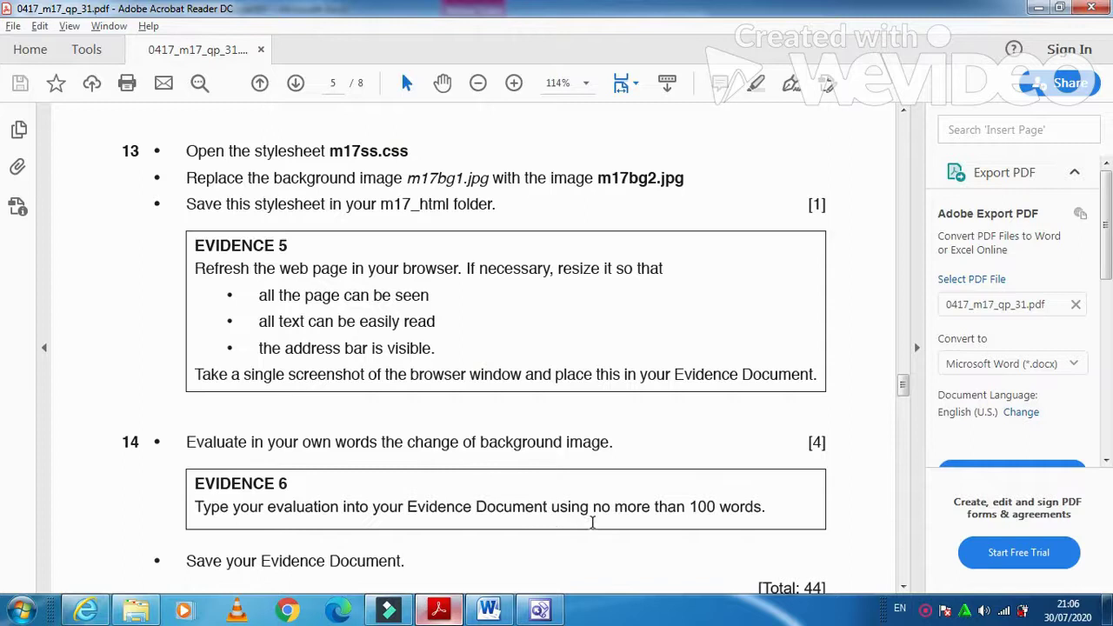
- Read Evidence 6 in the PDF, then place the cursor under Question 14 - Evidence 6 in Word
{"action": "scroll", "coordinate": [671, 525], "scroll_direction": "down", "scroll_amount": 5}
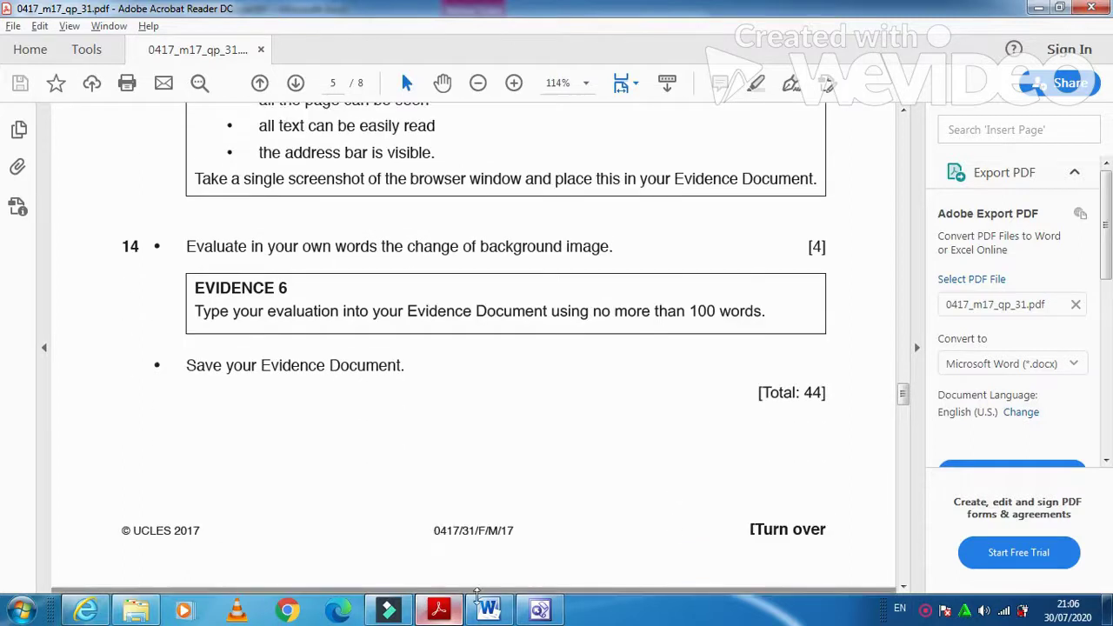
{"action": "left_click", "coordinate": [540, 611]}
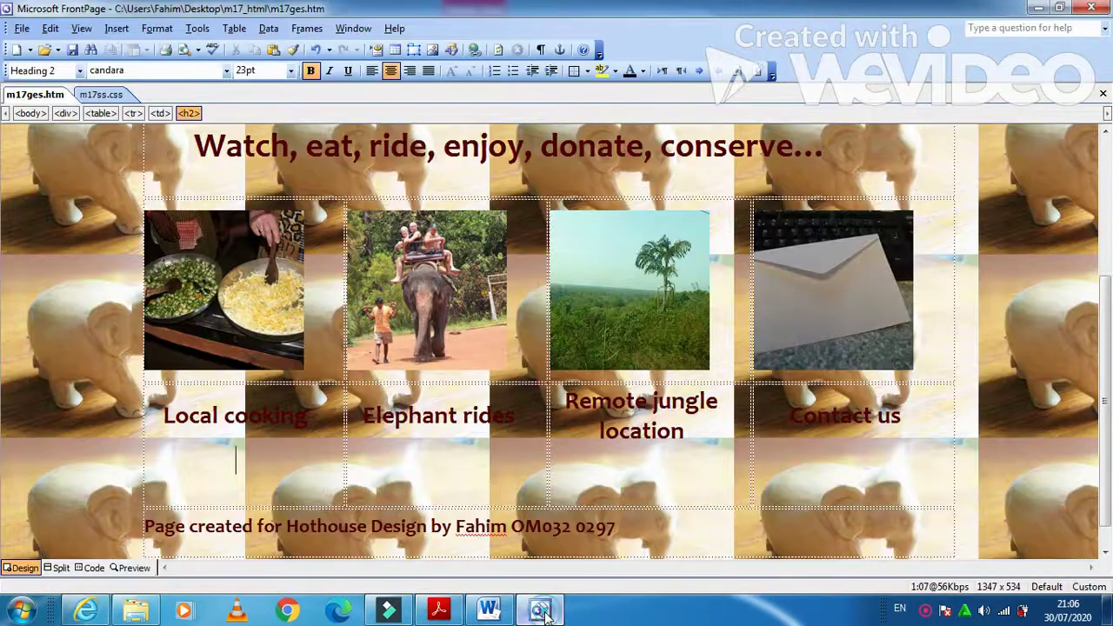
{"action": "left_click", "coordinate": [488, 610]}
{"action": "scroll", "coordinate": [446, 471], "scroll_direction": "down", "scroll_amount": 5}
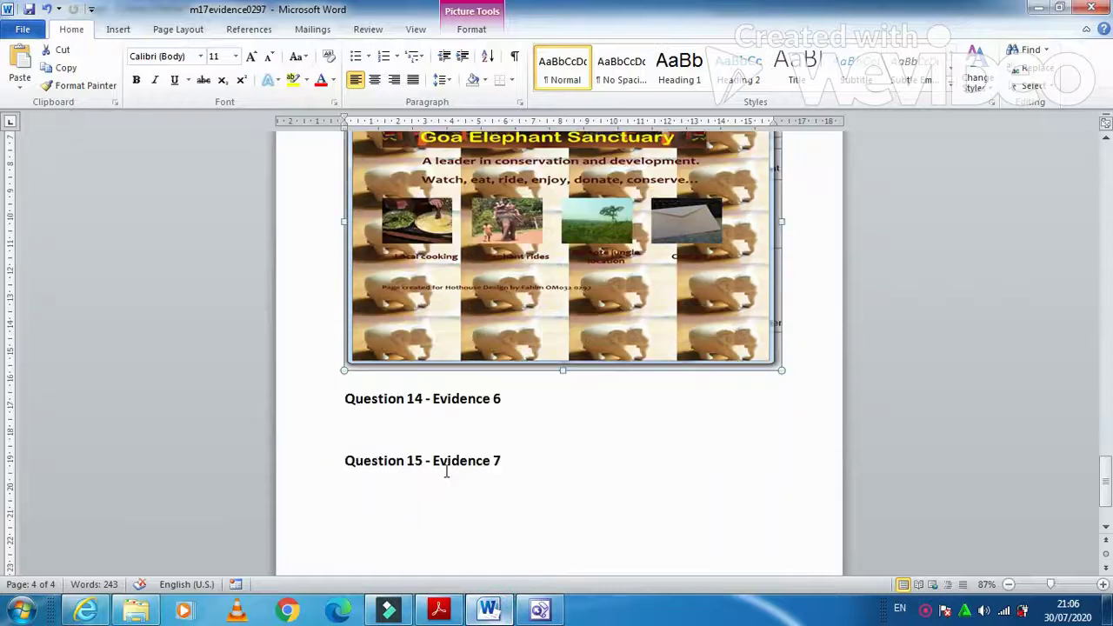
{"action": "left_click", "coordinate": [439, 435]}
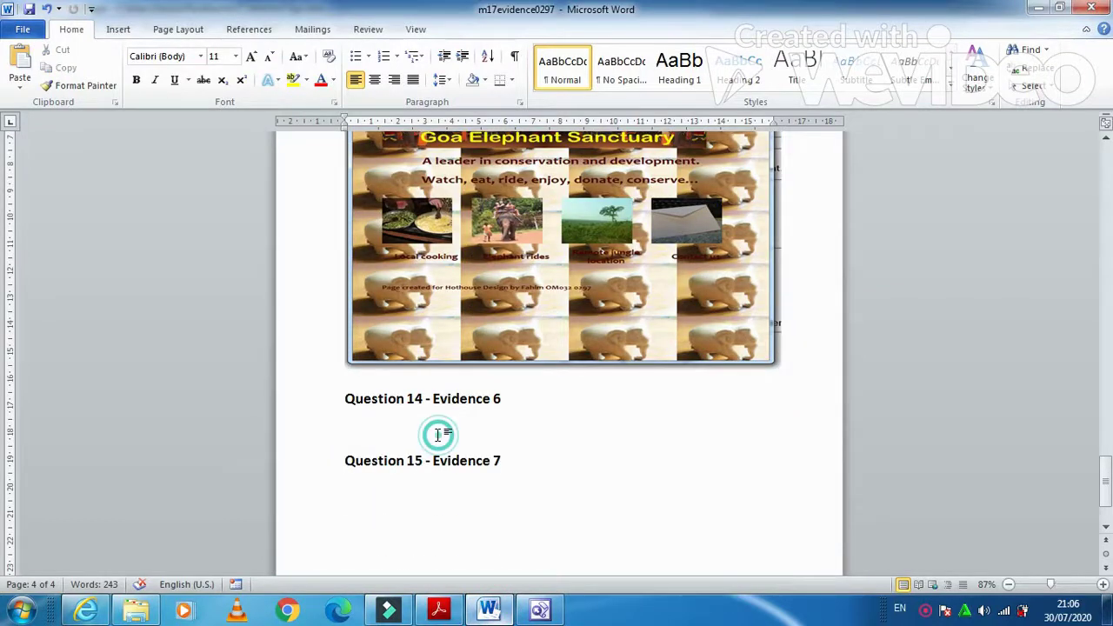